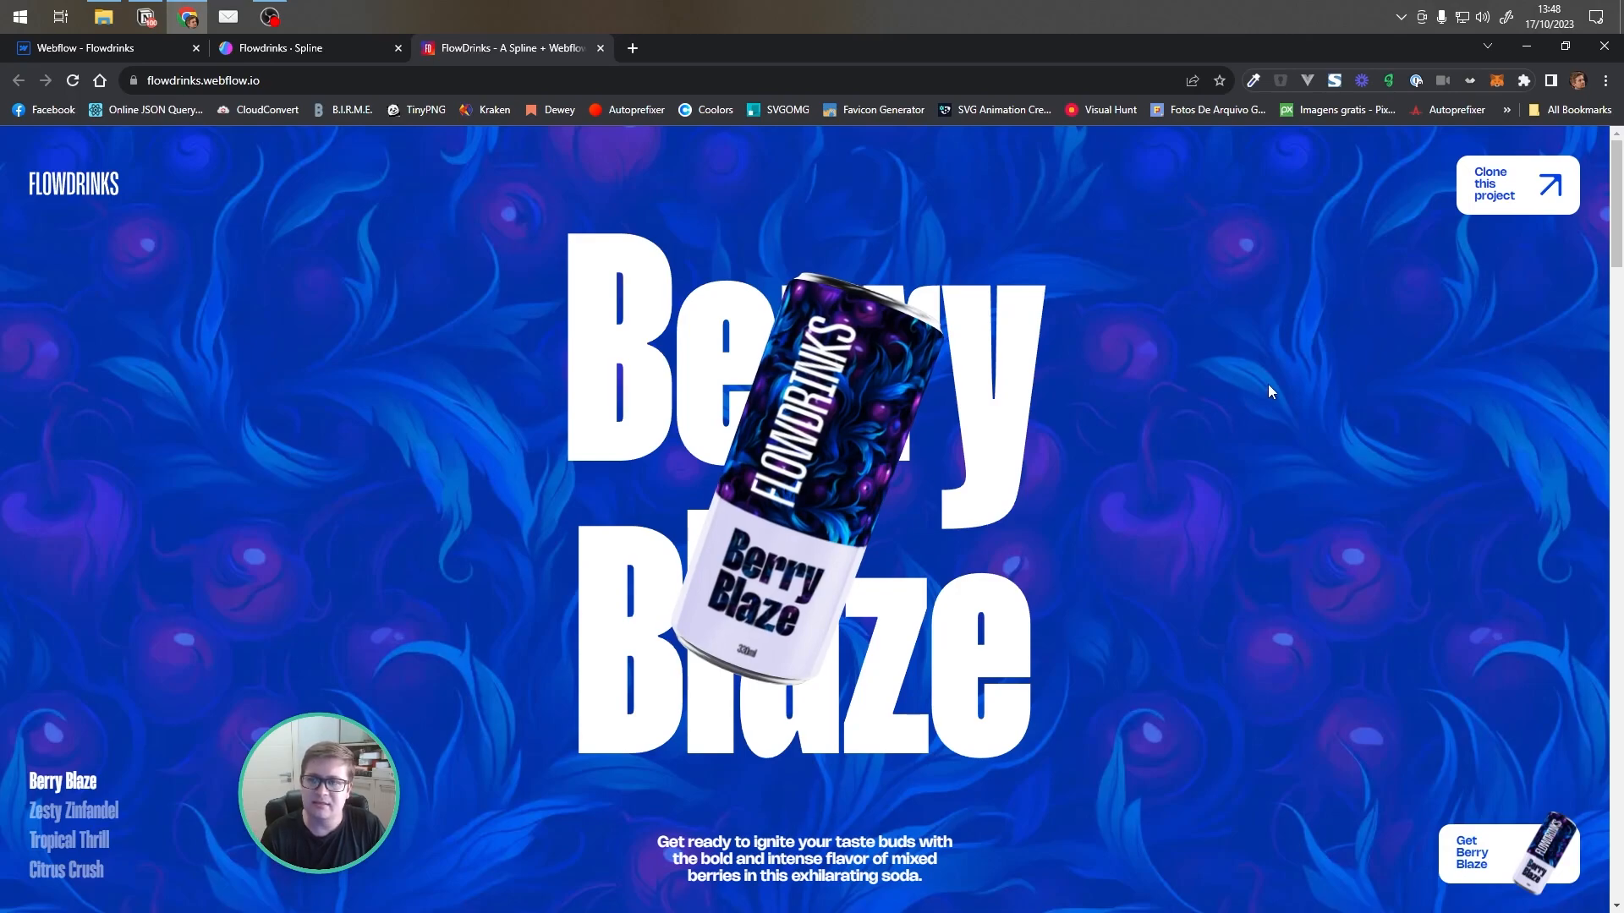
Scroll through the published FlowDrinks site to view the flavour sections and animated can transitions
scroll(1255, 330, "down", 5)
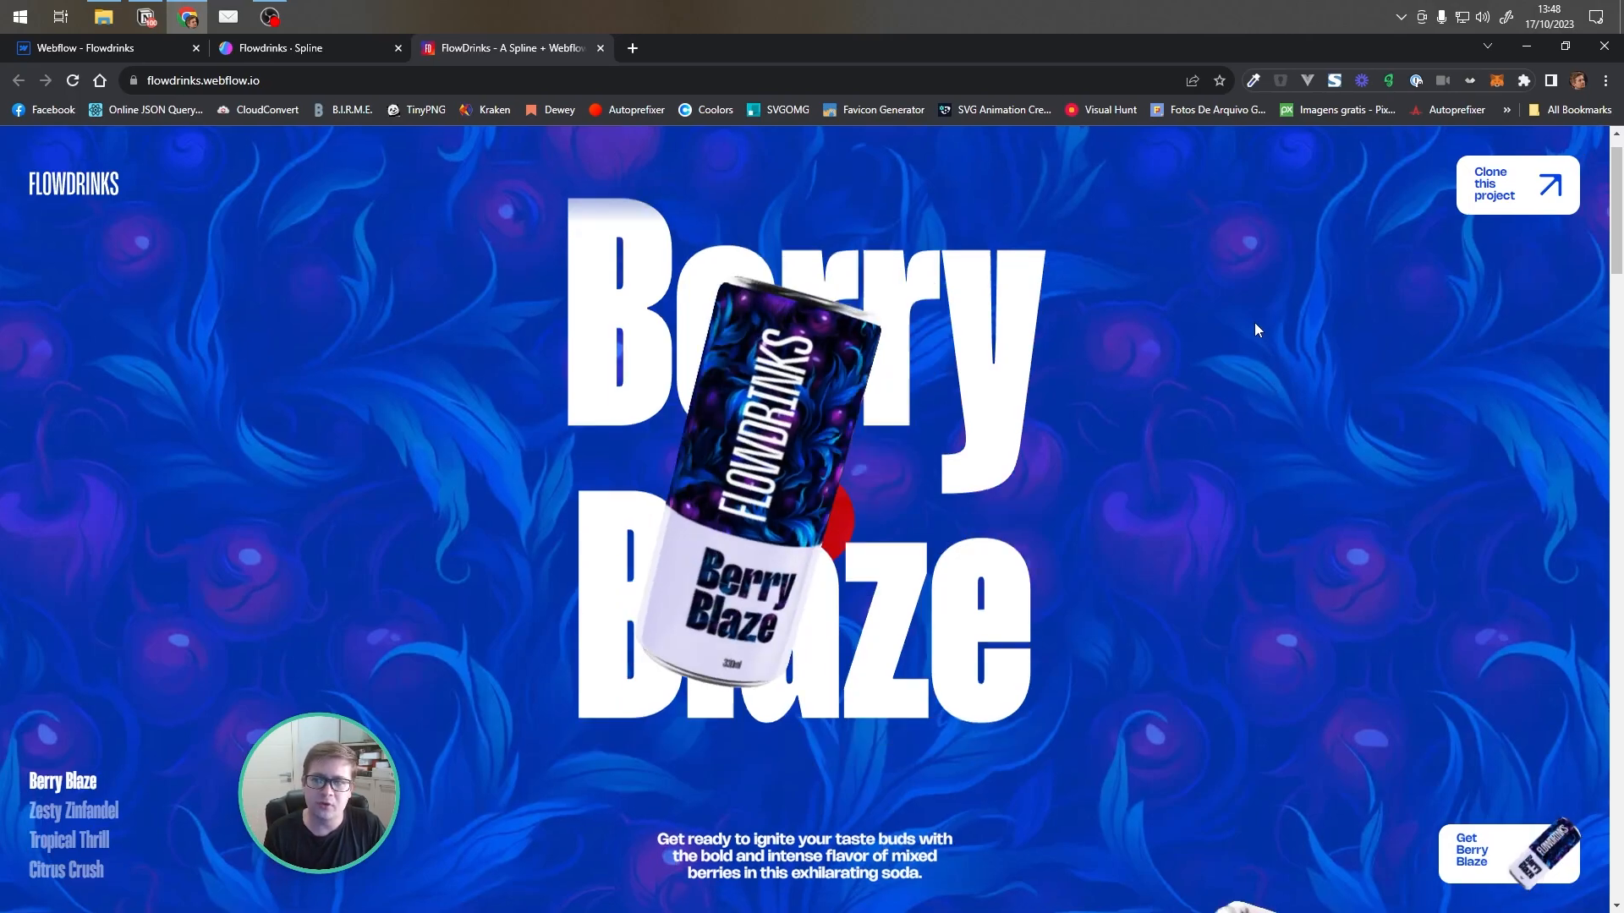
scroll(1255, 330, "down", 3)
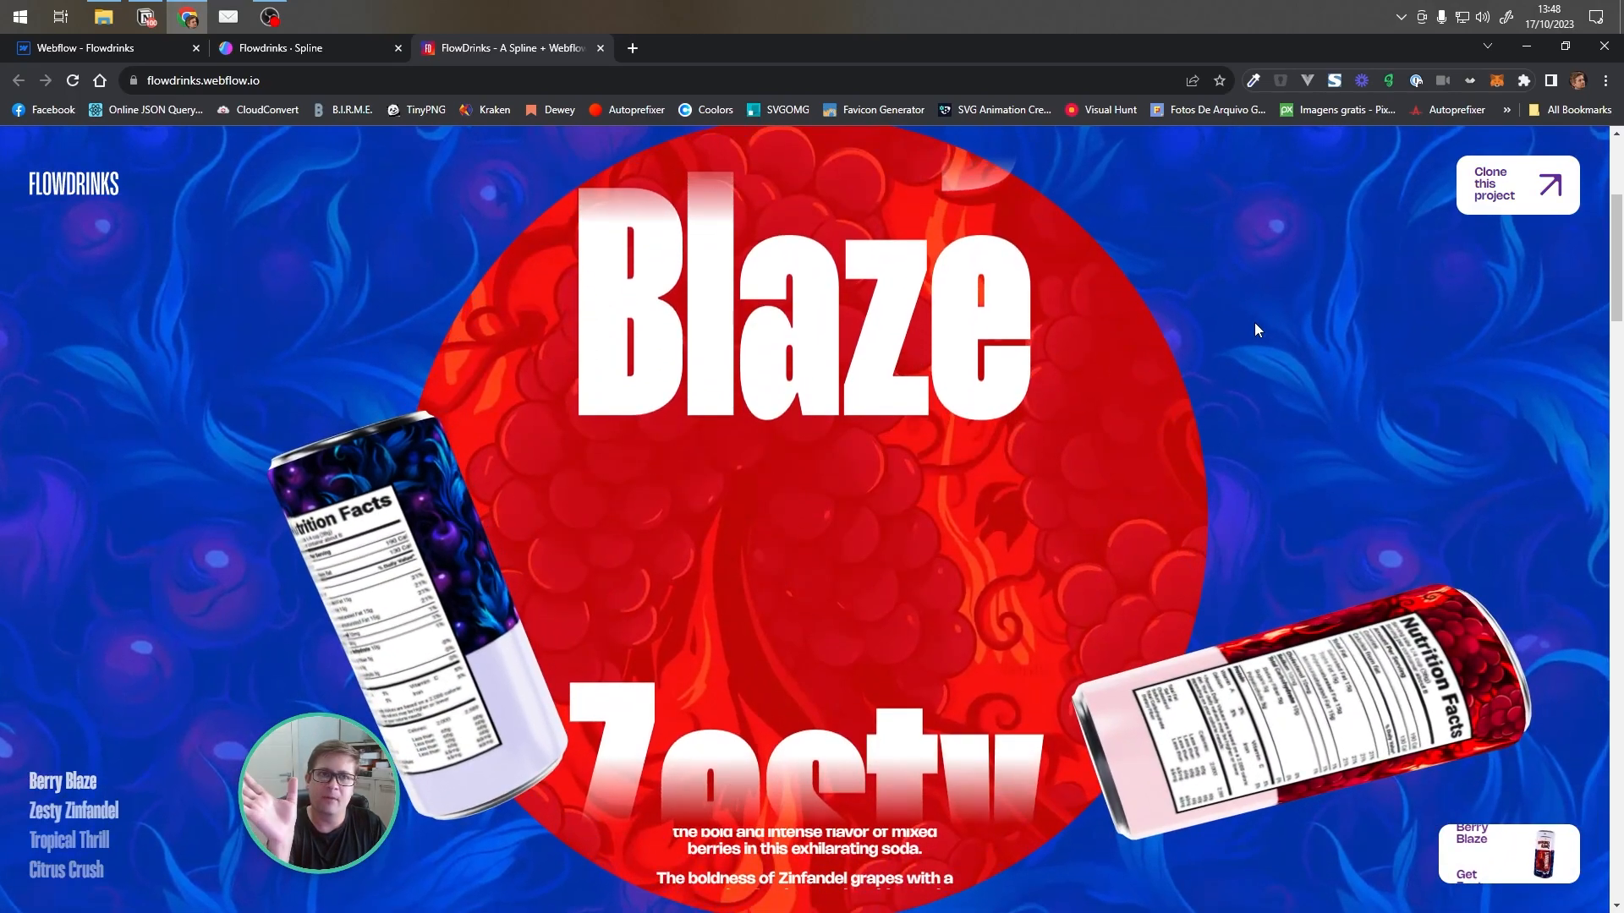
scroll(1256, 330, "down", 3)
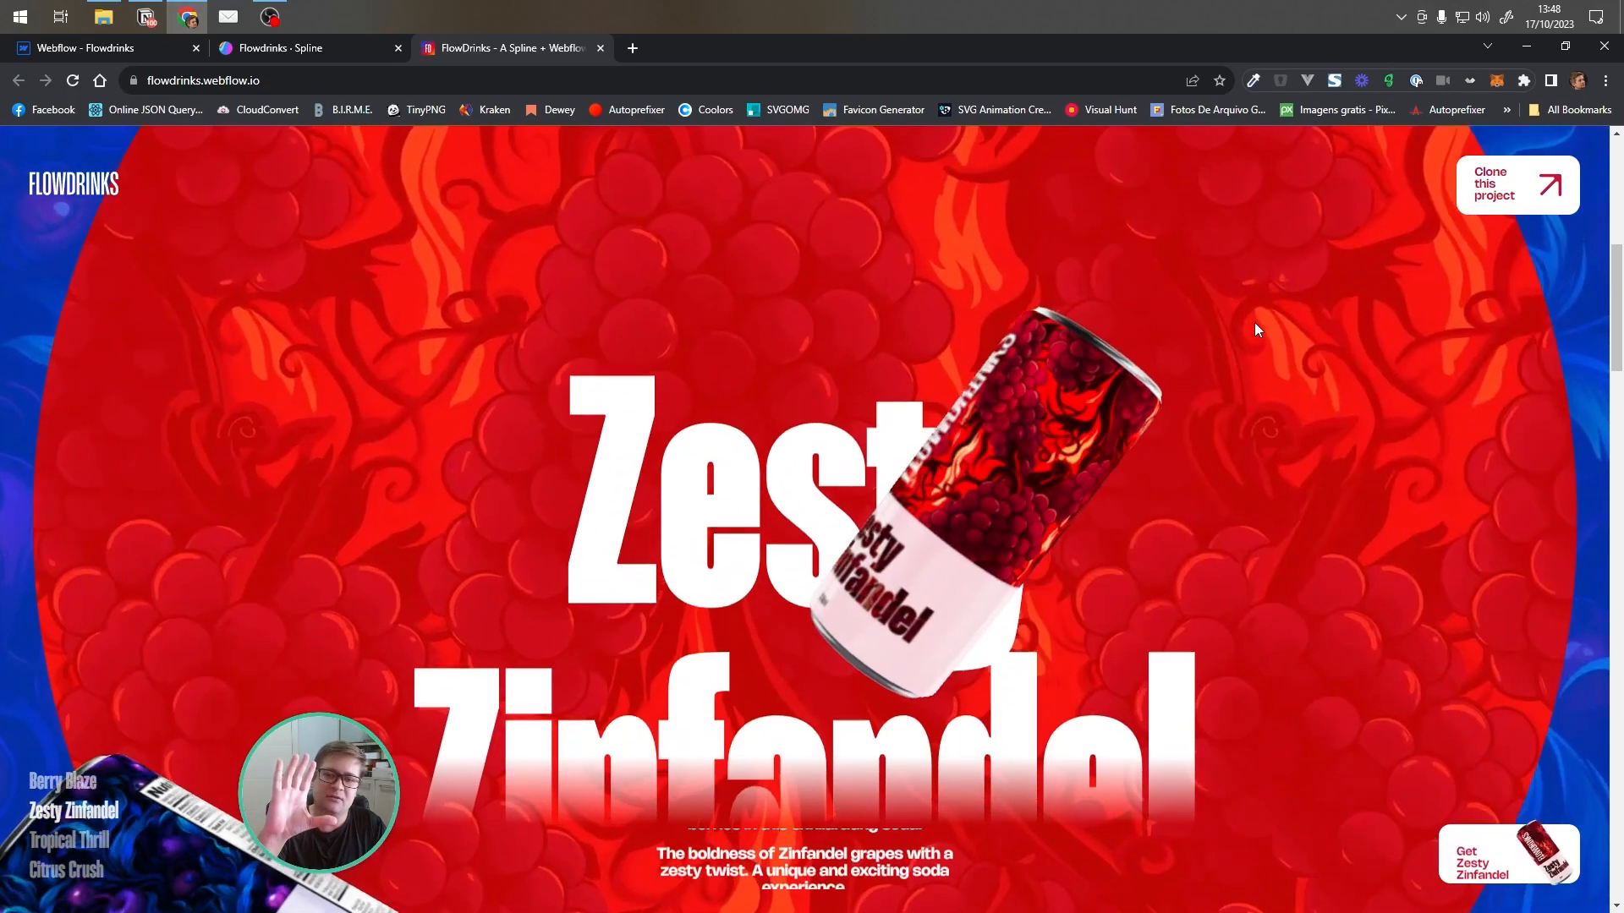
scroll(1109, 396, "down", 2)
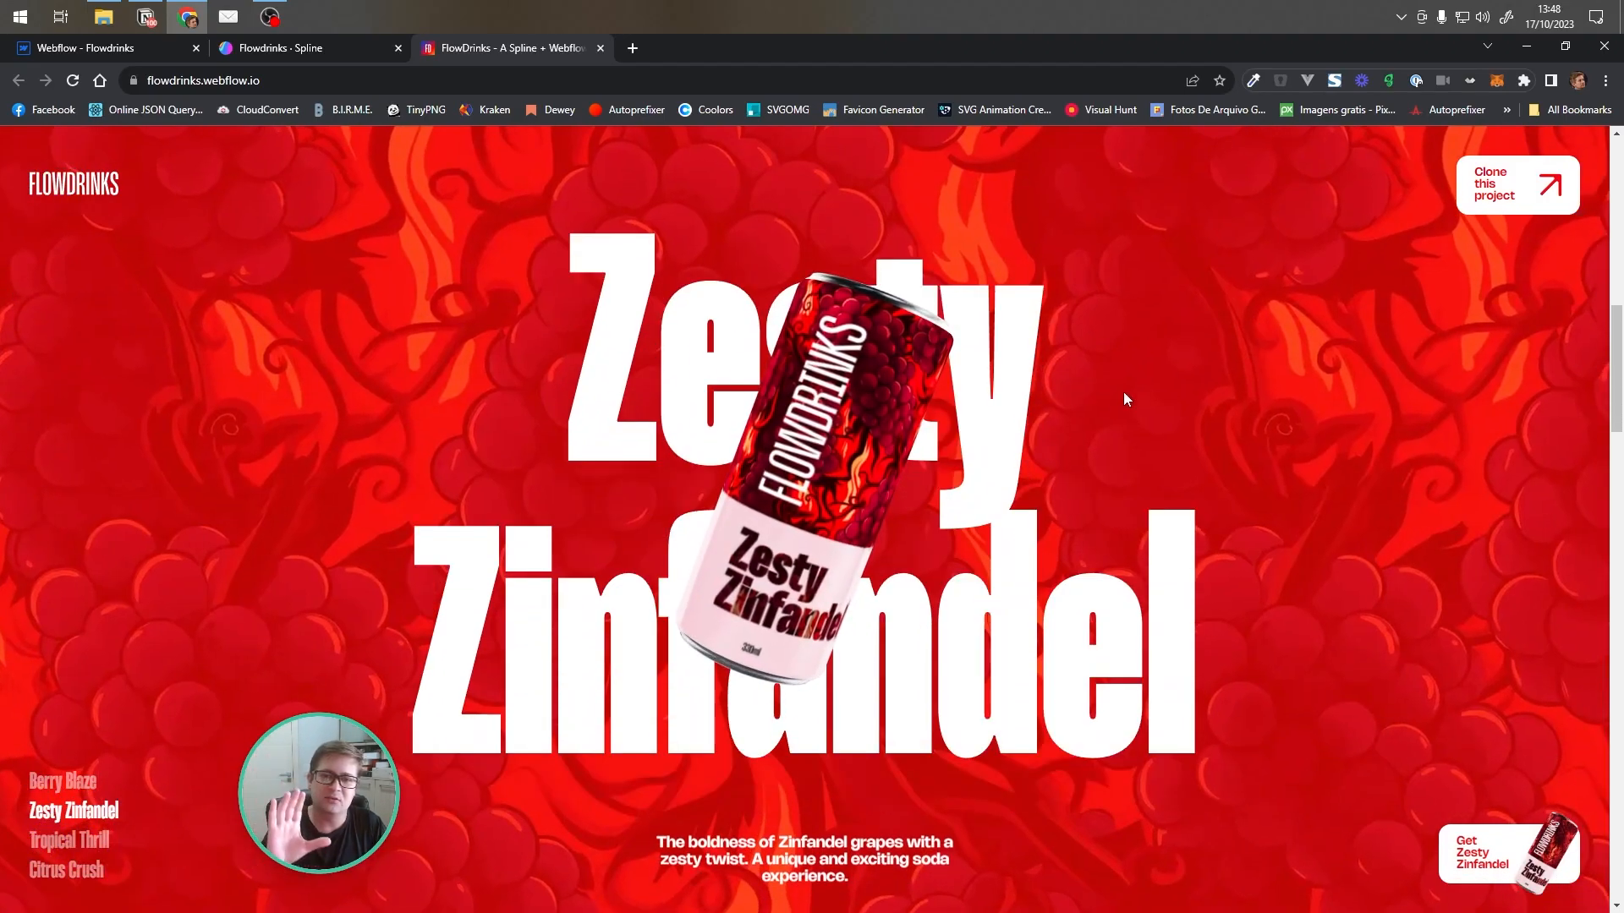
scroll(1230, 394, "down", 3)
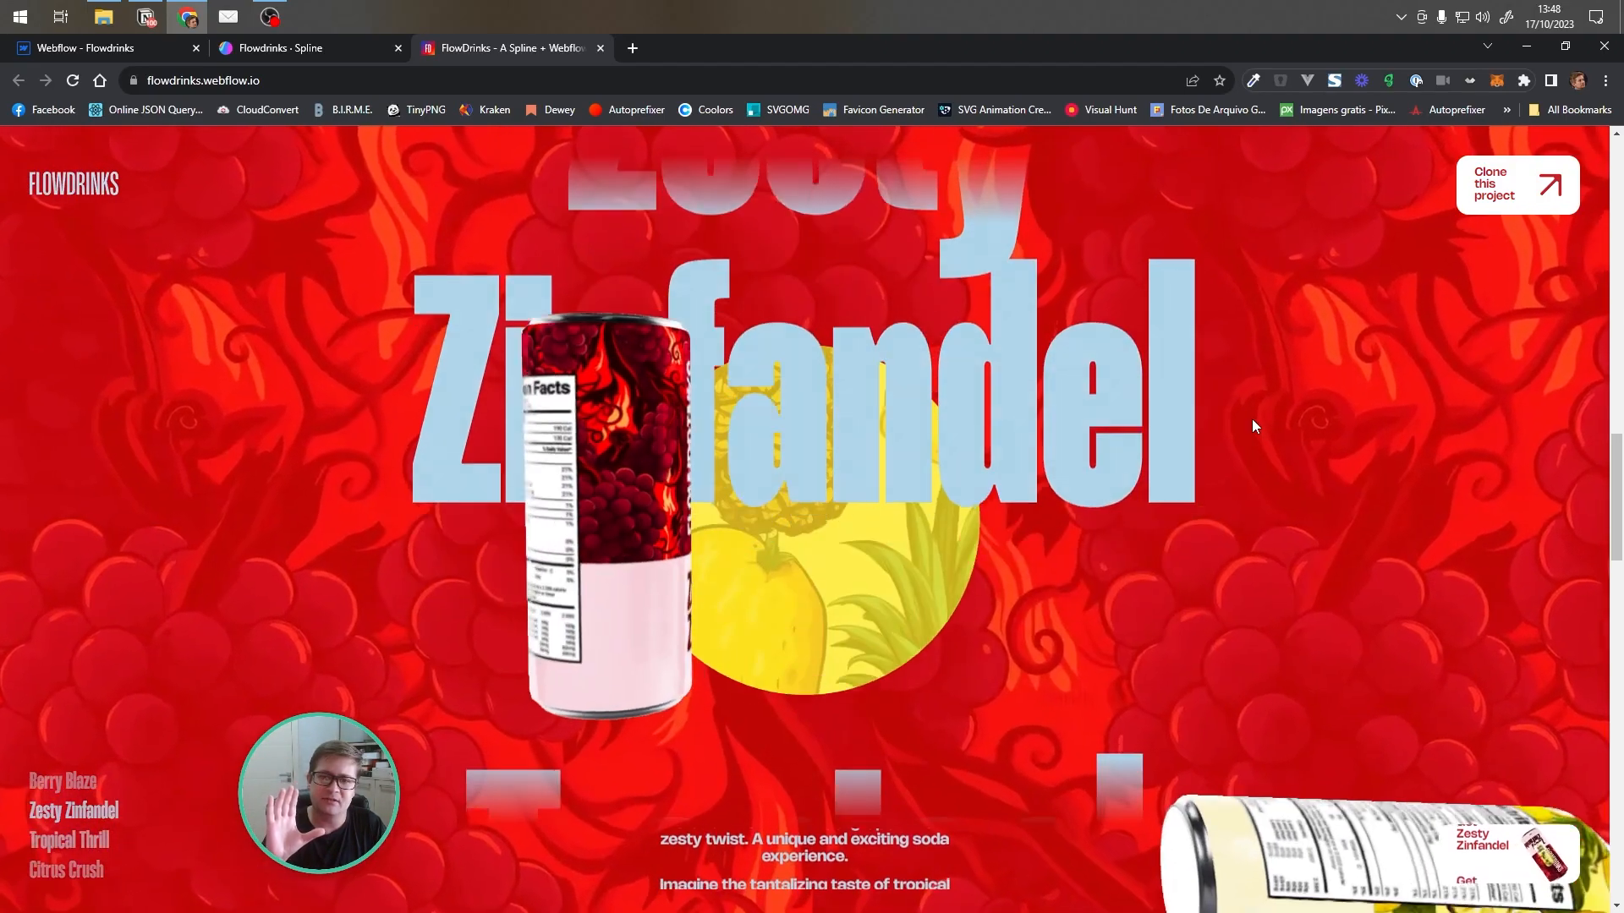
scroll(1251, 417, "down", 3)
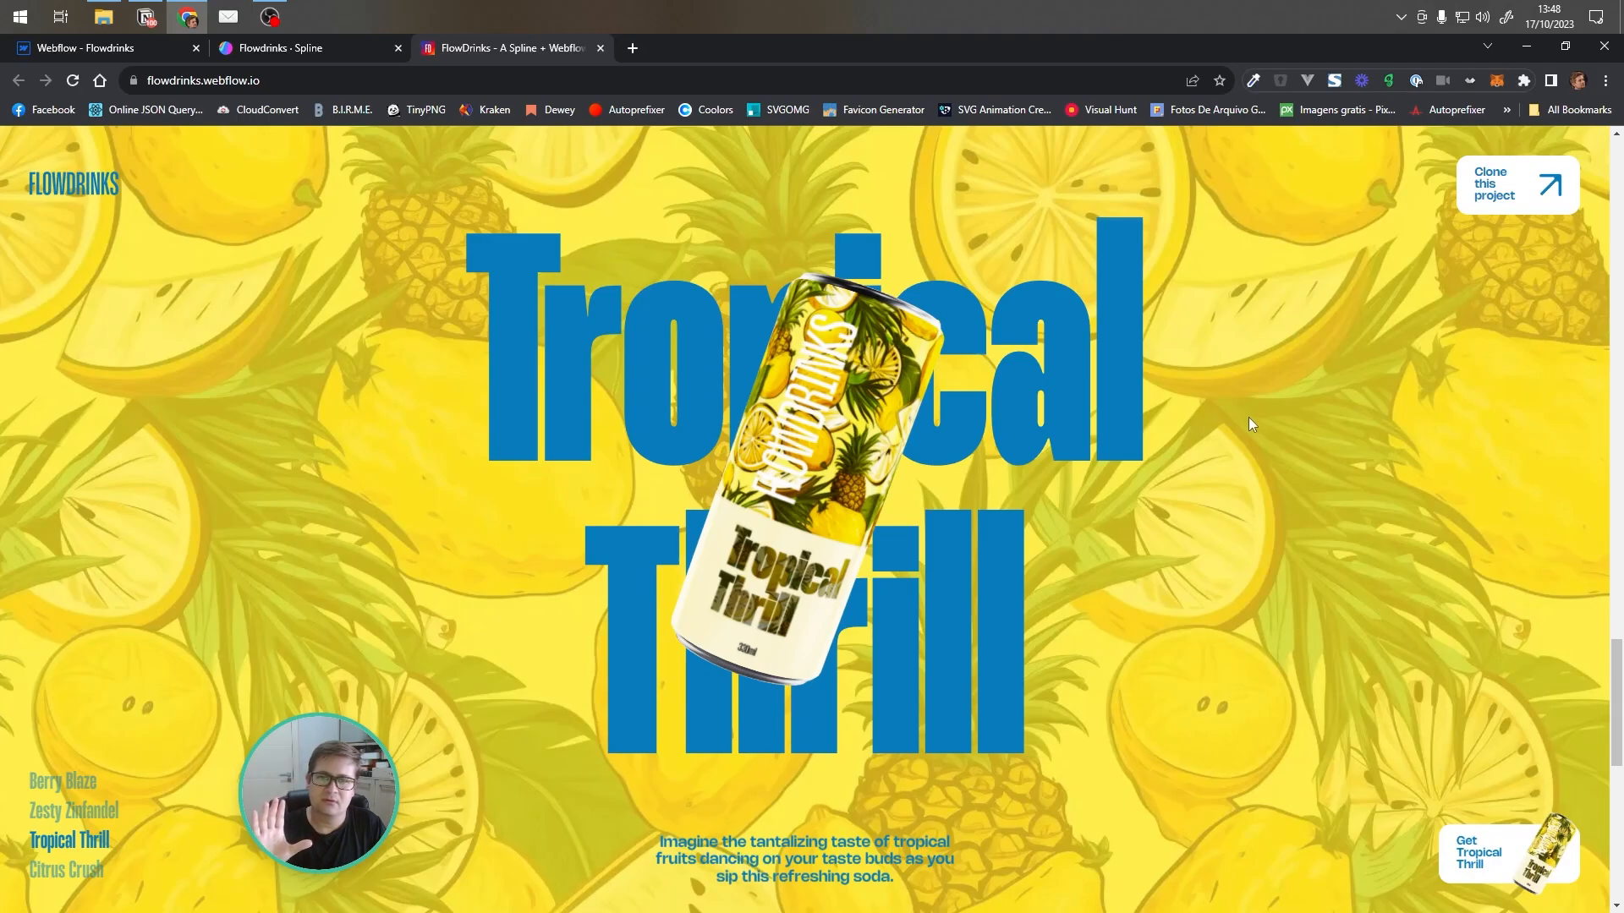
scroll(1245, 416, "up", 3)
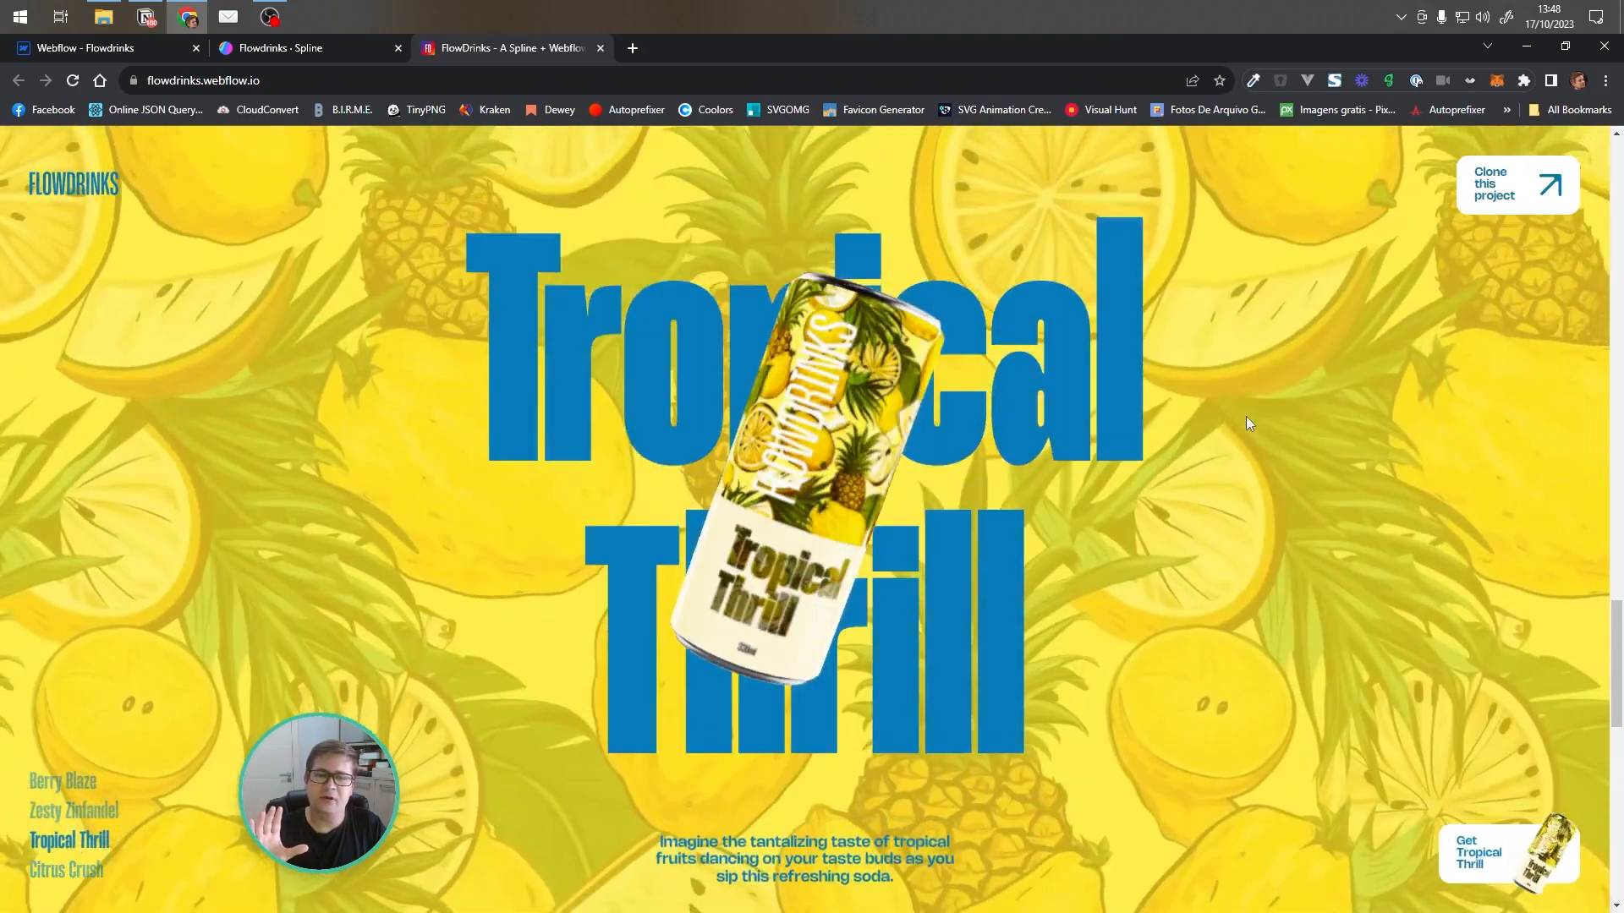
scroll(1245, 416, "up", 5)
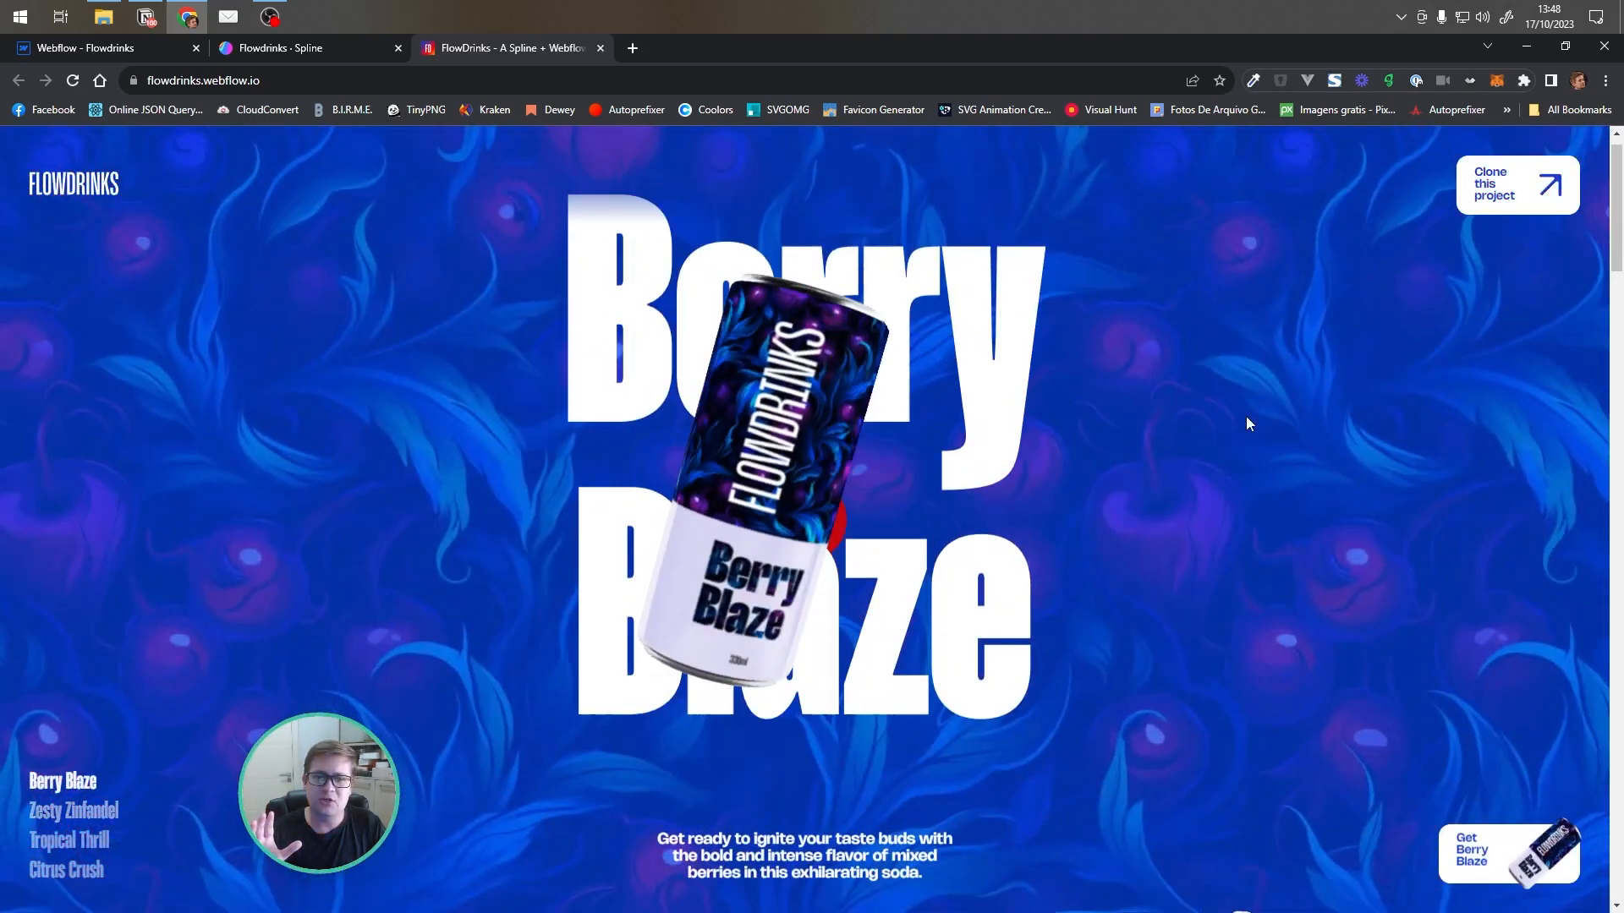
scroll(1120, 385, "down", 2)
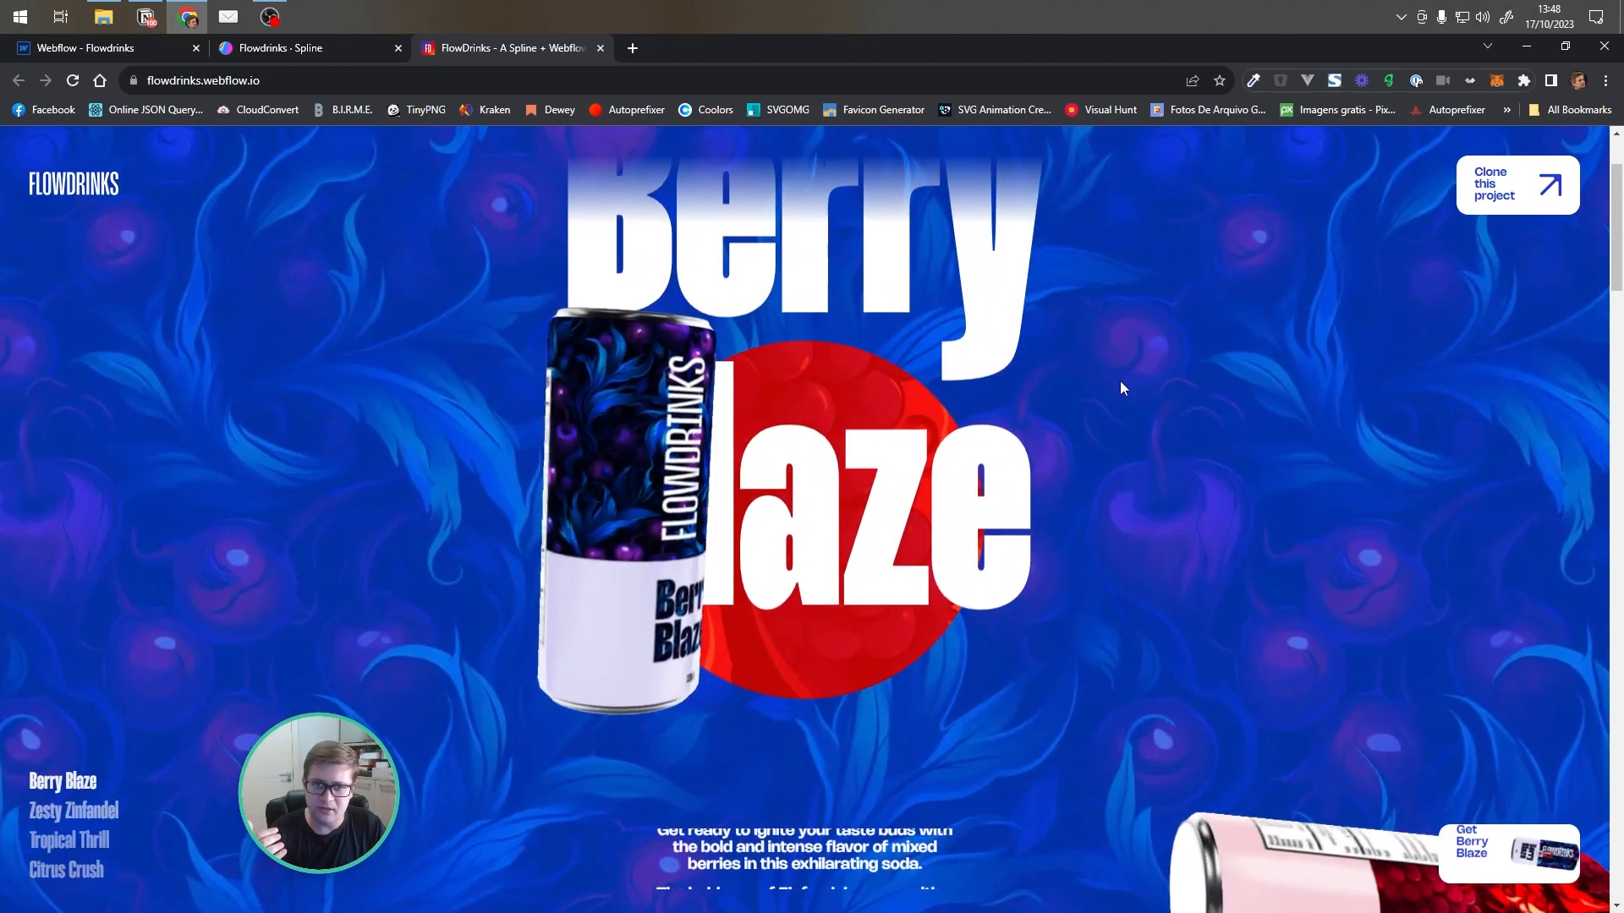
scroll(1120, 381, "up", 1)
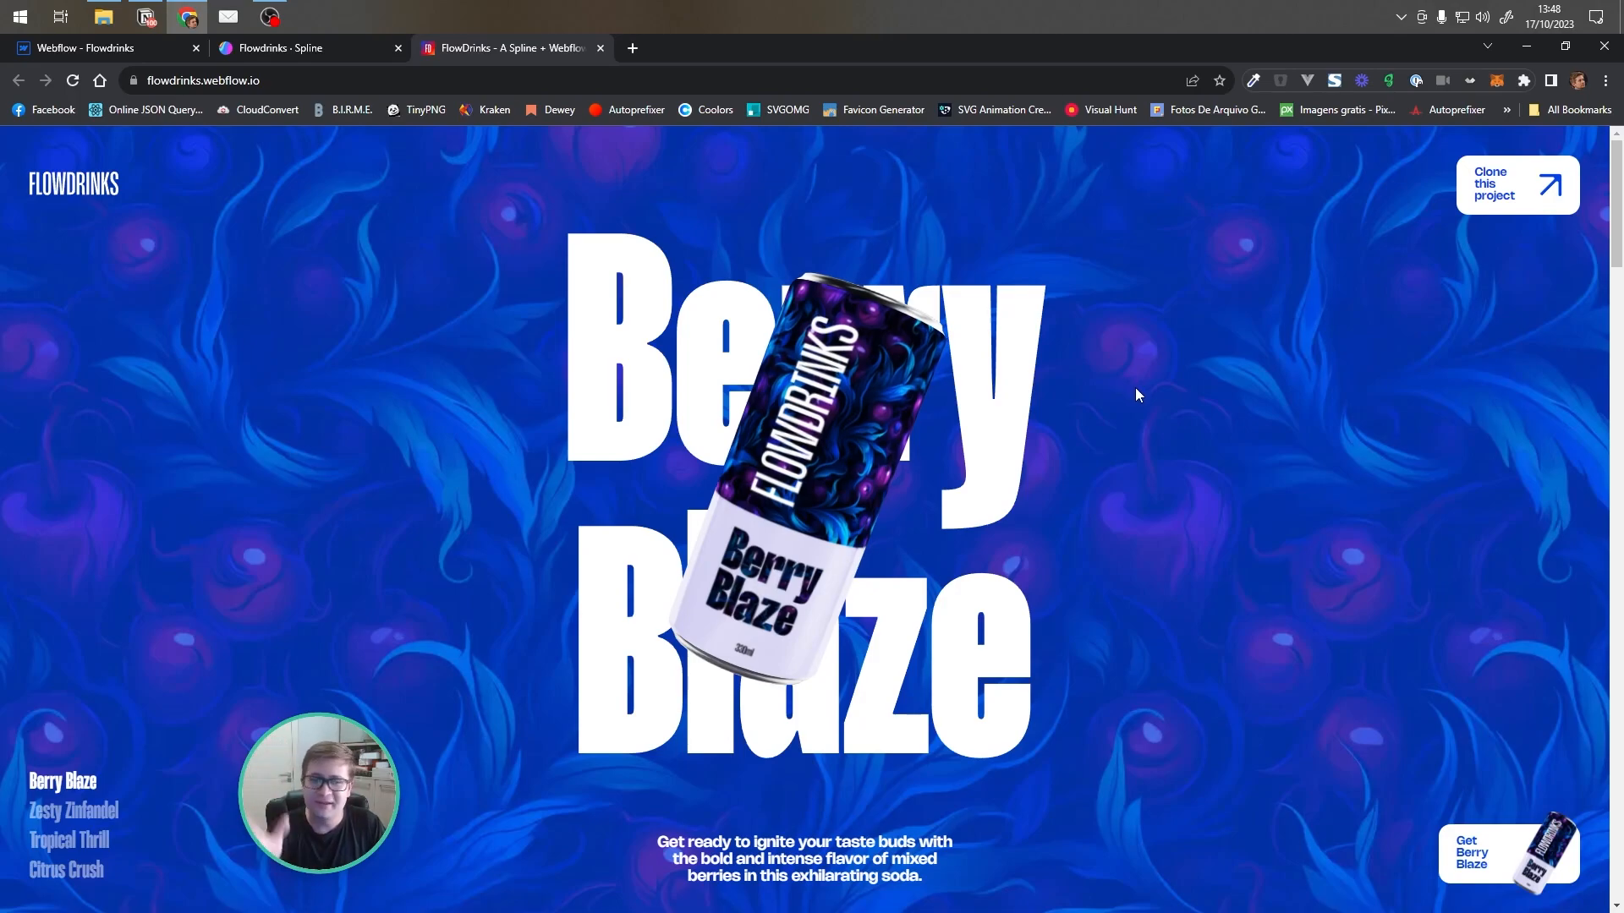
scroll(1135, 389, "down", 4)
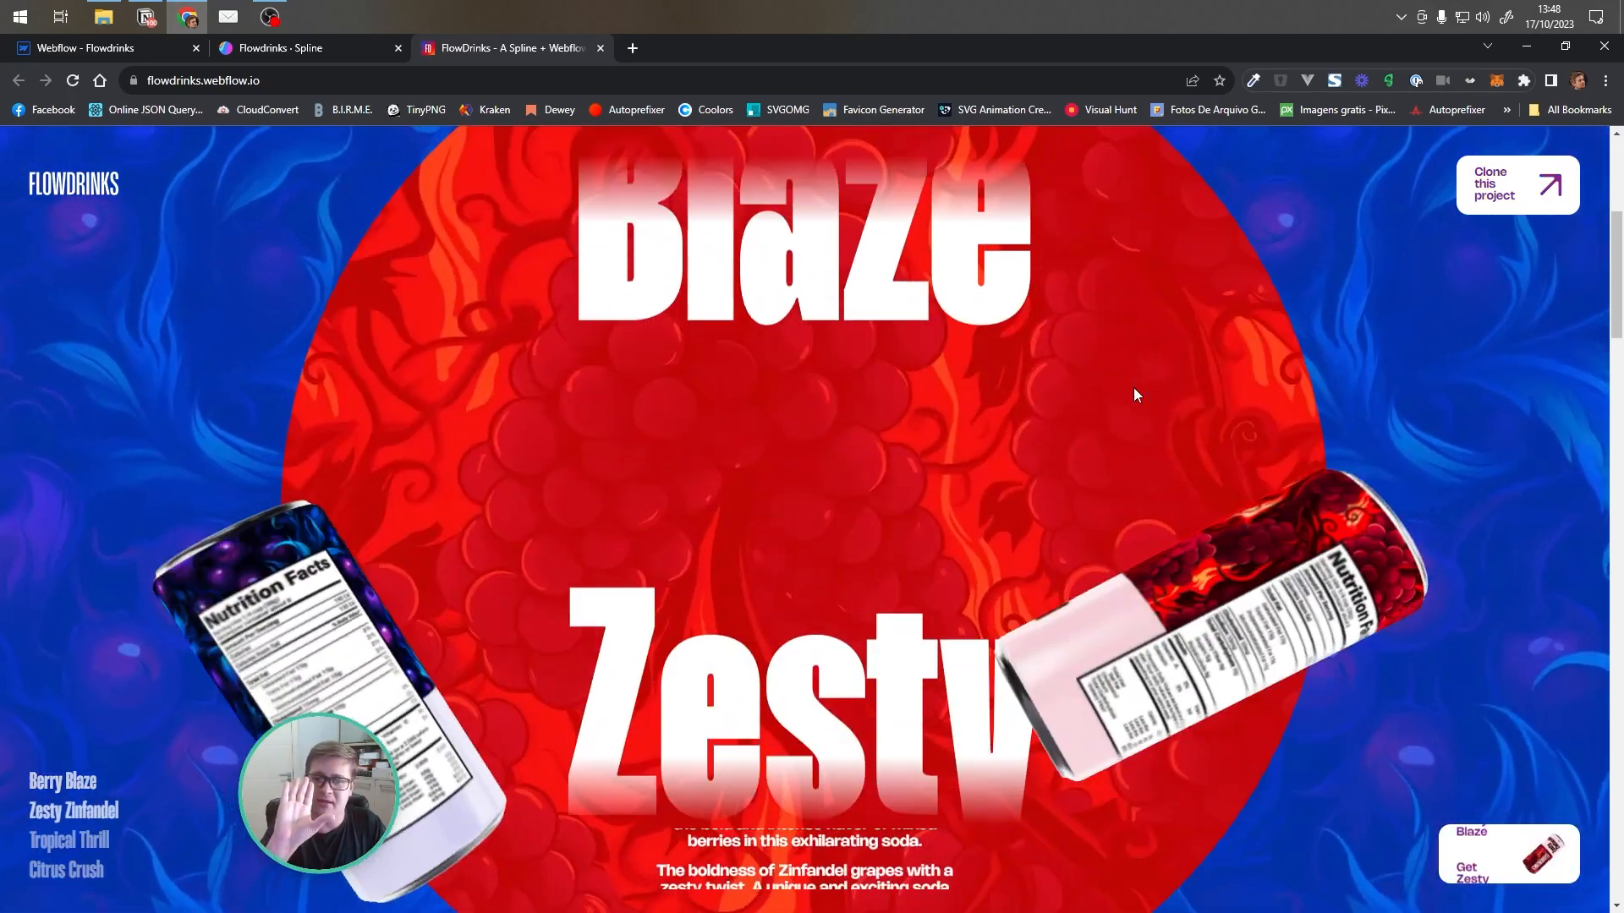
scroll(1134, 387, "down", 4)
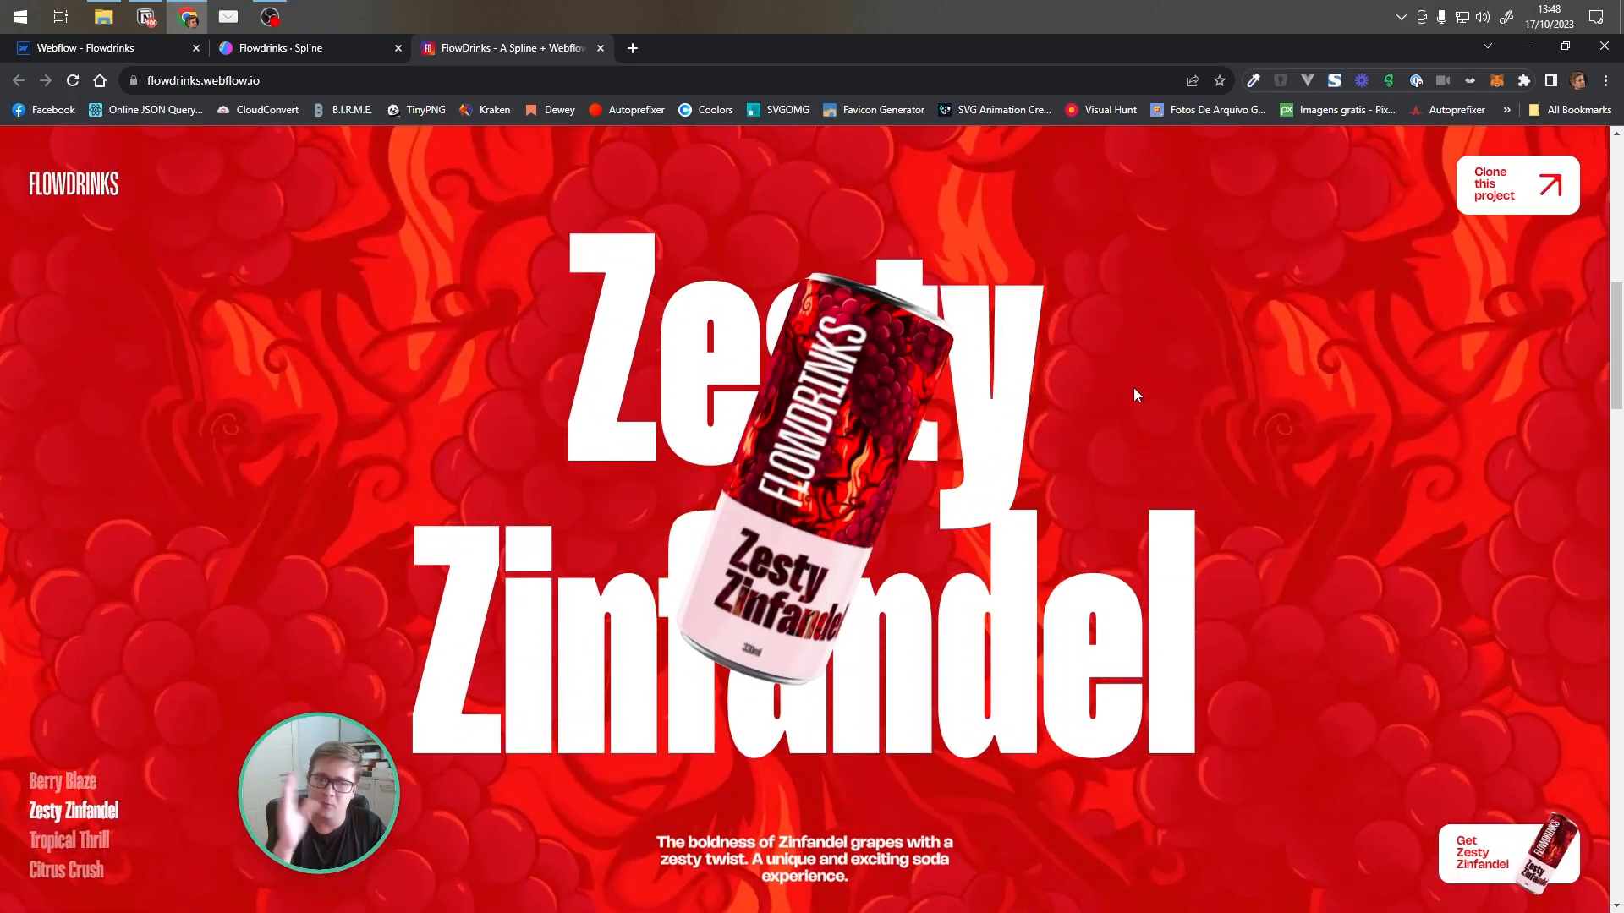
scroll(844, 389, "down", 3)
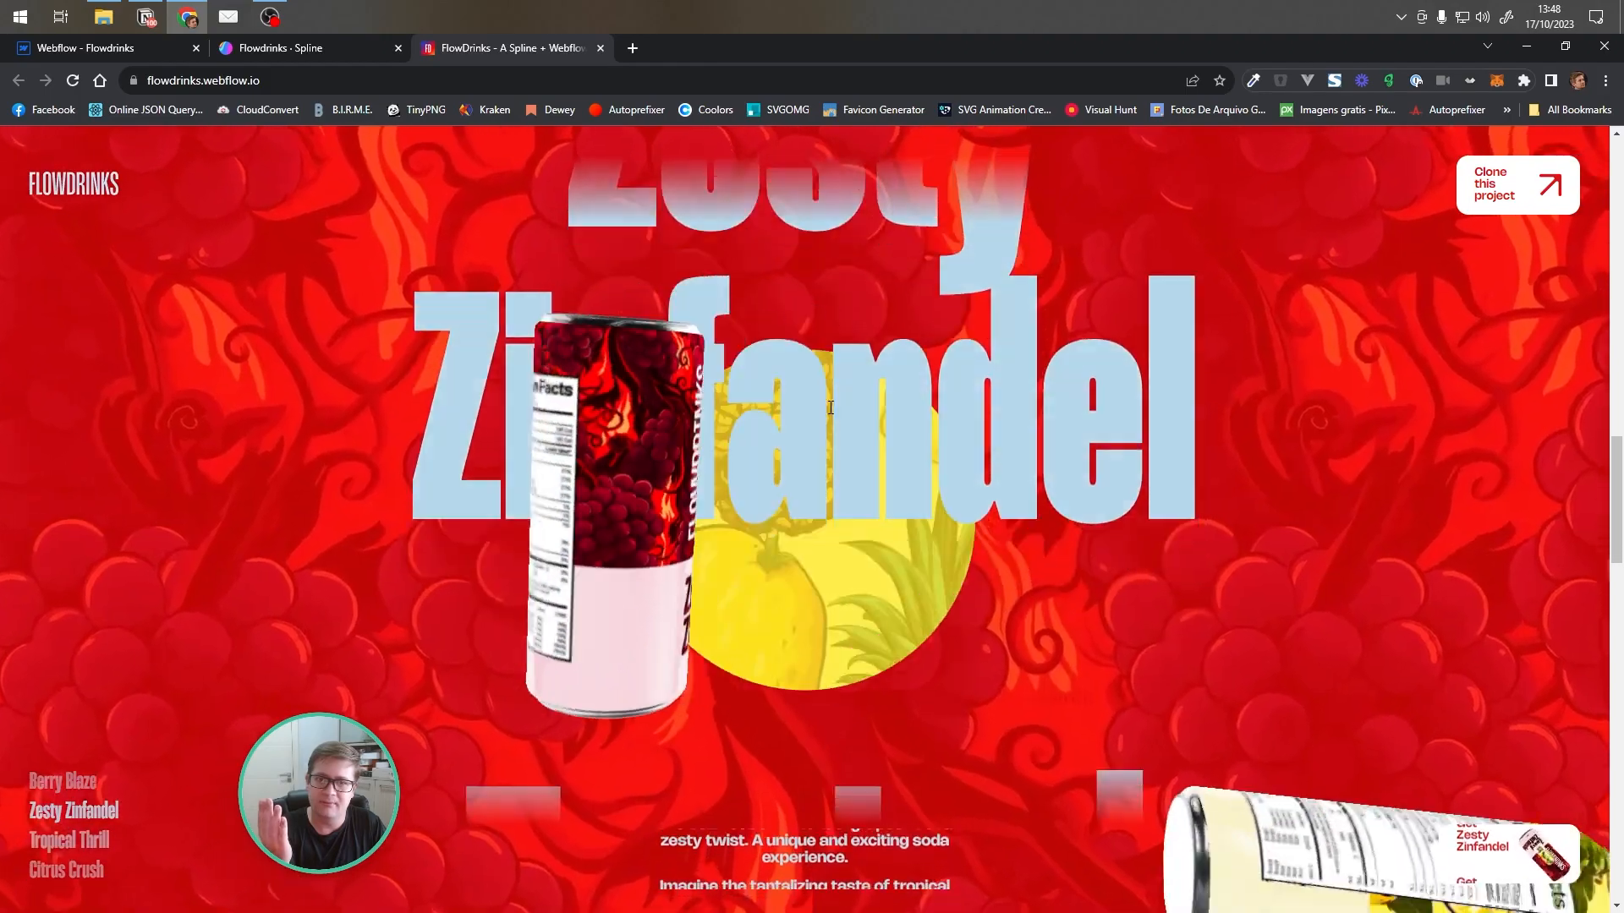
scroll(978, 475, "down", 3)
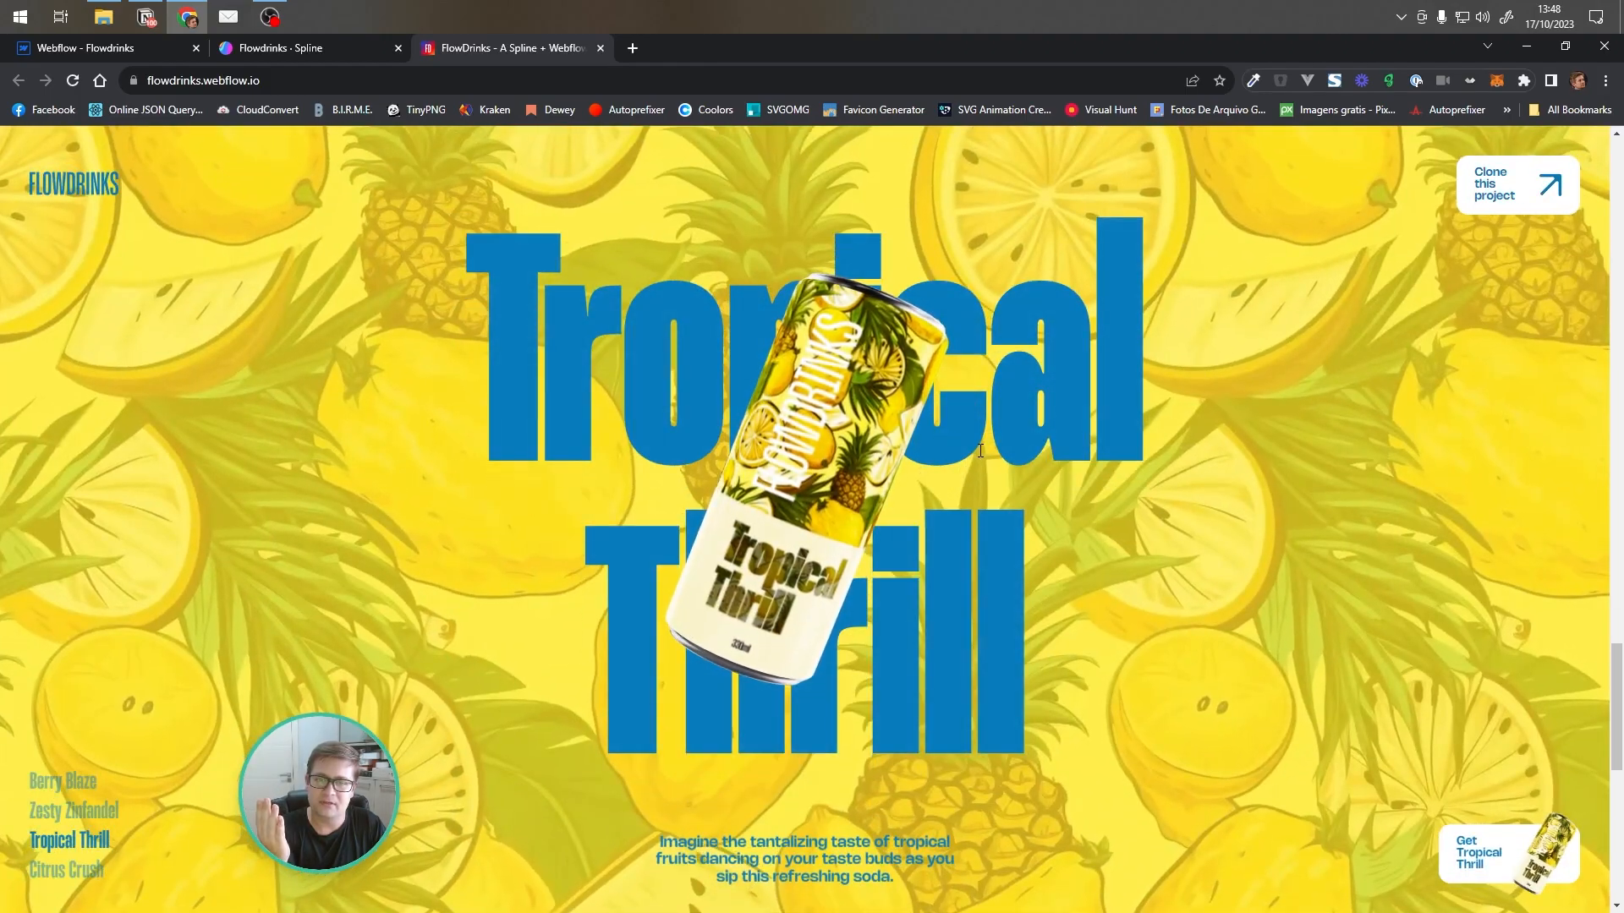
scroll(981, 451, "up", 3)
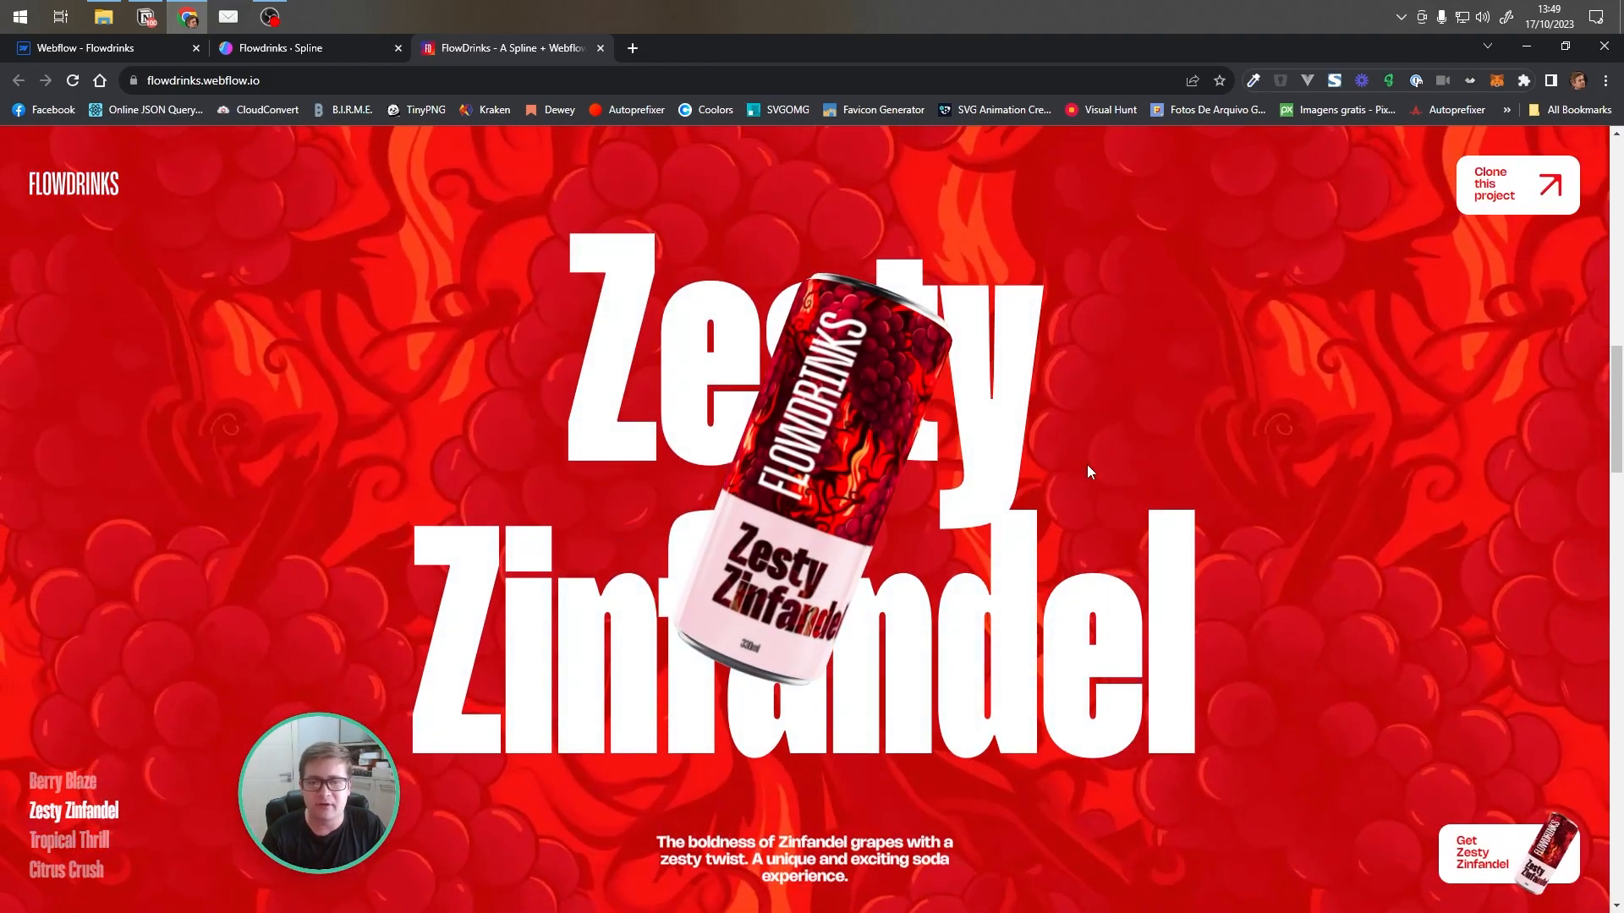
scroll(1084, 464, "up", 3)
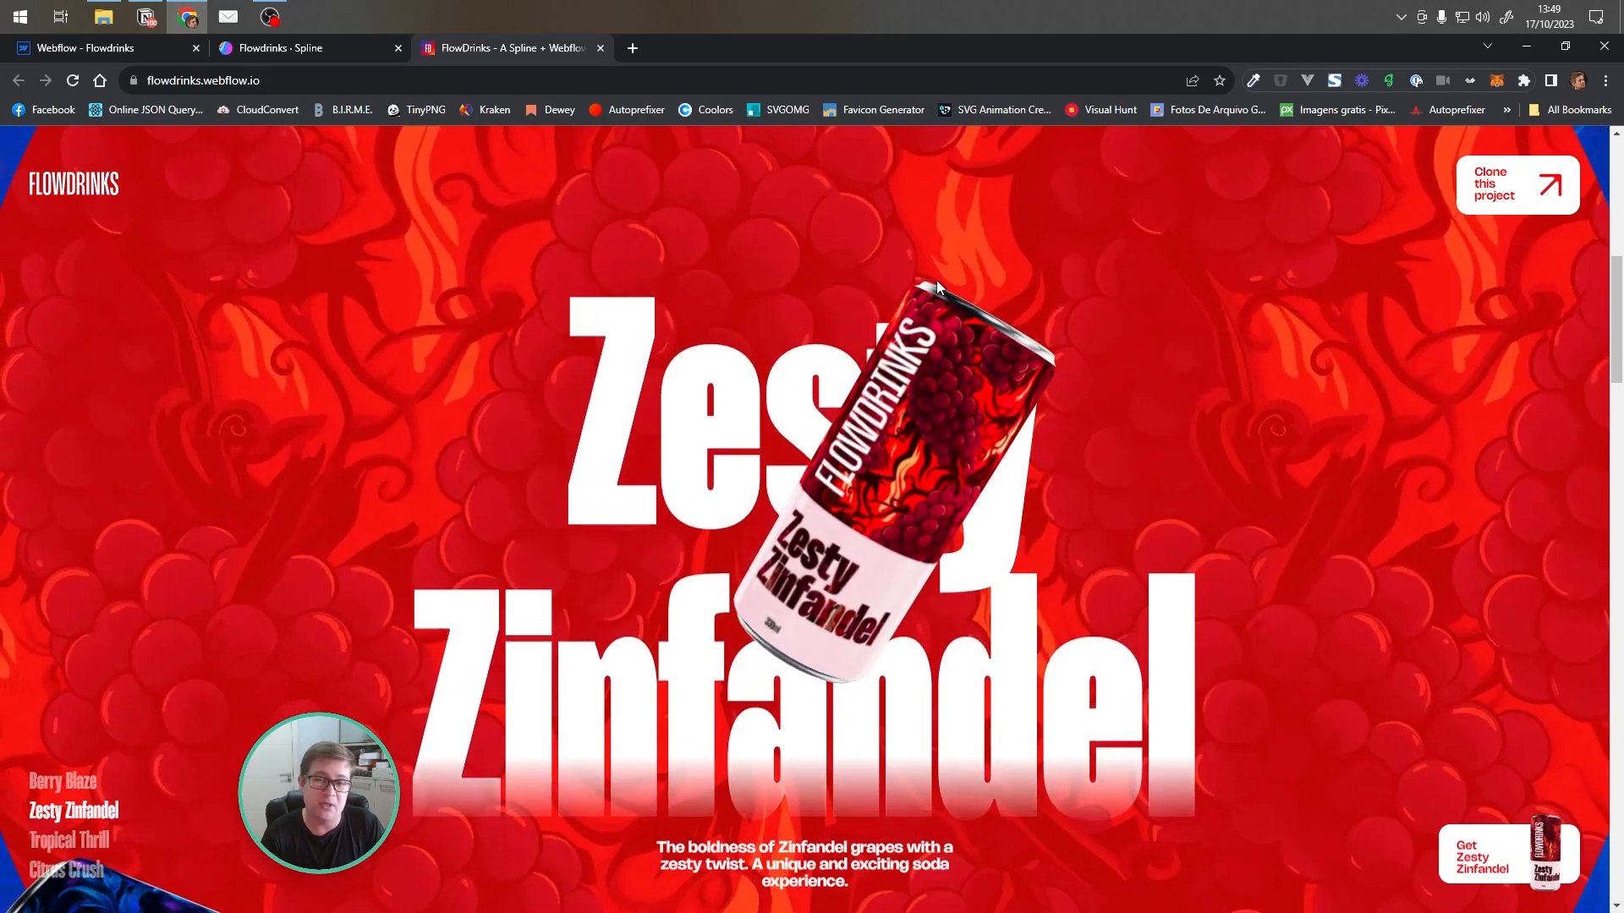
scroll(799, 385, "up", 3)
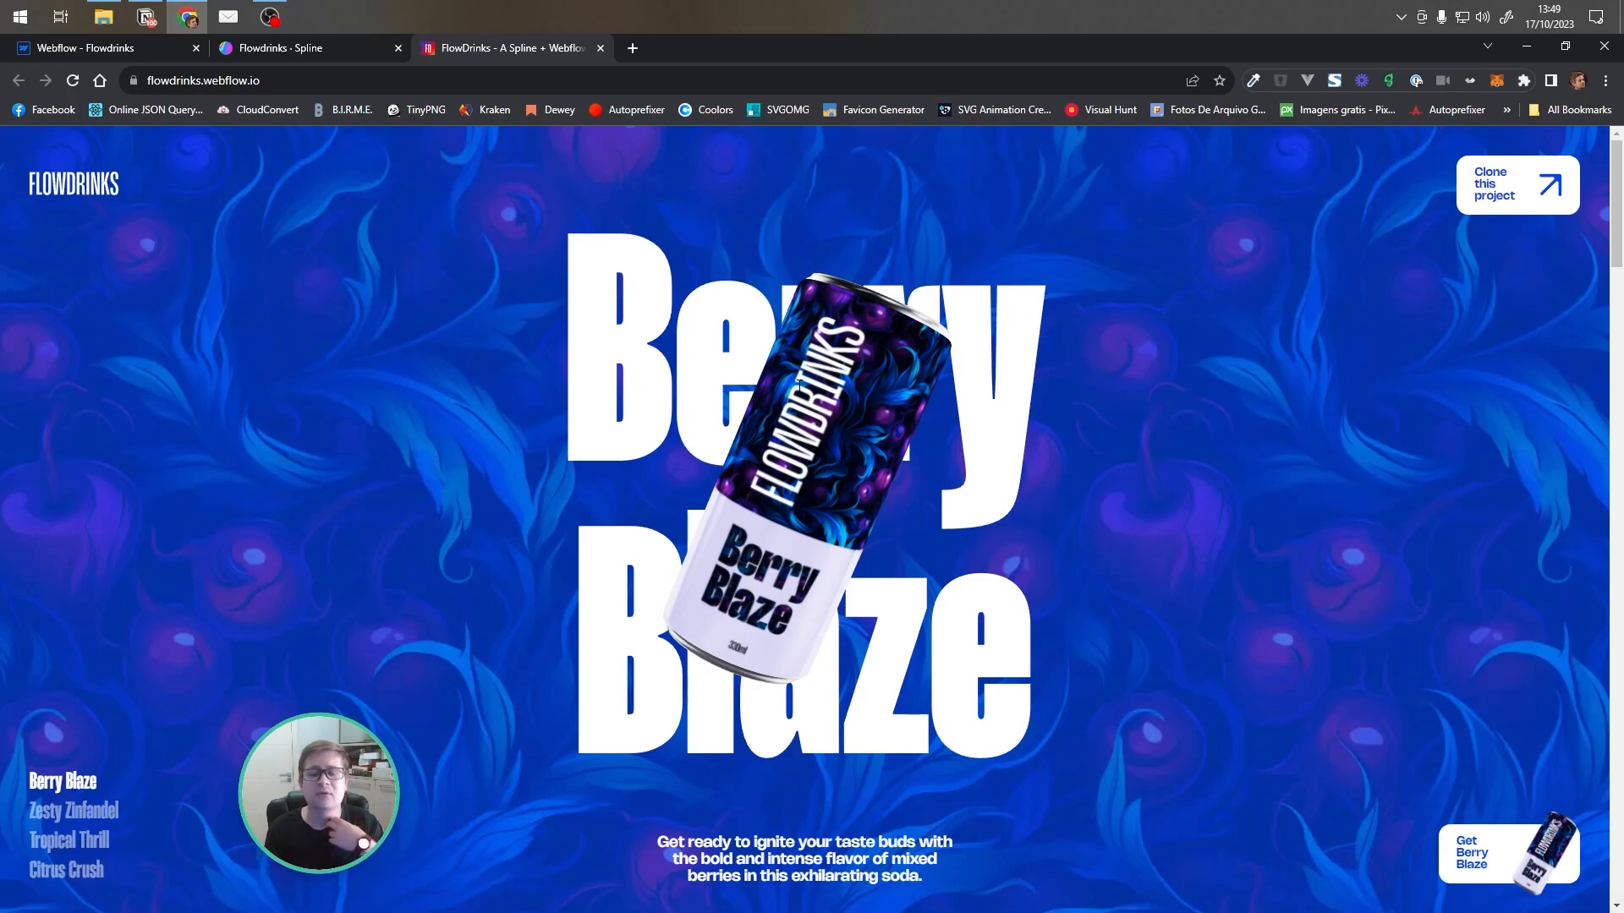
Switch to the Webflow Designer tab and review the page's element and page interaction triggers
key("ctrl+1")
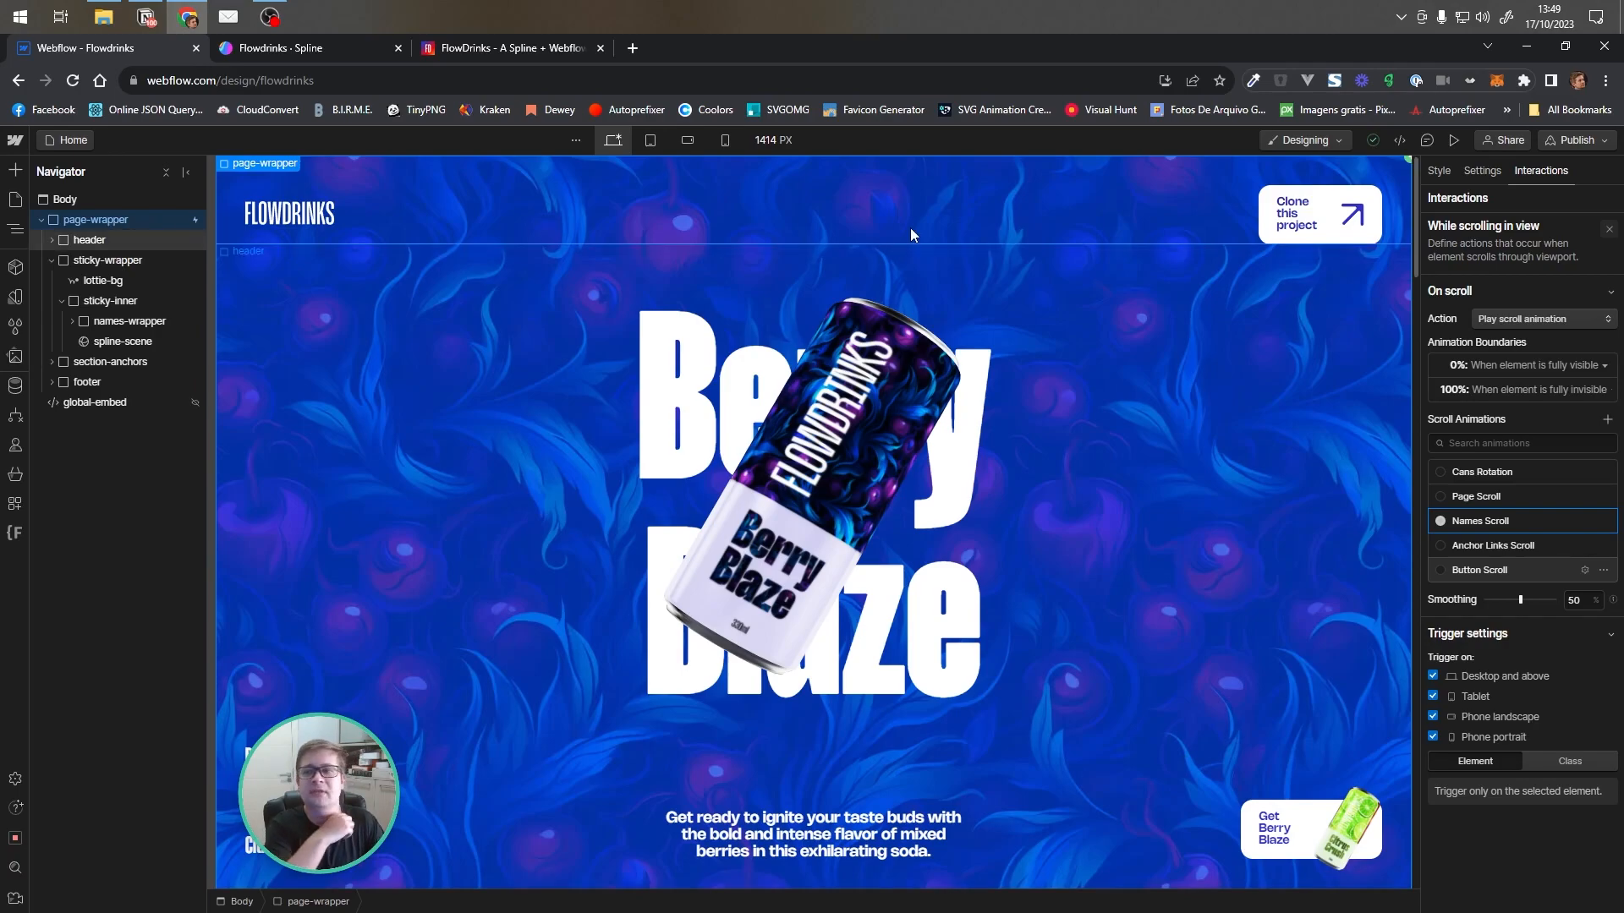
left_click(1608, 232)
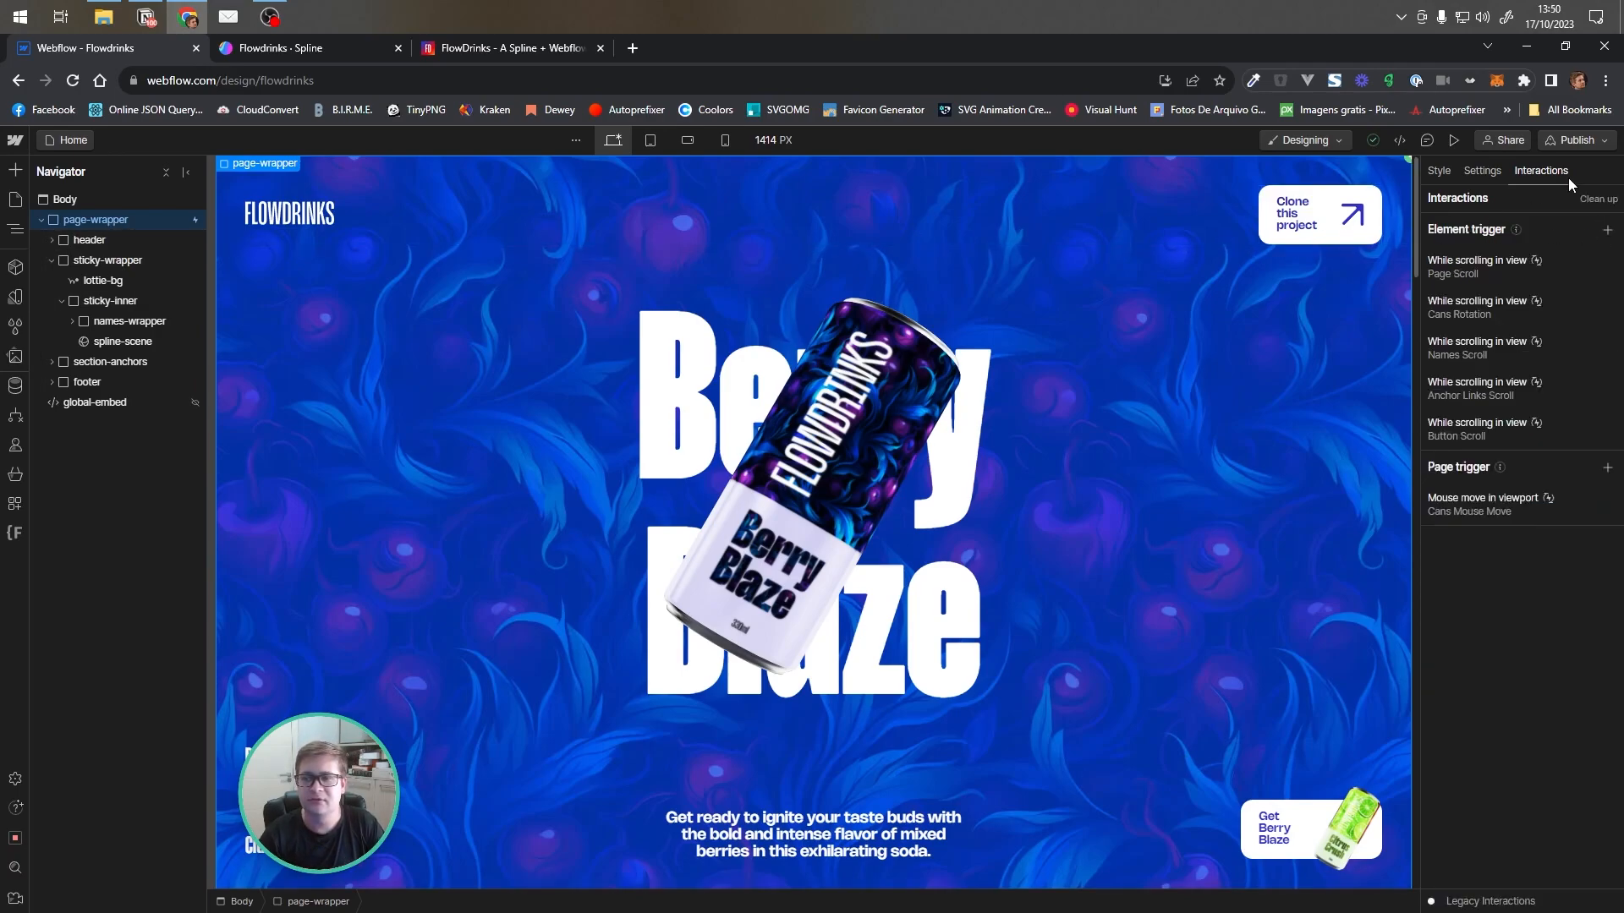
left_click(1439, 171)
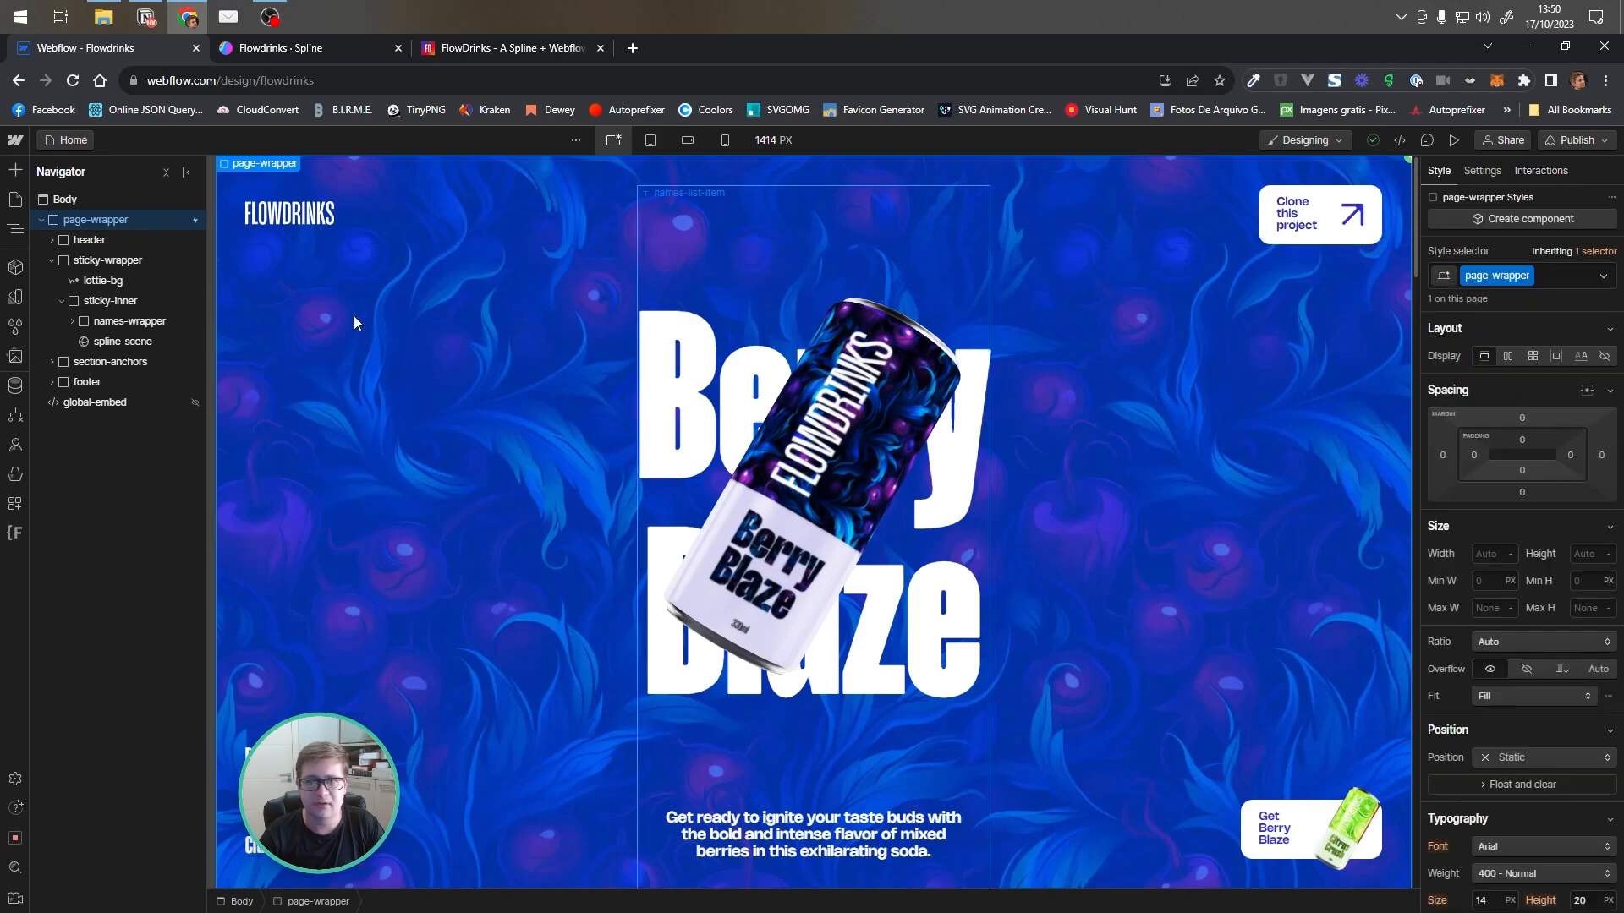
Examine the header, sticky-wrapper and lottie-bg layers and the sticky-wrapper's style settings in the Navigator
left_click(98, 240)
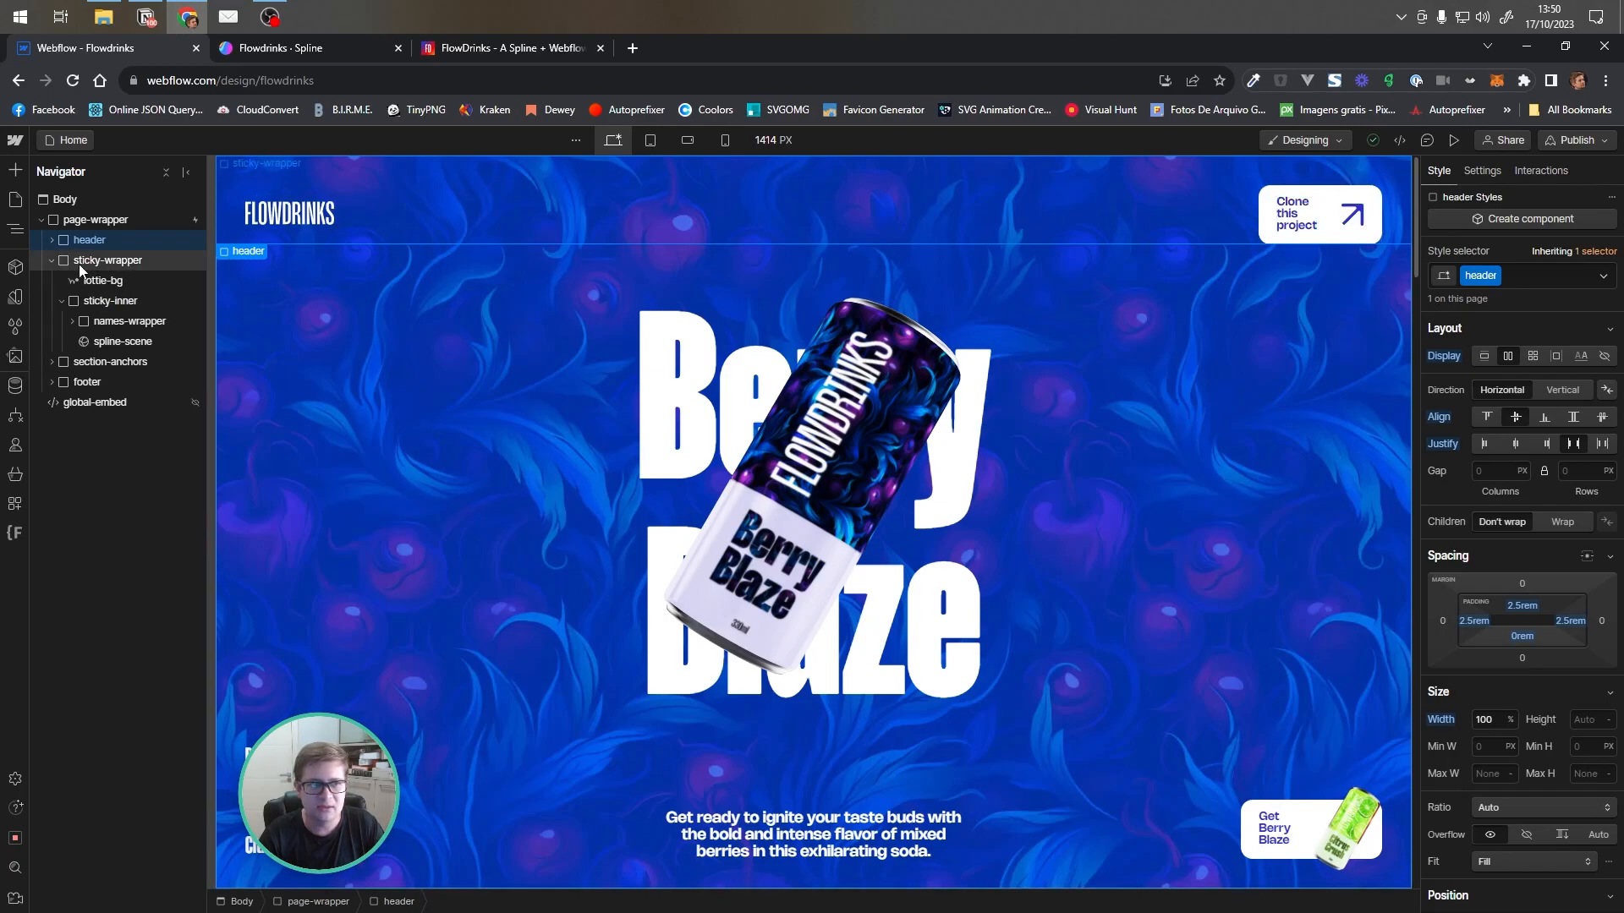
left_click(51, 262)
left_click(104, 260)
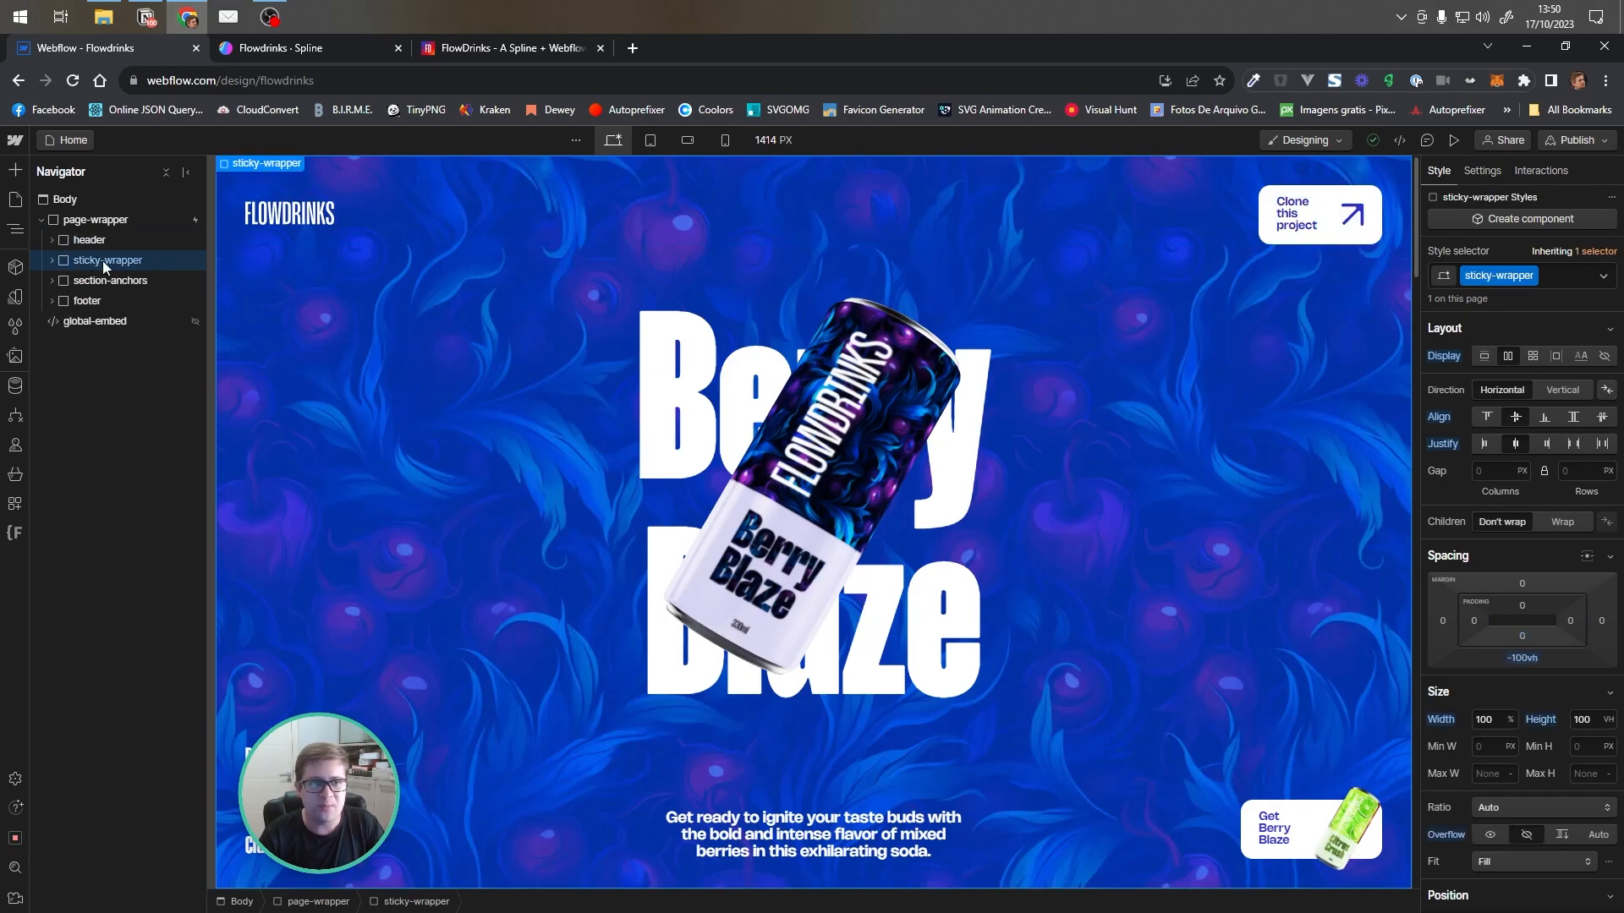
left_click(51, 261)
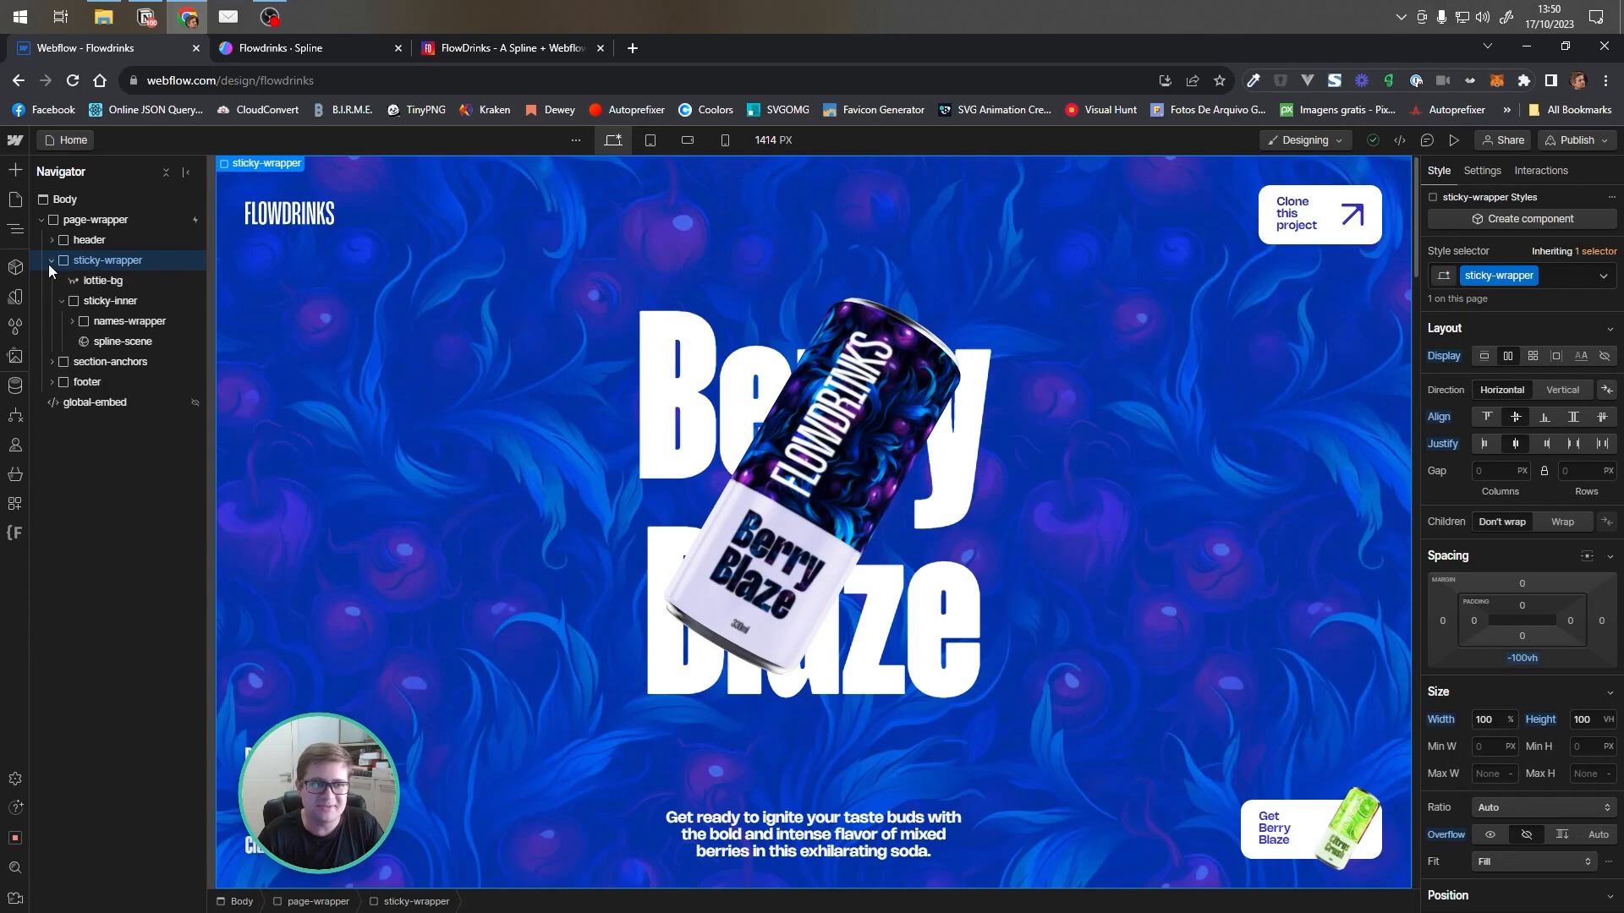
left_click(124, 283)
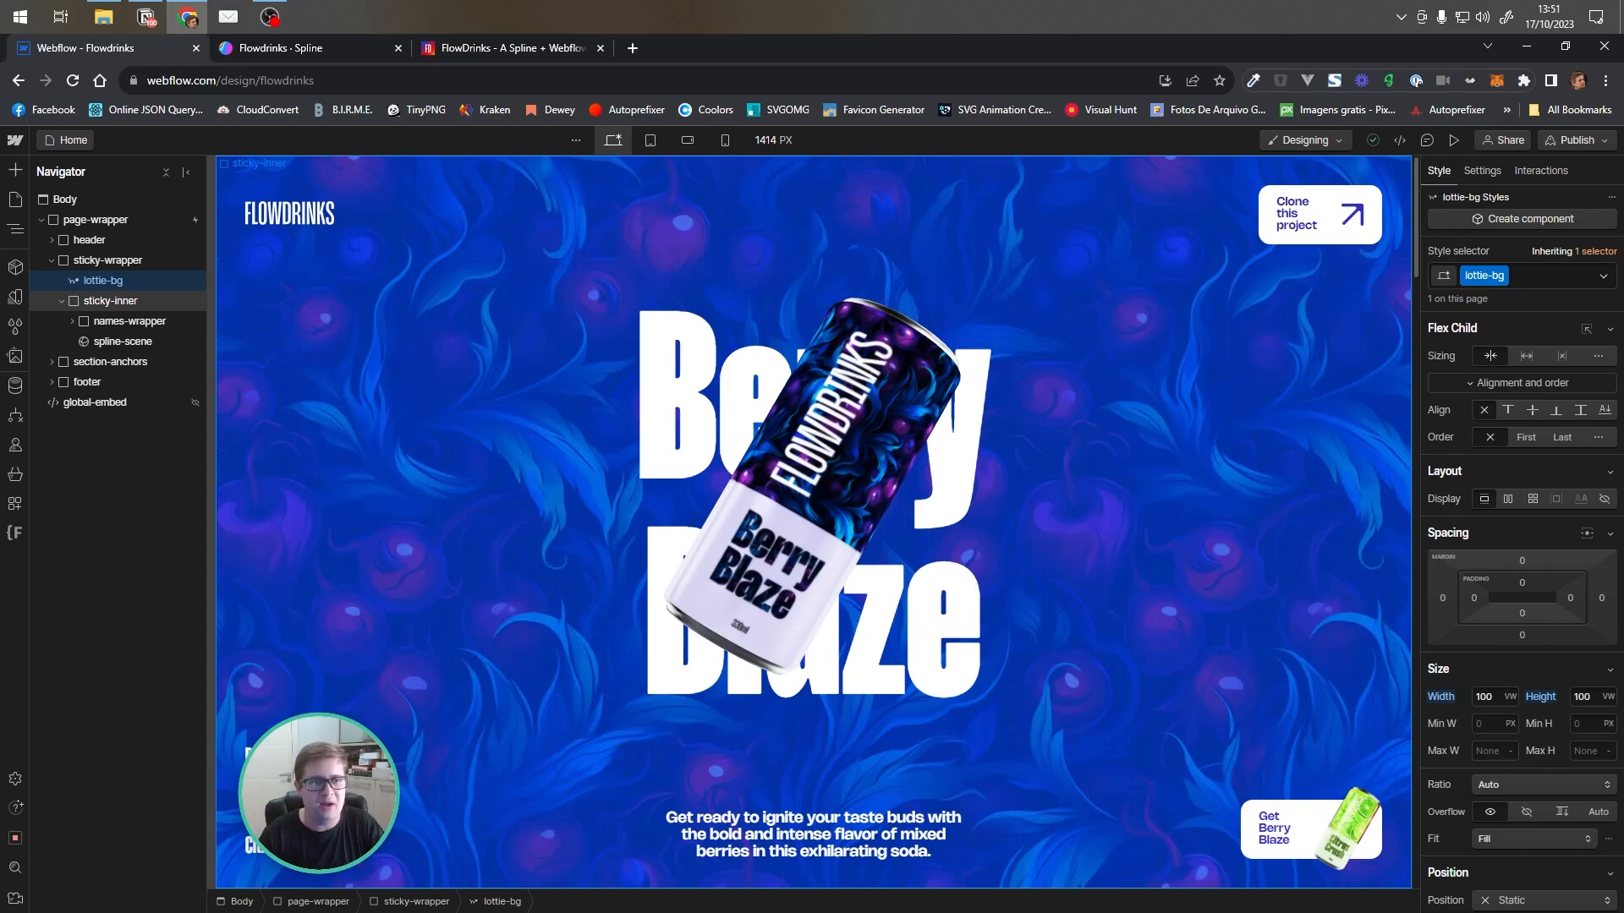
left_click(98, 304)
left_click(63, 301)
left_click(62, 301)
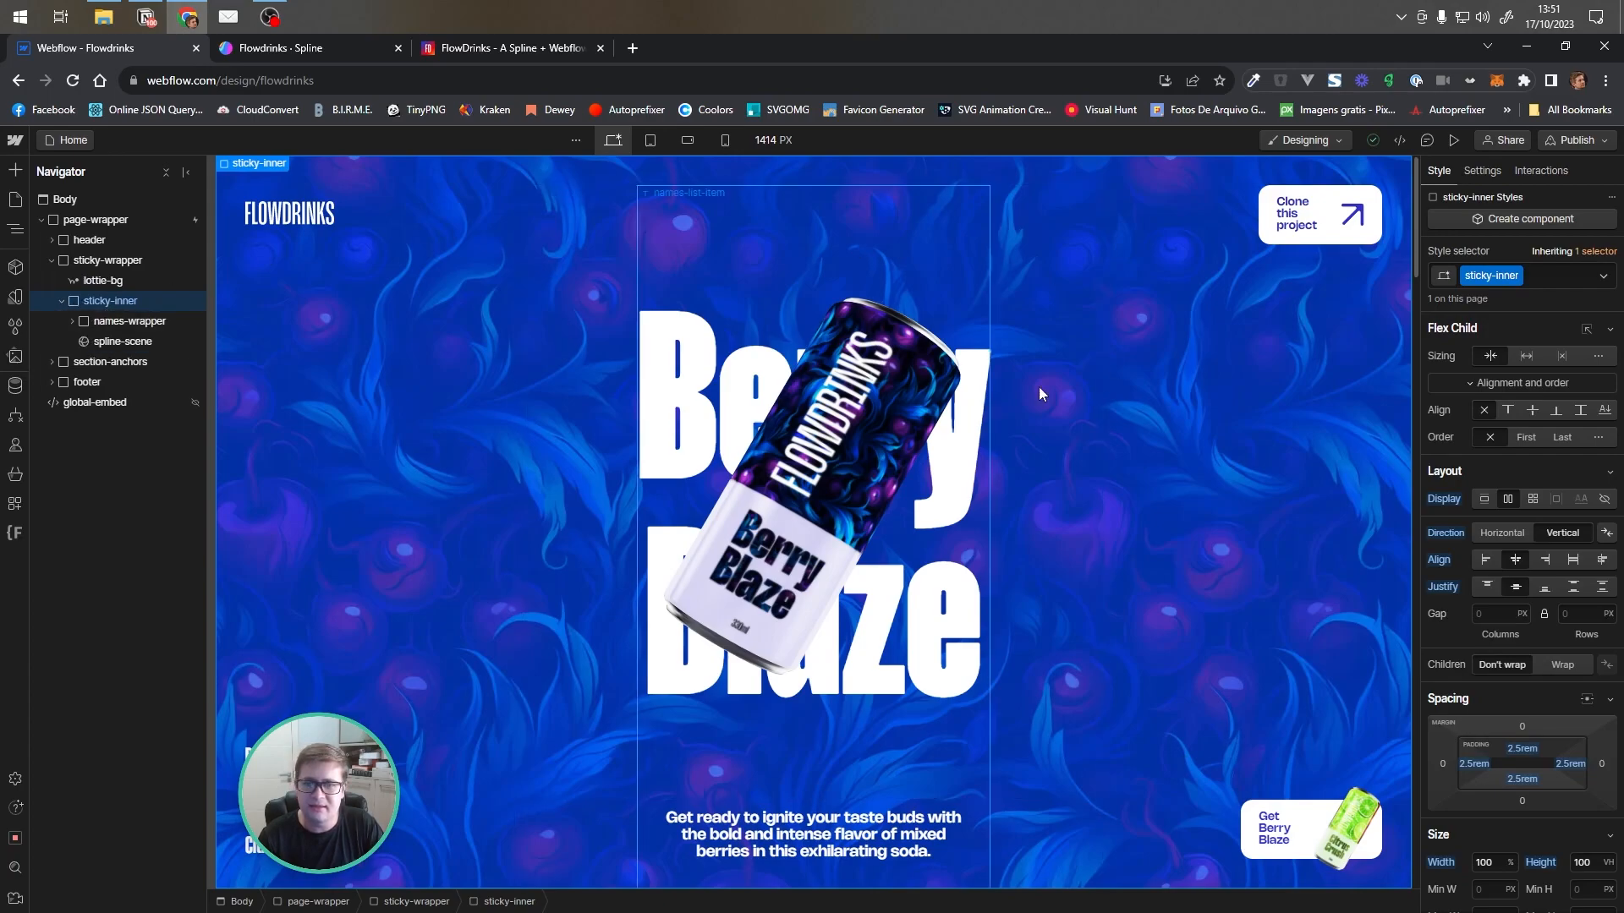
left_click(118, 262)
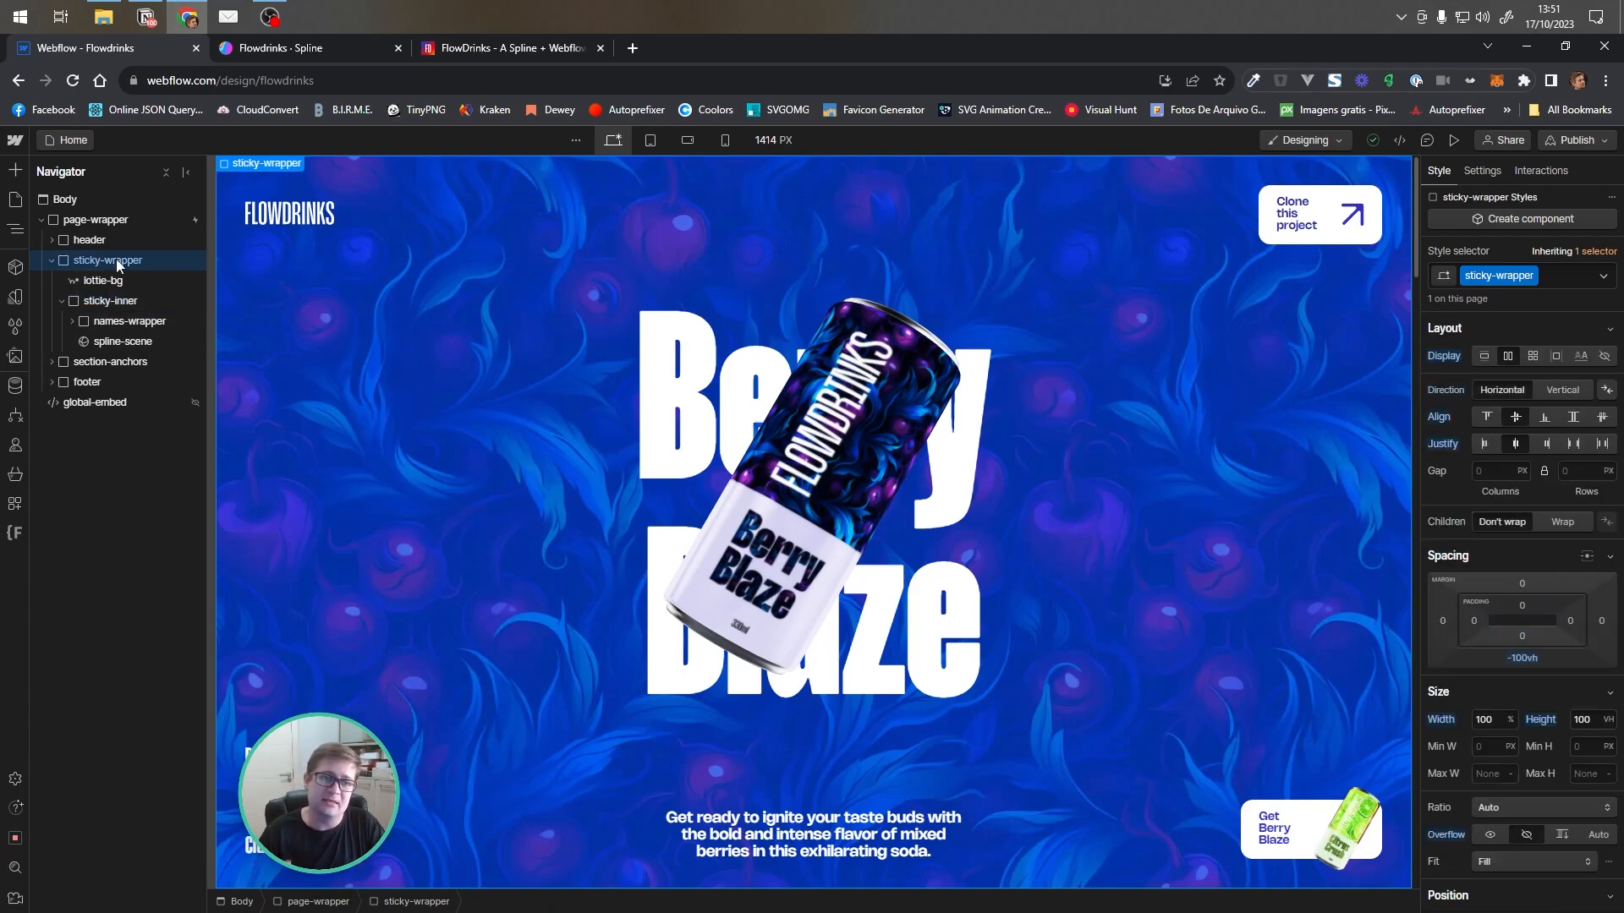
scroll(1565, 833, "down", 2)
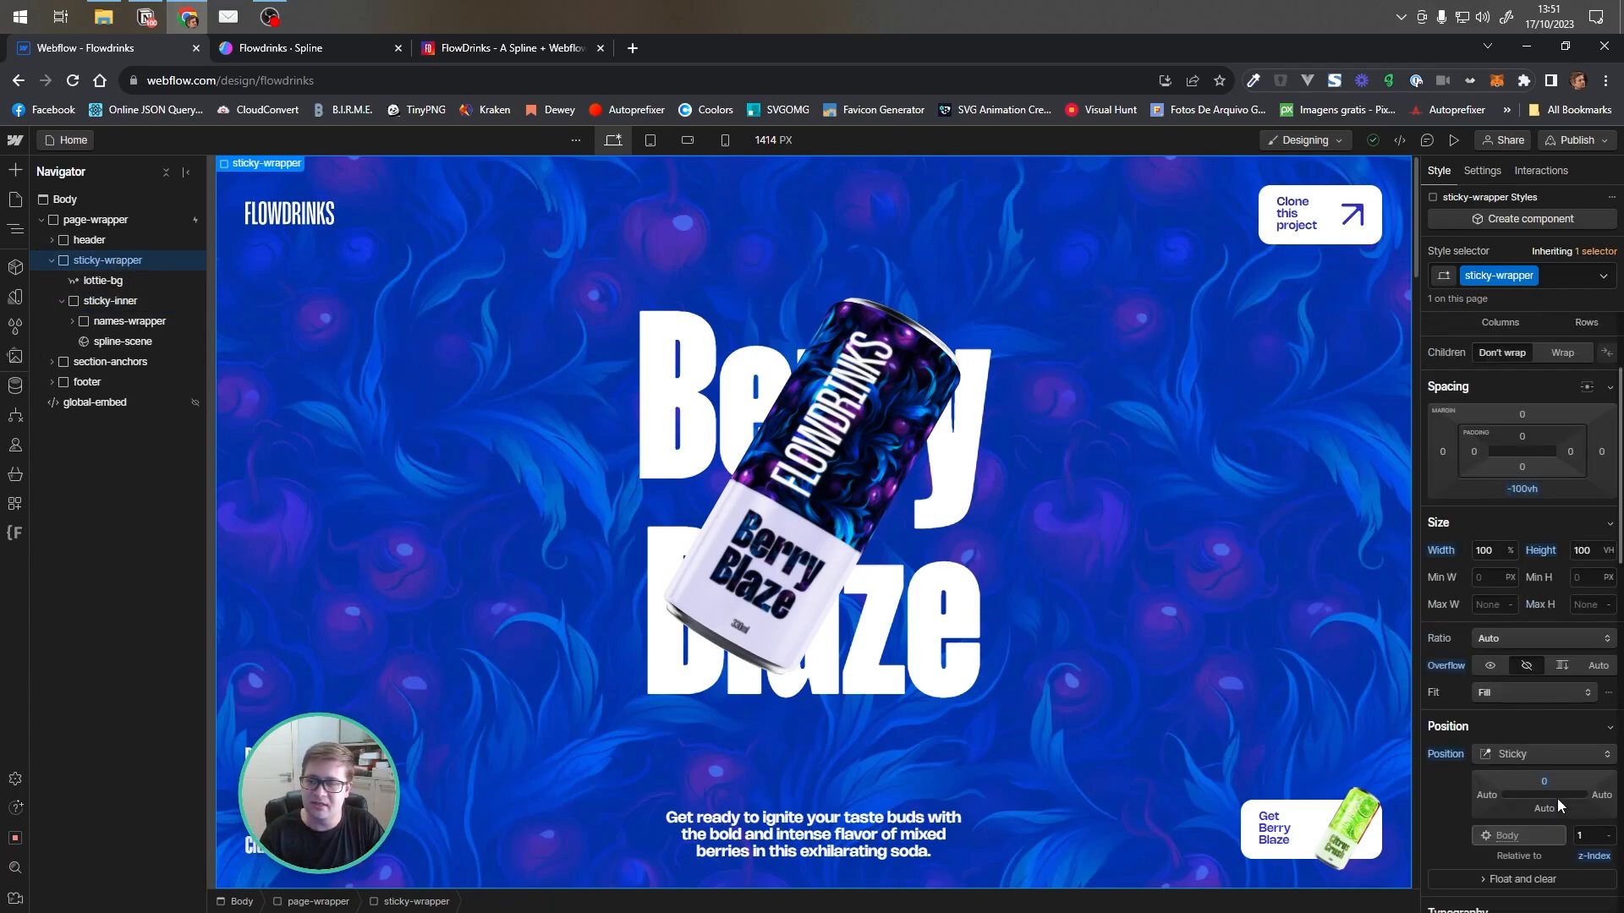
scroll(1527, 786, "up", 2)
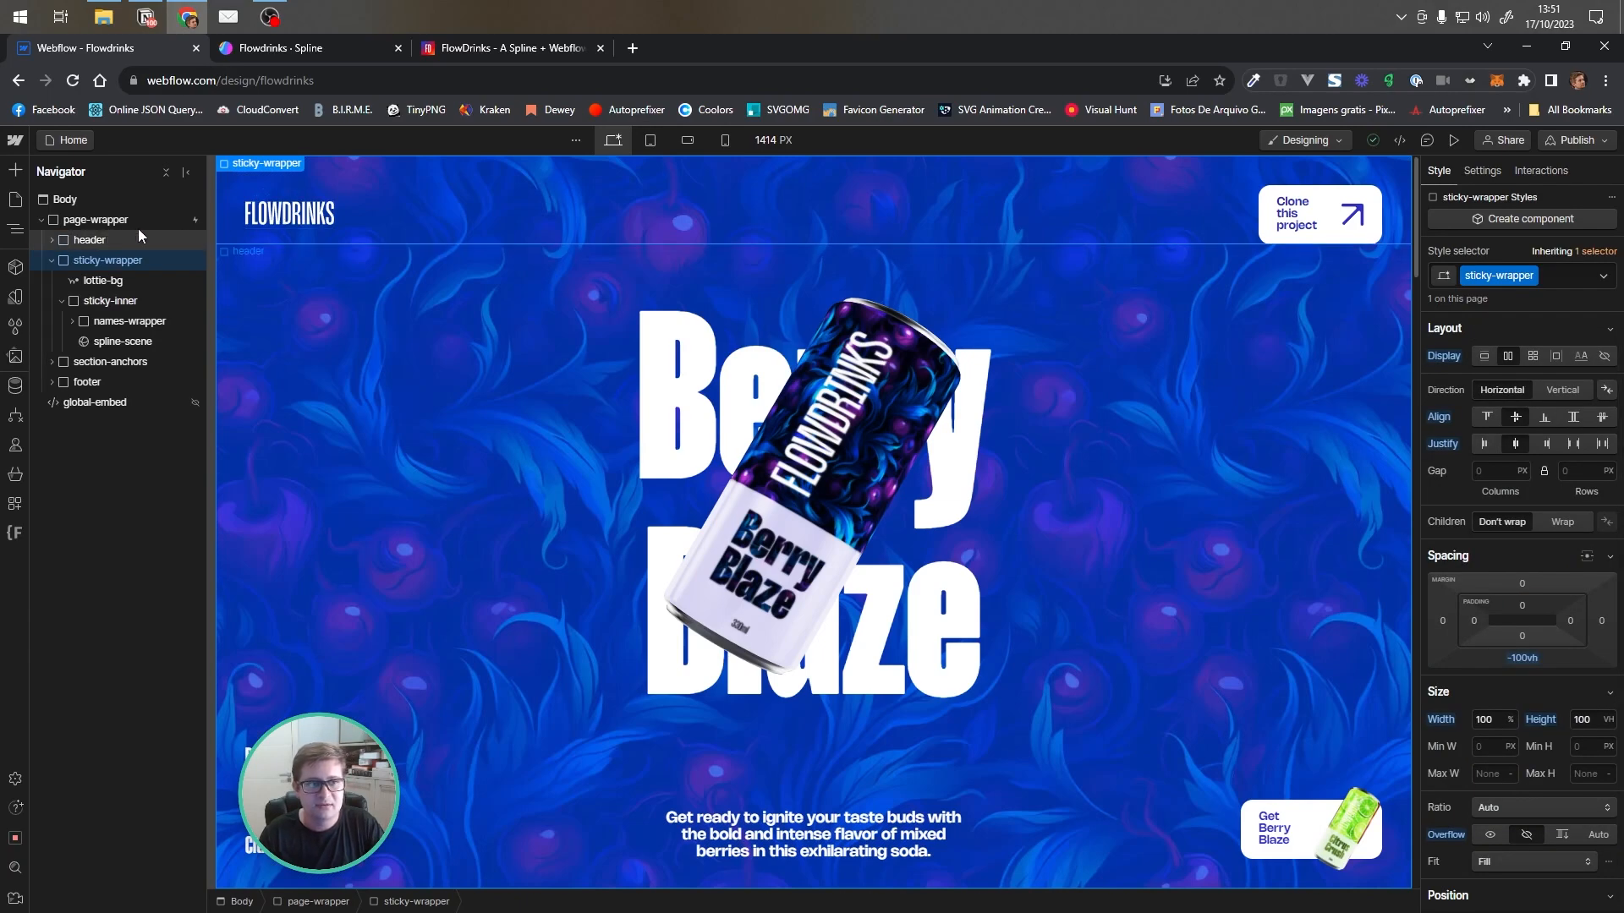
Examine the sticky-inner, names-wrapper, names-list and spline-scene layers in the Navigator
left_click(107, 302)
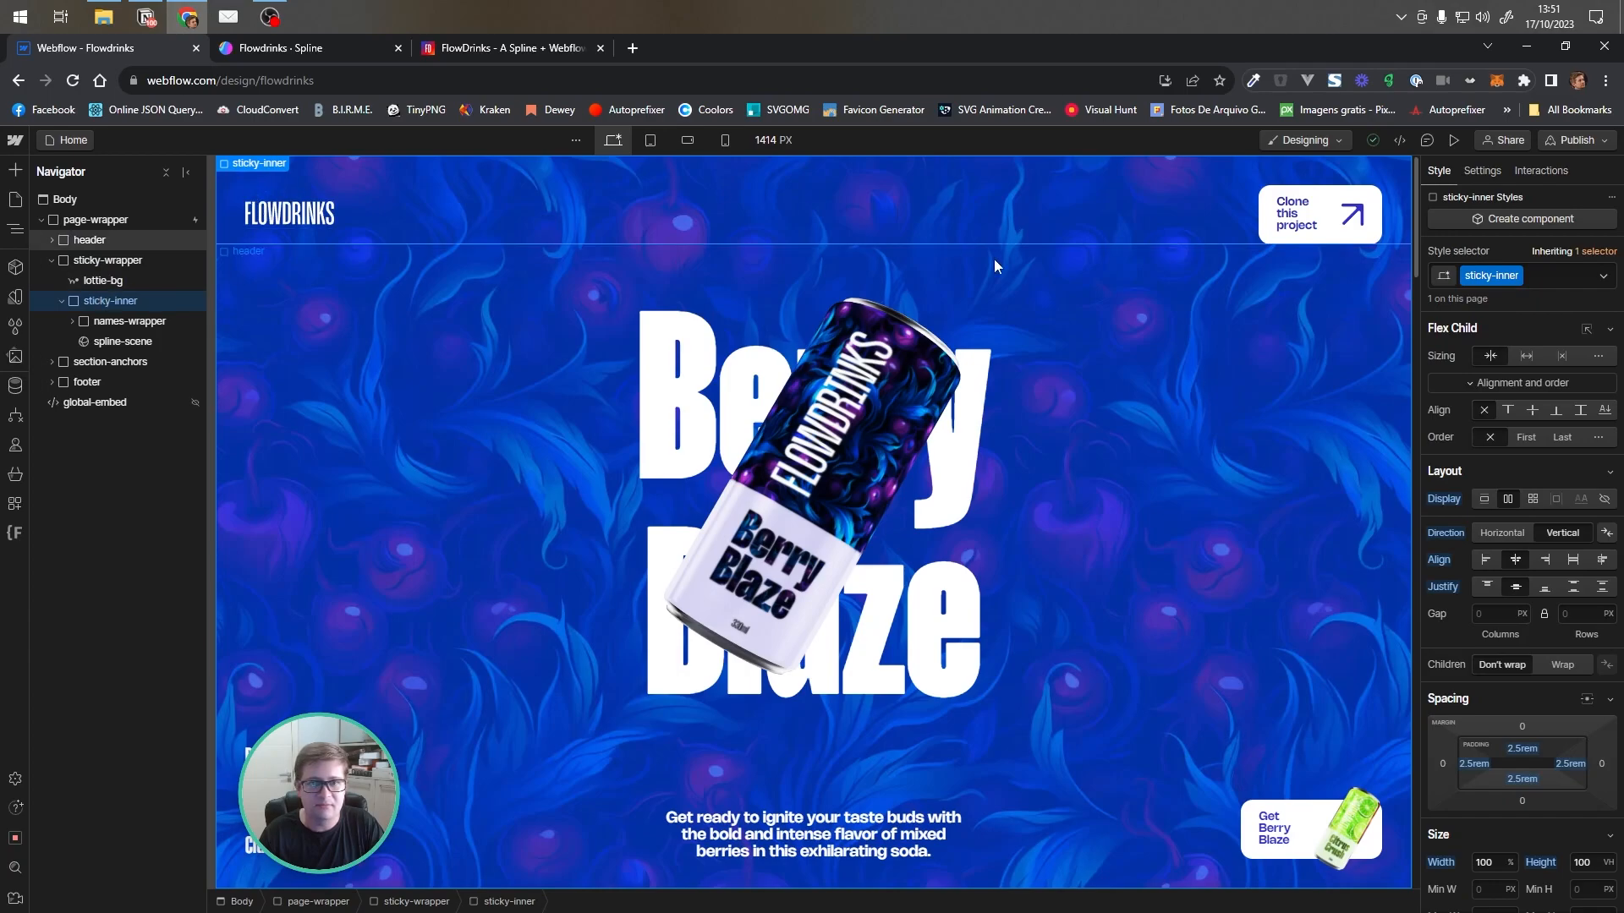
left_click(116, 328)
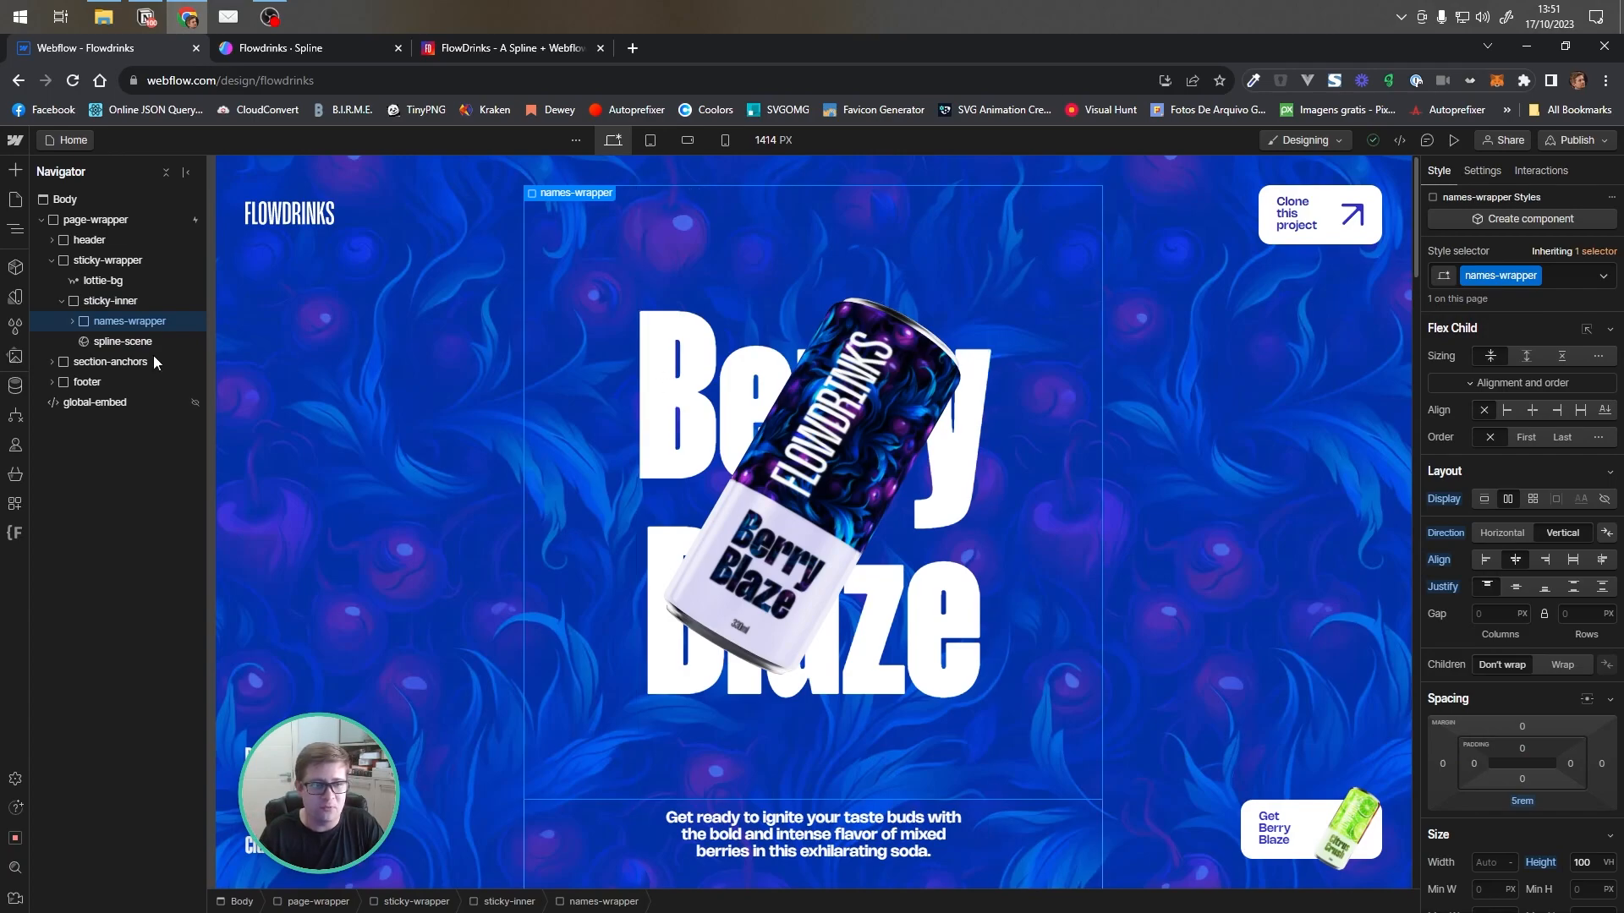
left_click(73, 321)
left_click(82, 342)
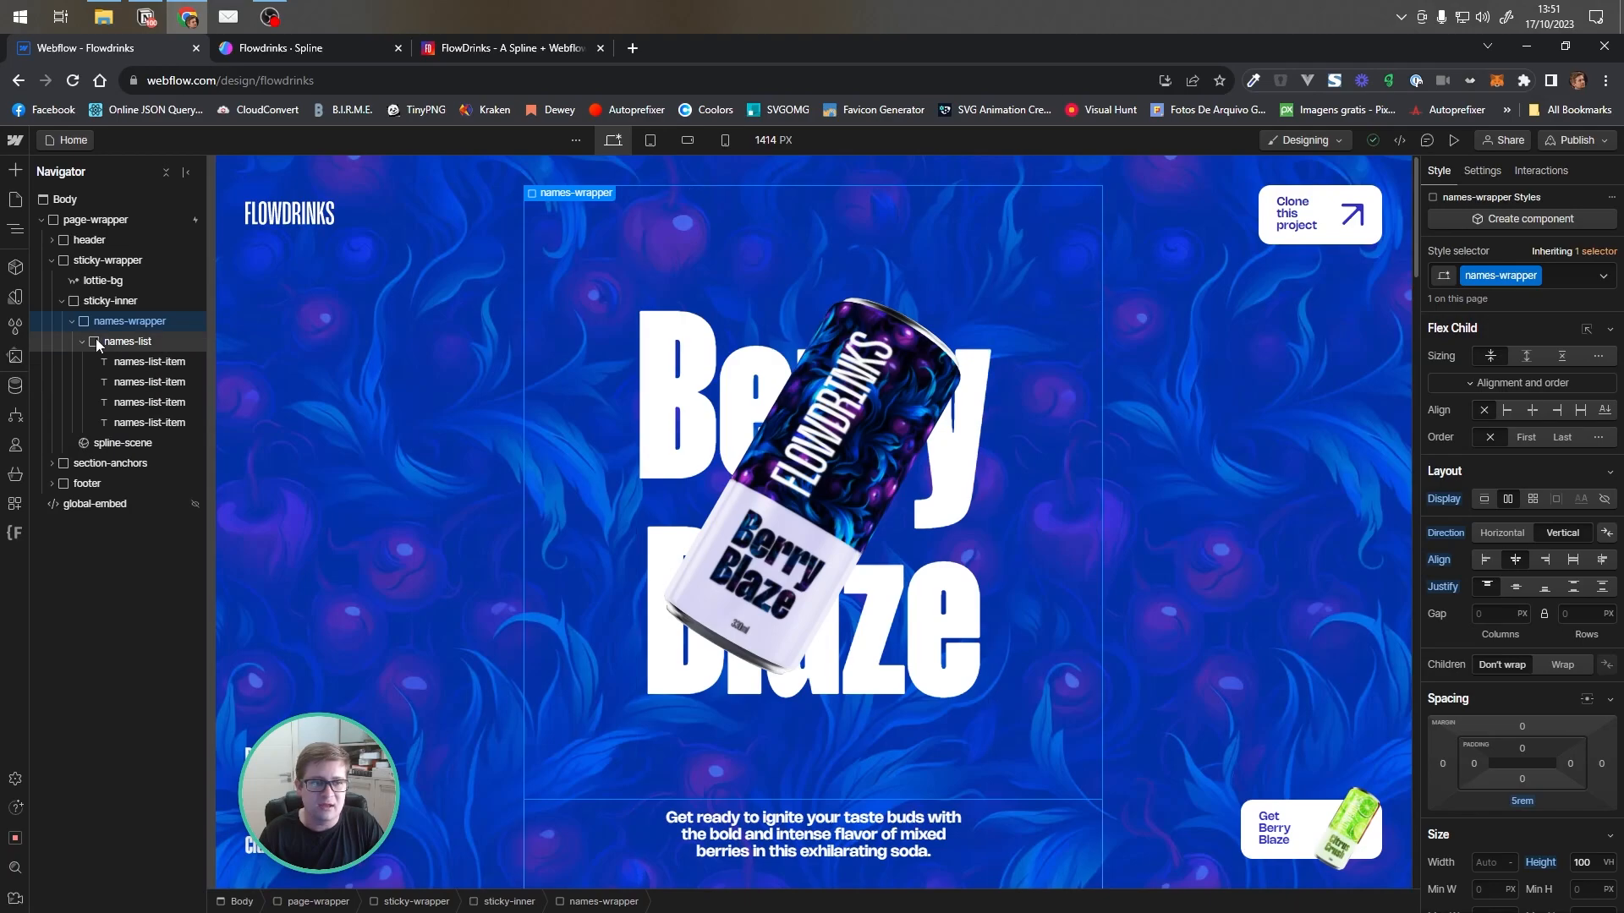
left_click(83, 342)
left_click(83, 341)
left_click(83, 342)
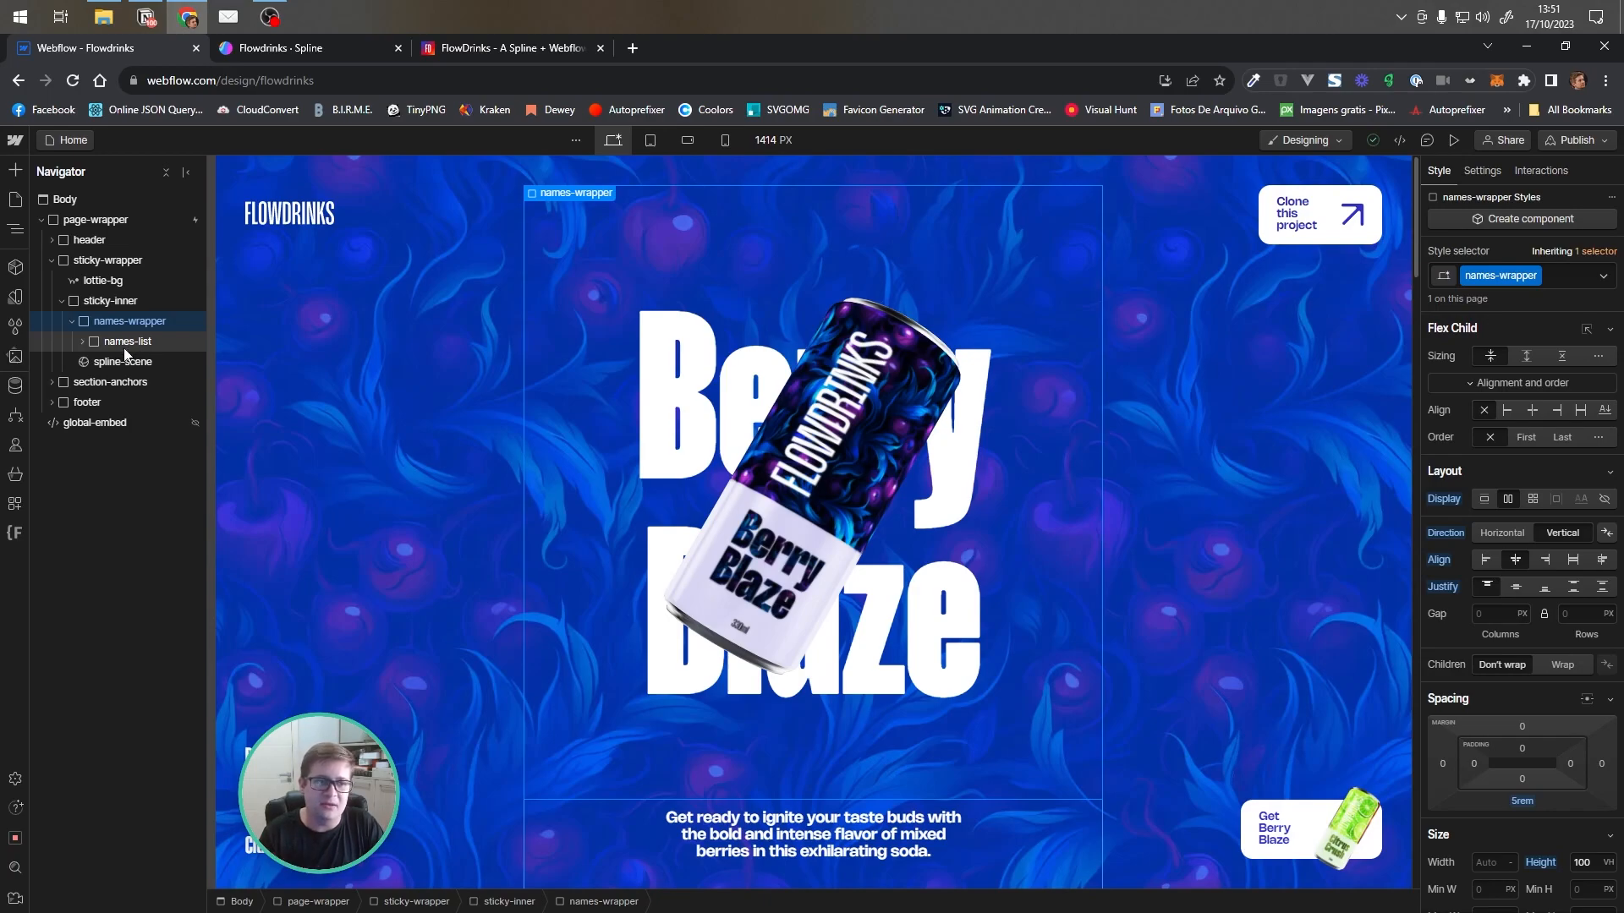
left_click(71, 321)
left_click(121, 343)
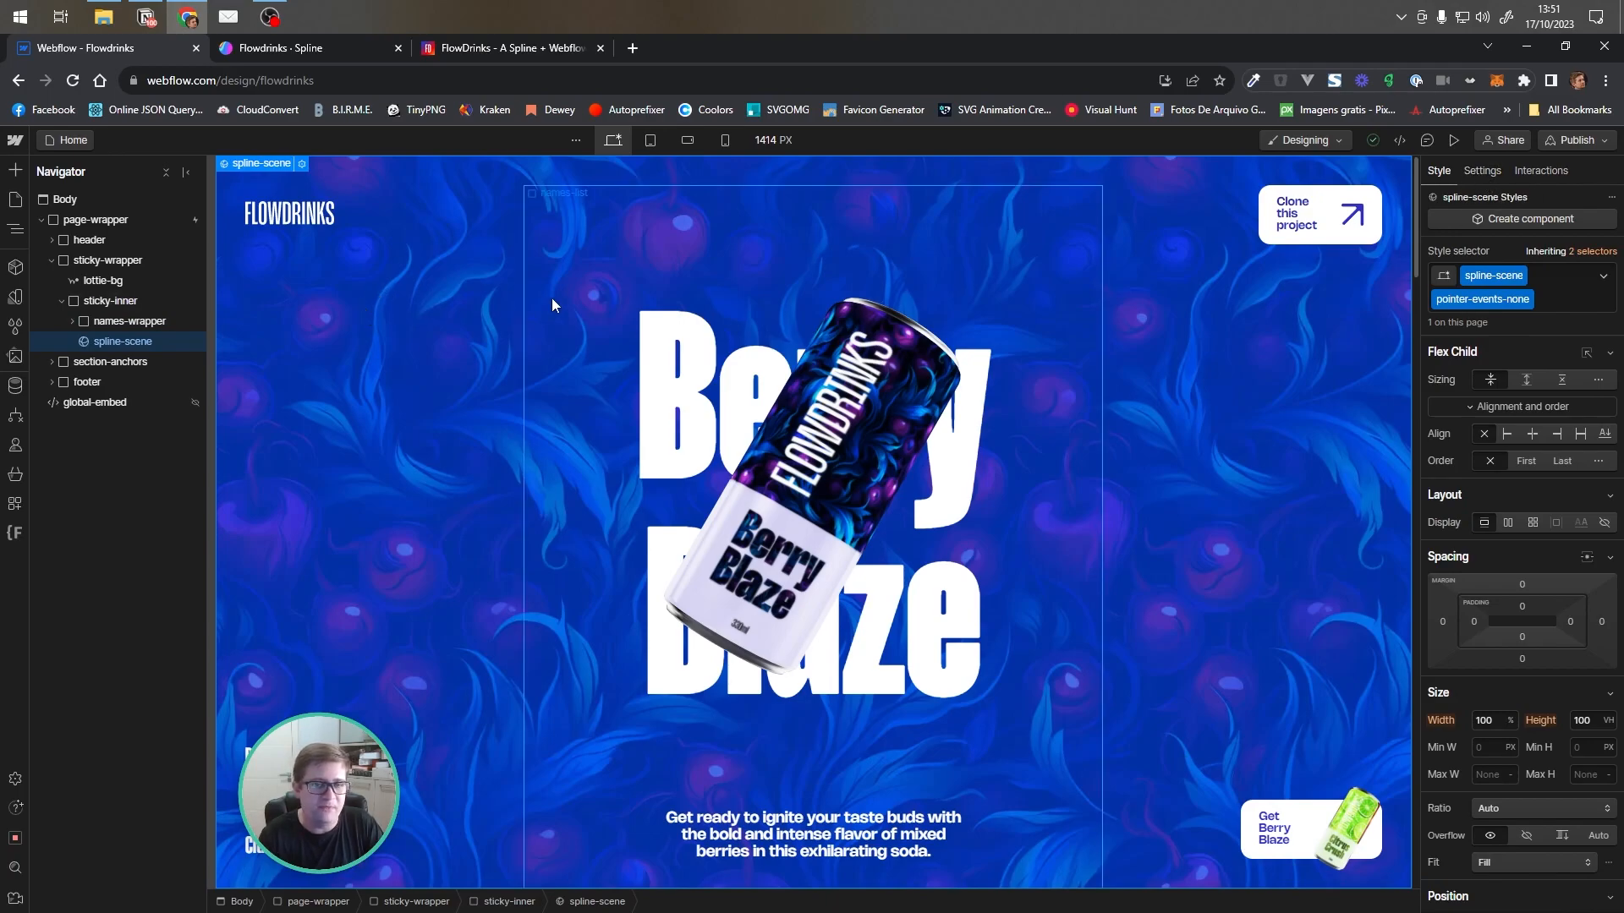
Open the Add elements panel and locate the Spline Scene element in the Media section
left_click(15, 169)
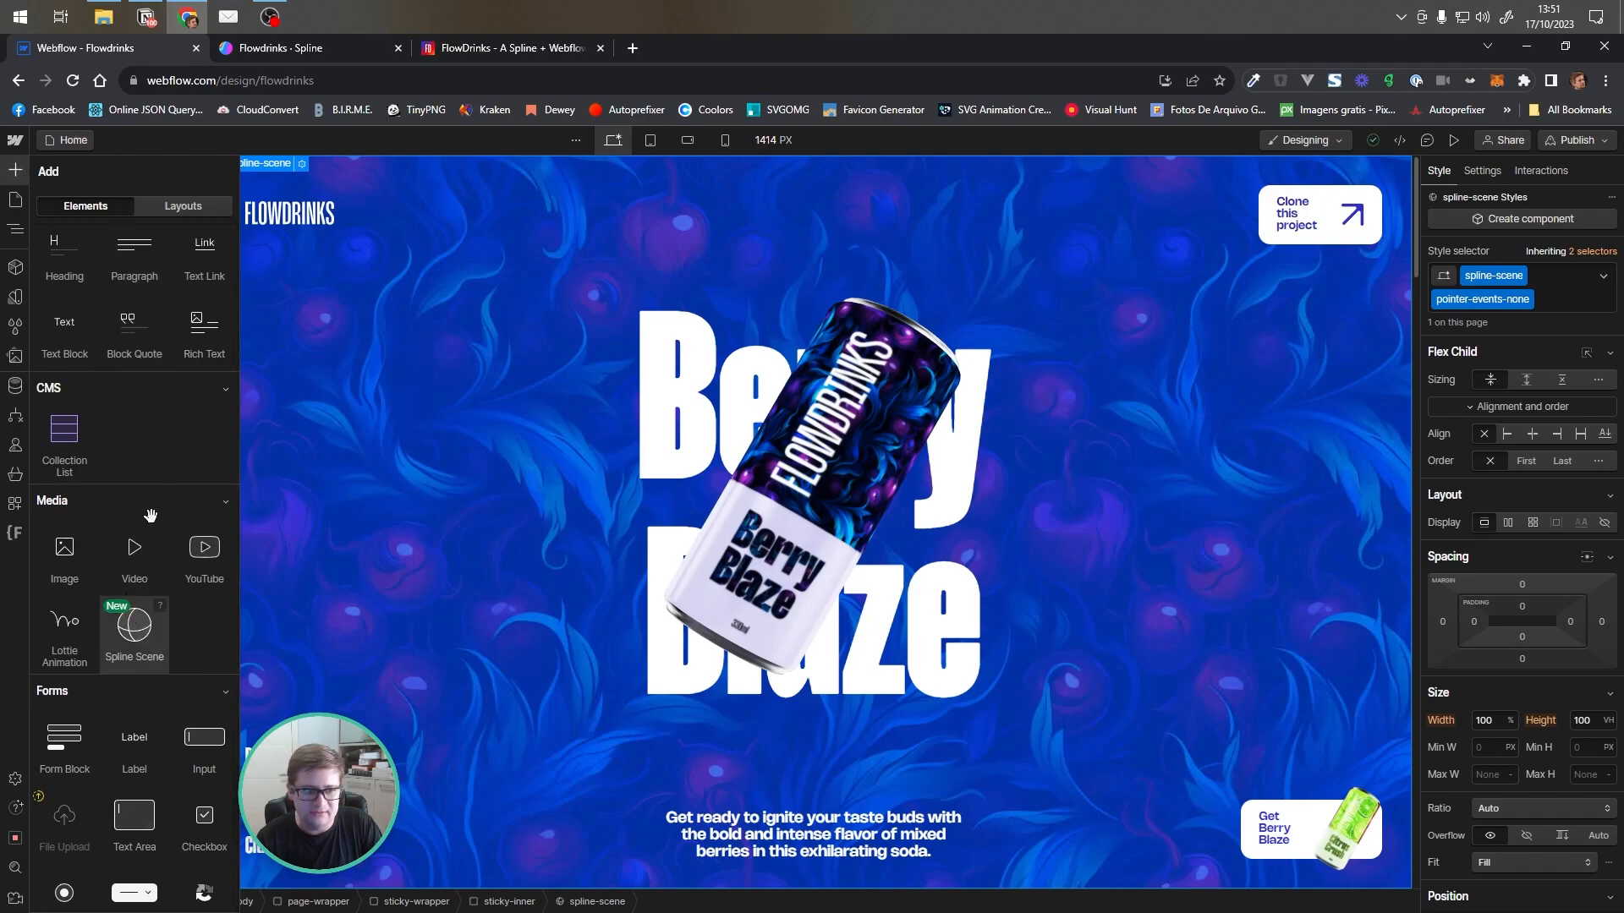
scroll(153, 622, "down", 1)
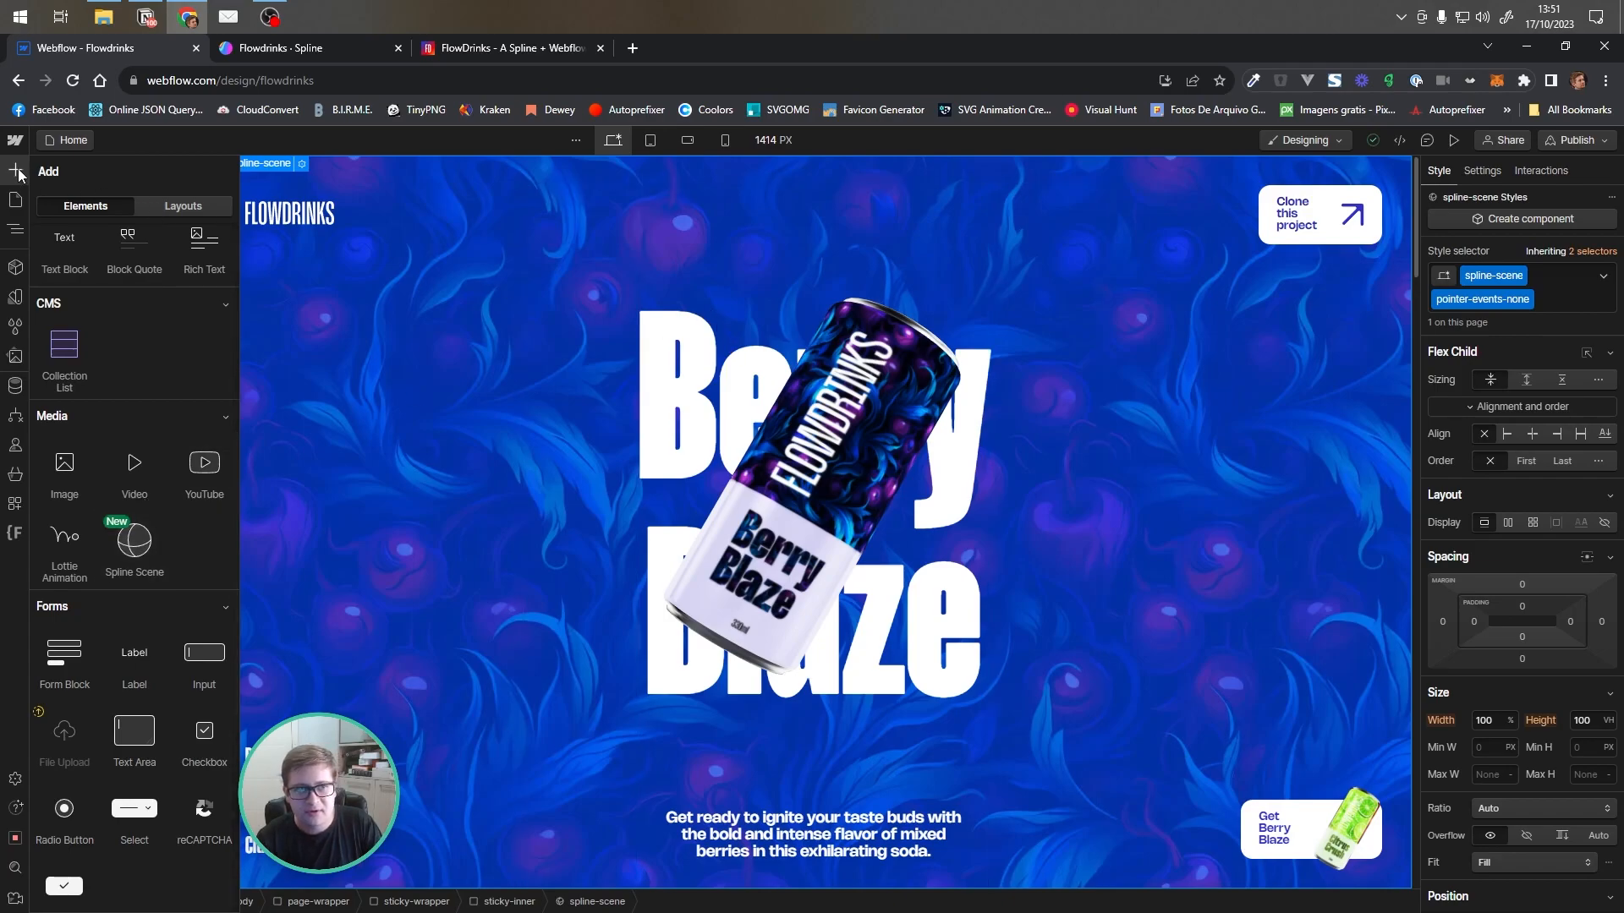
Open the spline-scene element's settings in the Navigator view to inspect its Spline Scene URL
left_click(15, 228)
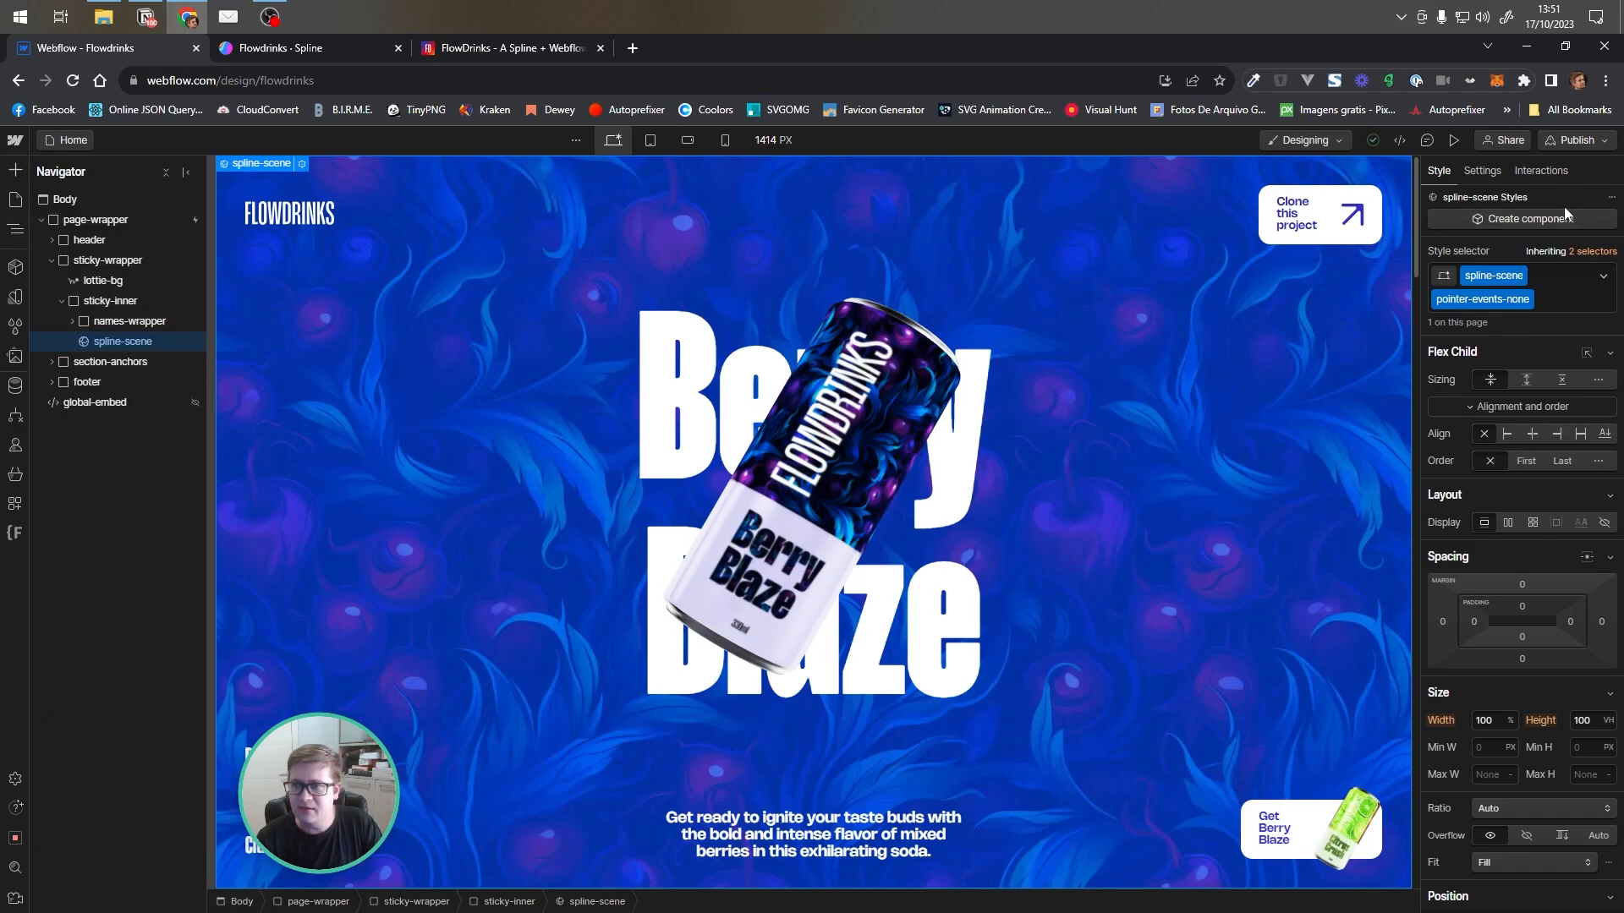
left_click(1481, 178)
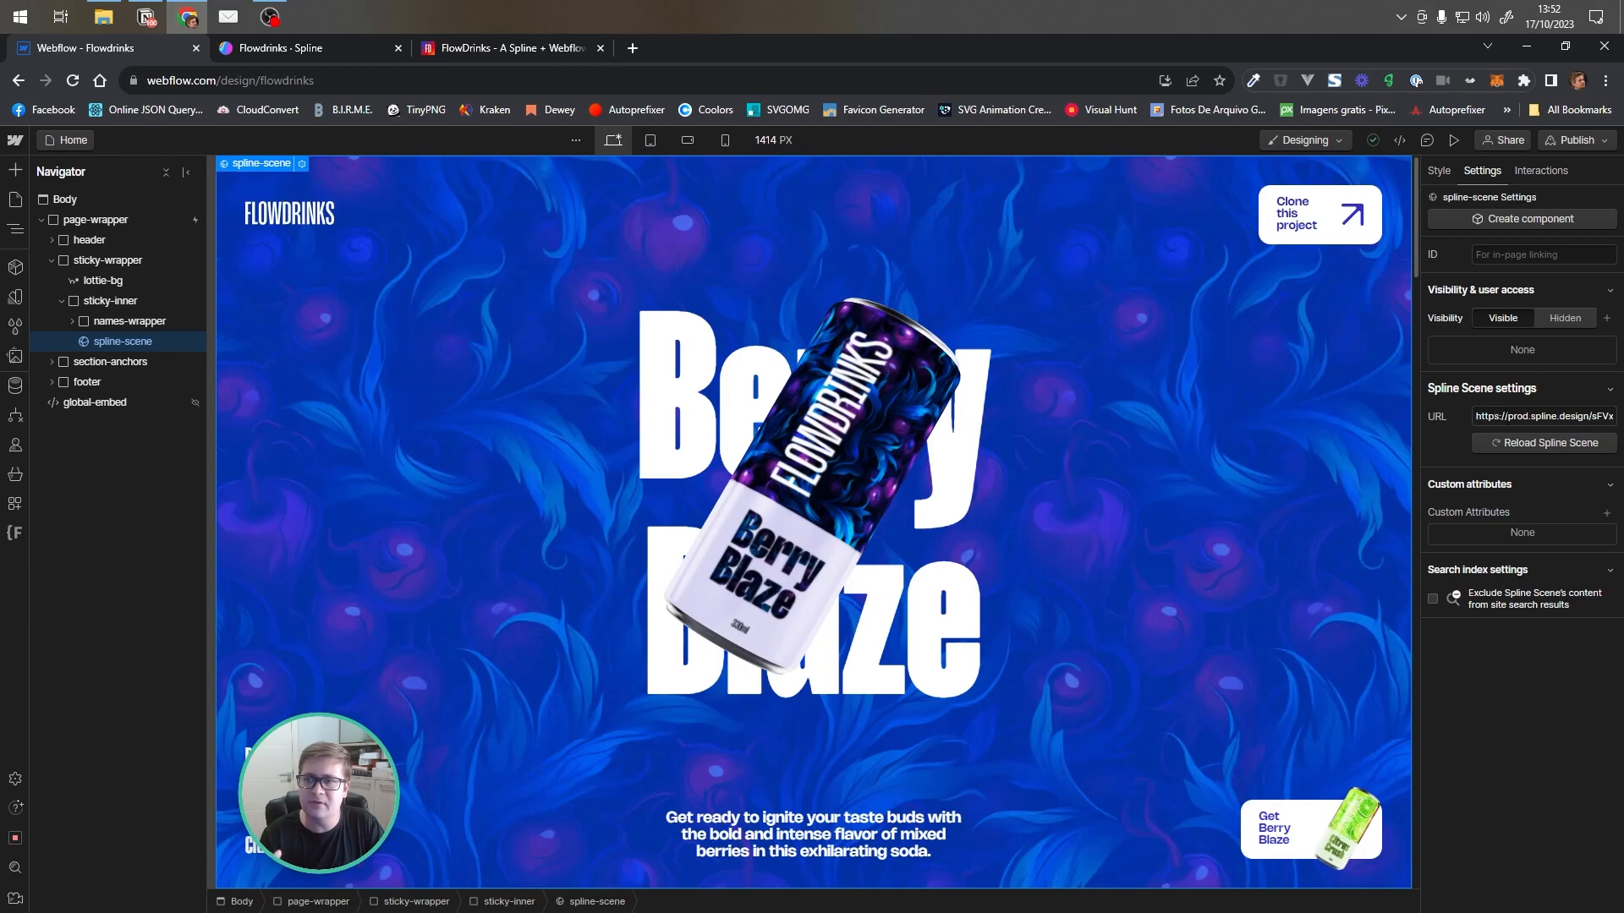
left_click(1503, 416)
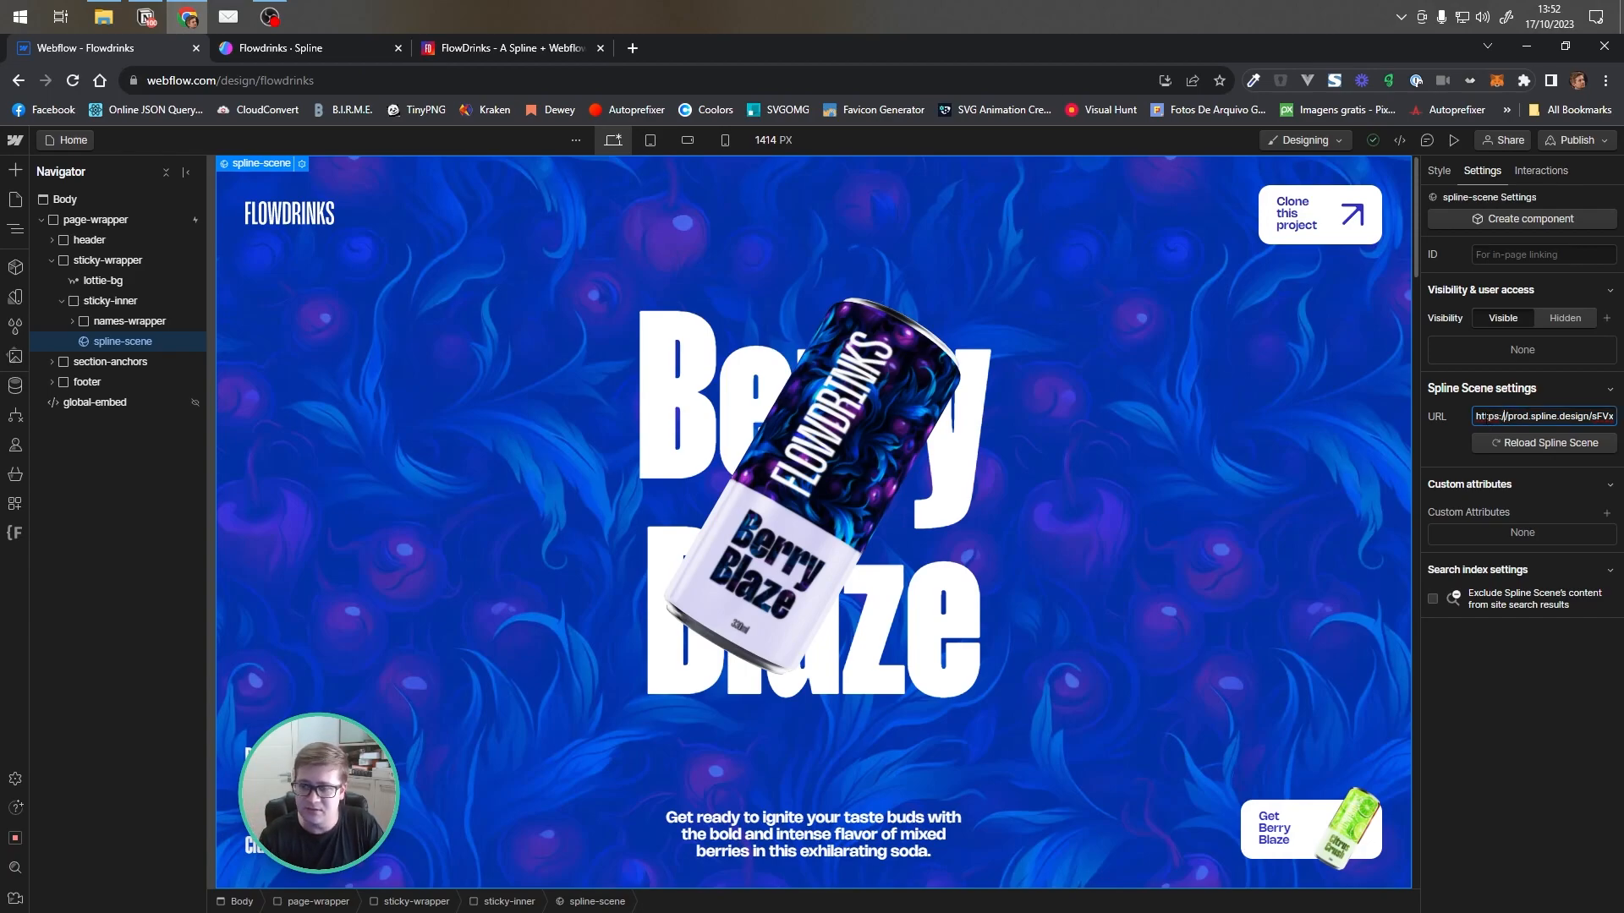
Open the Spline file's Export dialog to compare its viewer embed URL with the Webflow scene URL
left_click(344, 49)
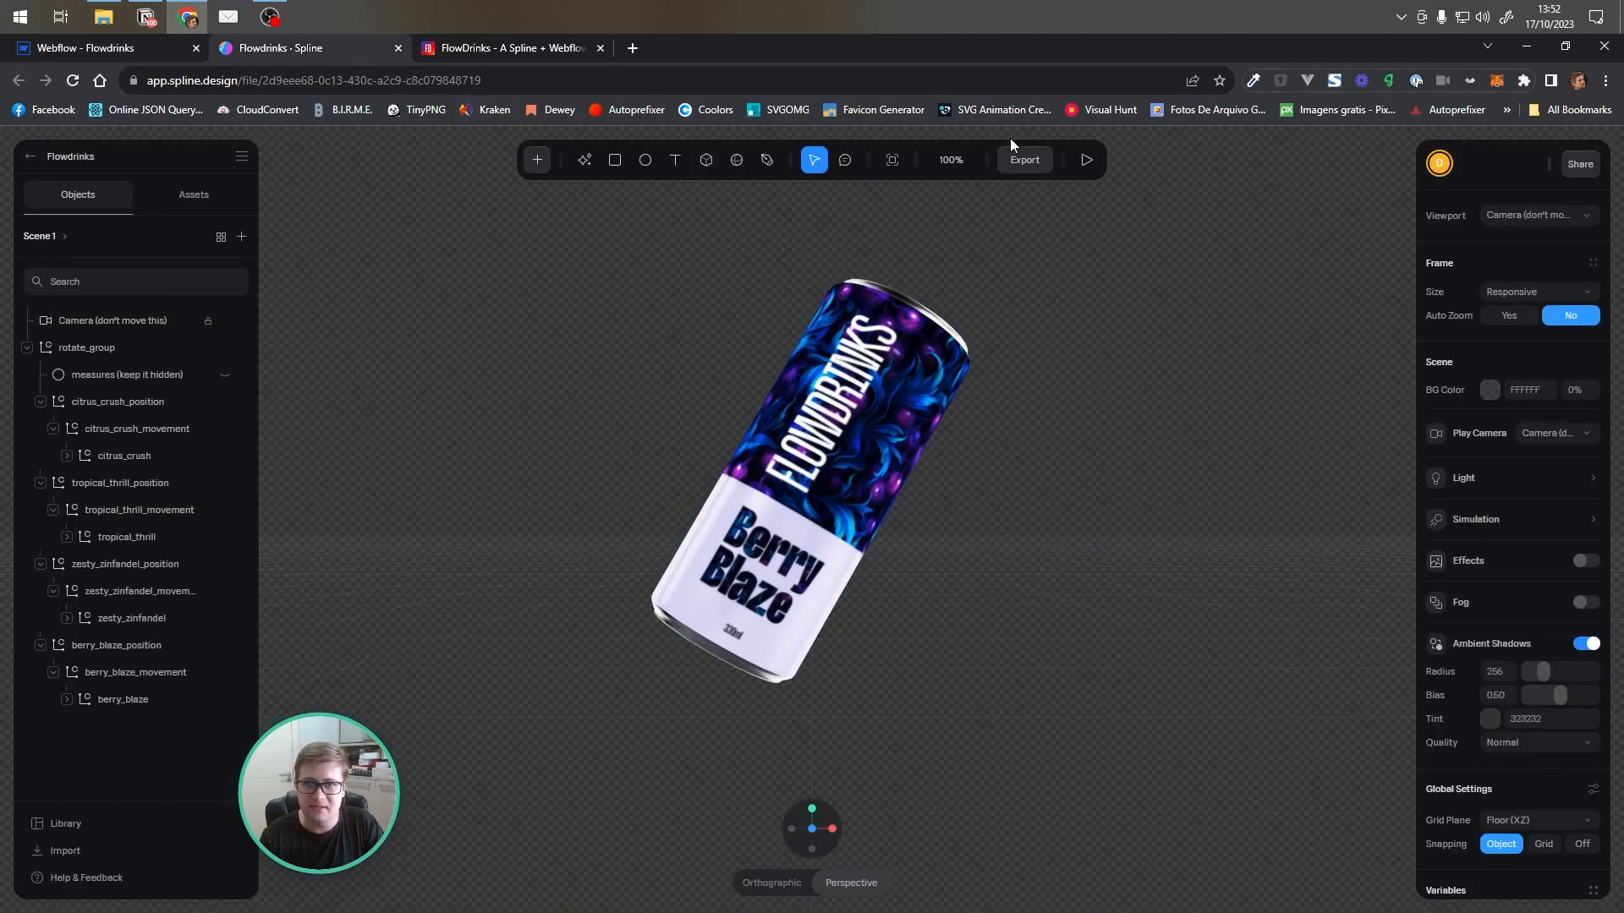
left_click(1025, 161)
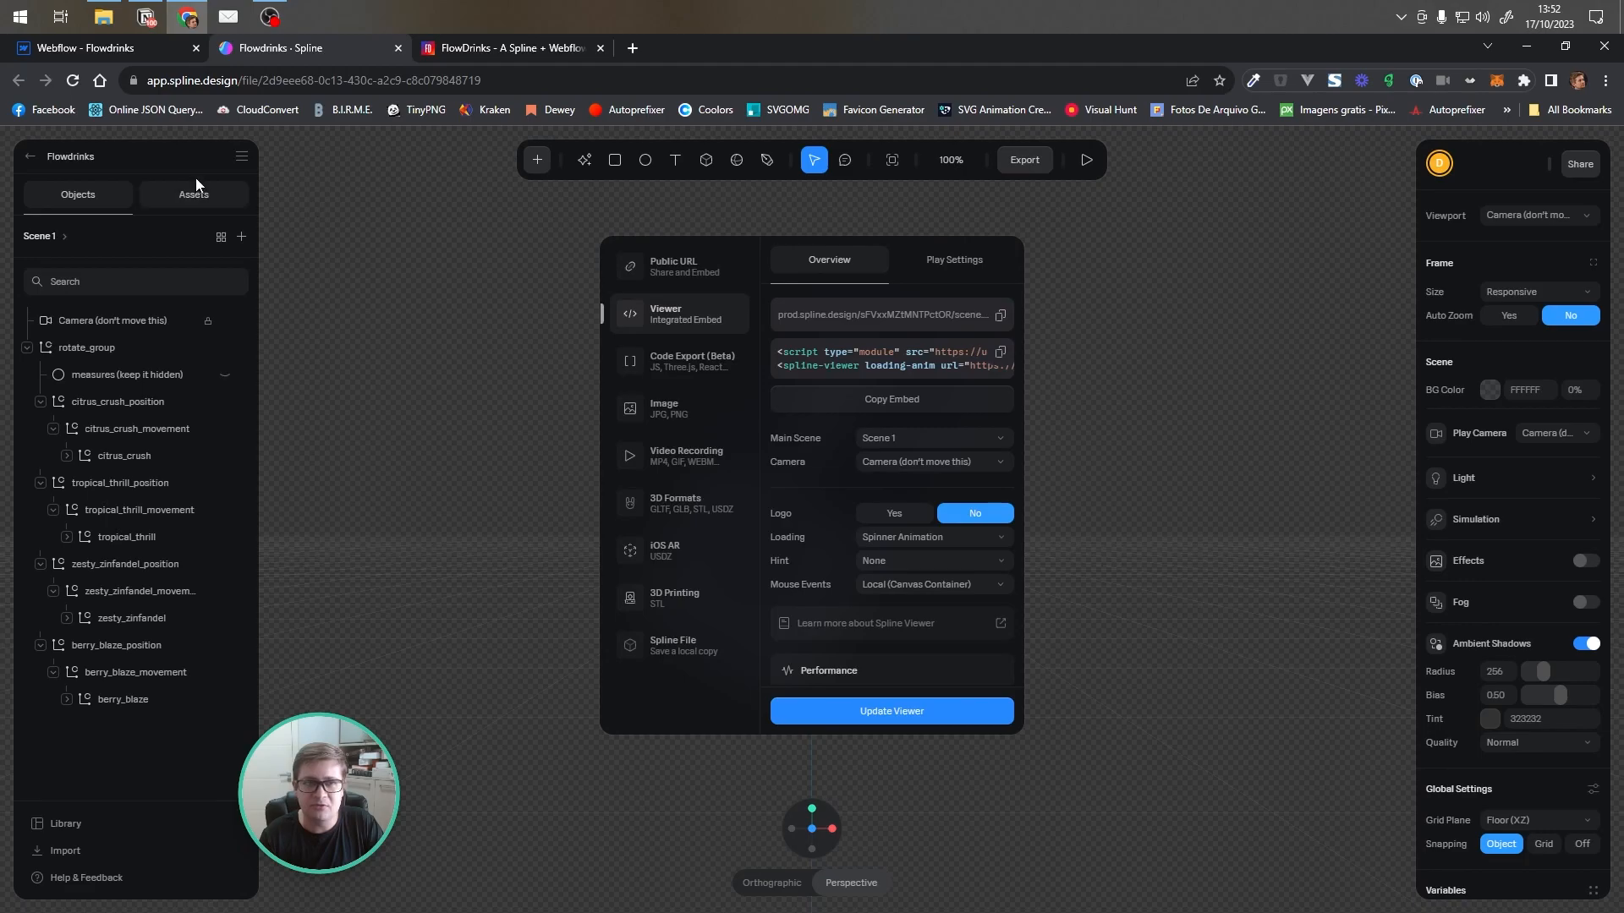
left_click(115, 55)
triple_click(1535, 417)
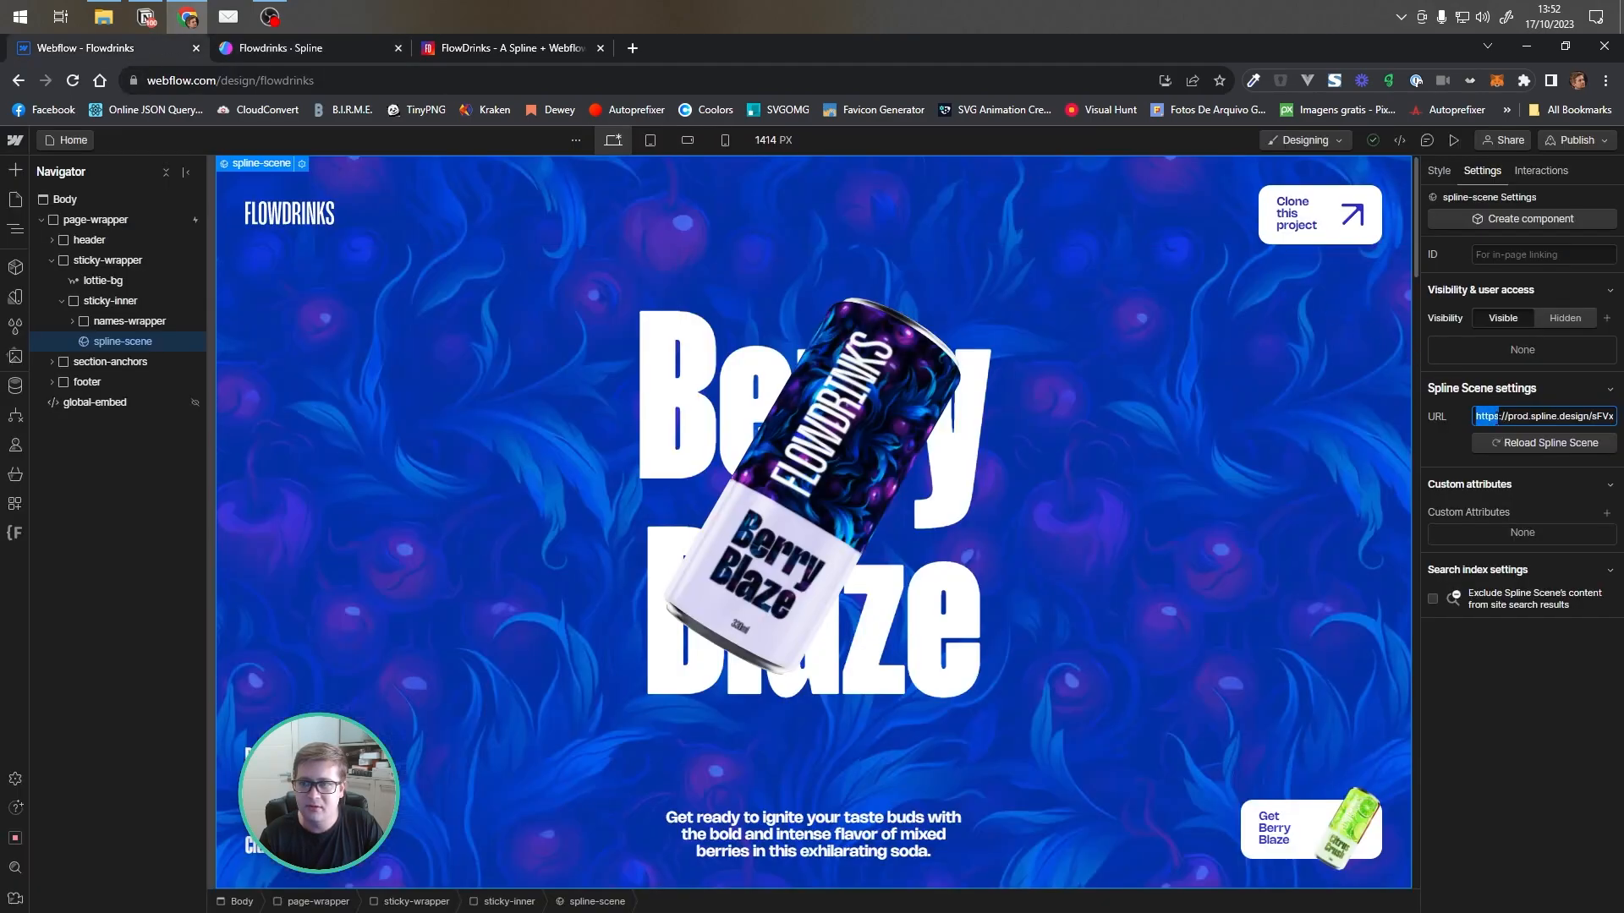
left_click(1431, 437)
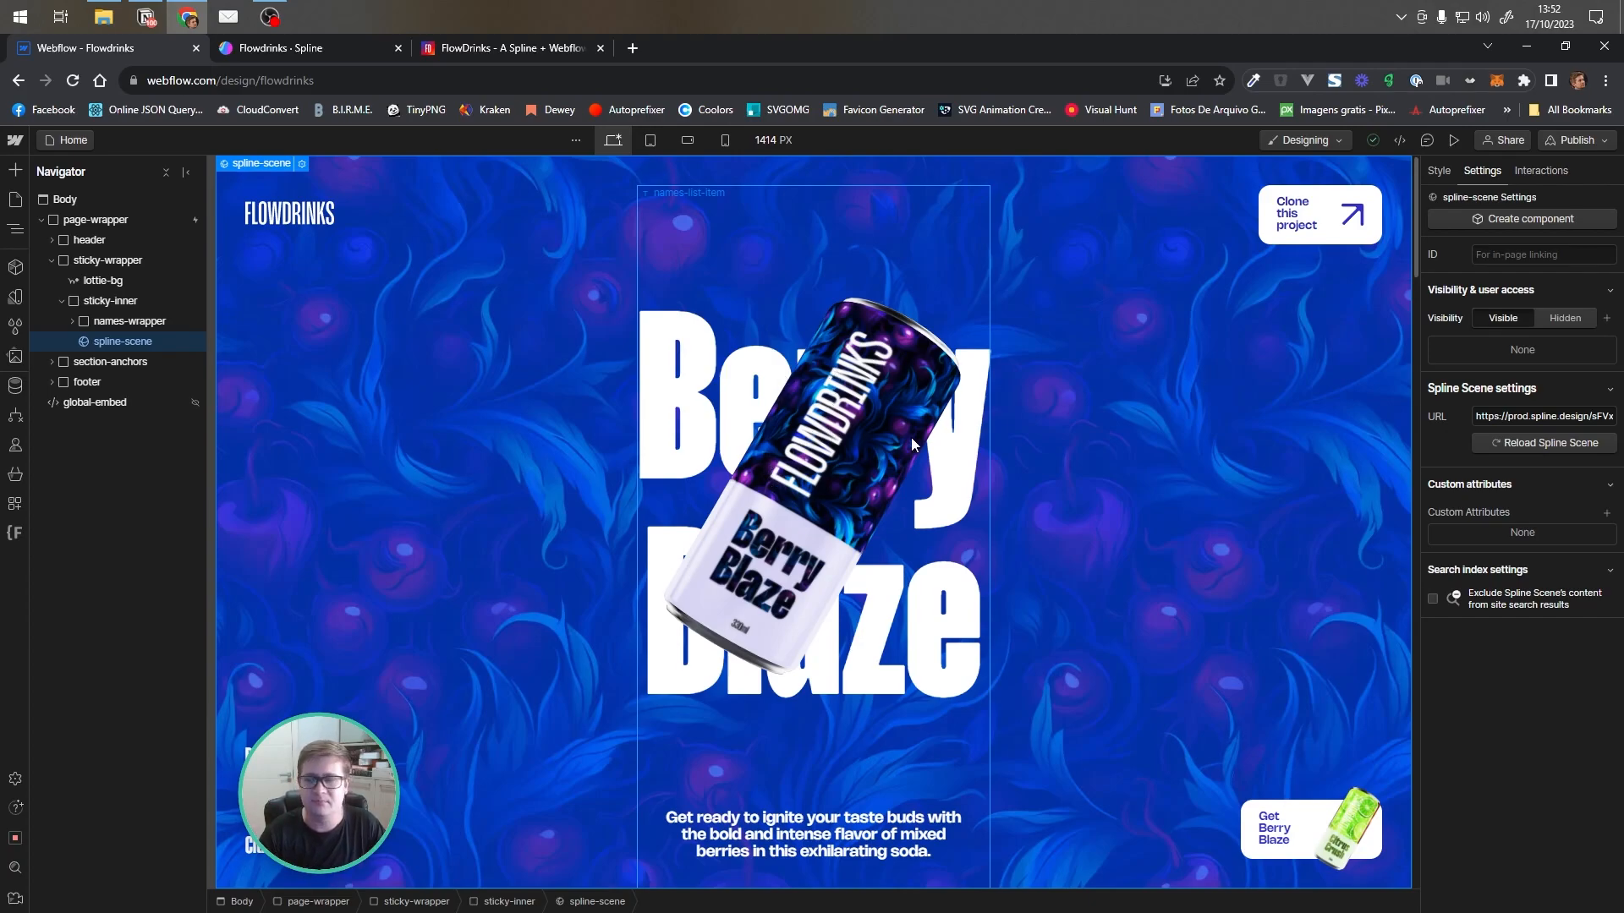
Open the published FlowDrinks site and jump through the Berry Blaze, Zesty Zinfandel, Tropical Thrill and Citrus Crush links
left_click(51, 262)
left_click(103, 286)
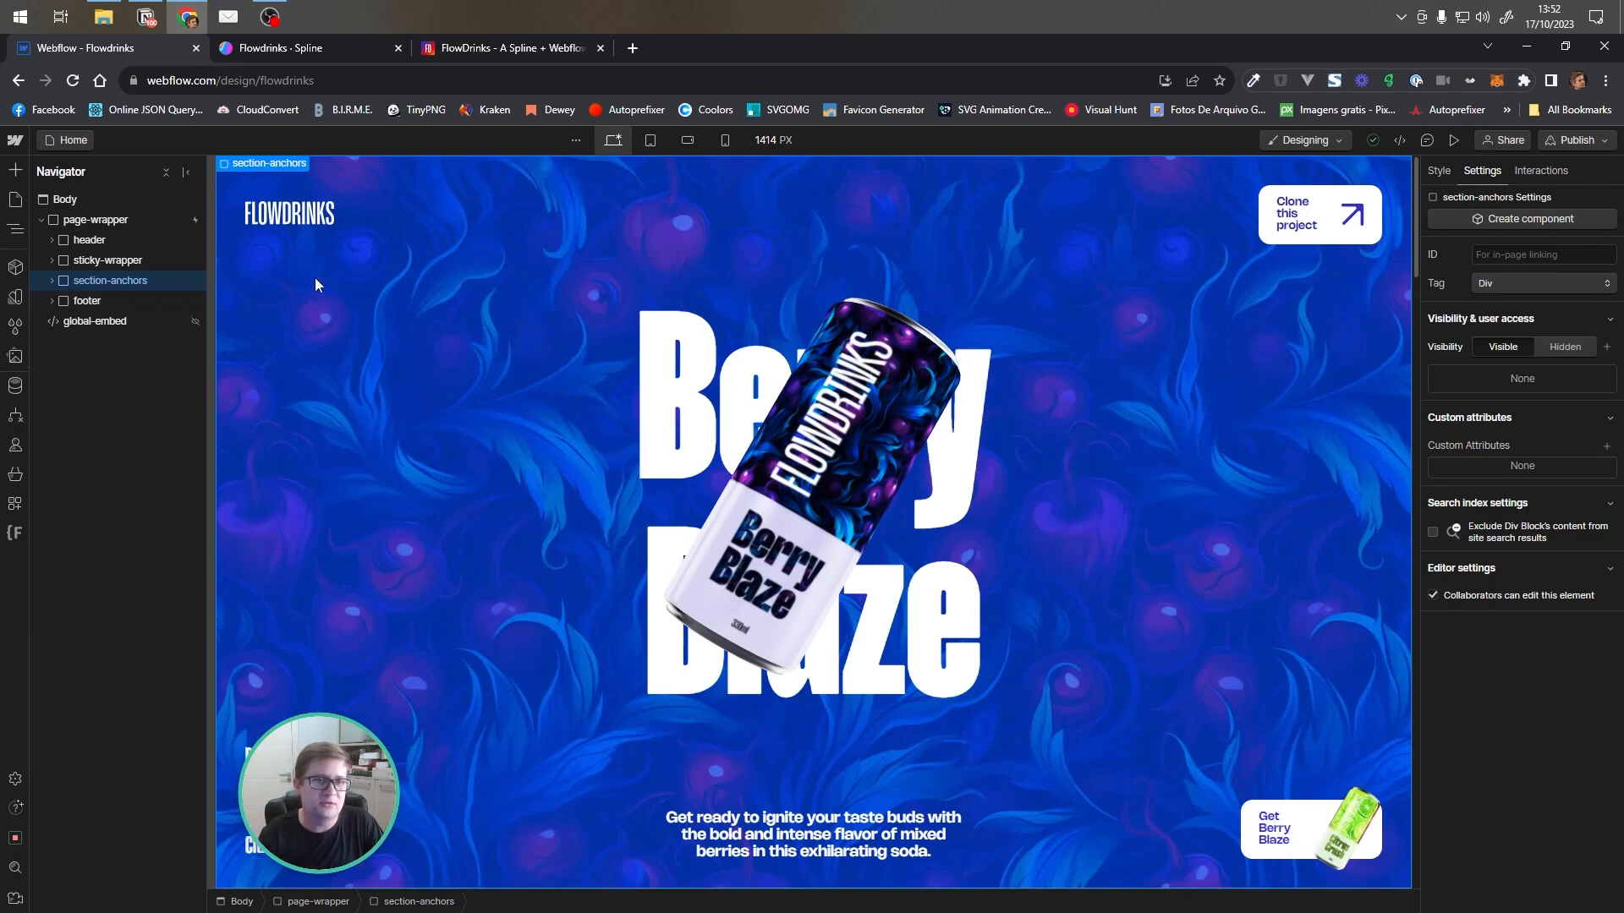
left_click(311, 49)
left_click(474, 48)
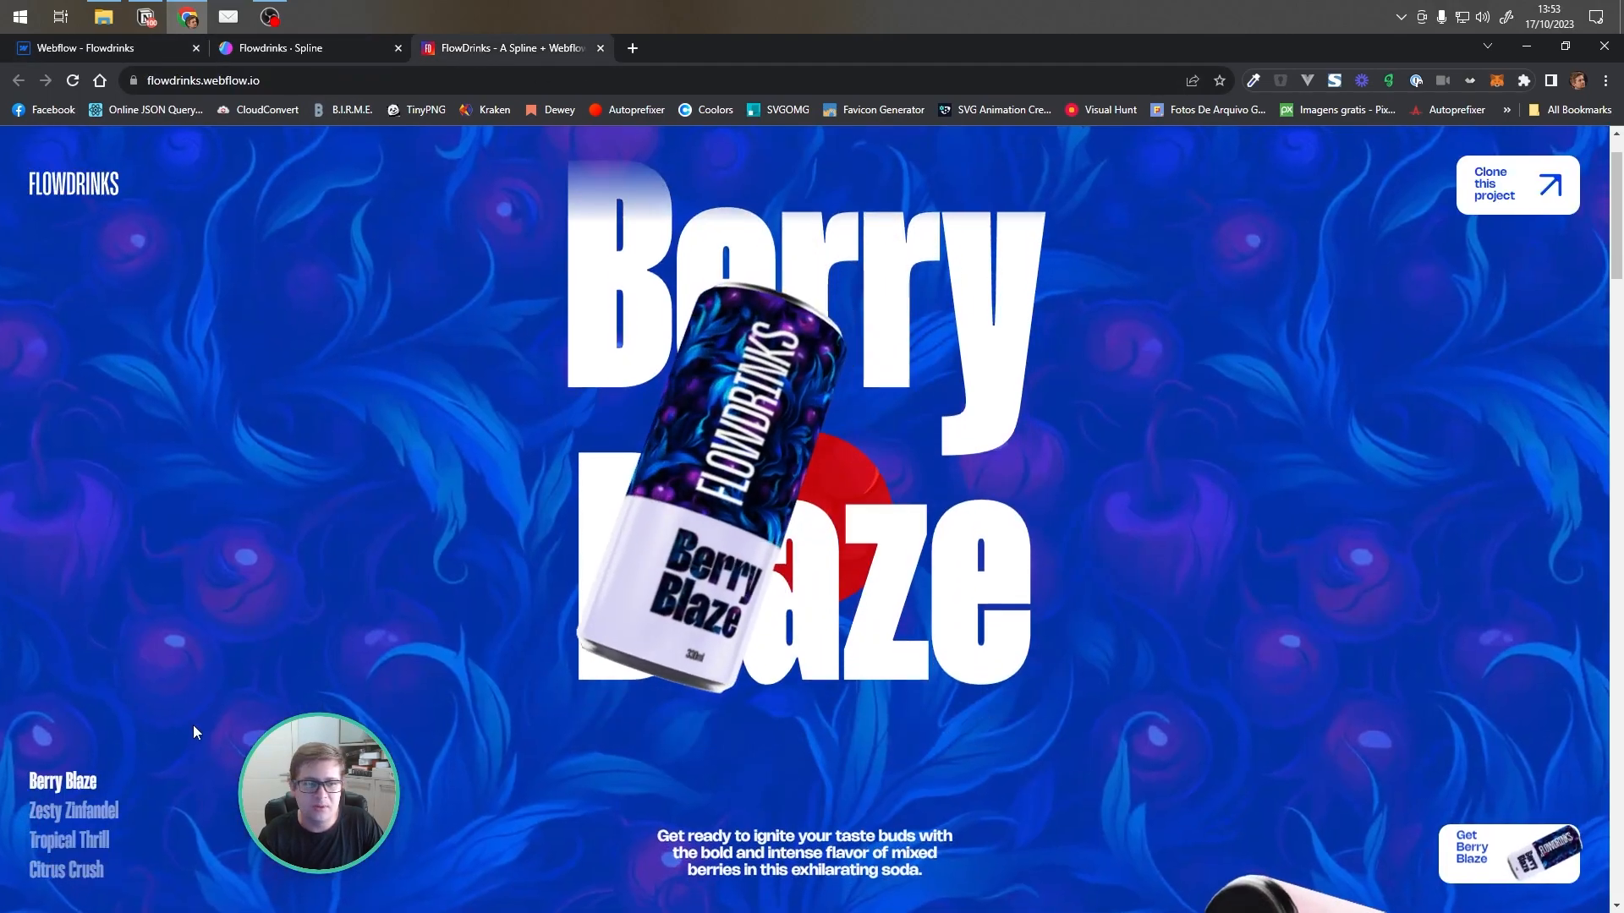
left_click(148, 801)
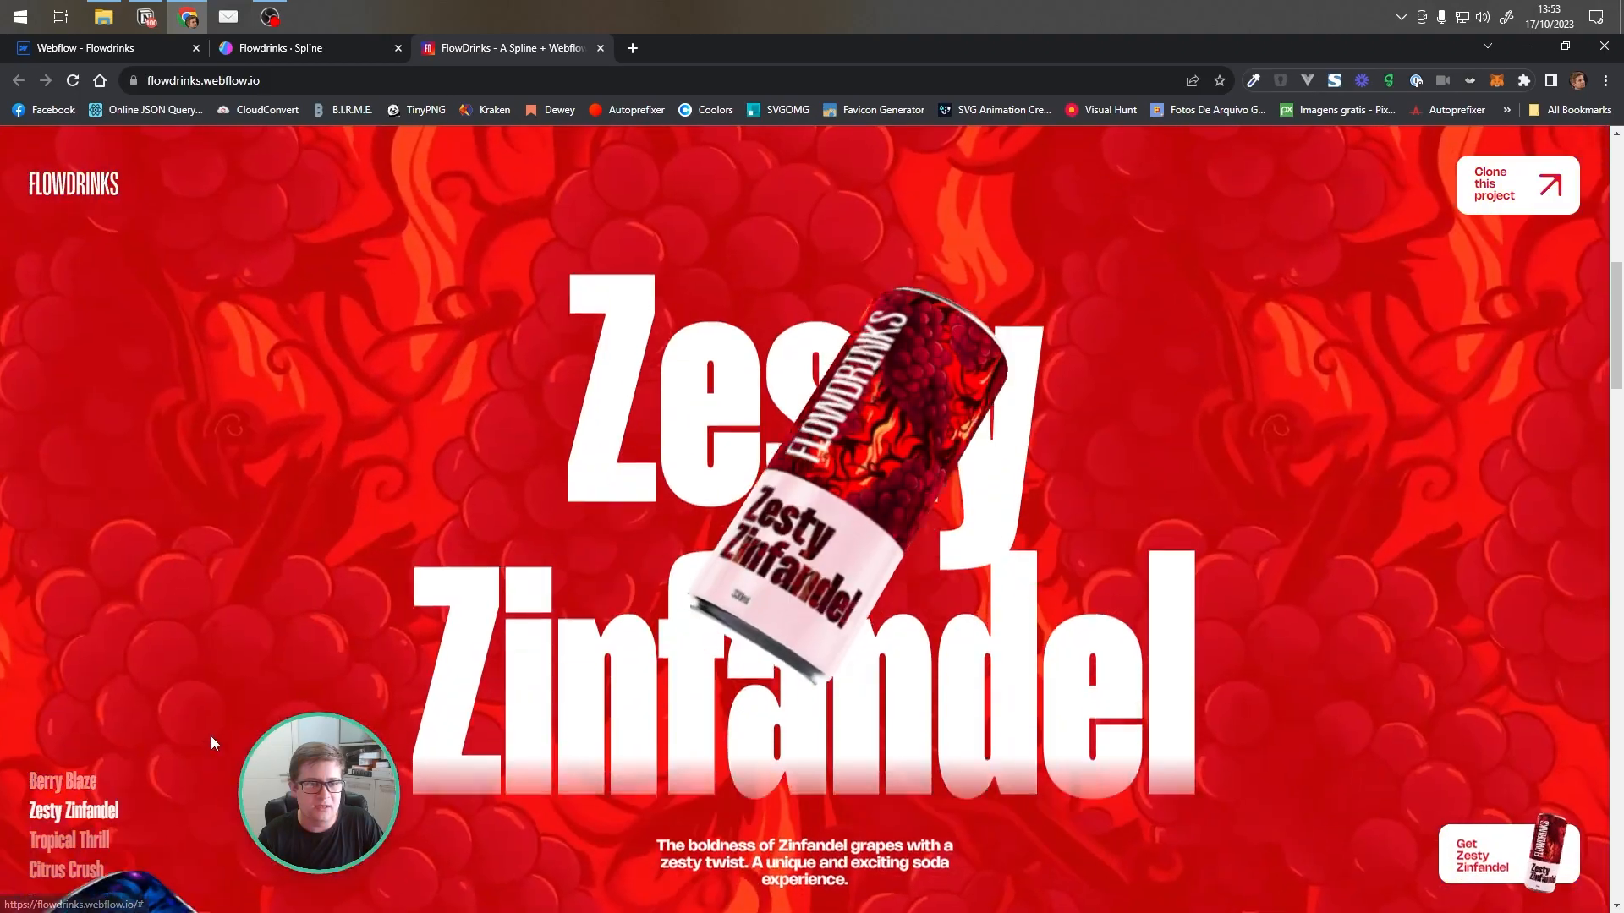
left_click(72, 839)
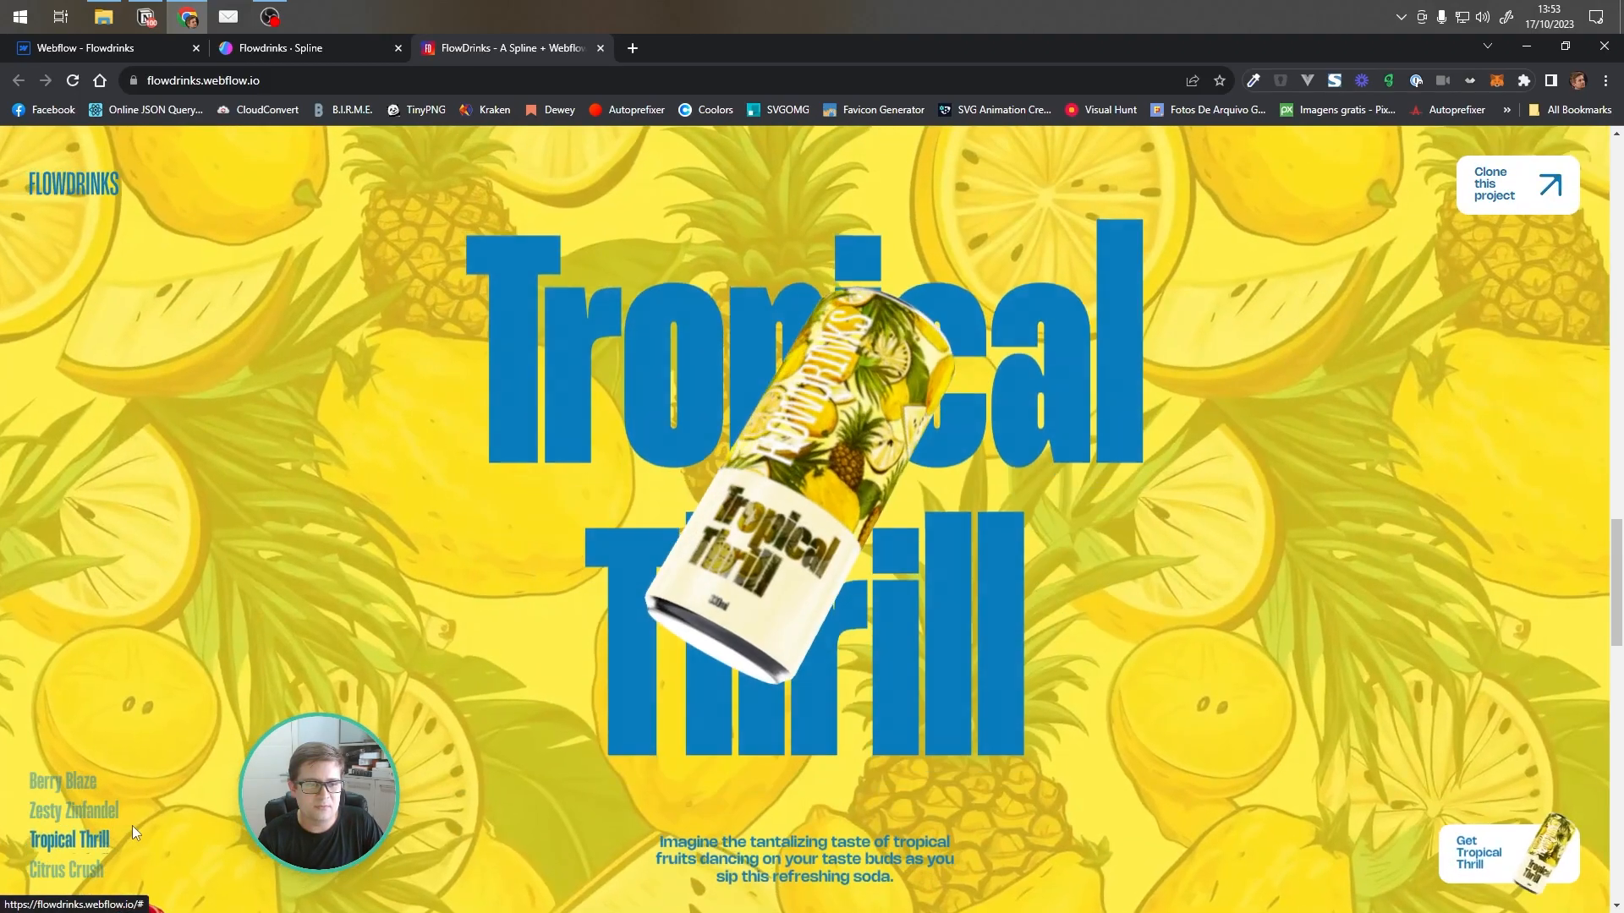
left_click(82, 866)
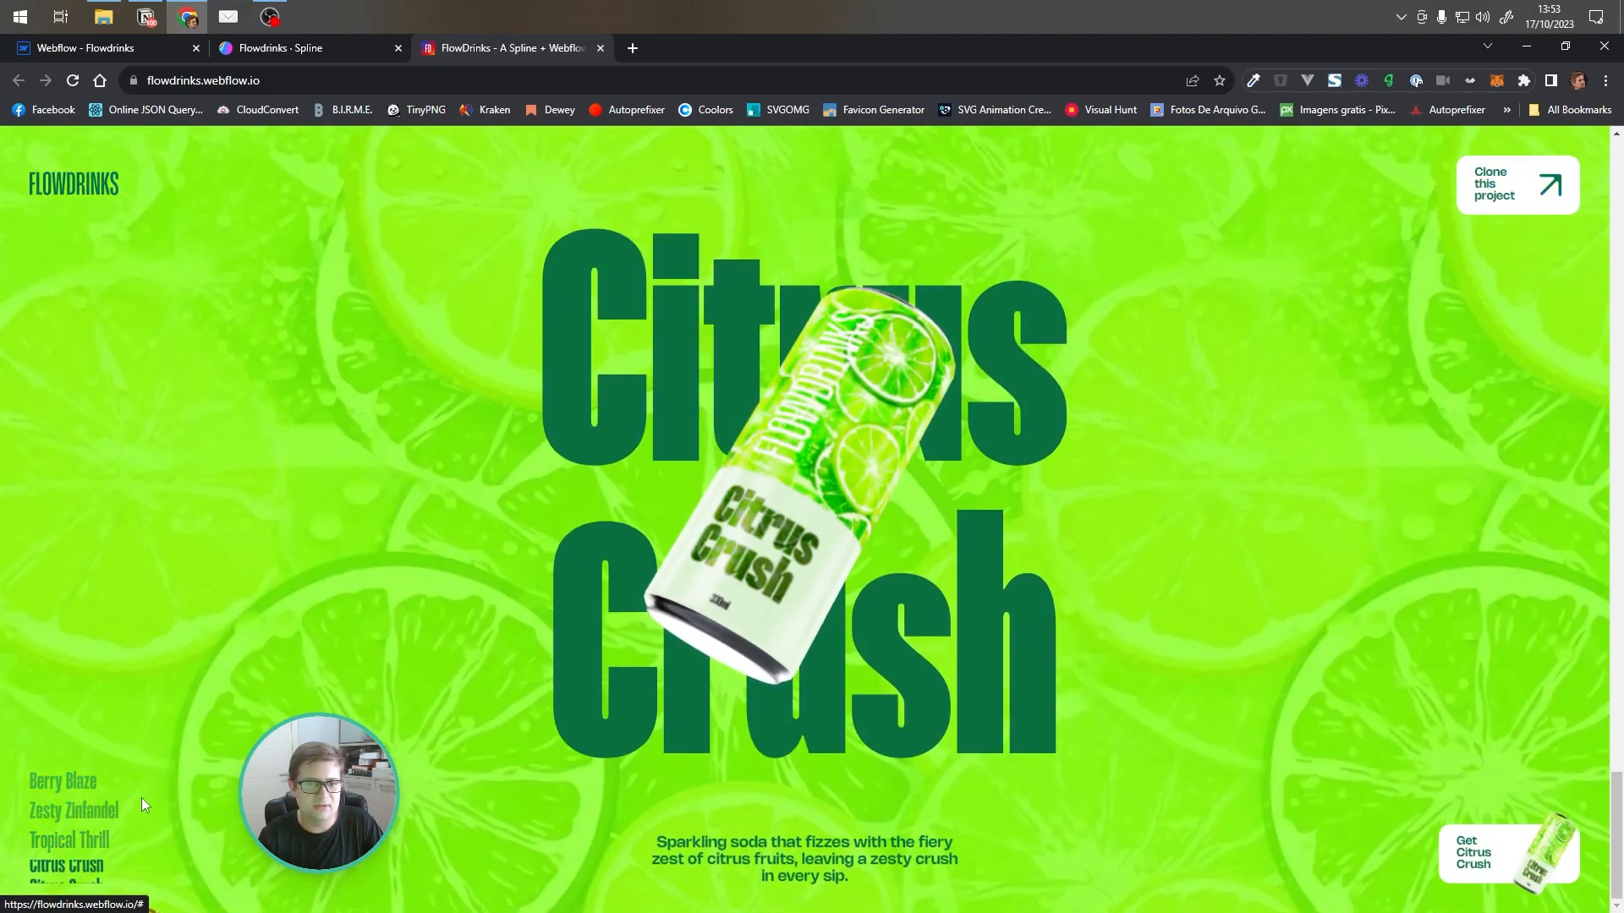
left_click(88, 785)
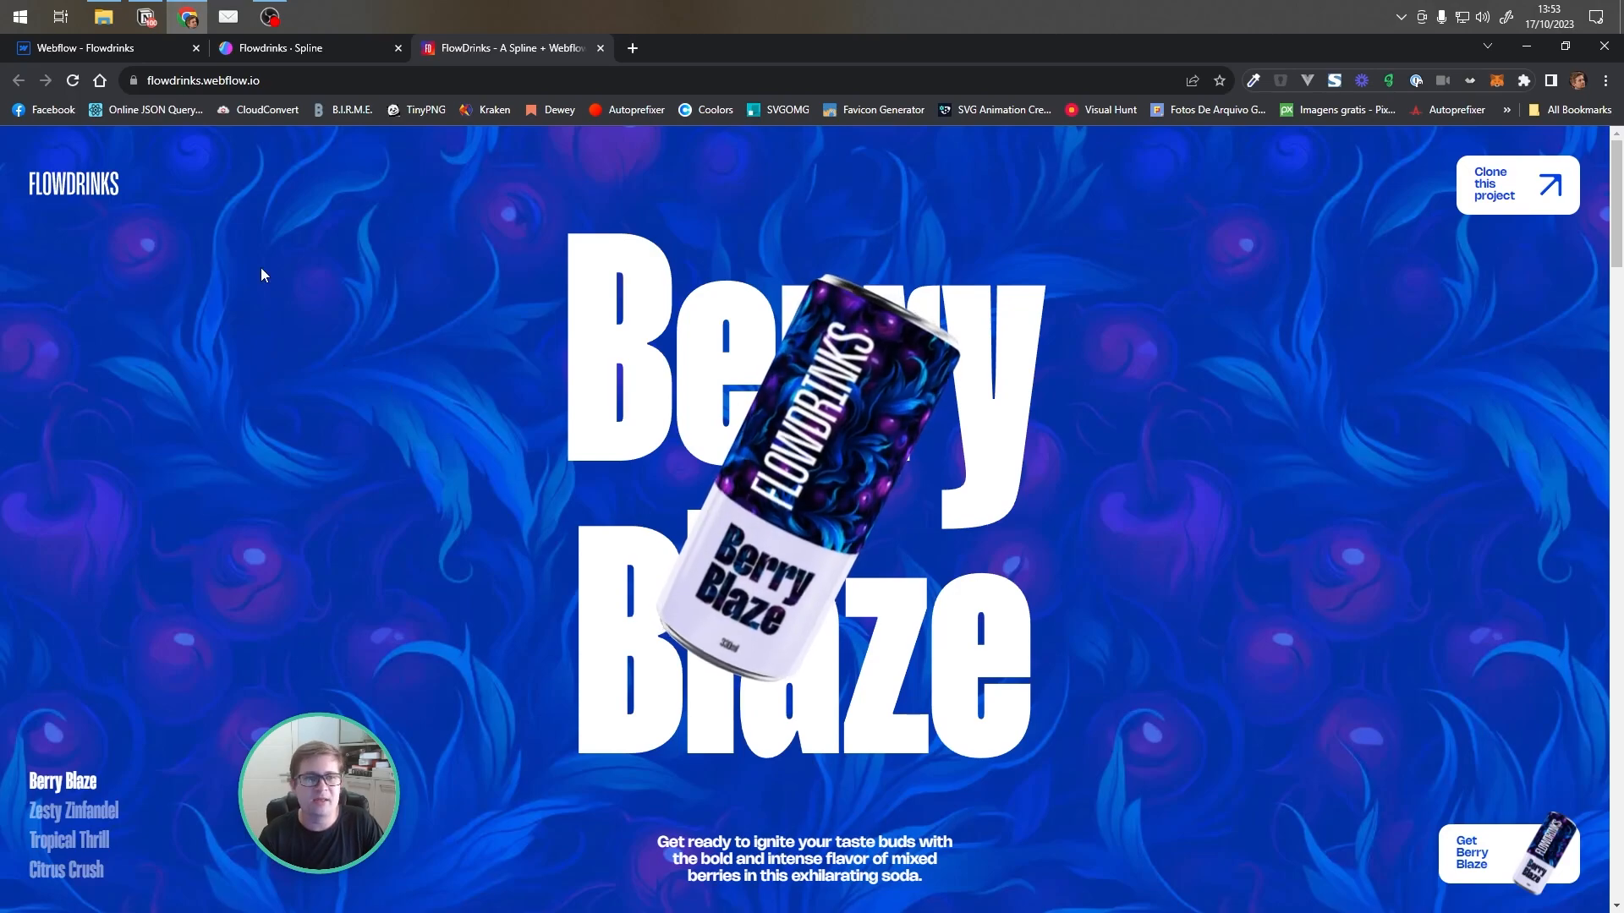
Examine the four sections inside section-anchors in the Designer and their section IDs
left_click(133, 51)
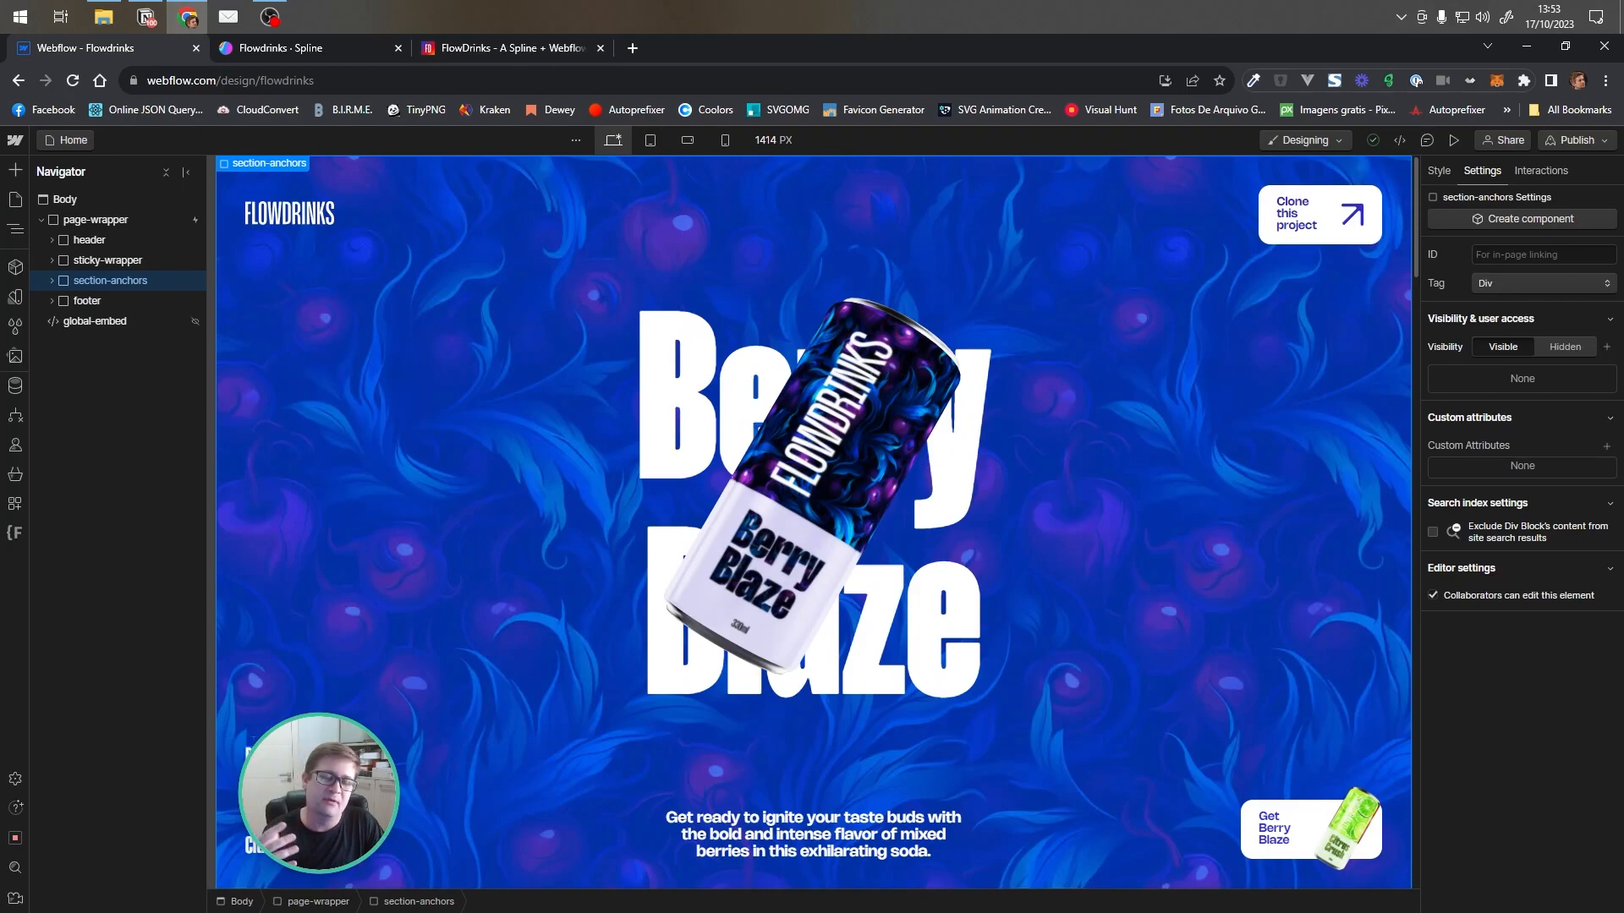
left_click(50, 261)
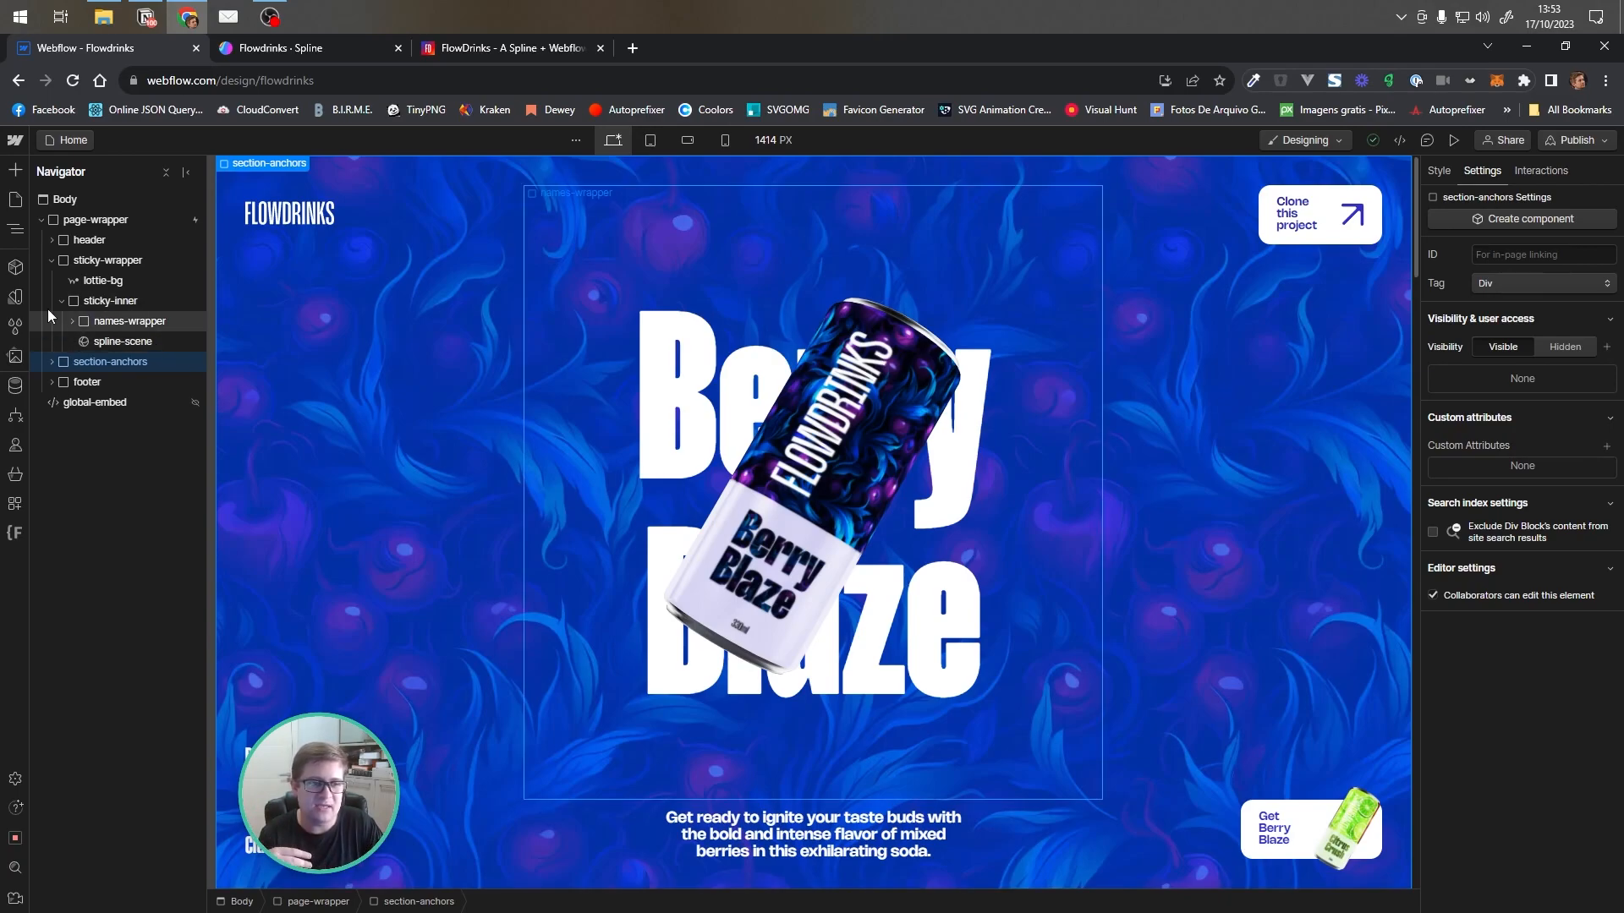
left_click(51, 260)
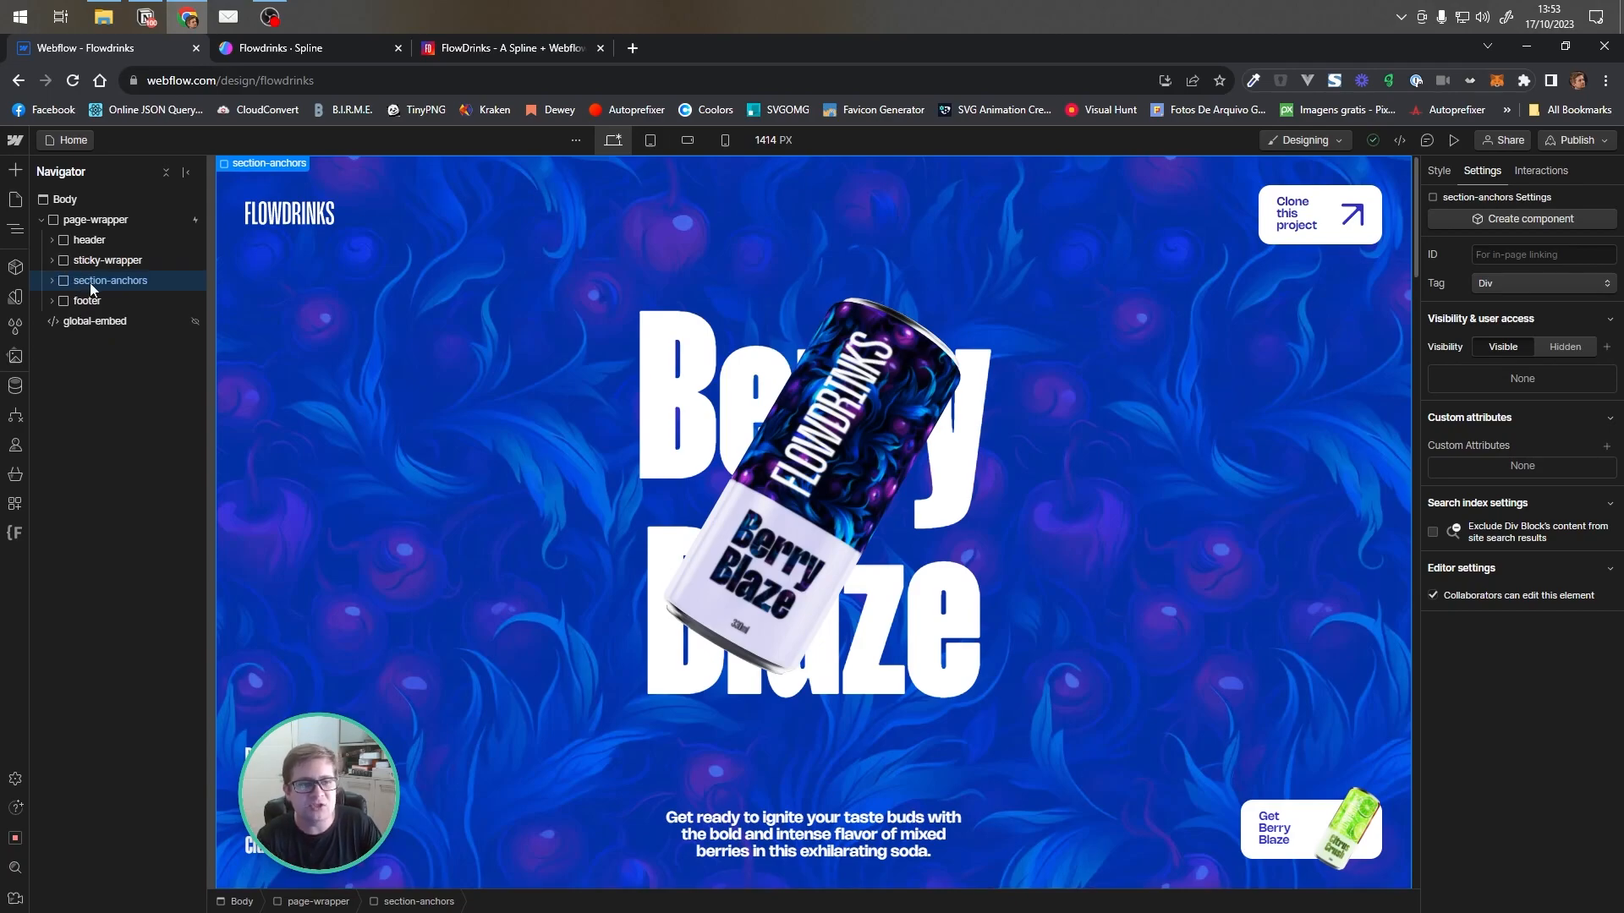
left_click(52, 280)
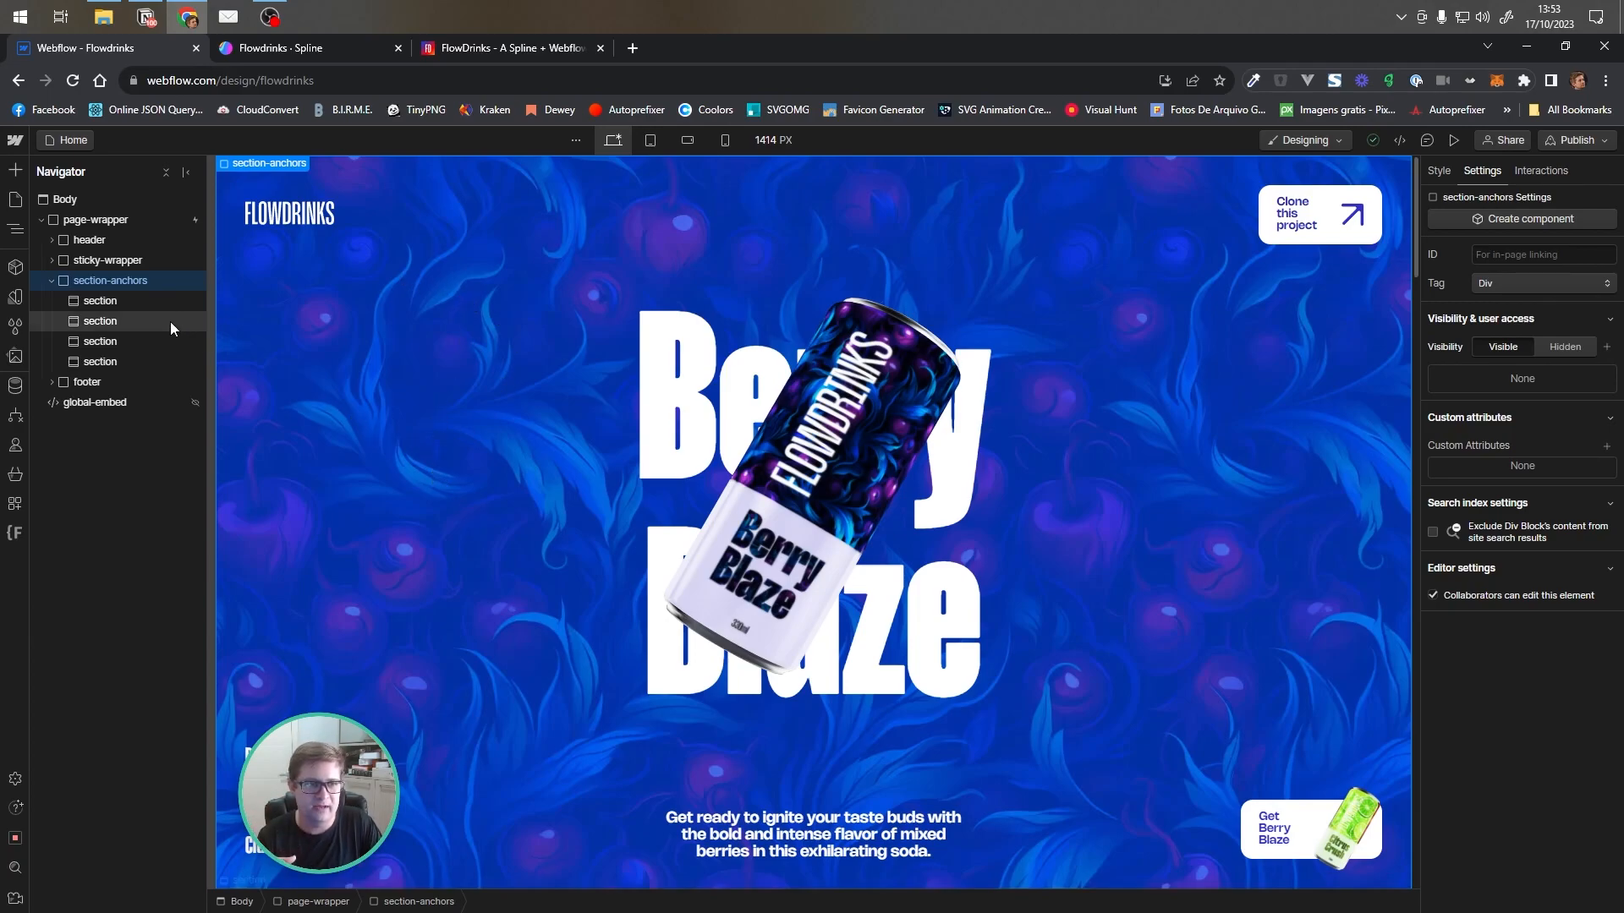
left_click(109, 307)
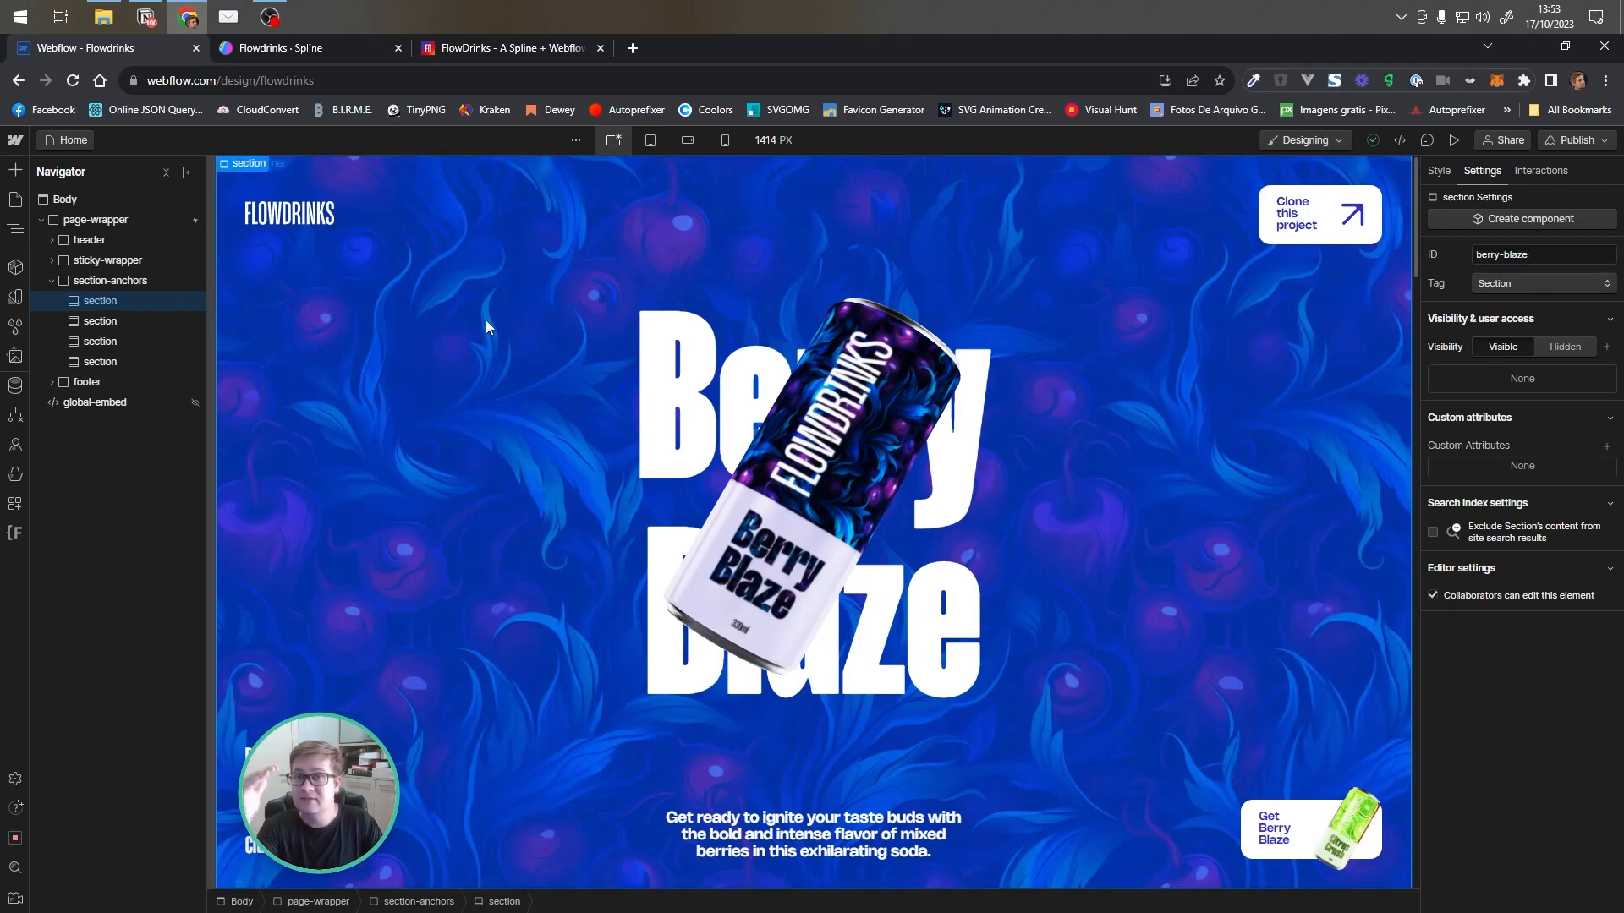
left_click(1438, 171)
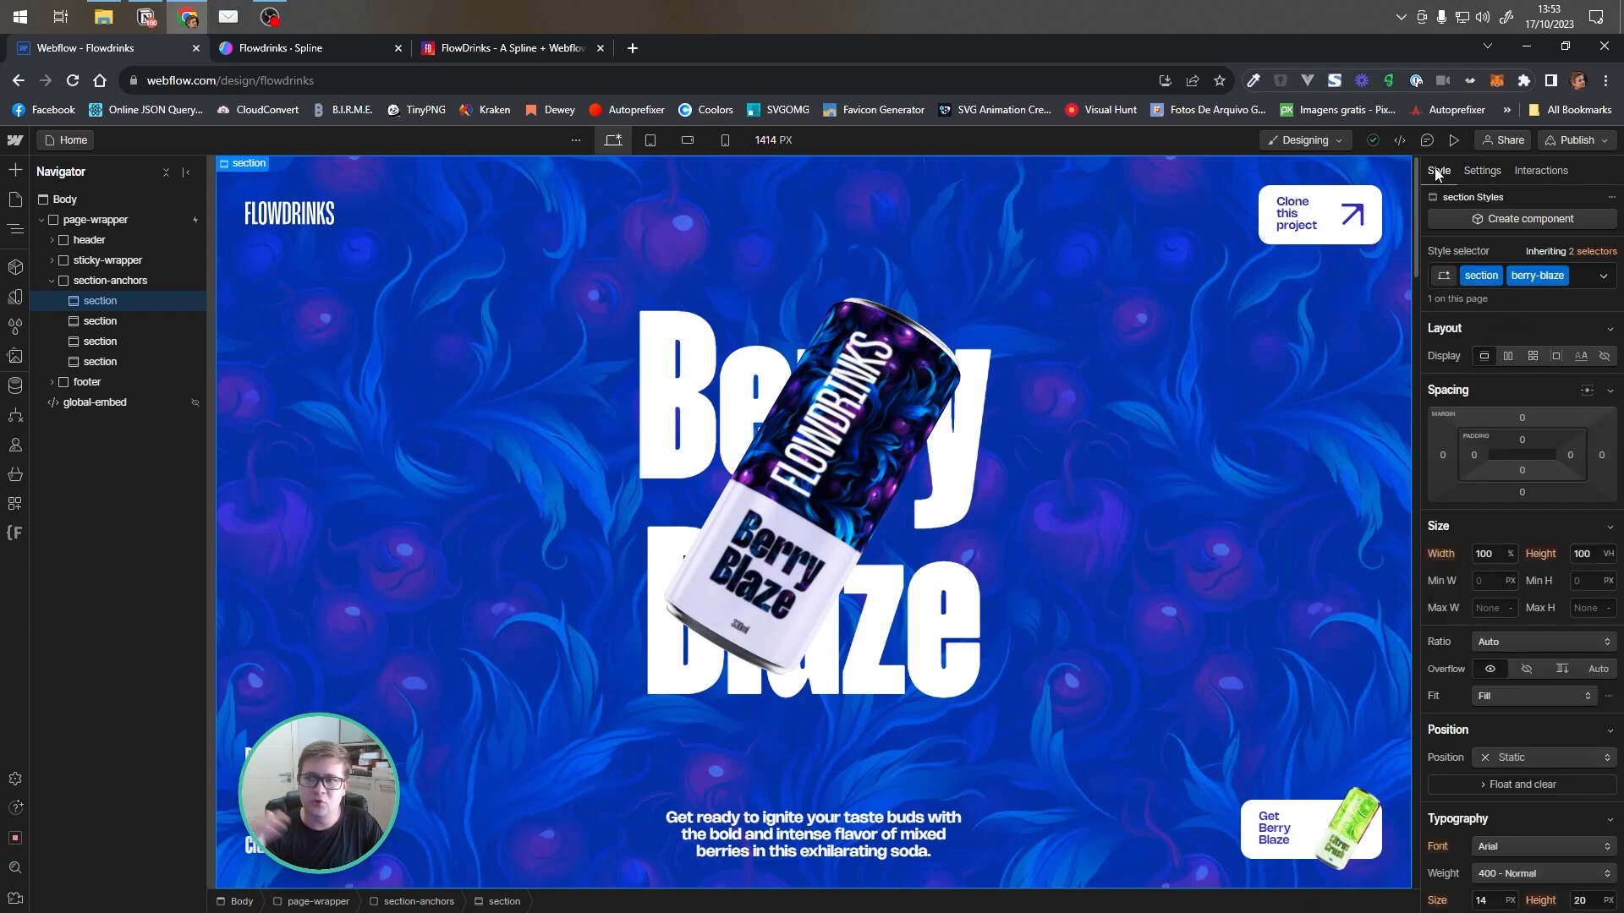
left_click(1479, 170)
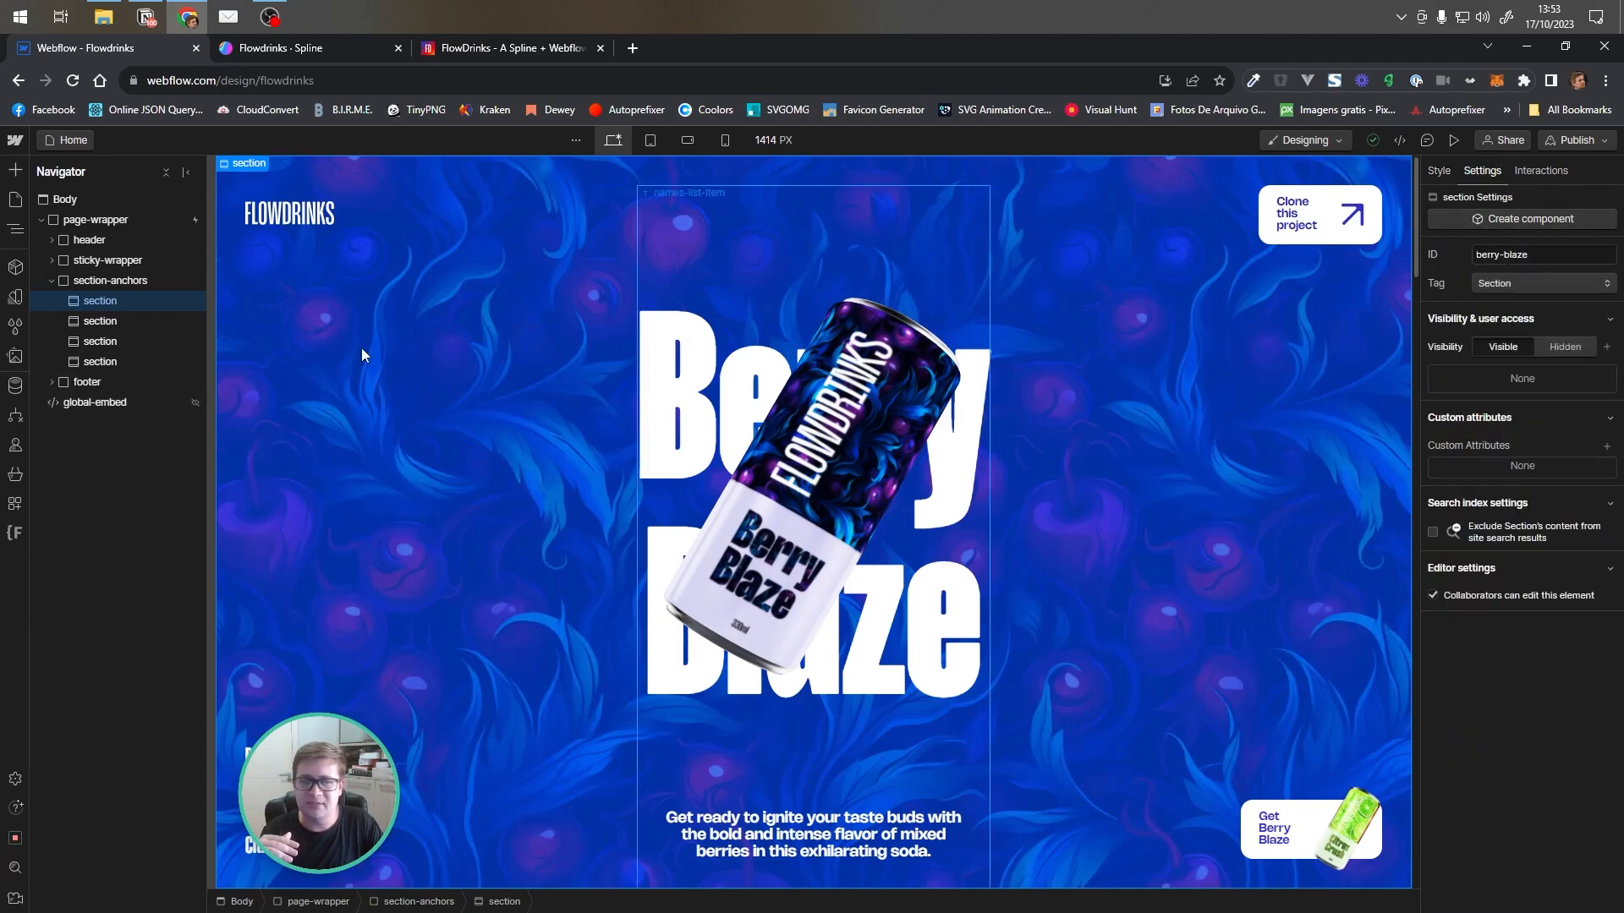
left_click(114, 327)
left_click(113, 346)
left_click(115, 359)
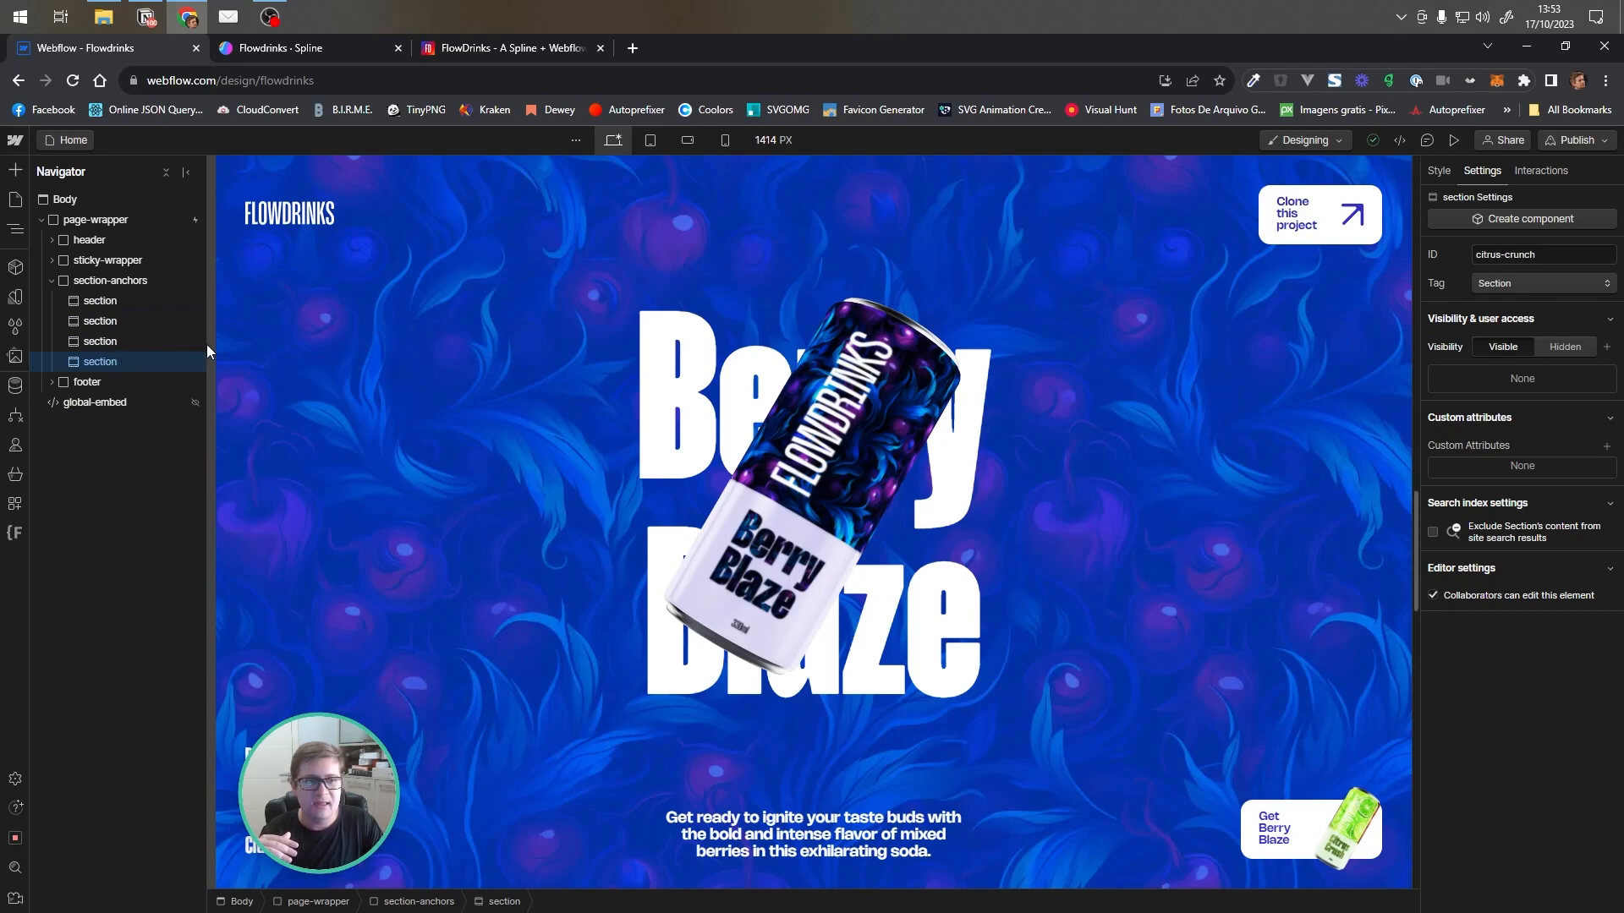
left_click(51, 282)
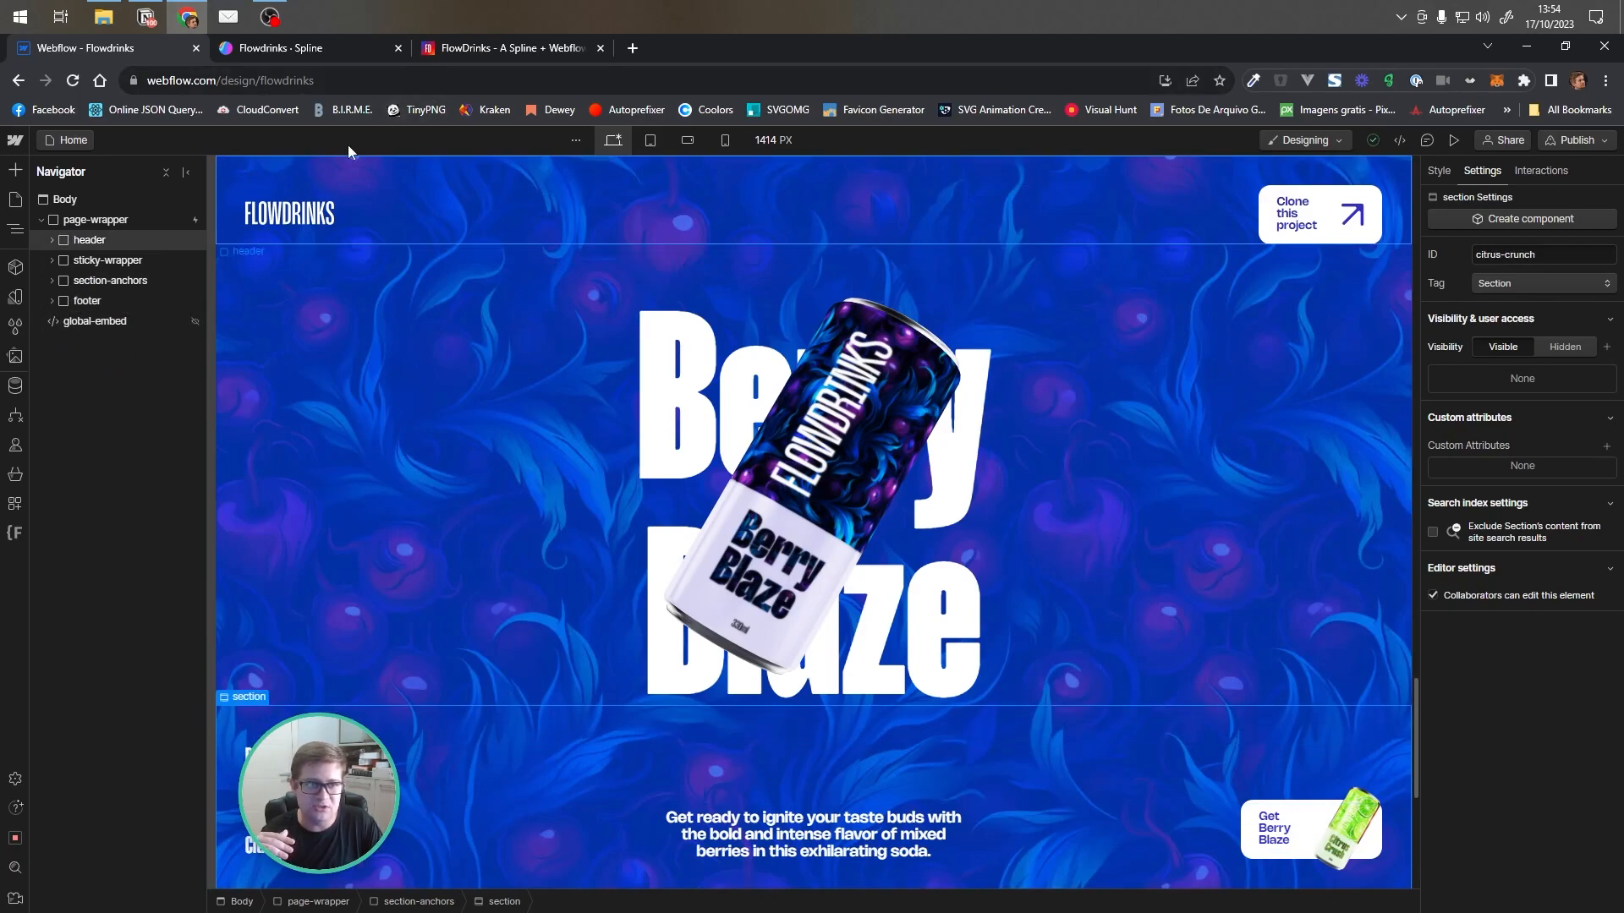
Scroll through the published site to watch the scroll-driven flavour transitions of the can
left_click(449, 51)
scroll(424, 449, "down", 5)
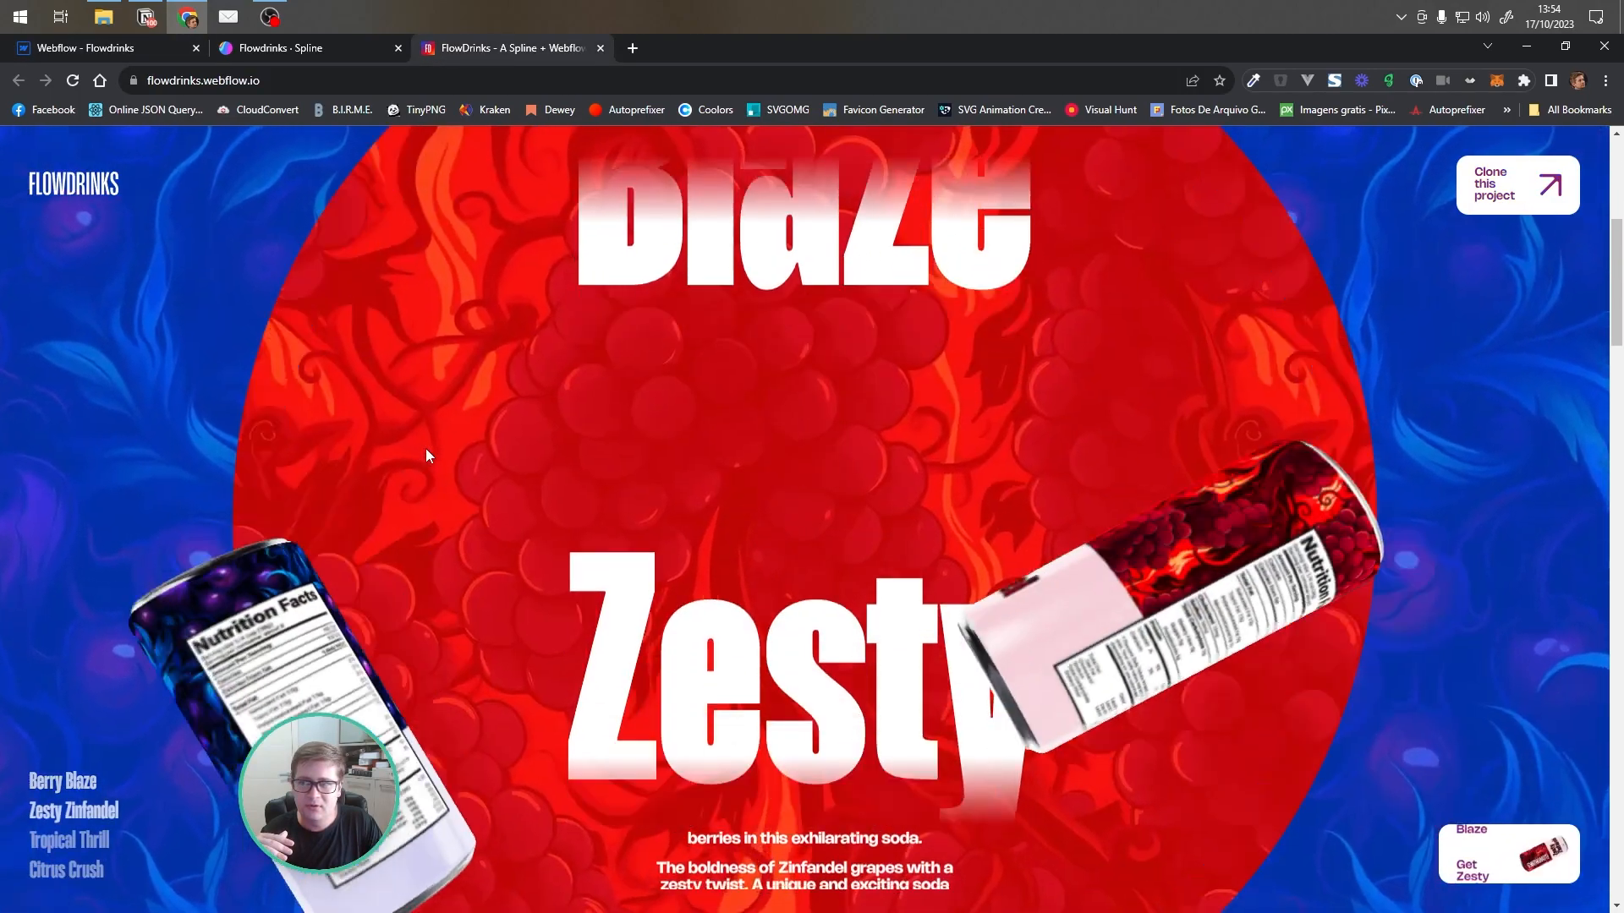
scroll(1582, 398, "down", 3)
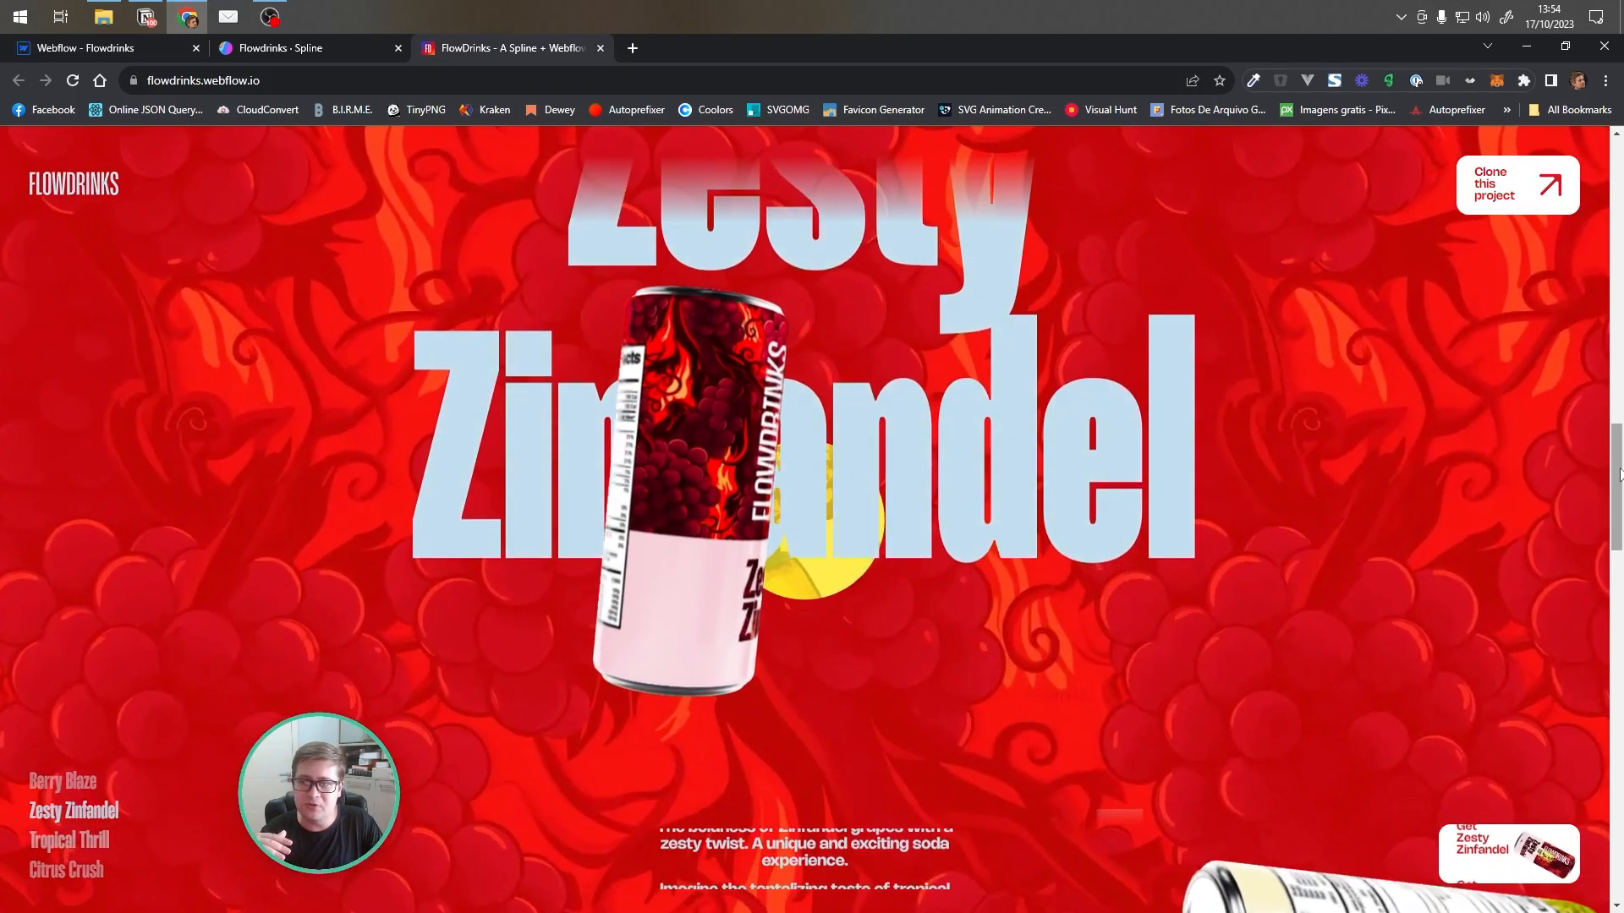
scroll(1343, 538, "up", 5)
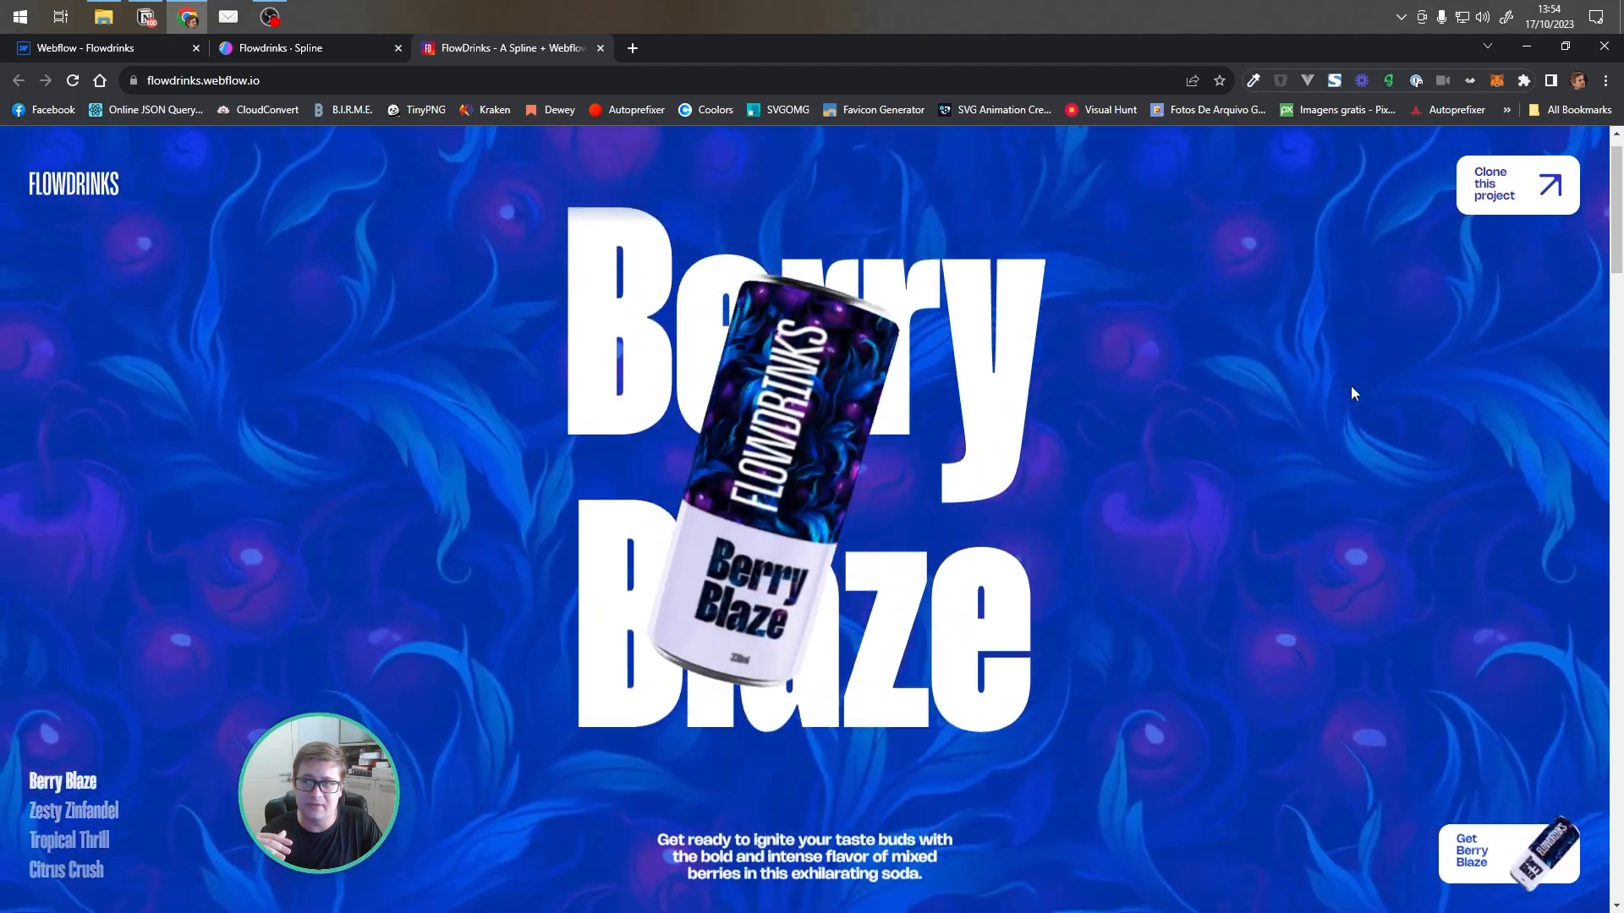
scroll(1351, 386, "down", 3)
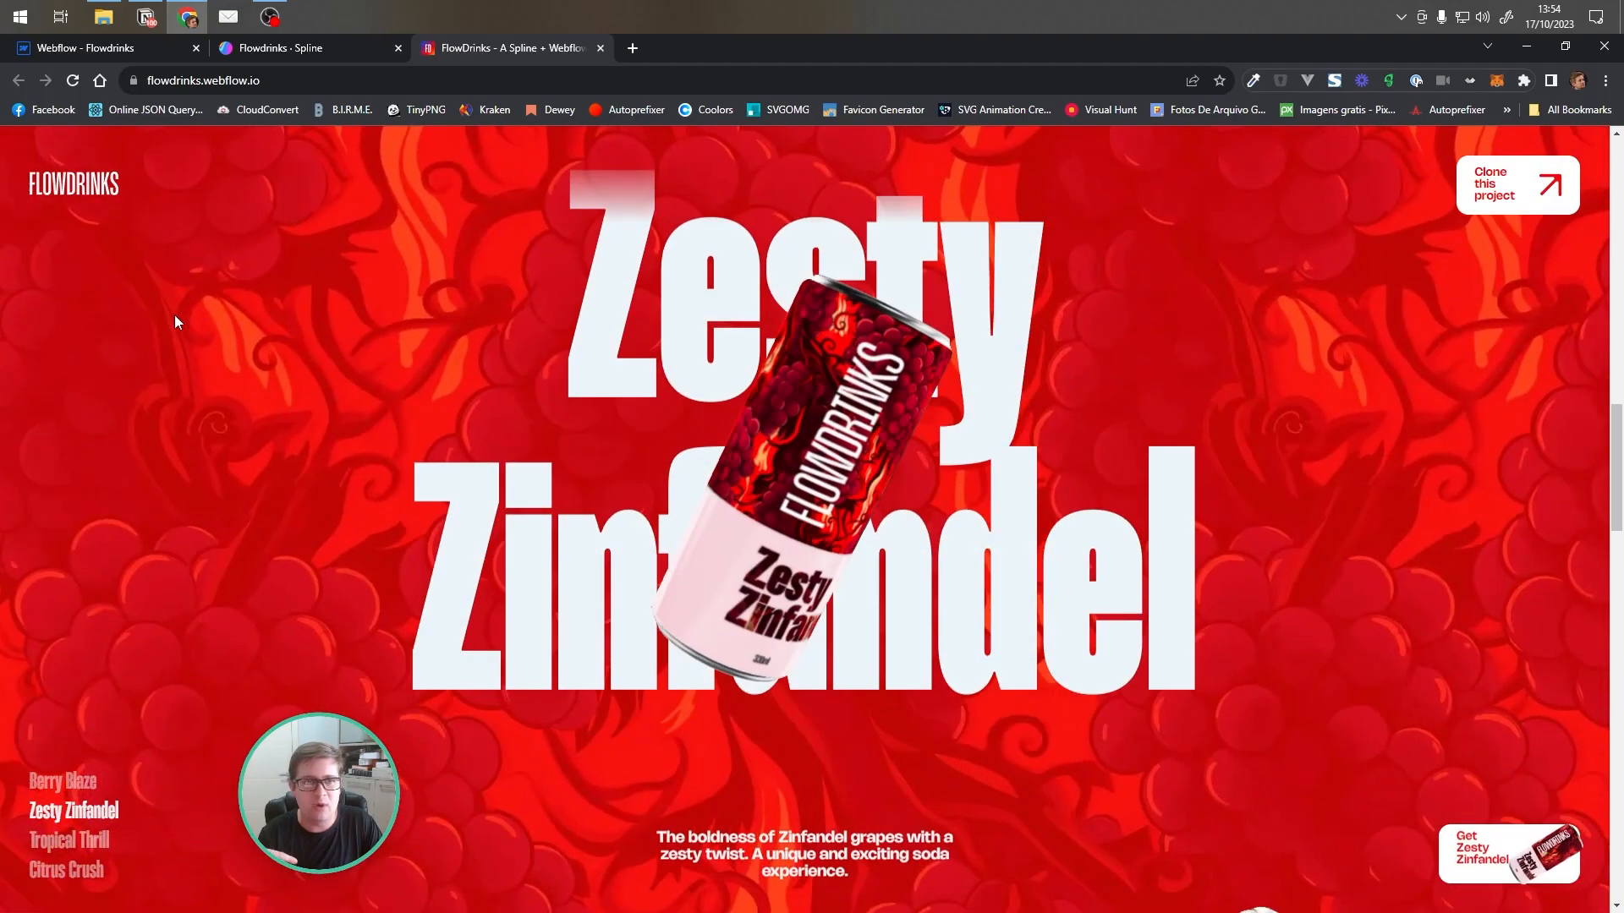
scroll(239, 332, "up", 3)
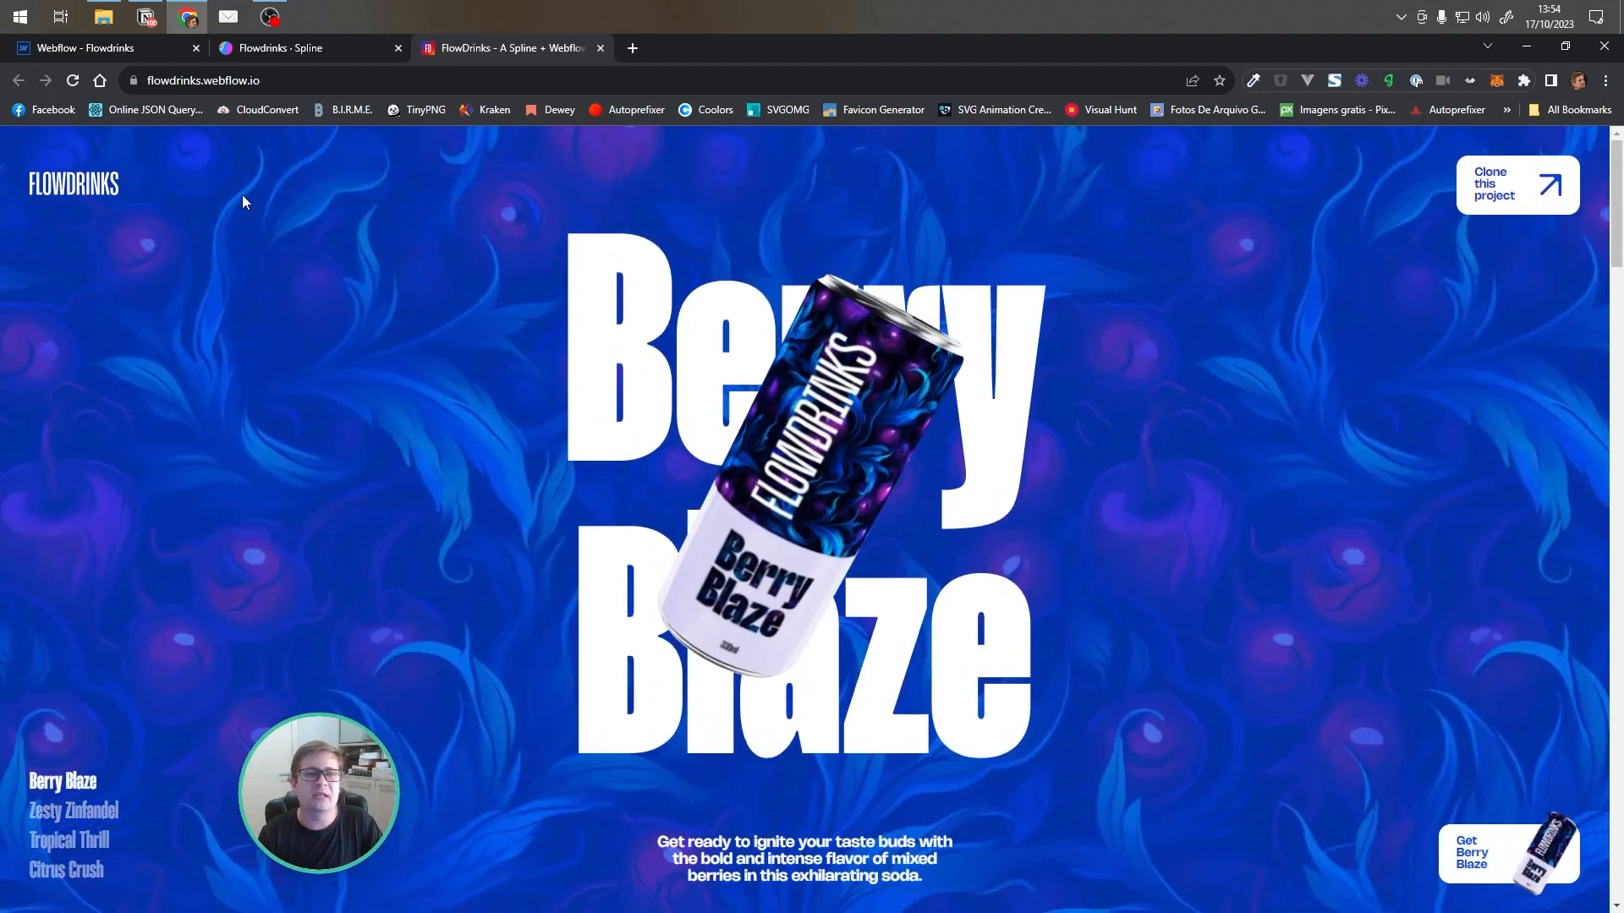
Inspect the first footer anchor-link's link settings, section options and data-target attribute, keeping its URL as #
left_click(117, 46)
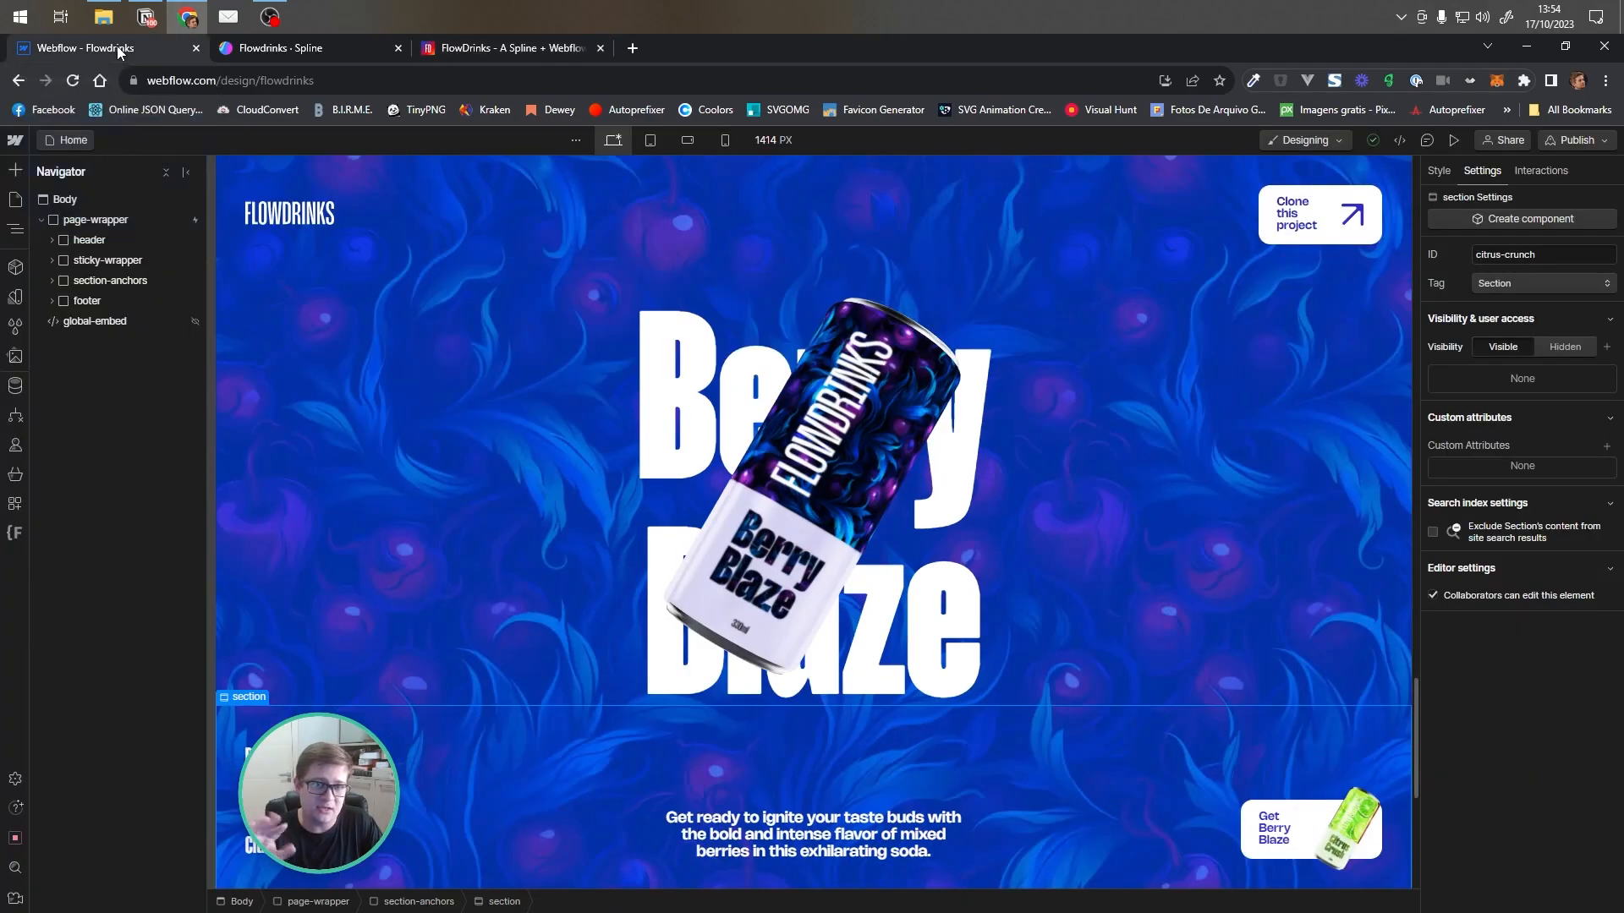
left_click(264, 755)
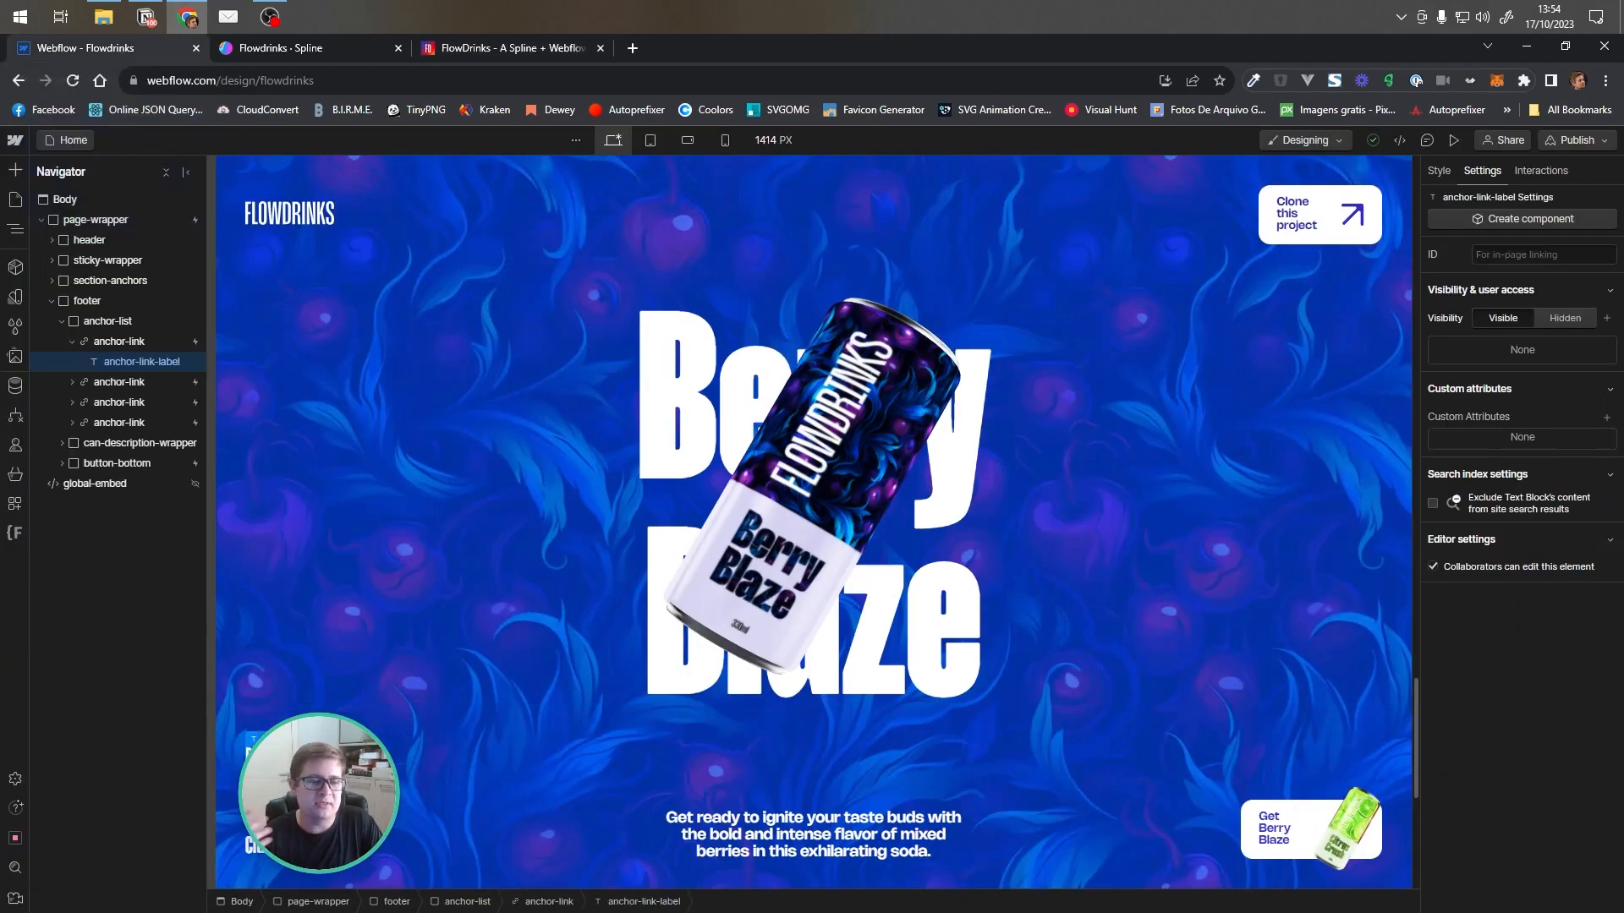
left_click(117, 347)
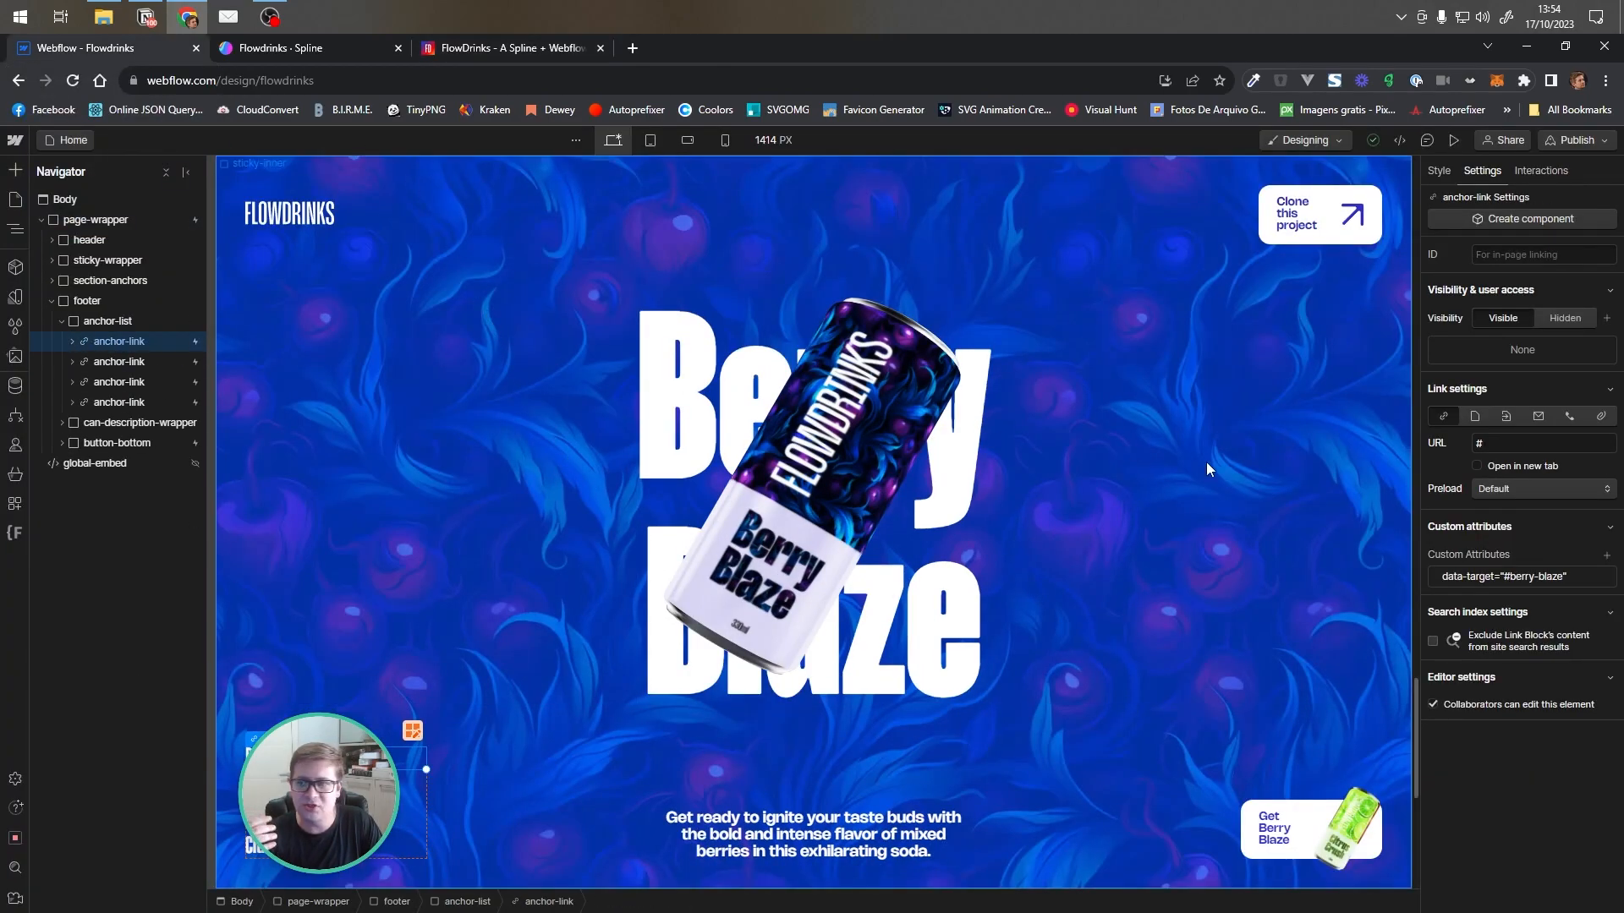
left_click(1503, 443)
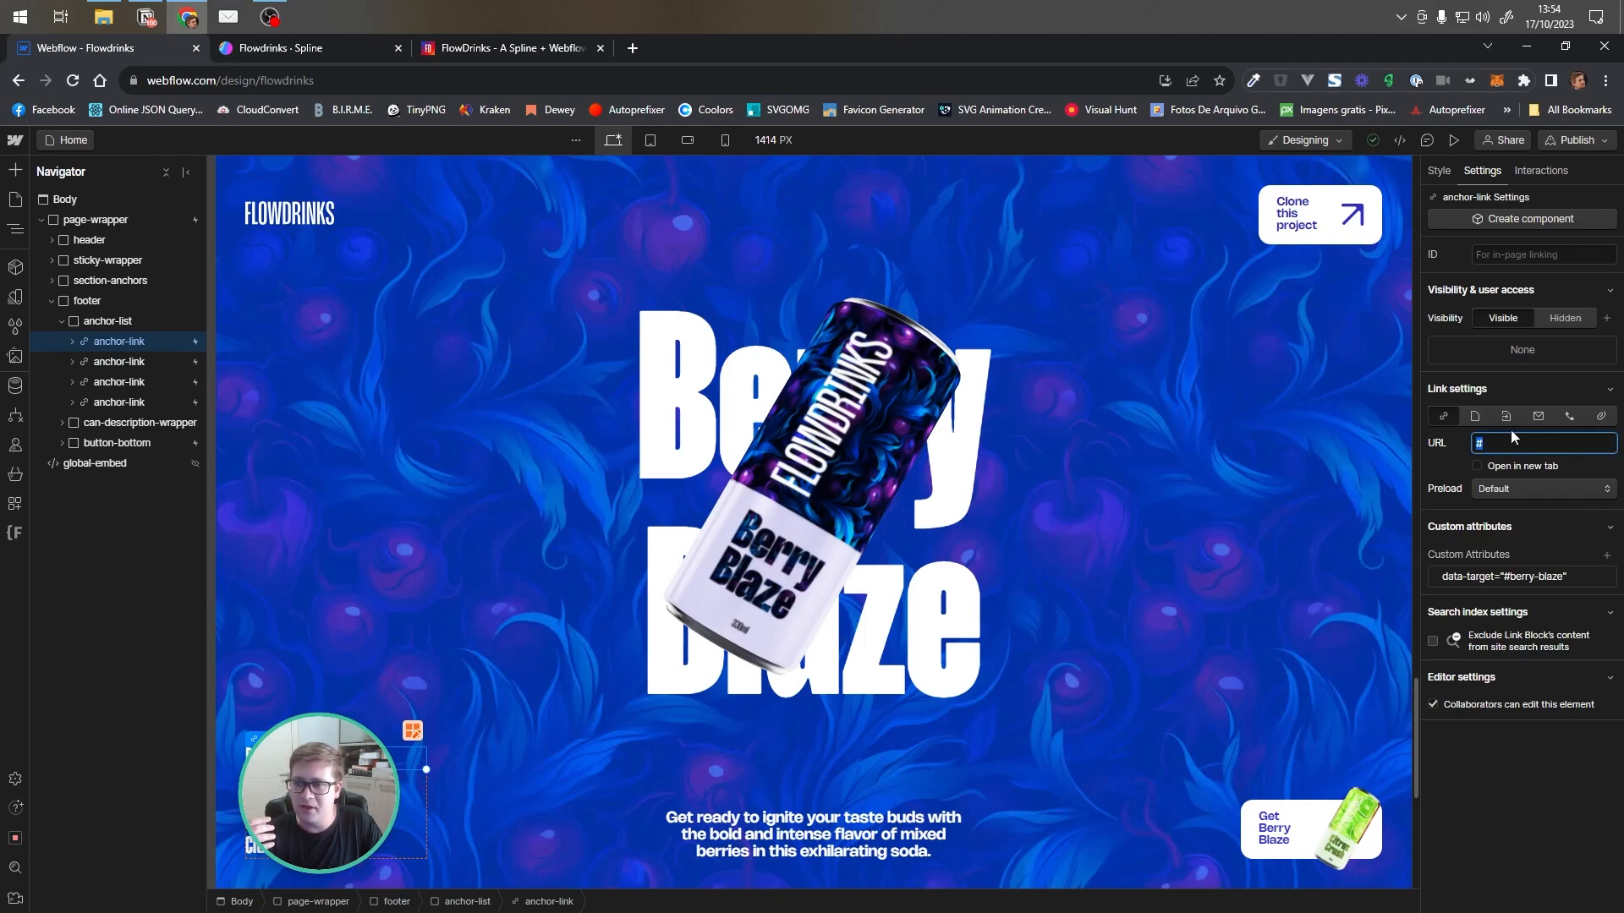
left_click(1506, 417)
left_click(1513, 440)
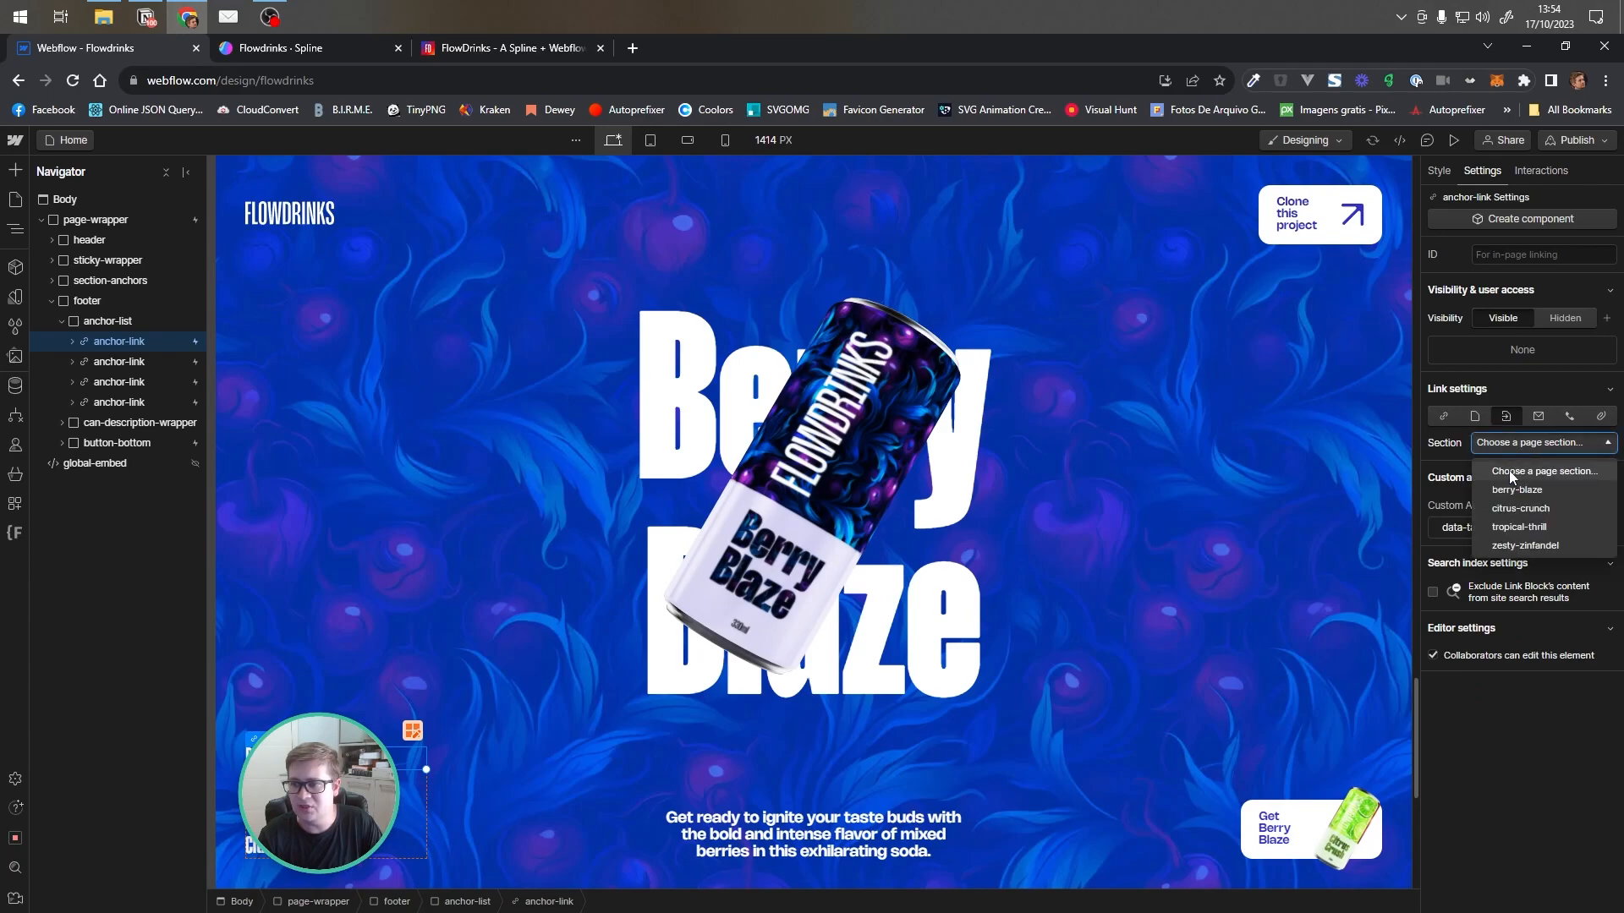
left_click(1474, 401)
left_click(1522, 395)
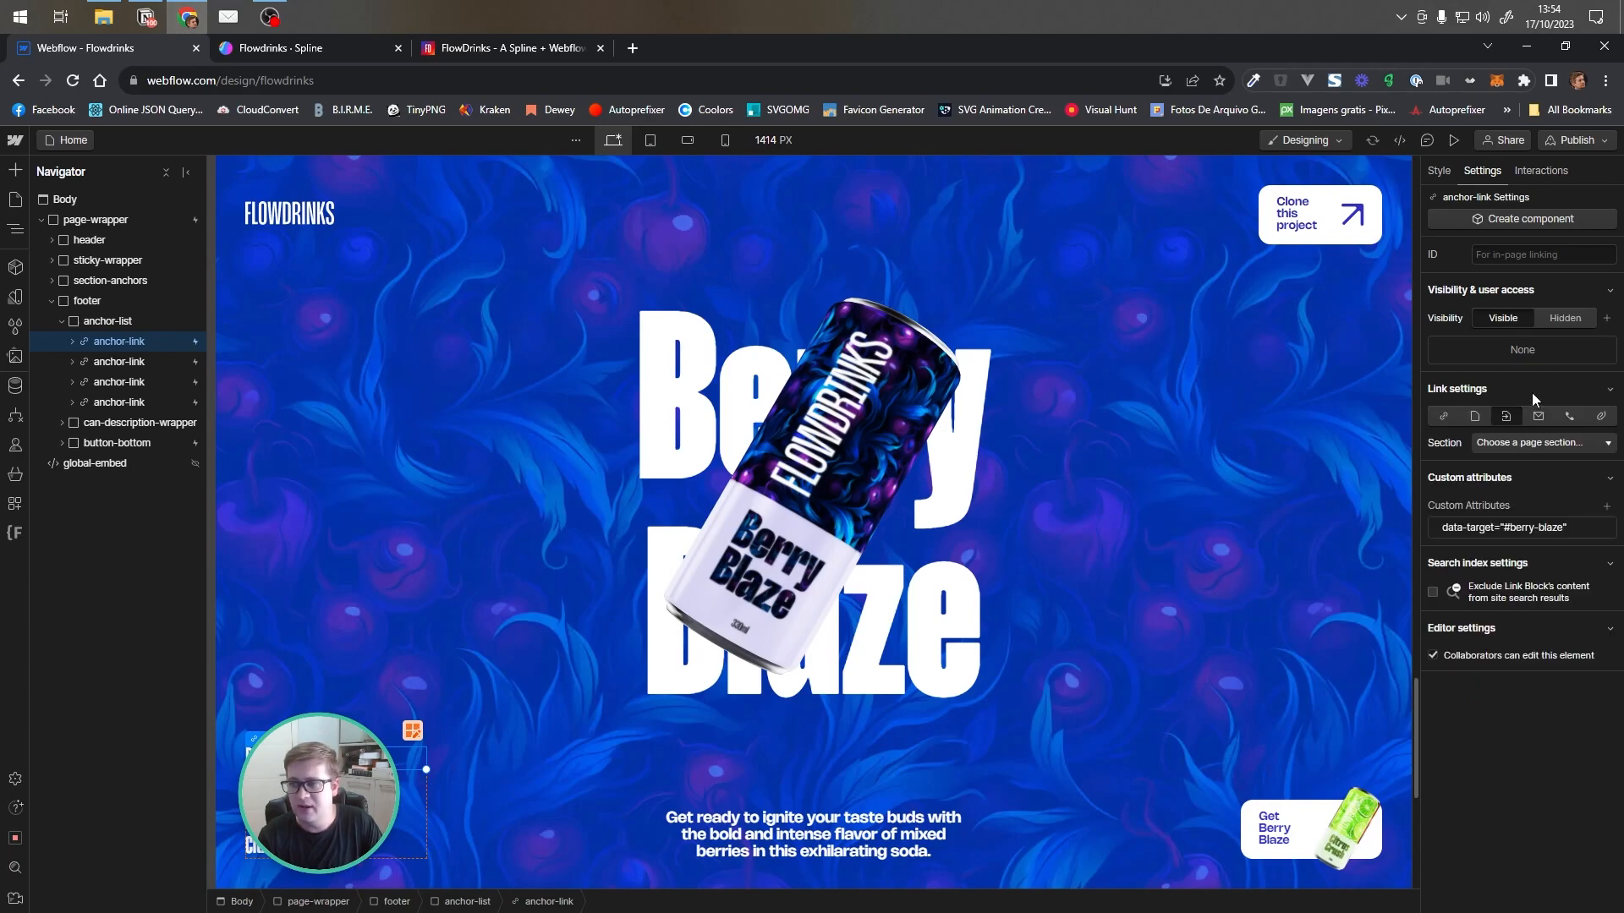
left_click(1442, 416)
left_click(1478, 444)
type("#")
left_click(1441, 458)
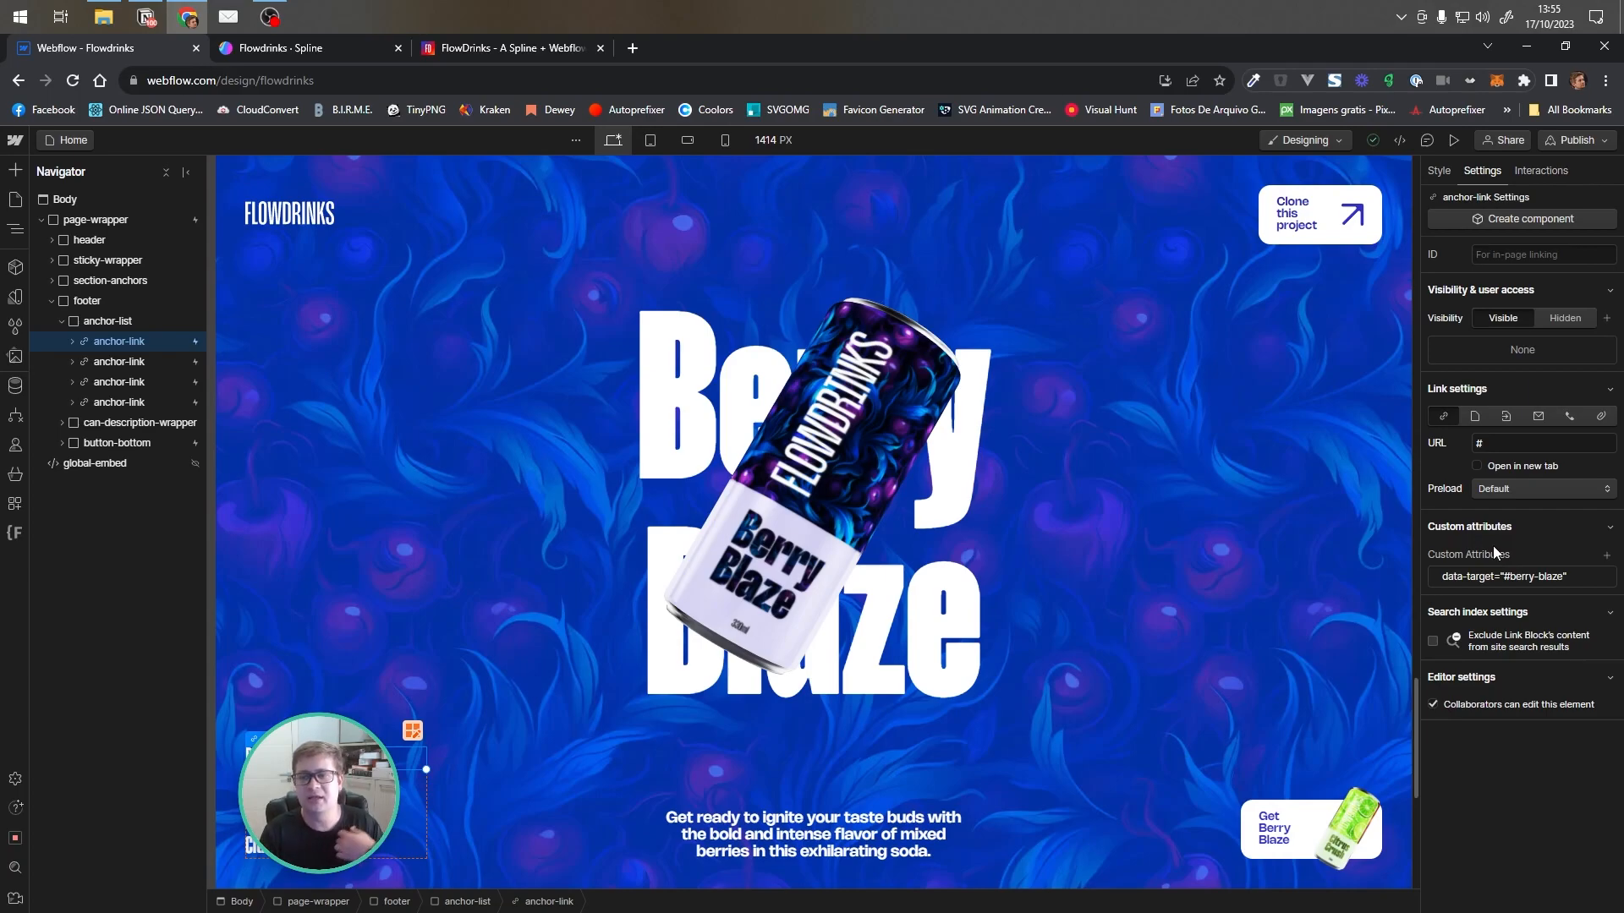
left_click(58, 301)
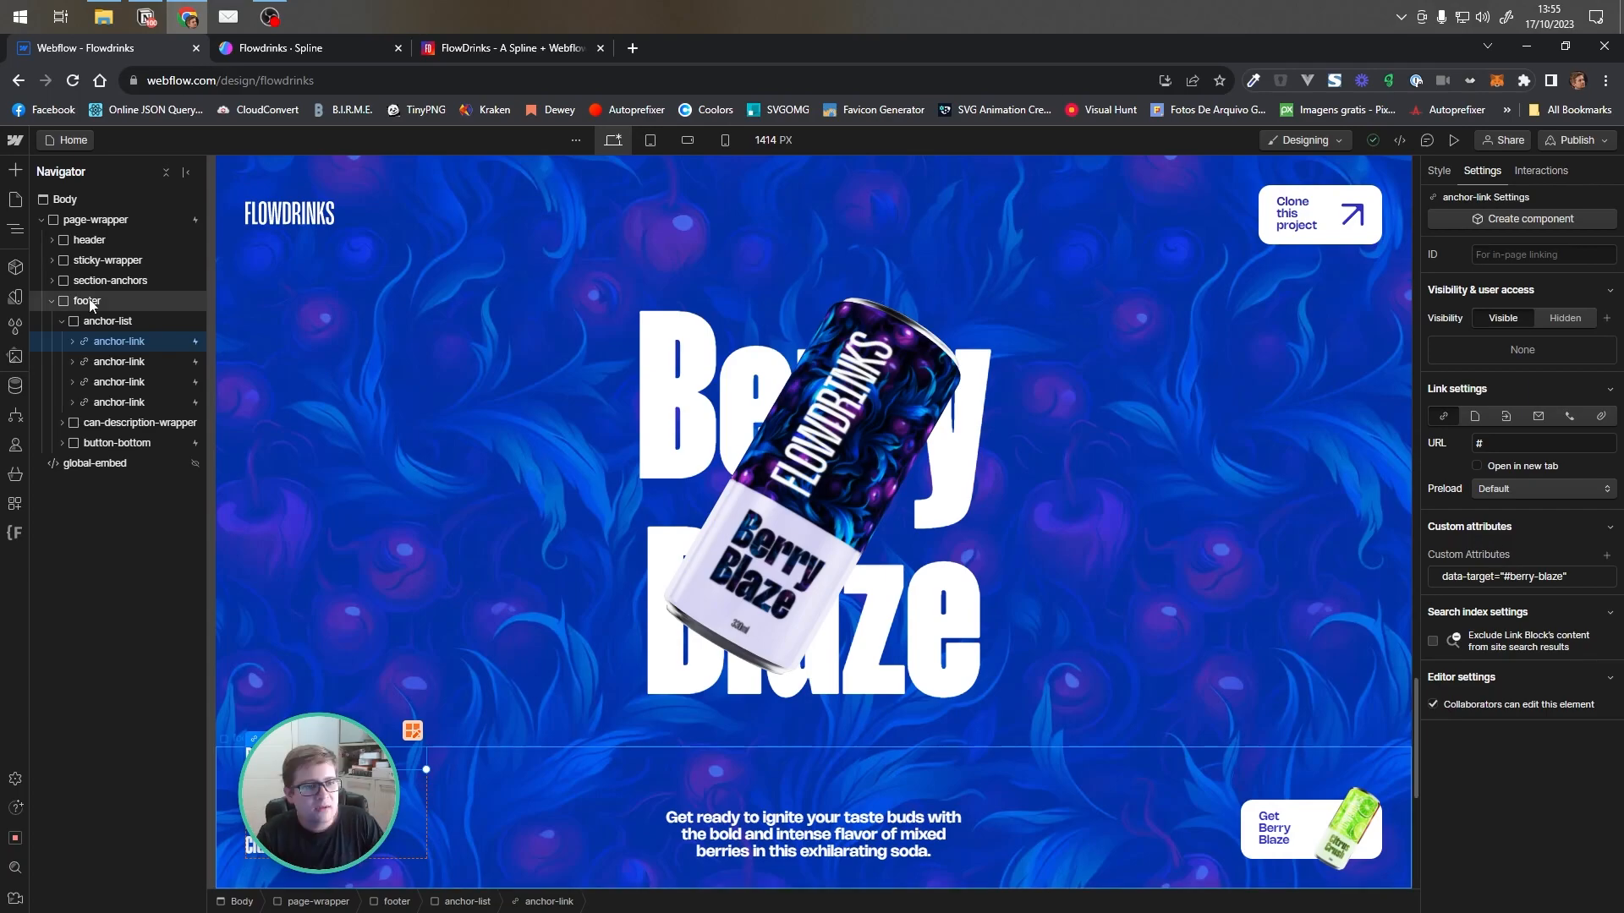
Examine the footer's anchor-list, can-description-wrapper, can-description-list and its four can-description paragraphs in the Navigator
left_click(50, 302)
left_click(51, 302)
left_click(61, 321)
left_click(93, 321)
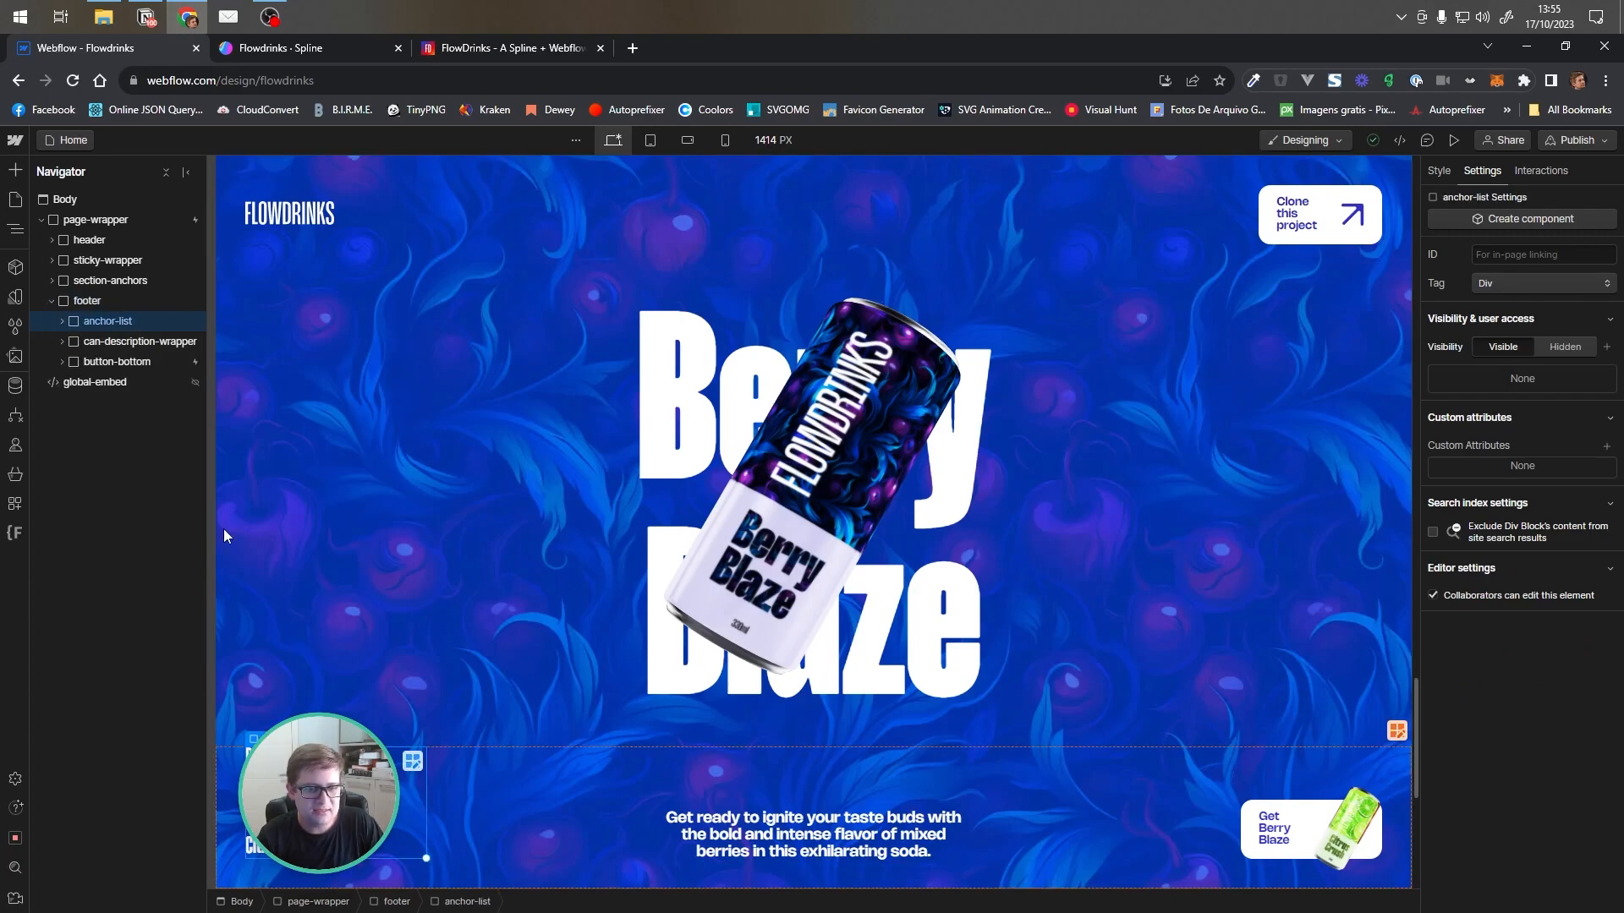
left_click(135, 341)
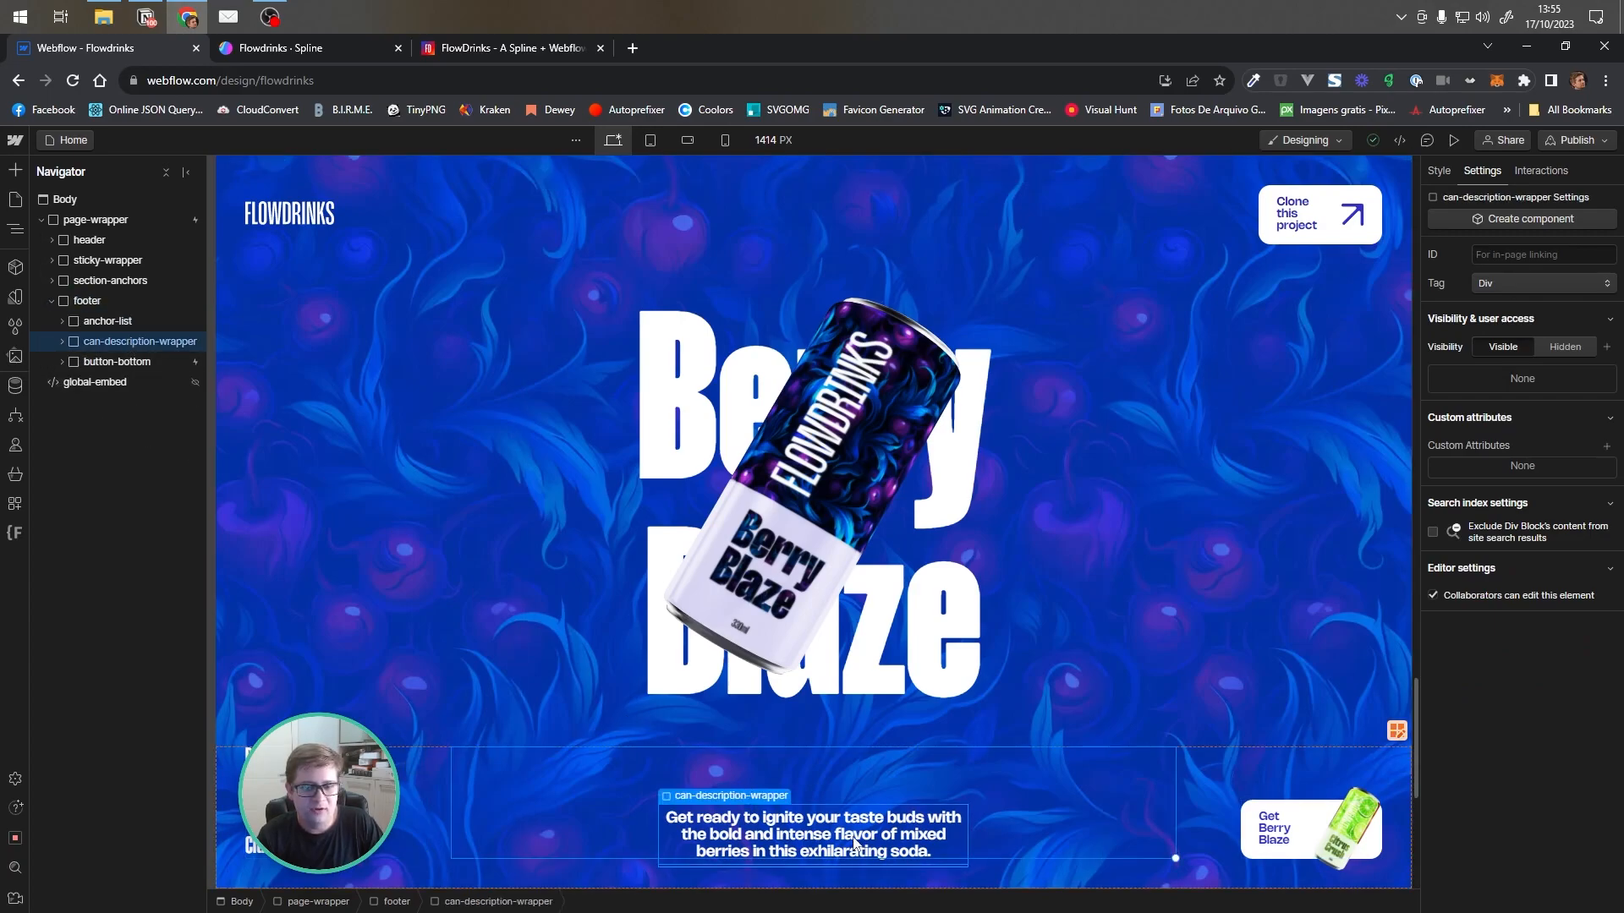
left_click(62, 341)
left_click(72, 362)
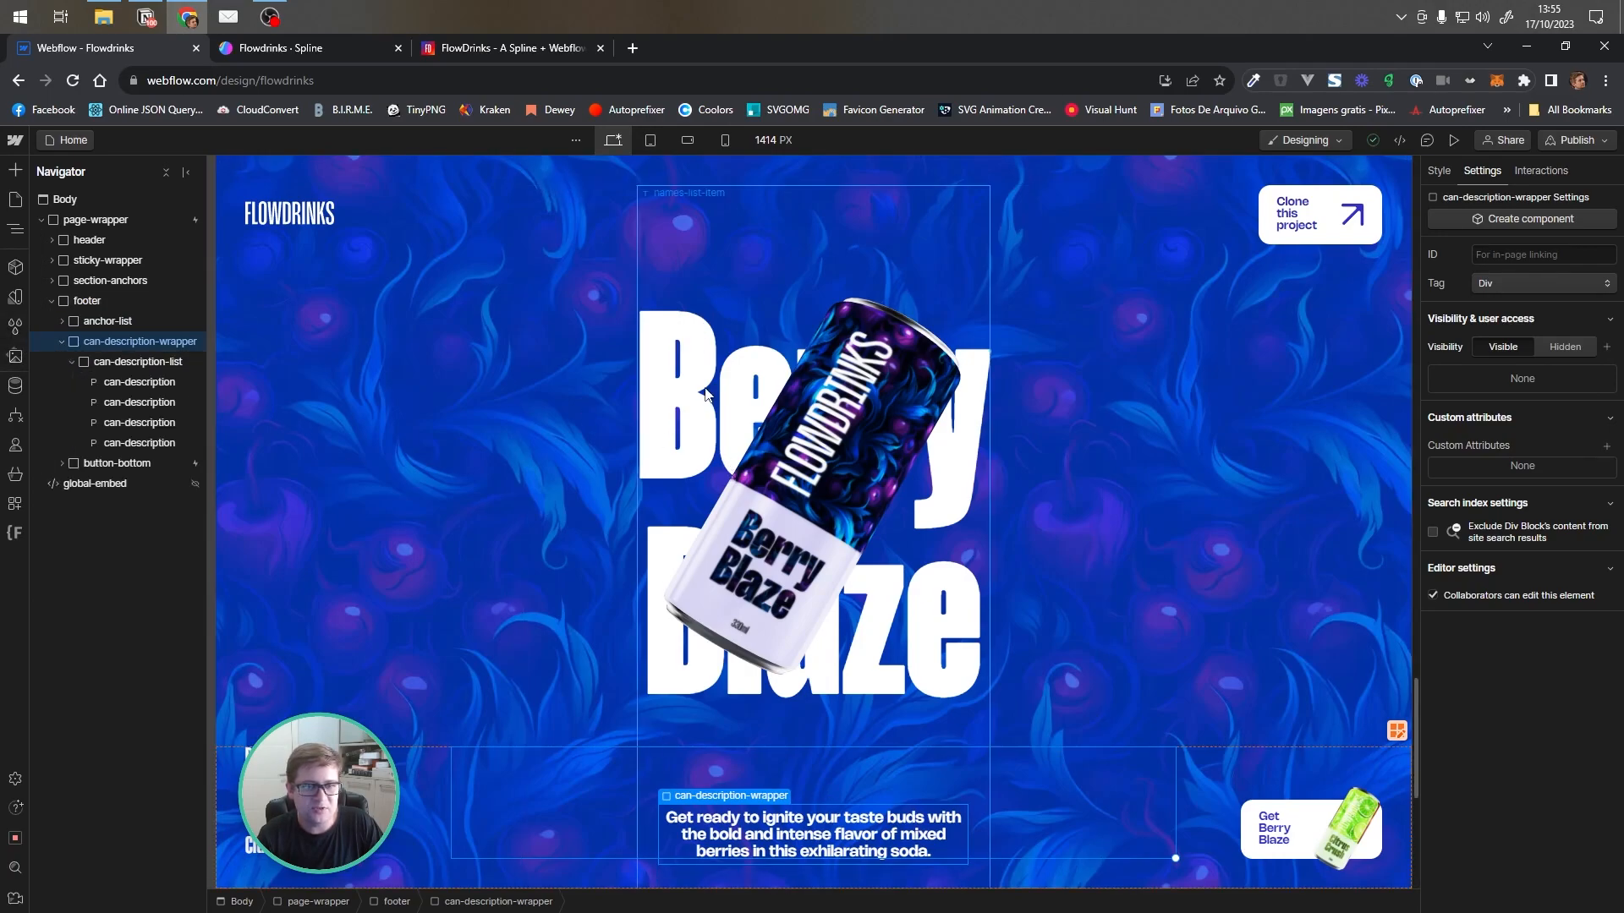
left_click(132, 364)
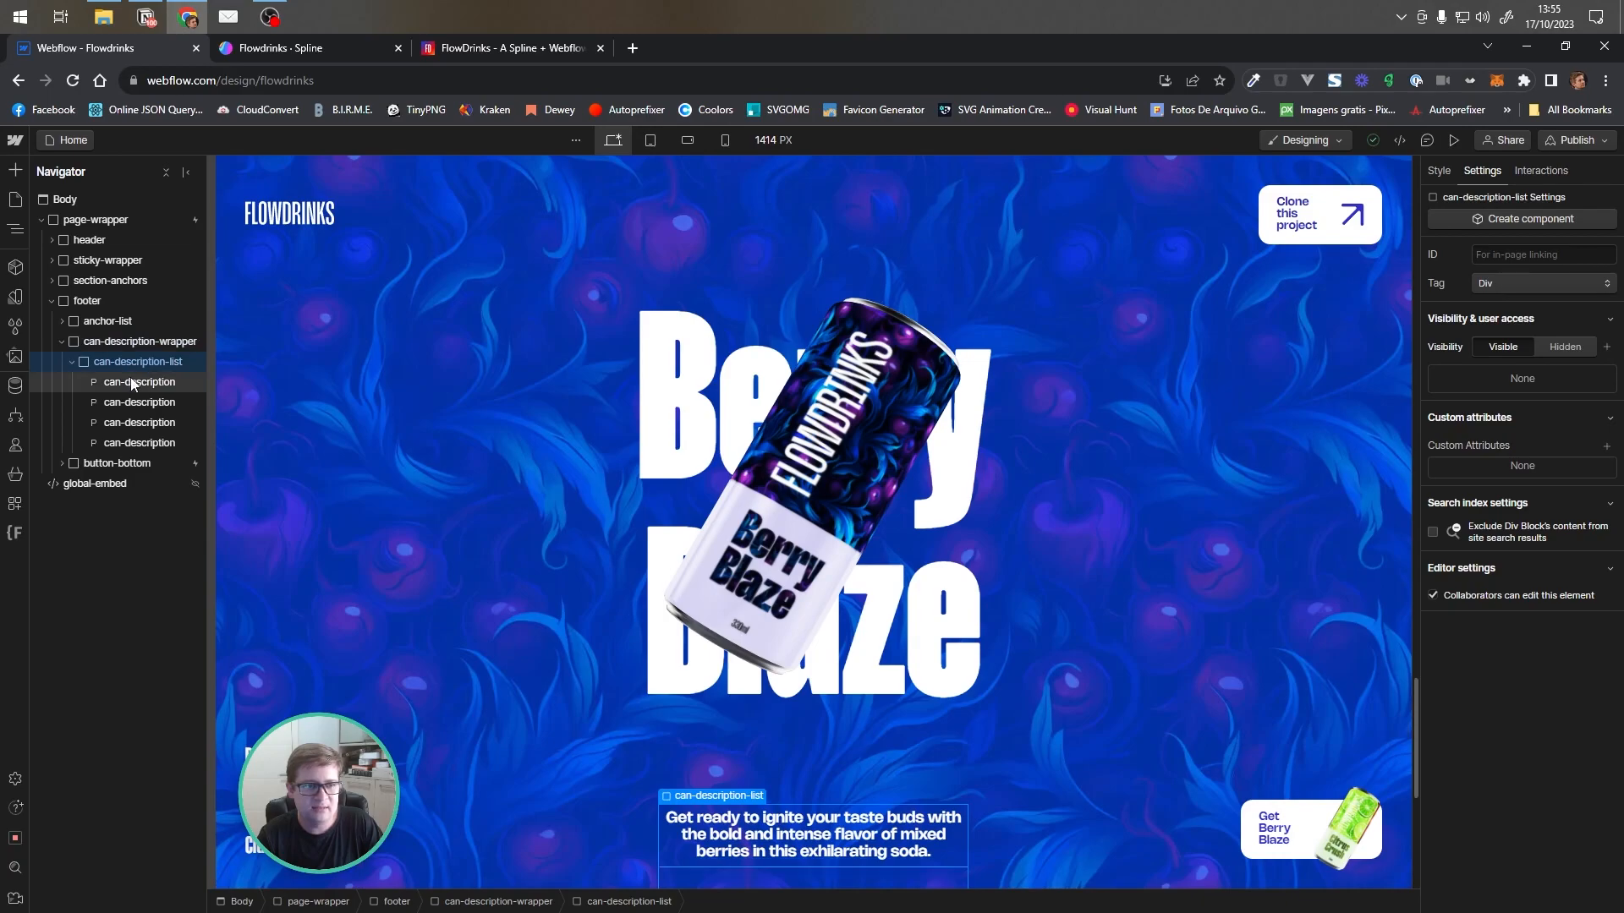
left_click(135, 381)
left_click(136, 402)
left_click(135, 422)
left_click(136, 443)
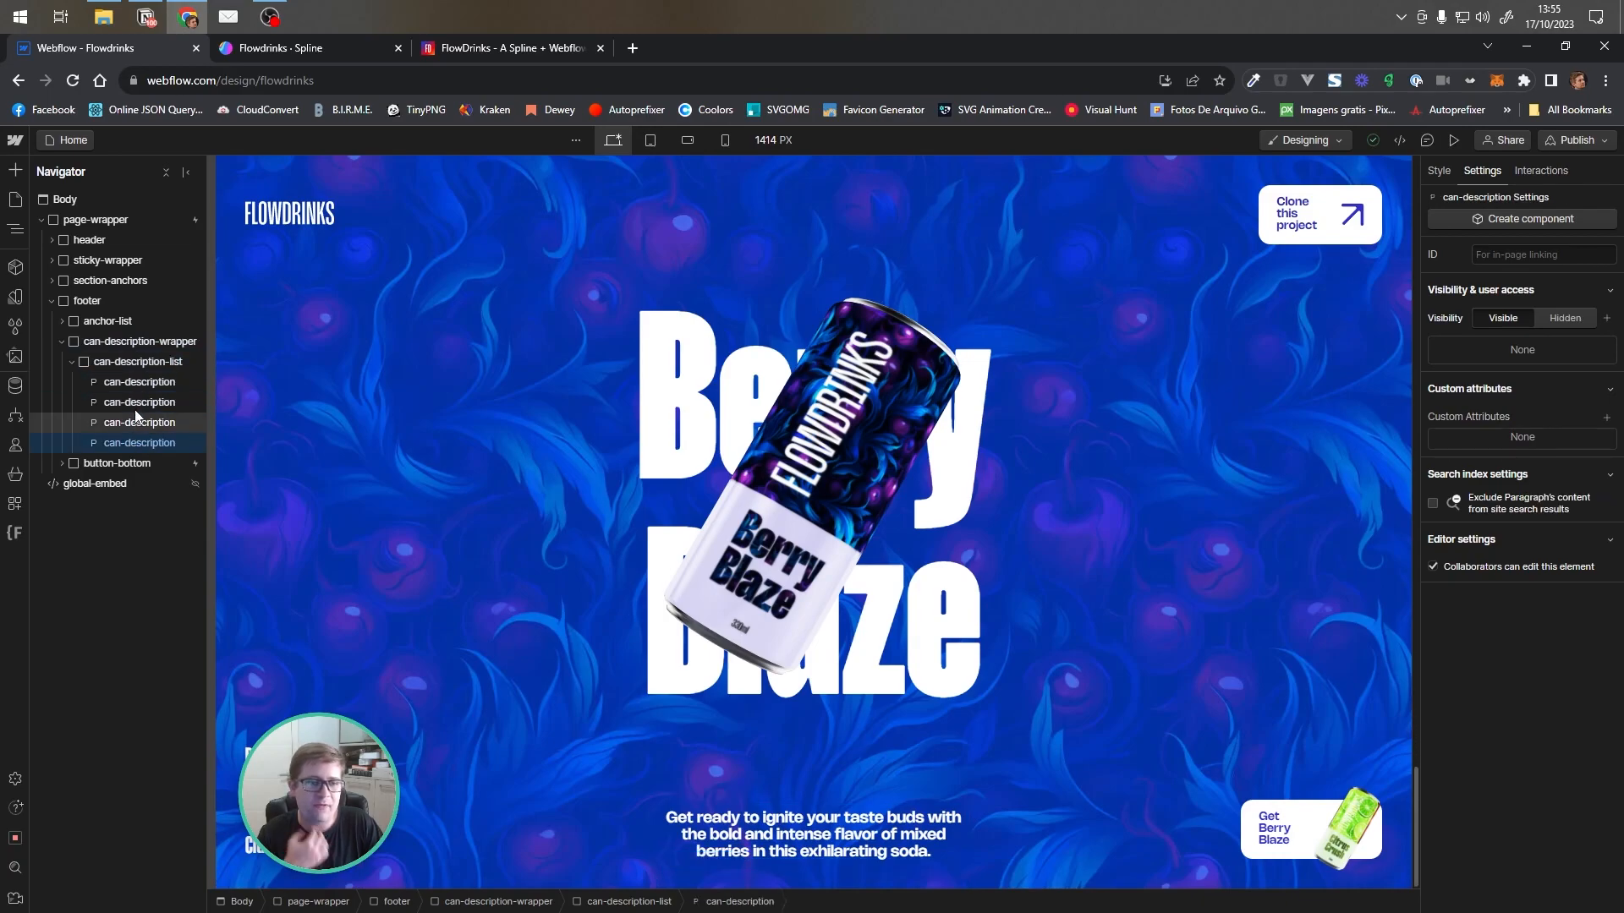
left_click(133, 385)
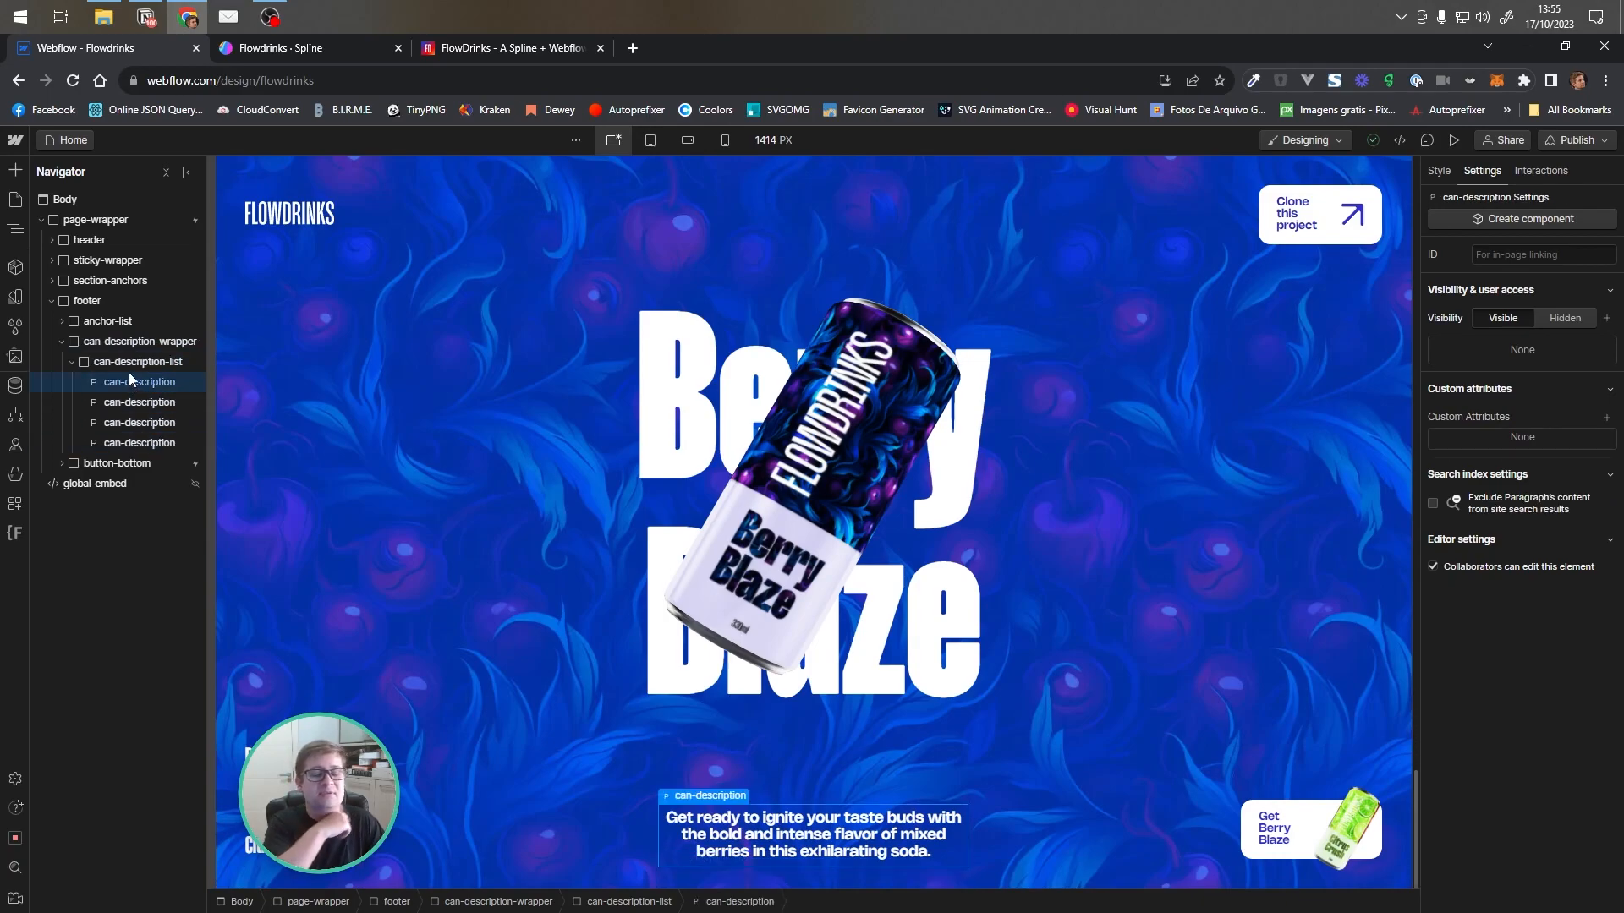
left_click(70, 362)
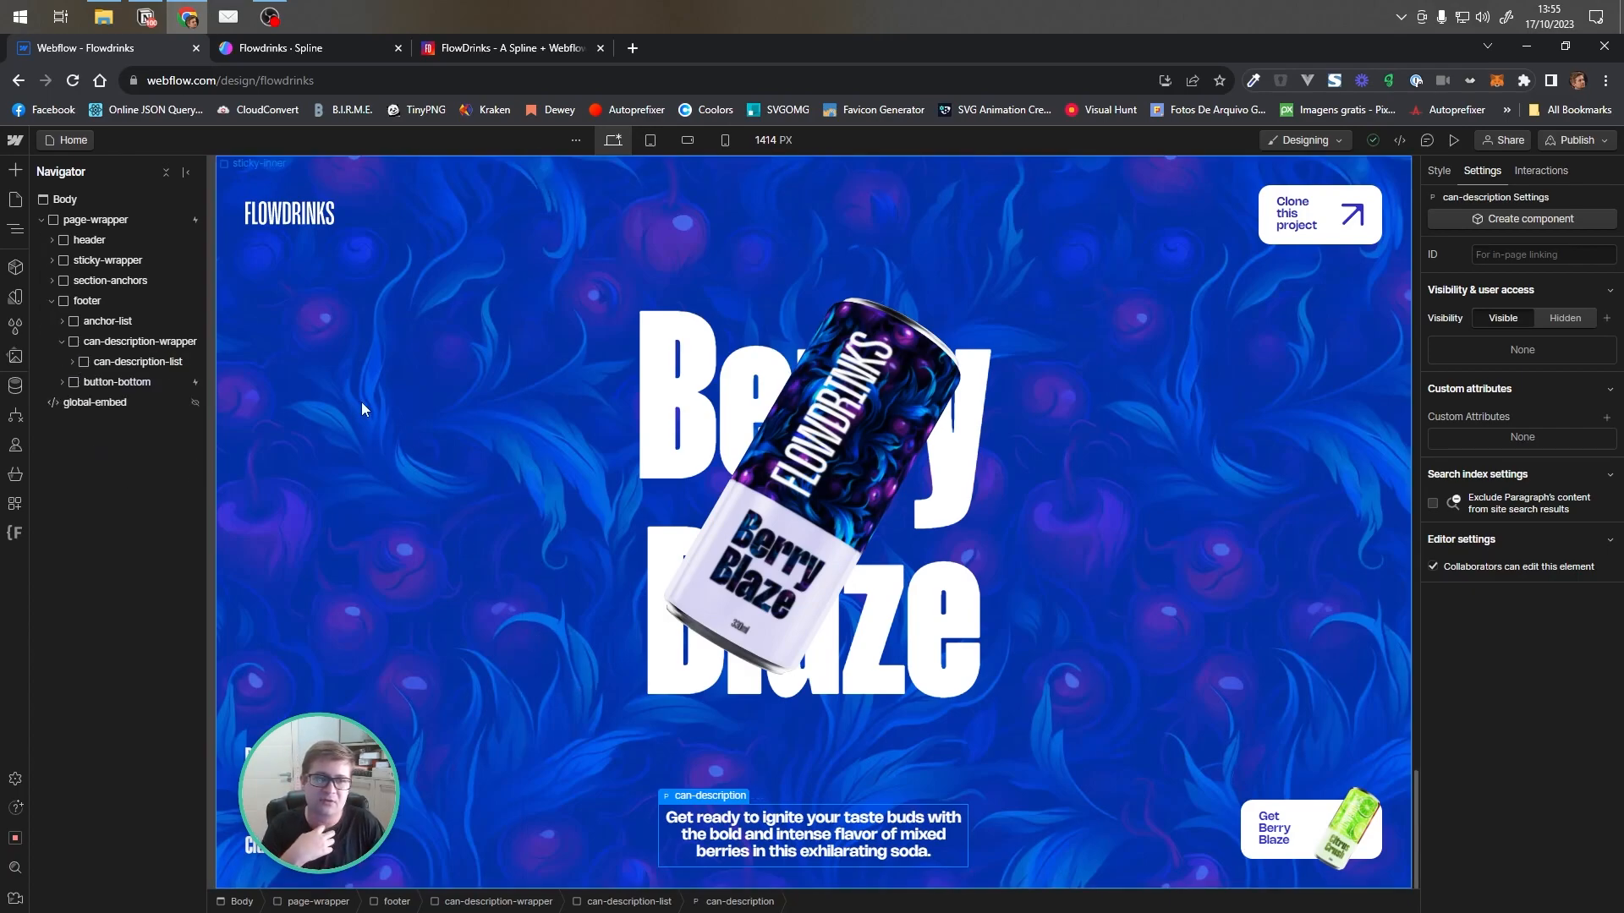
left_click(109, 382)
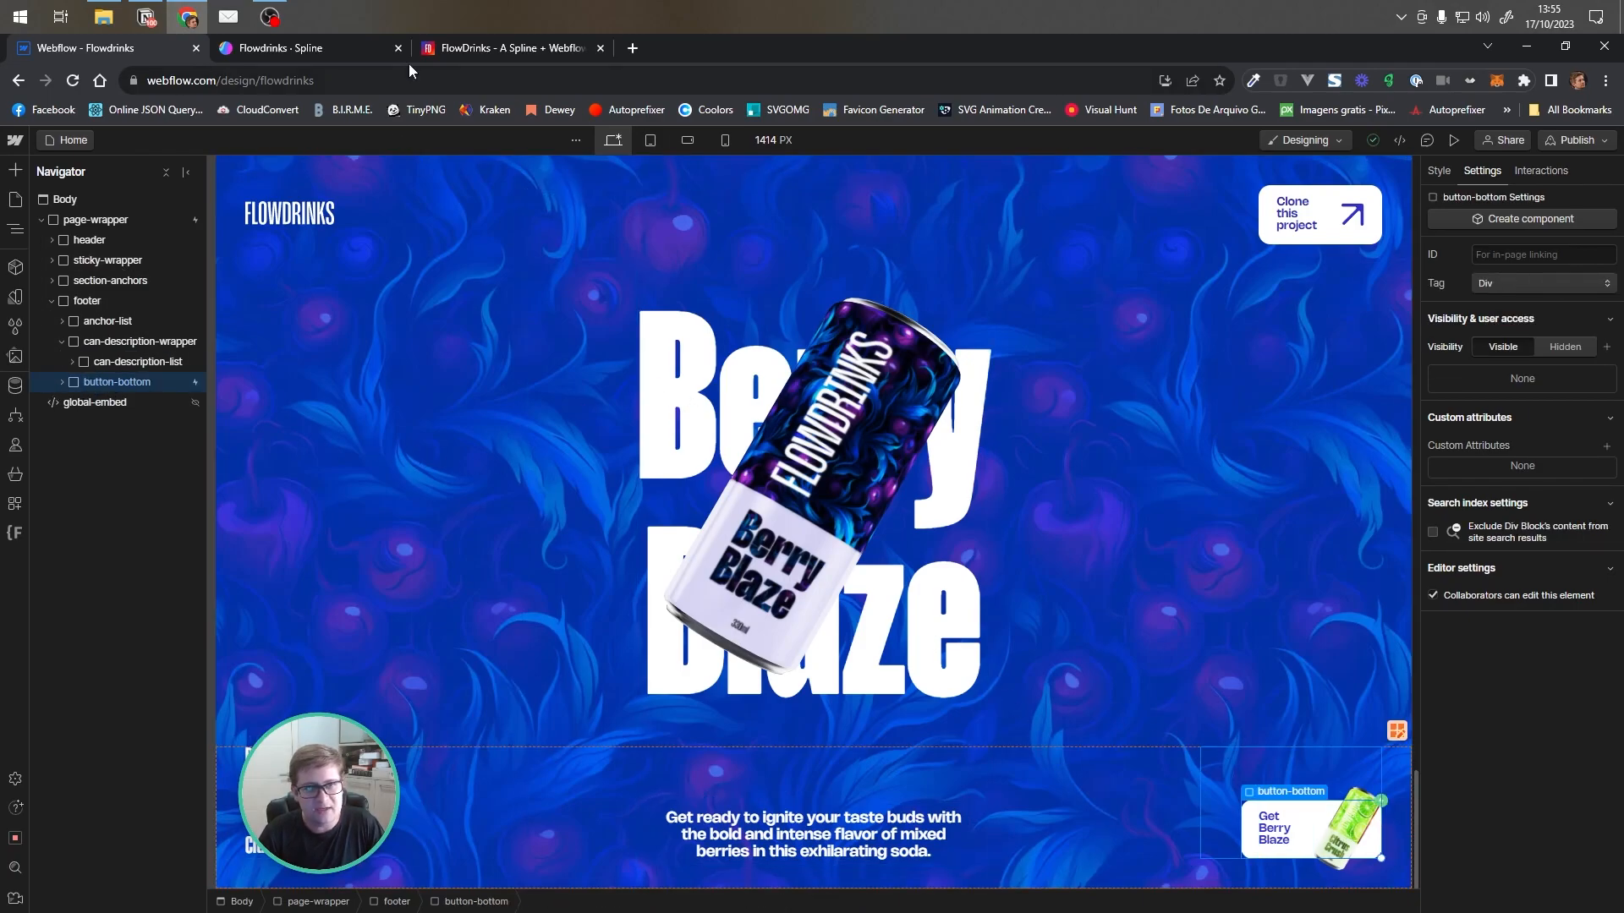
Scroll the published site up and down to watch the flavour transitions again, then return to the Designer
left_click(507, 47)
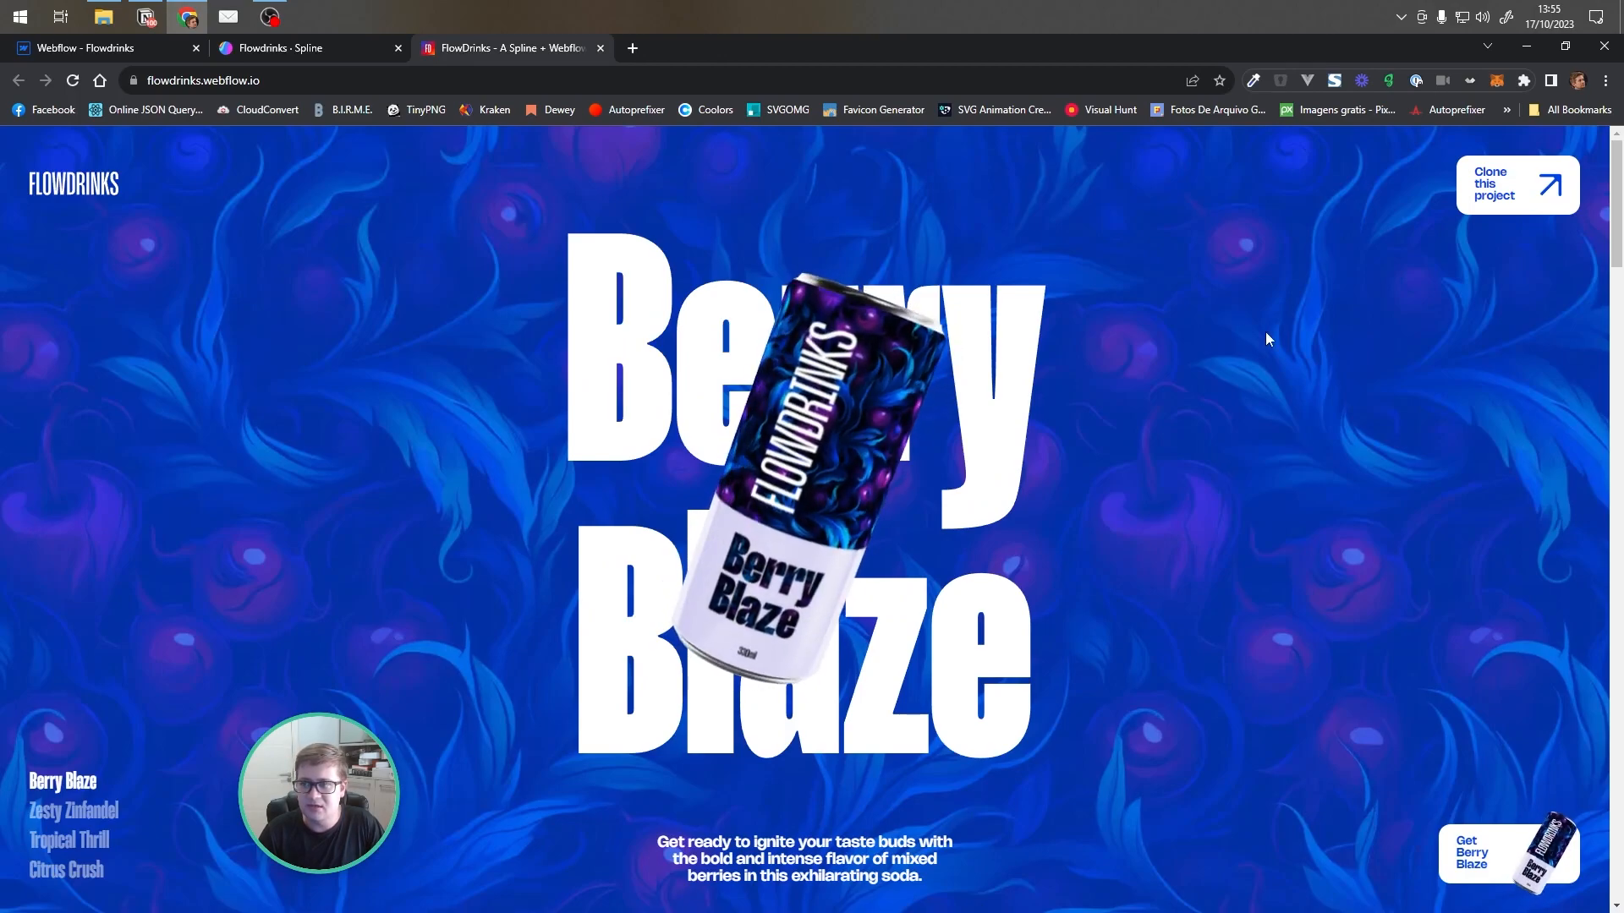
scroll(1290, 363, "down", 5)
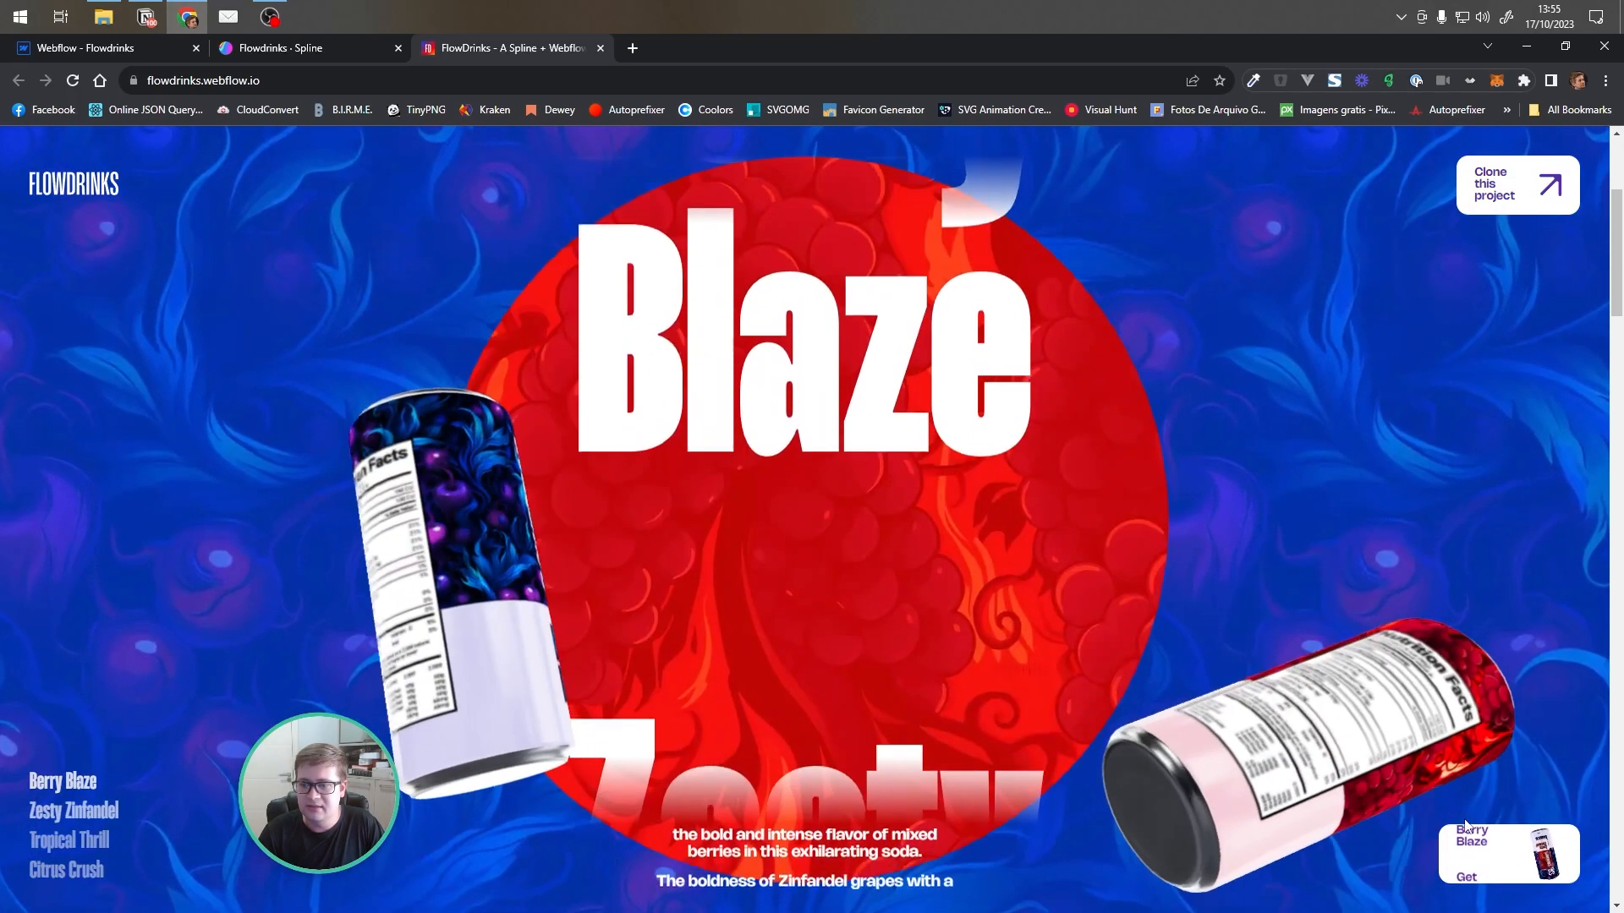
scroll(1470, 838, "down", 6)
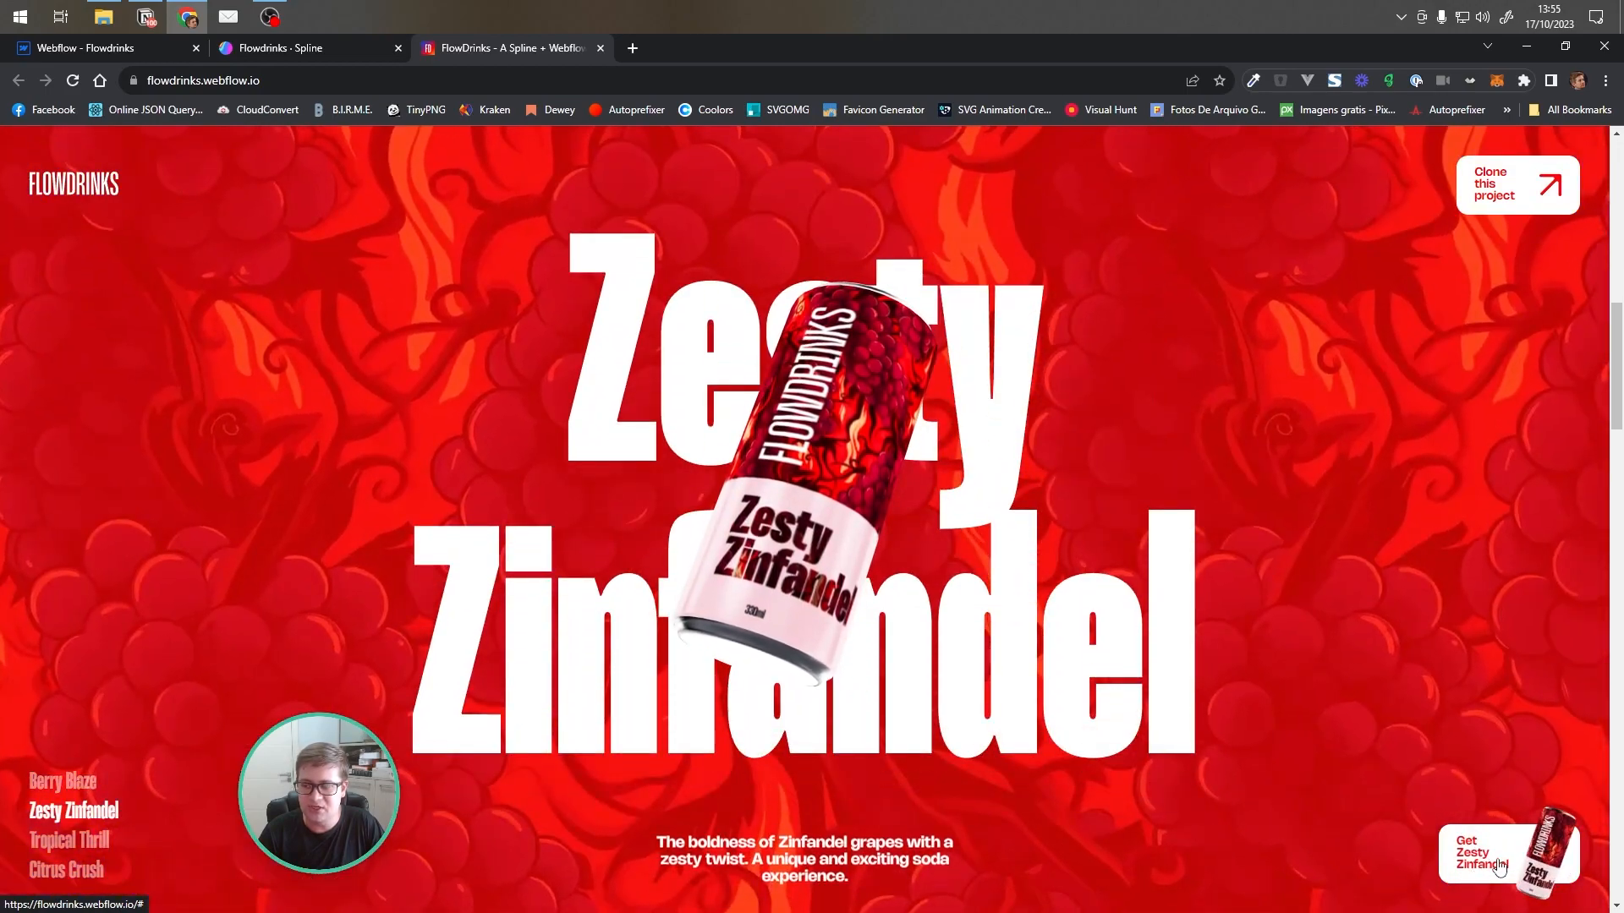
scroll(1547, 854, "up", 11)
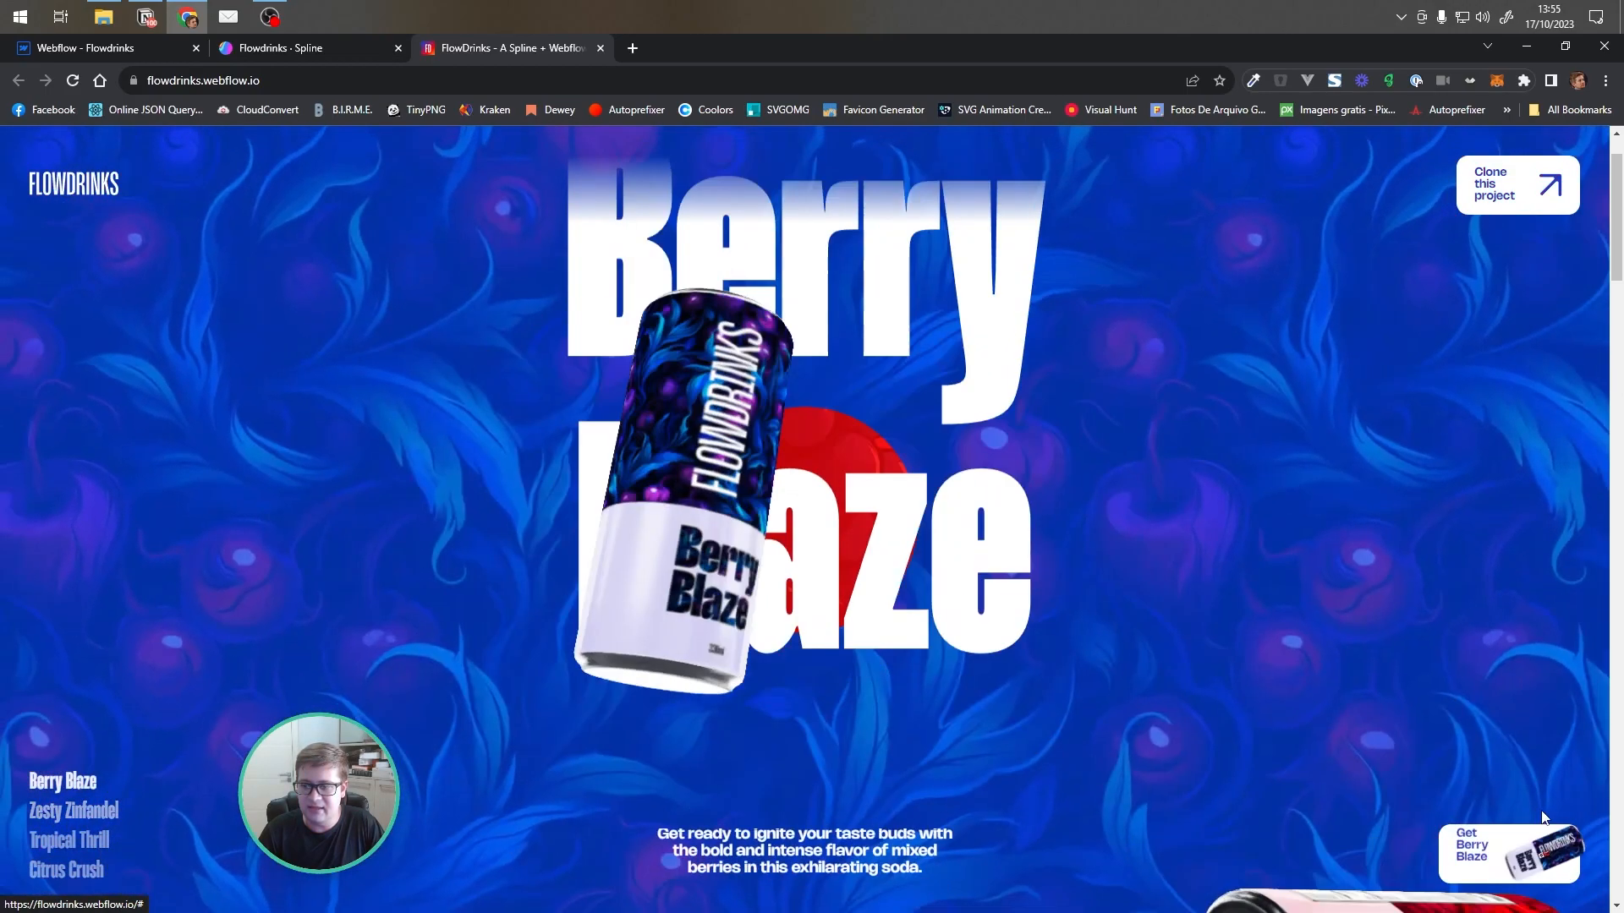
scroll(1535, 863, "down", 6)
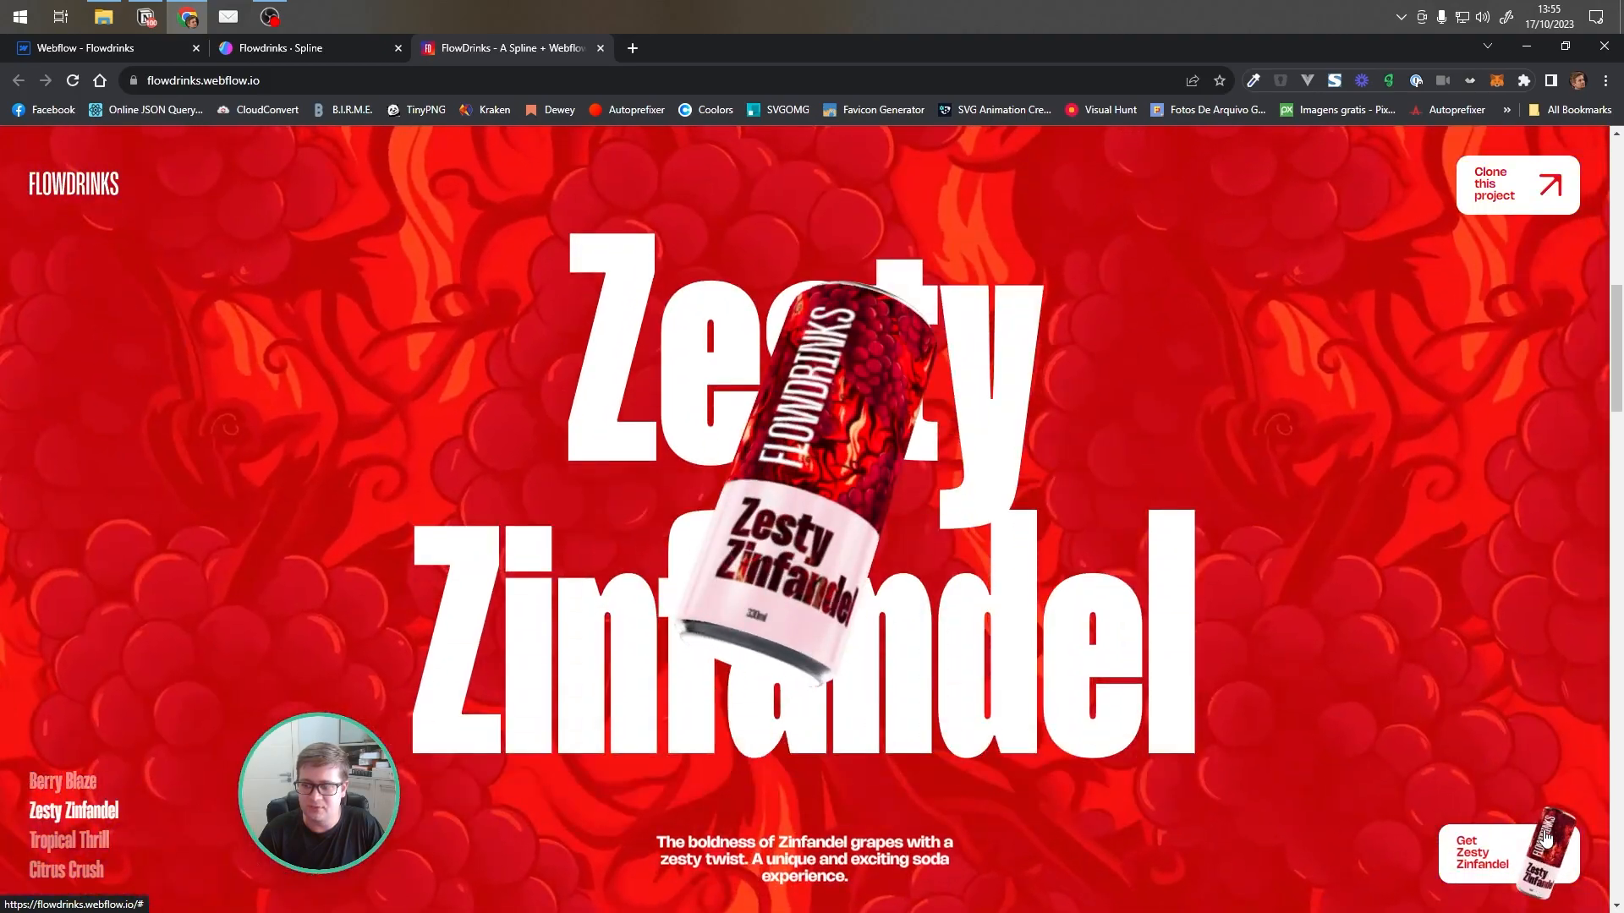
scroll(1544, 840, "down", 5)
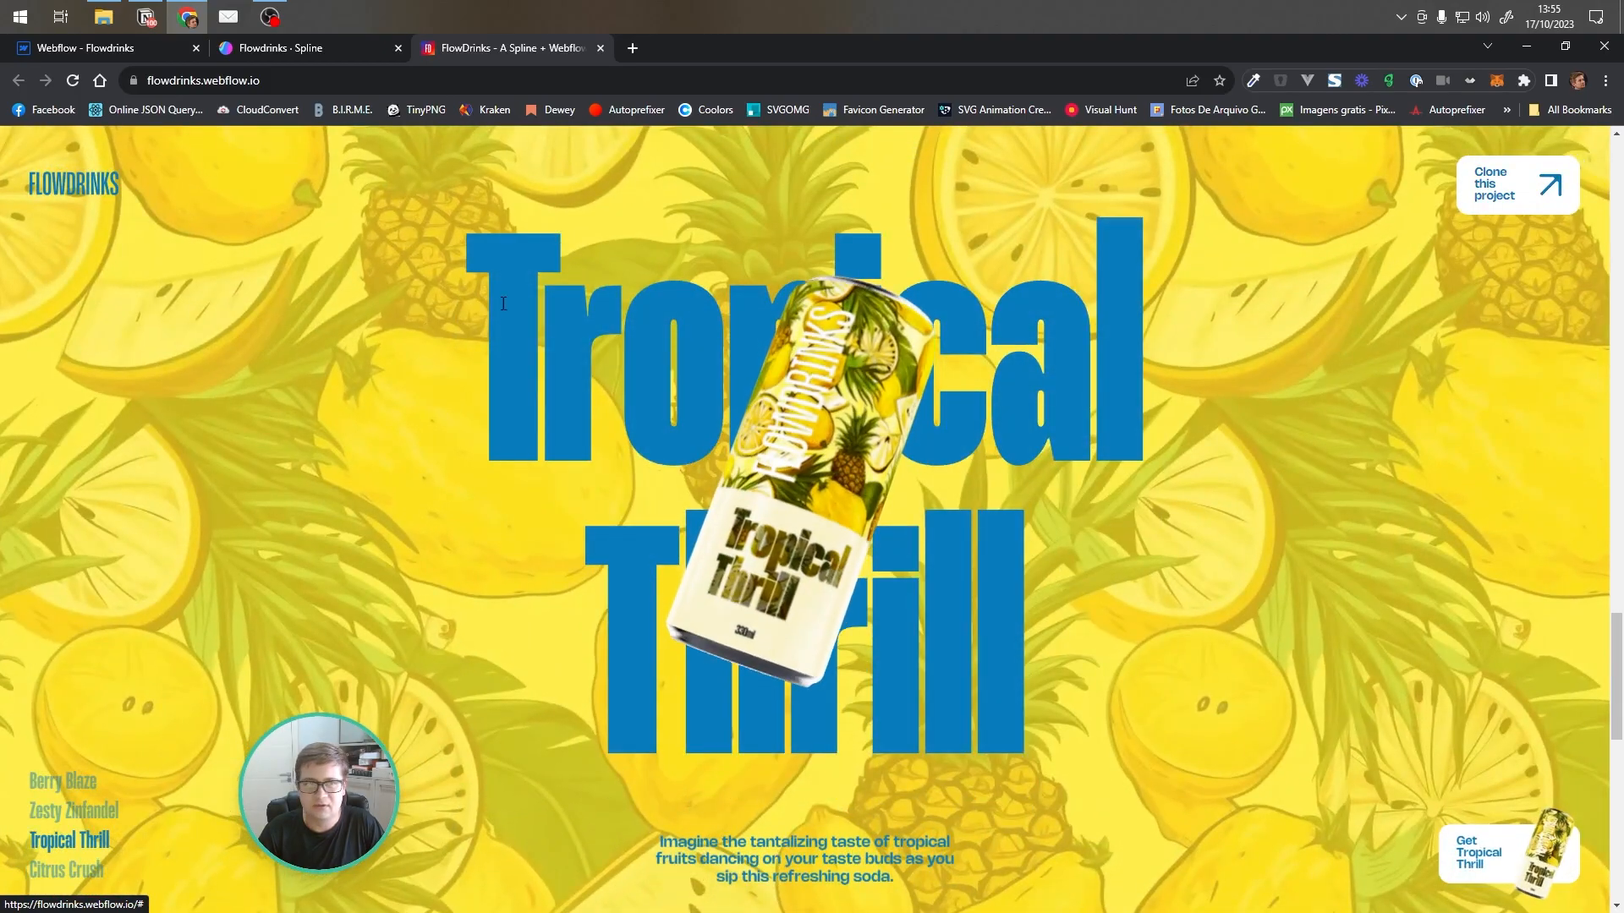
left_click(129, 51)
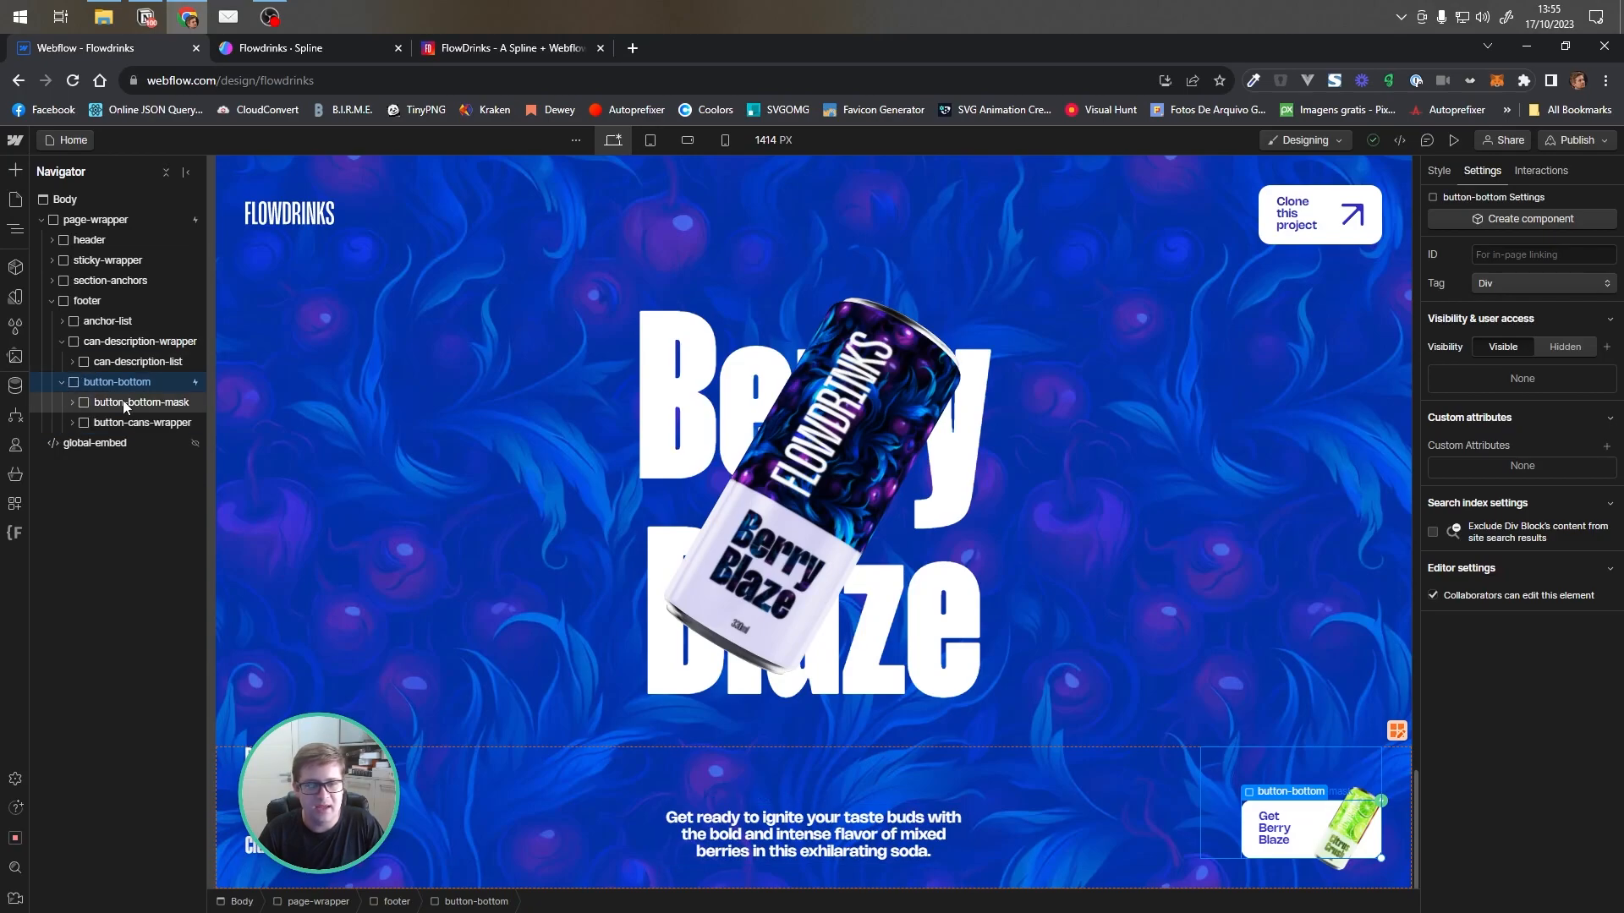
Examine button-bottom's nested mask, inner, button-bottom-link, cans-wrapper, cans-rotate and can-img elements, then collapse the footer
left_click(123, 401)
left_click(75, 402)
left_click(119, 425)
left_click(84, 424)
left_click(135, 463)
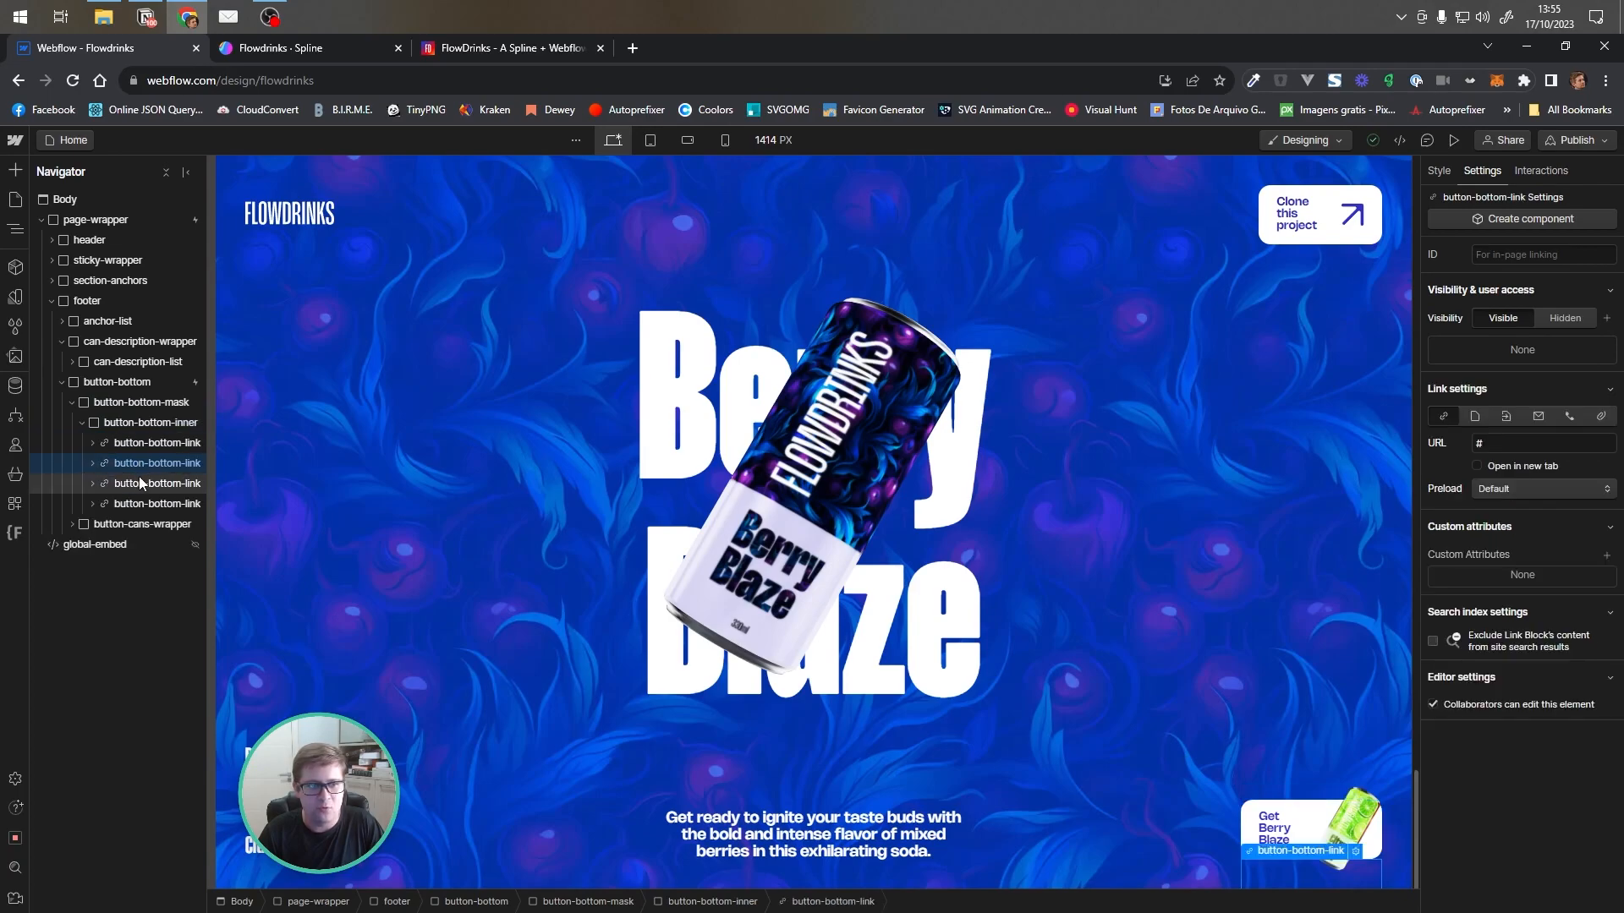
left_click(84, 423)
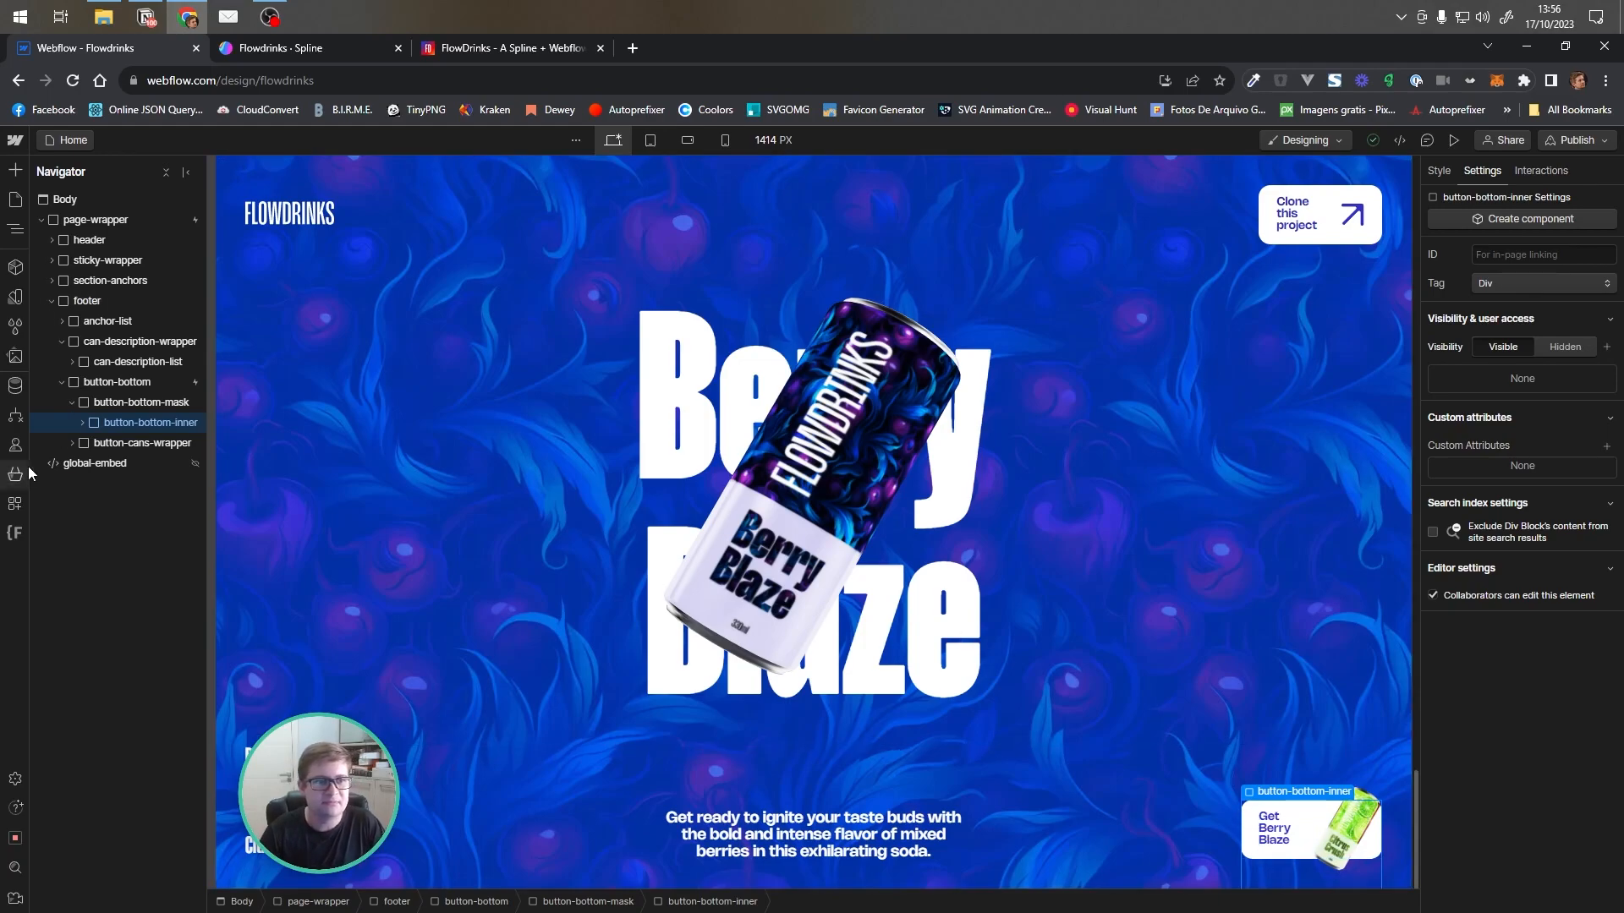
left_click(83, 444)
left_click(71, 443)
left_click(122, 462)
left_click(83, 464)
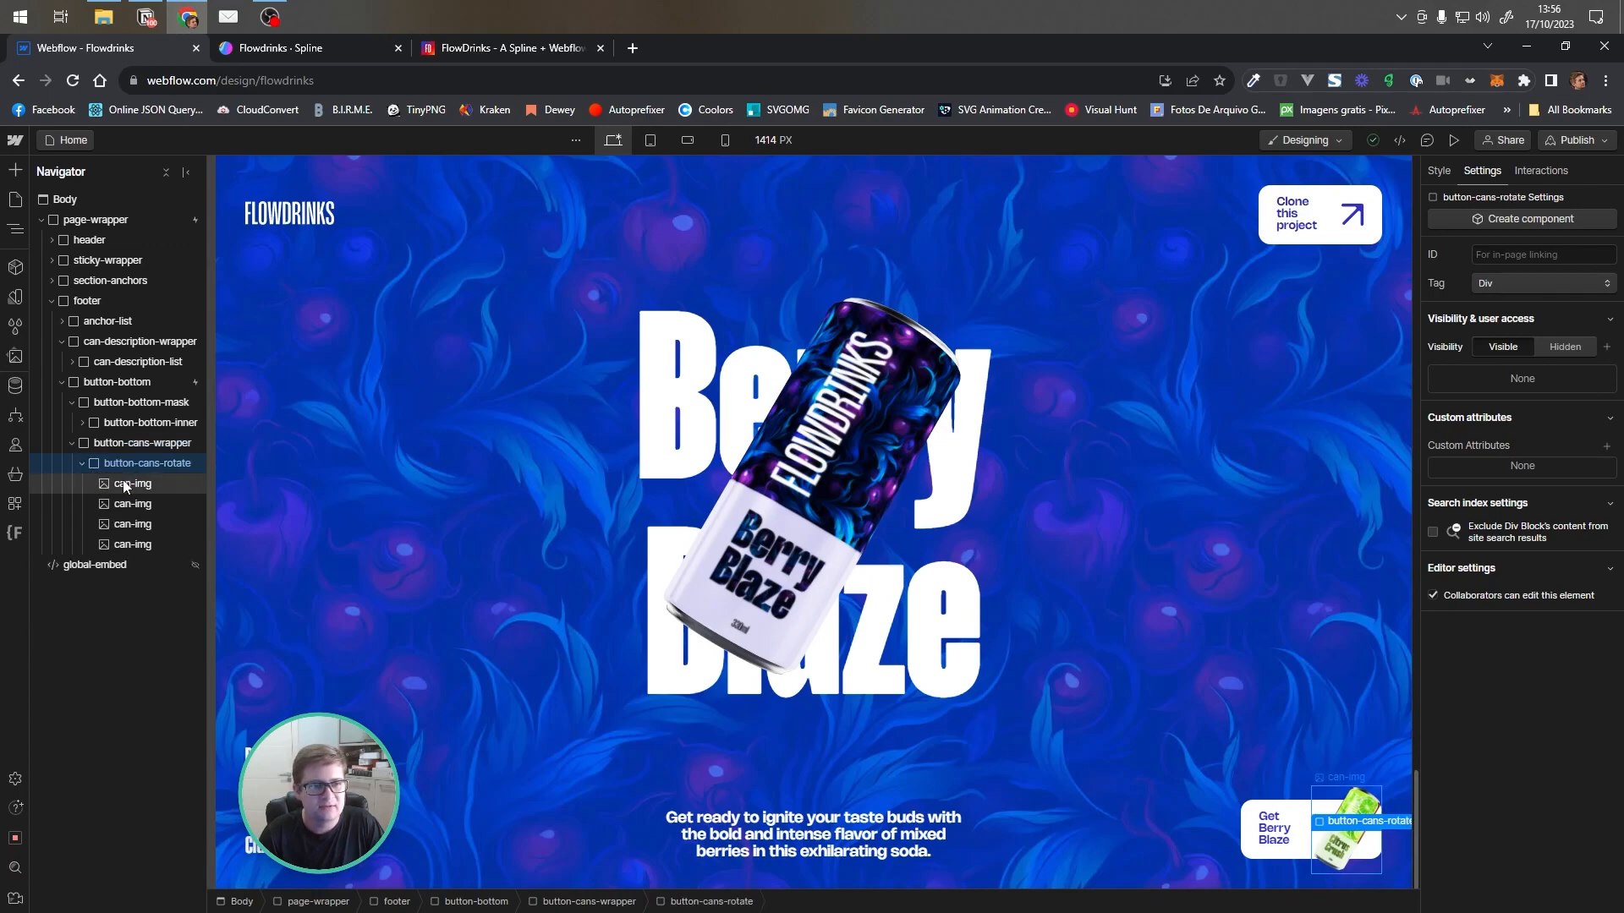
left_click(81, 465)
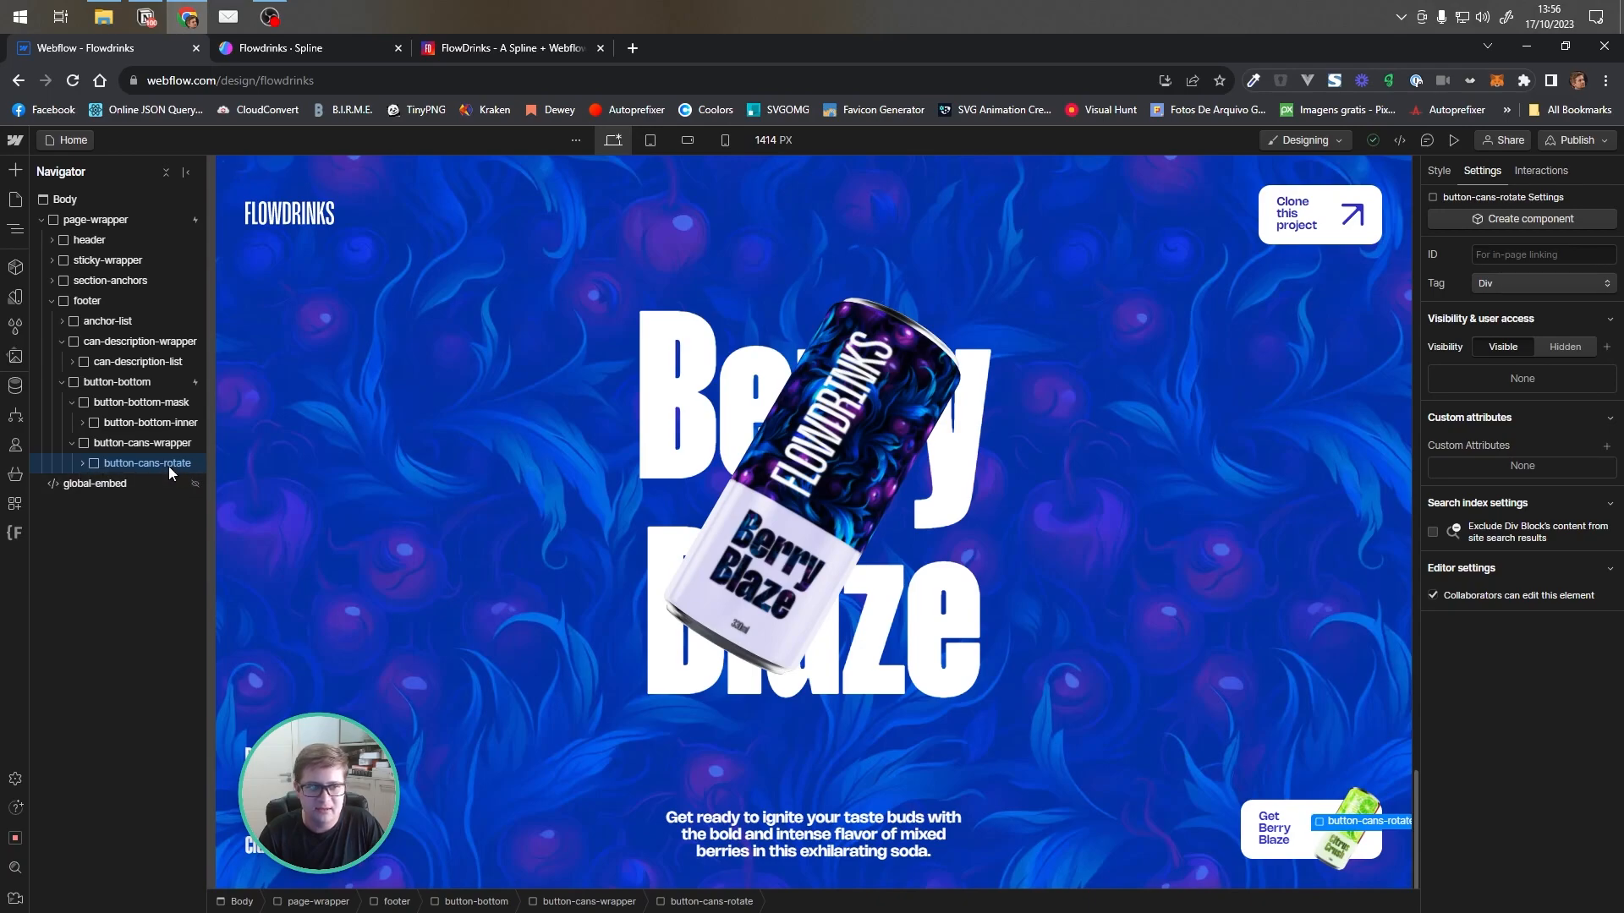
left_click(82, 463)
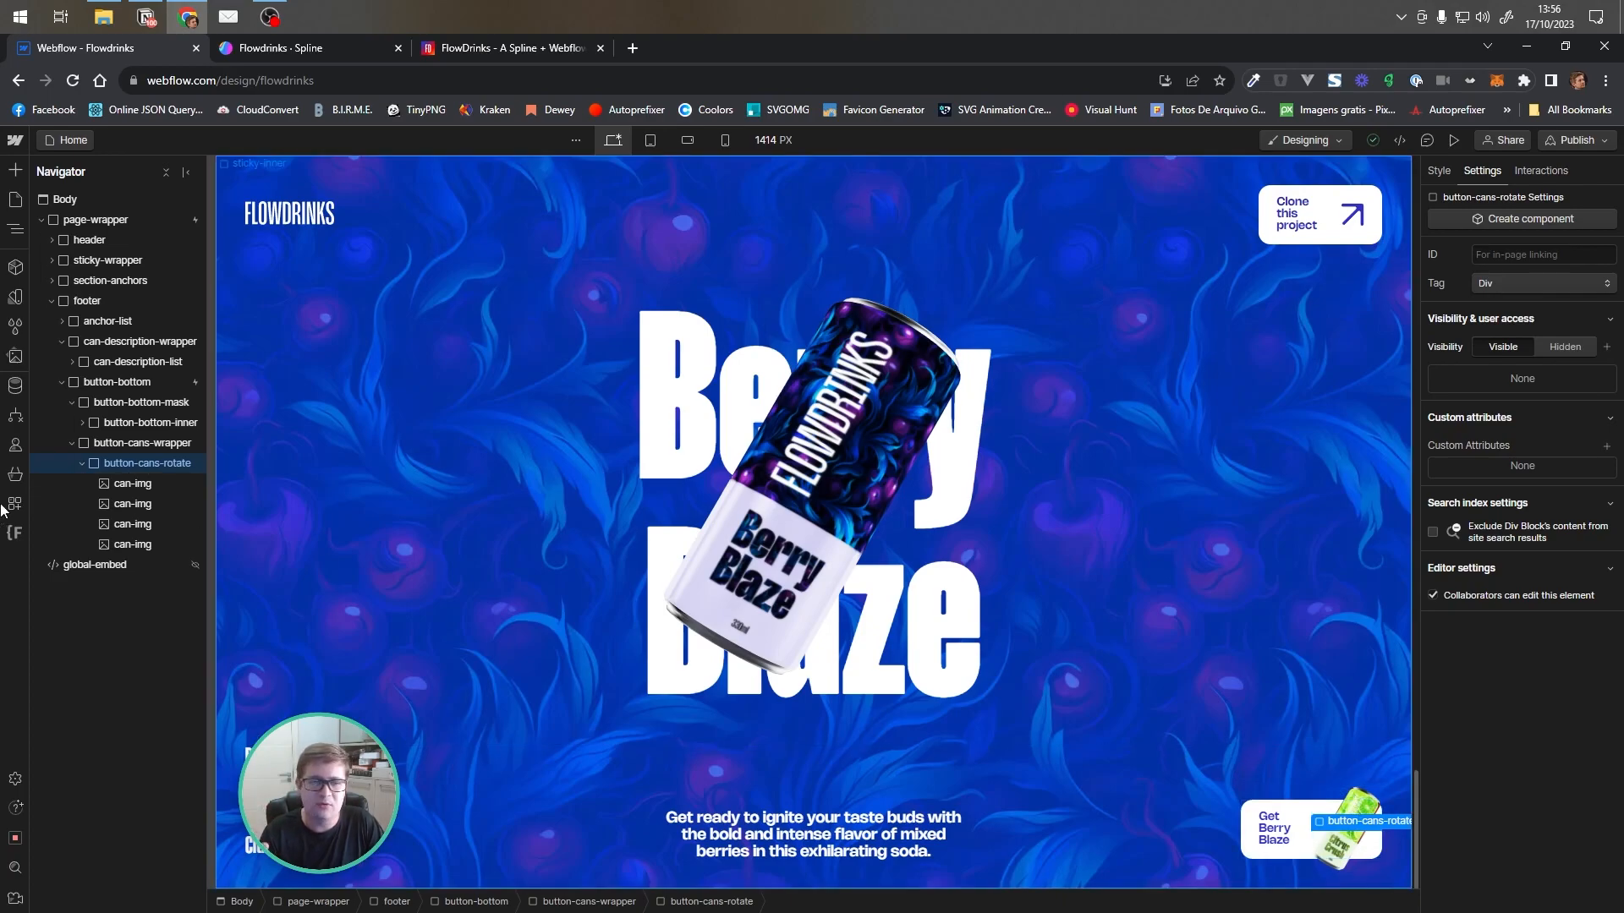
left_click(66, 441)
left_click(61, 385)
left_click(51, 301)
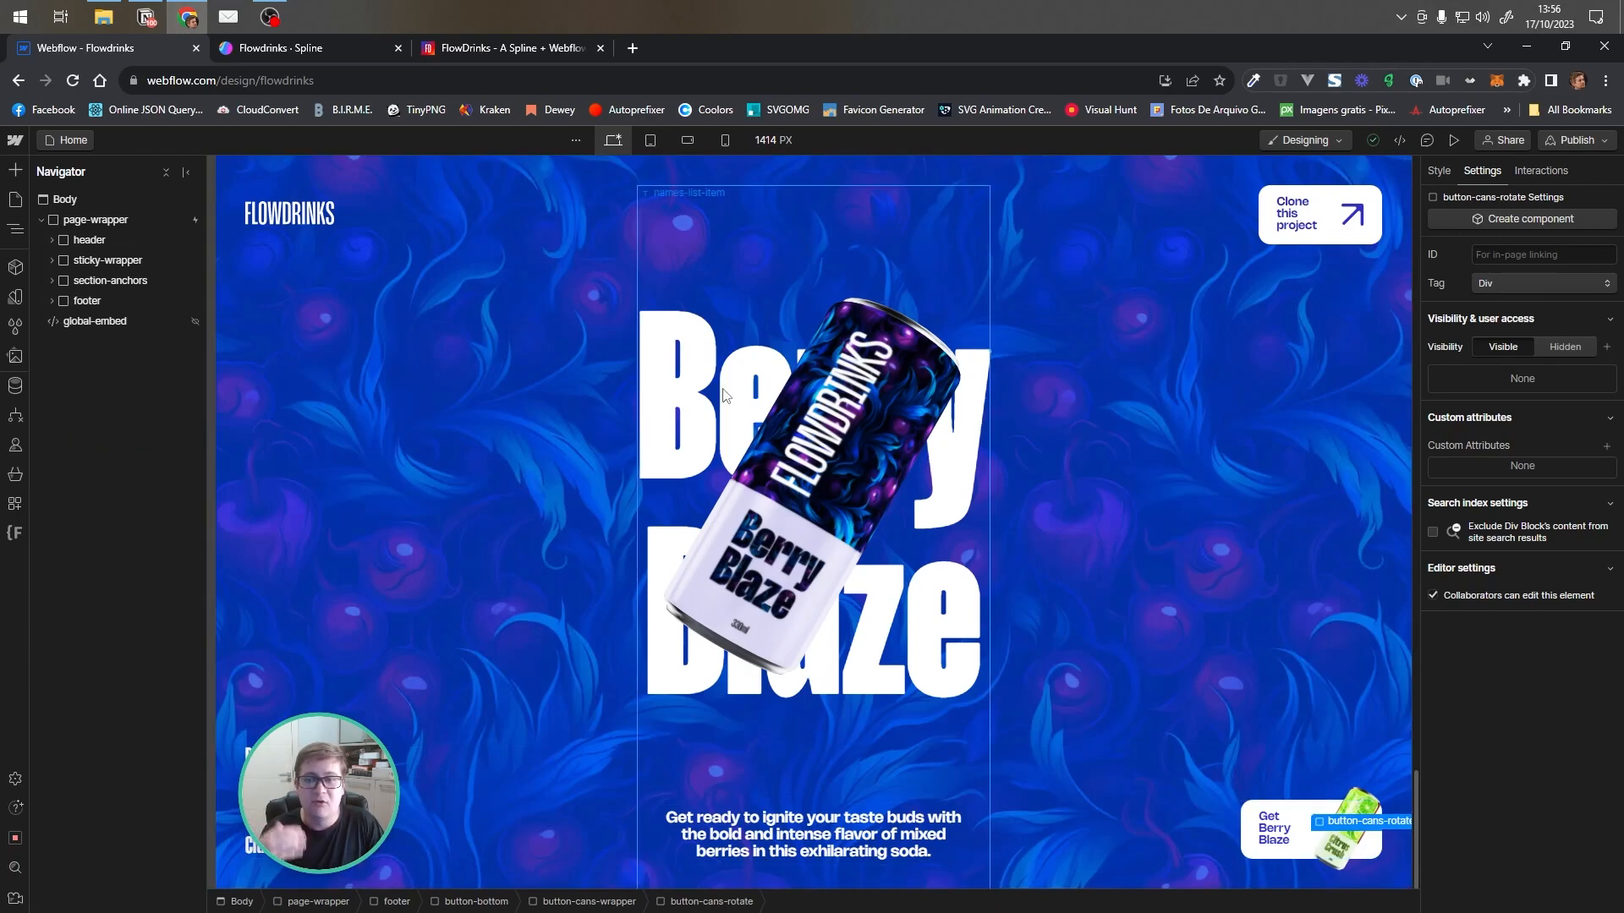
Inspect page-wrapper's Page Scroll while-scrolling interaction and its scroll animation boundaries
left_click(139, 217)
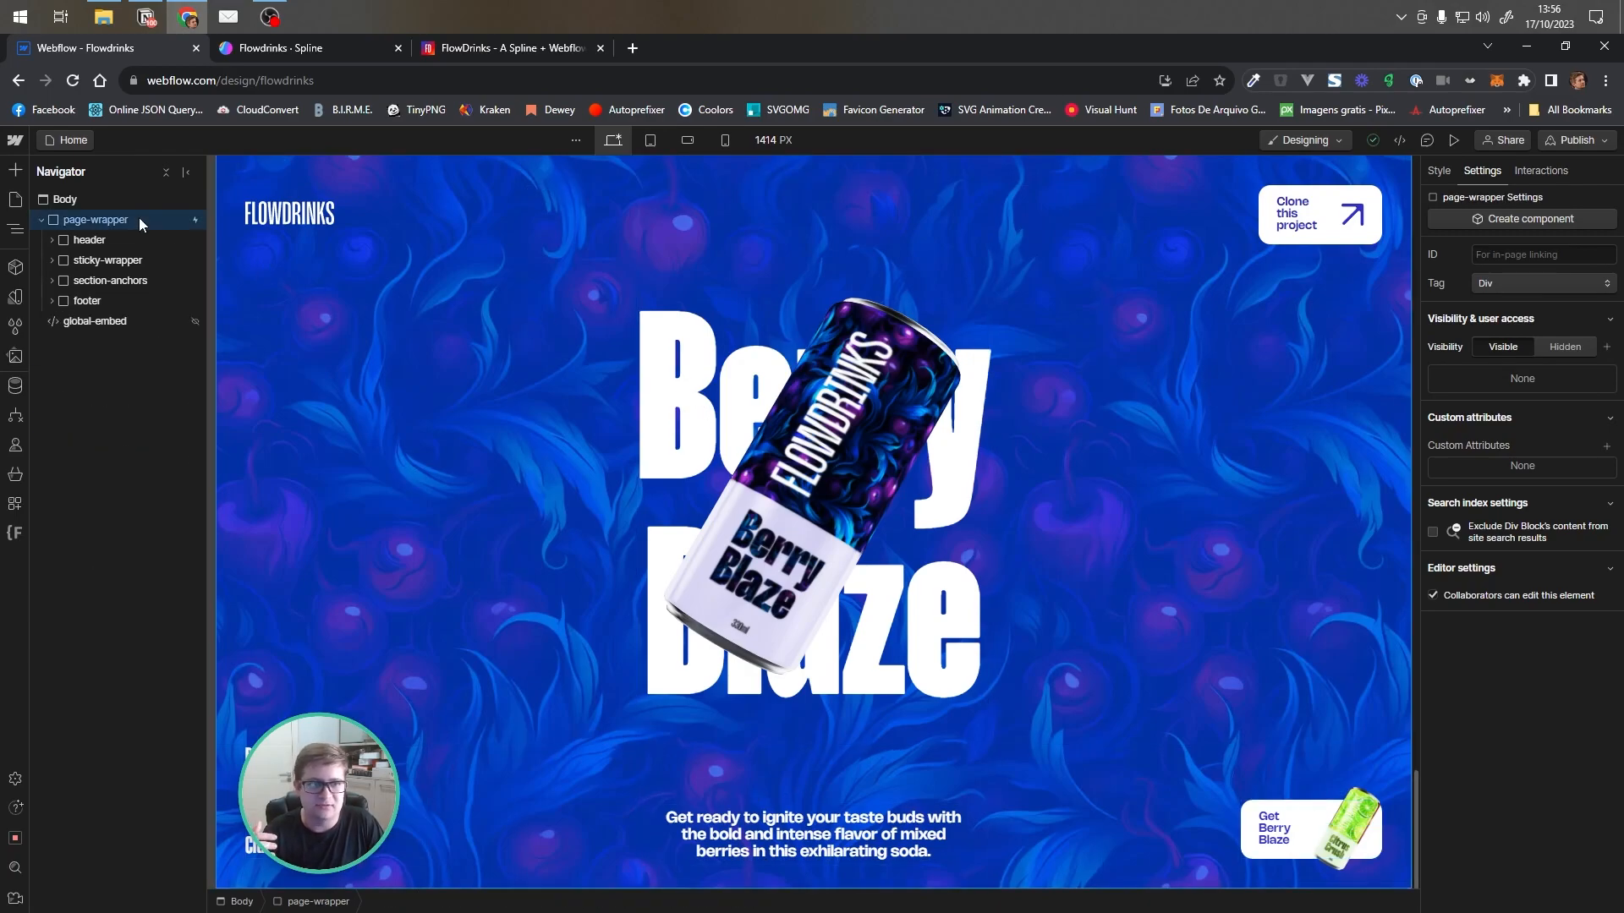
left_click(1540, 170)
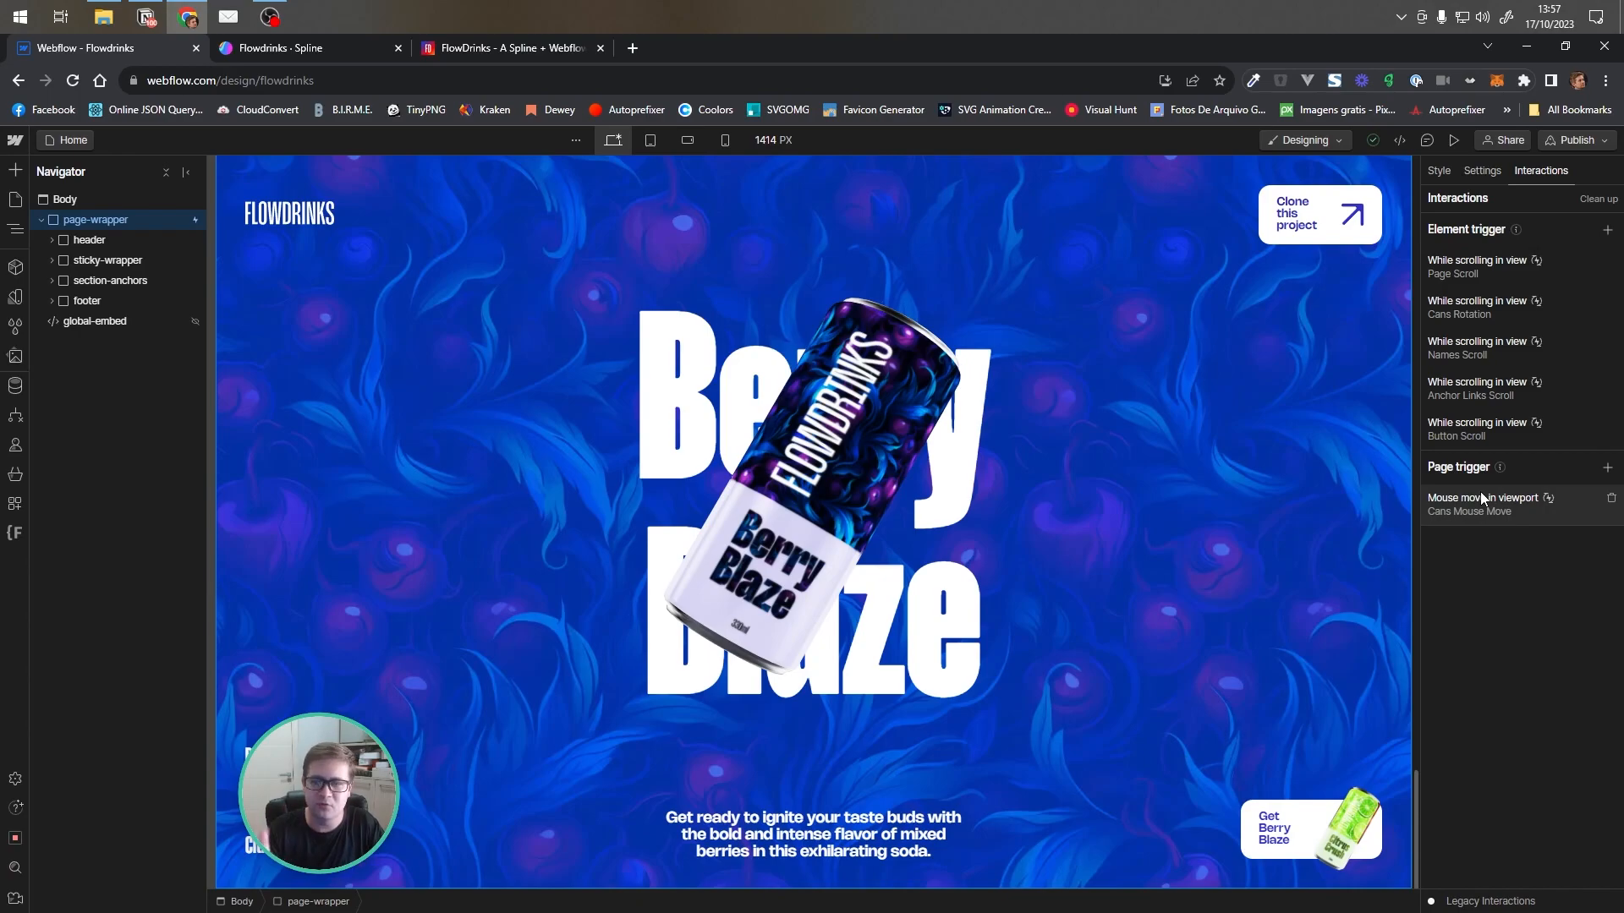
left_click(1500, 277)
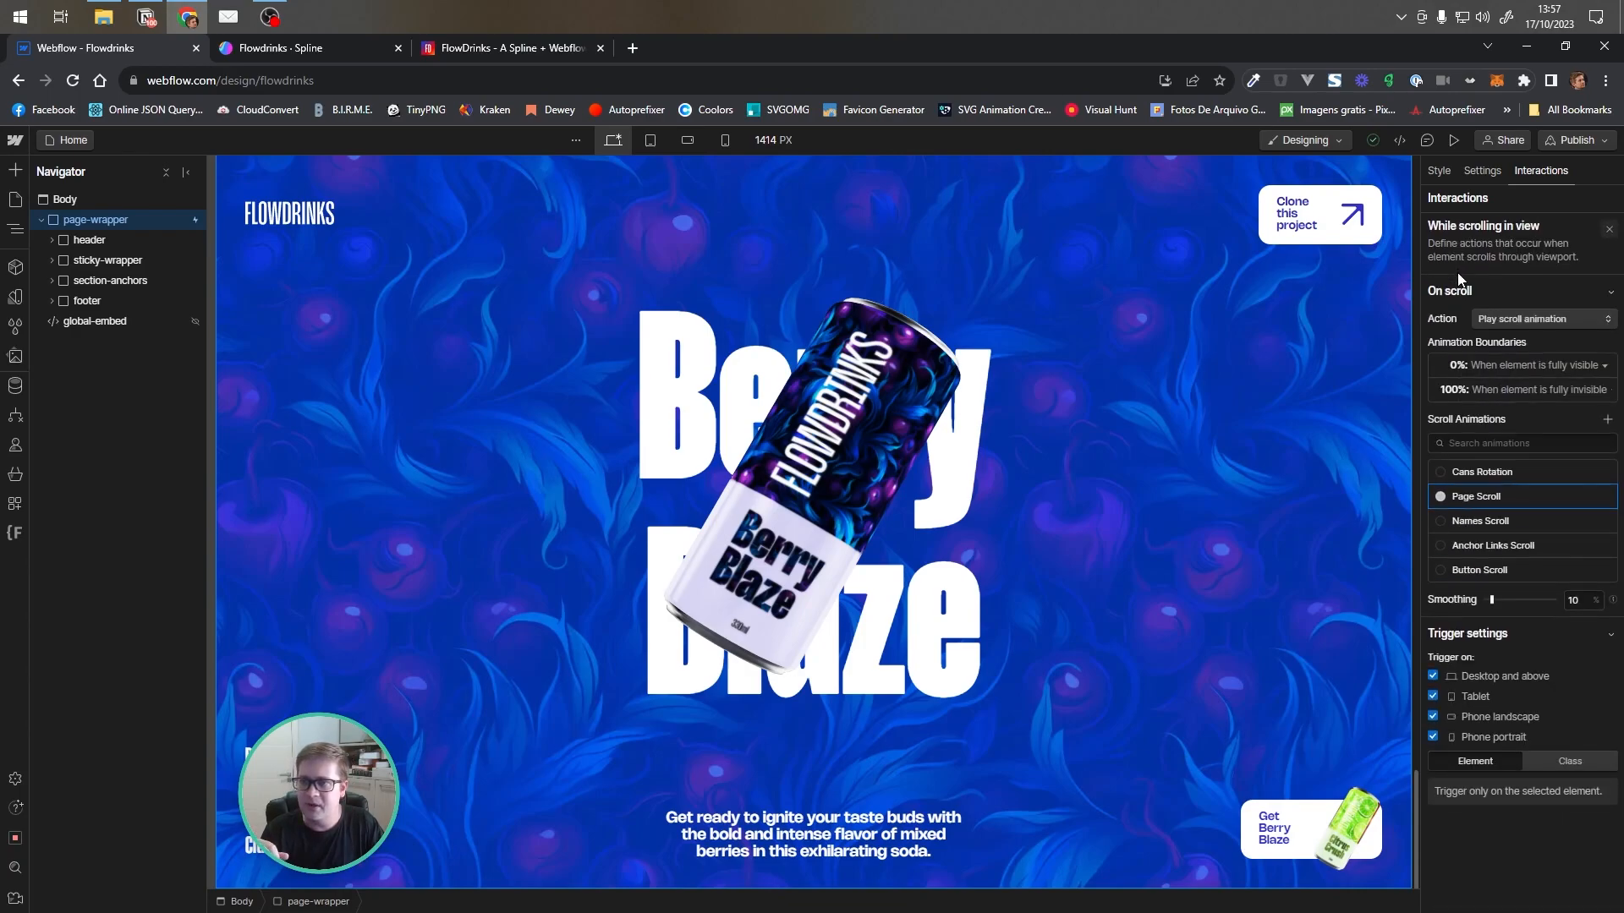
left_click(1545, 367)
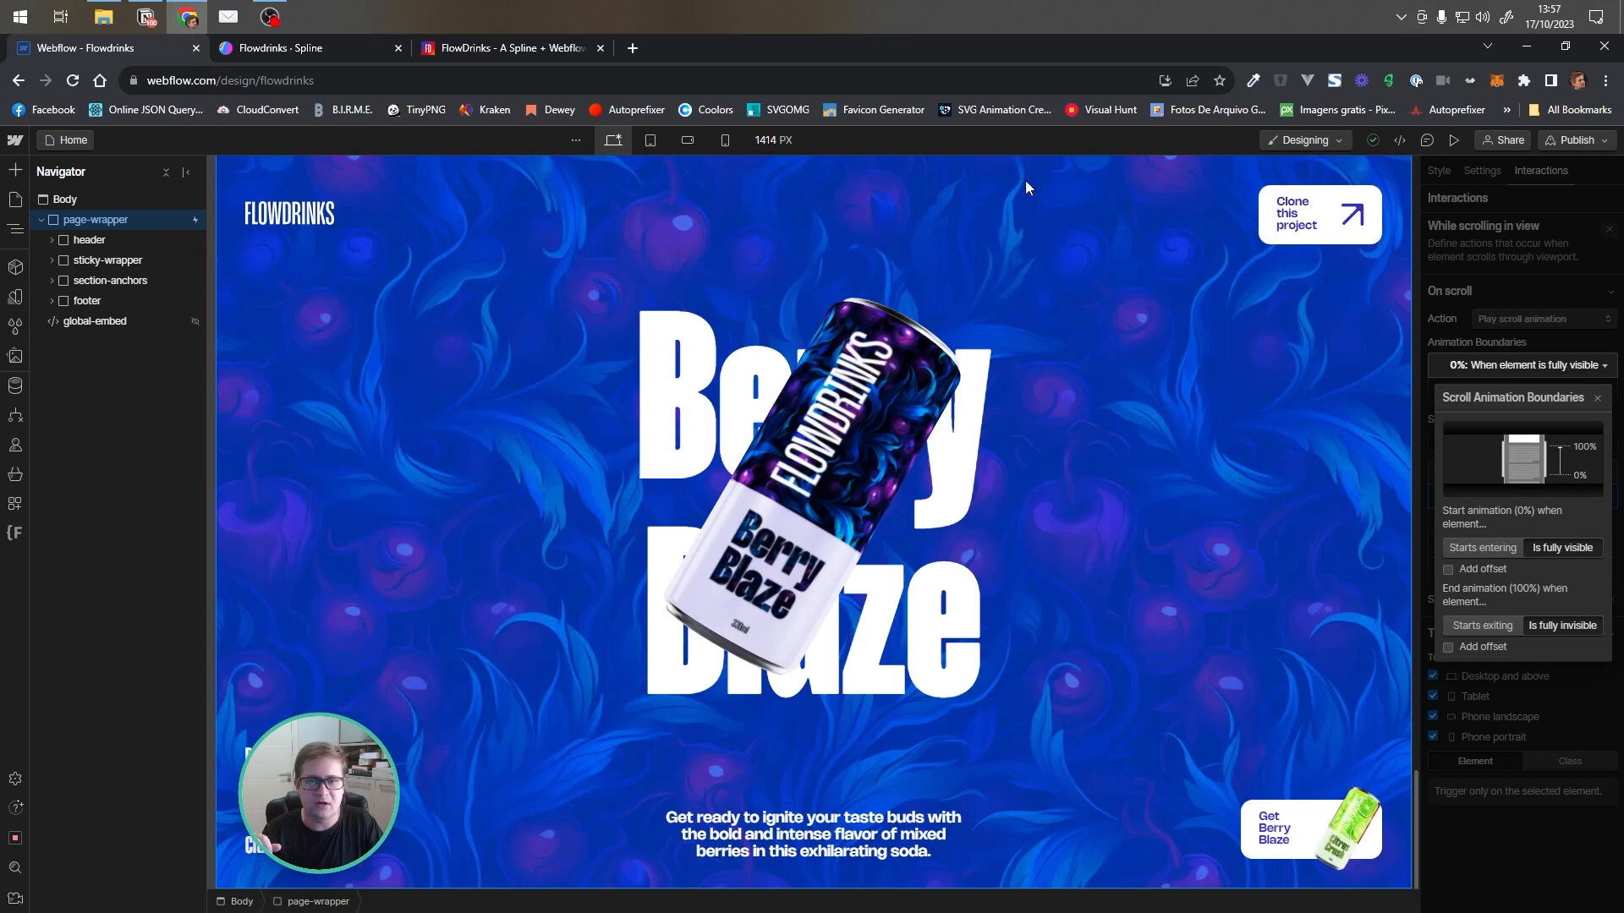
left_click(1550, 341)
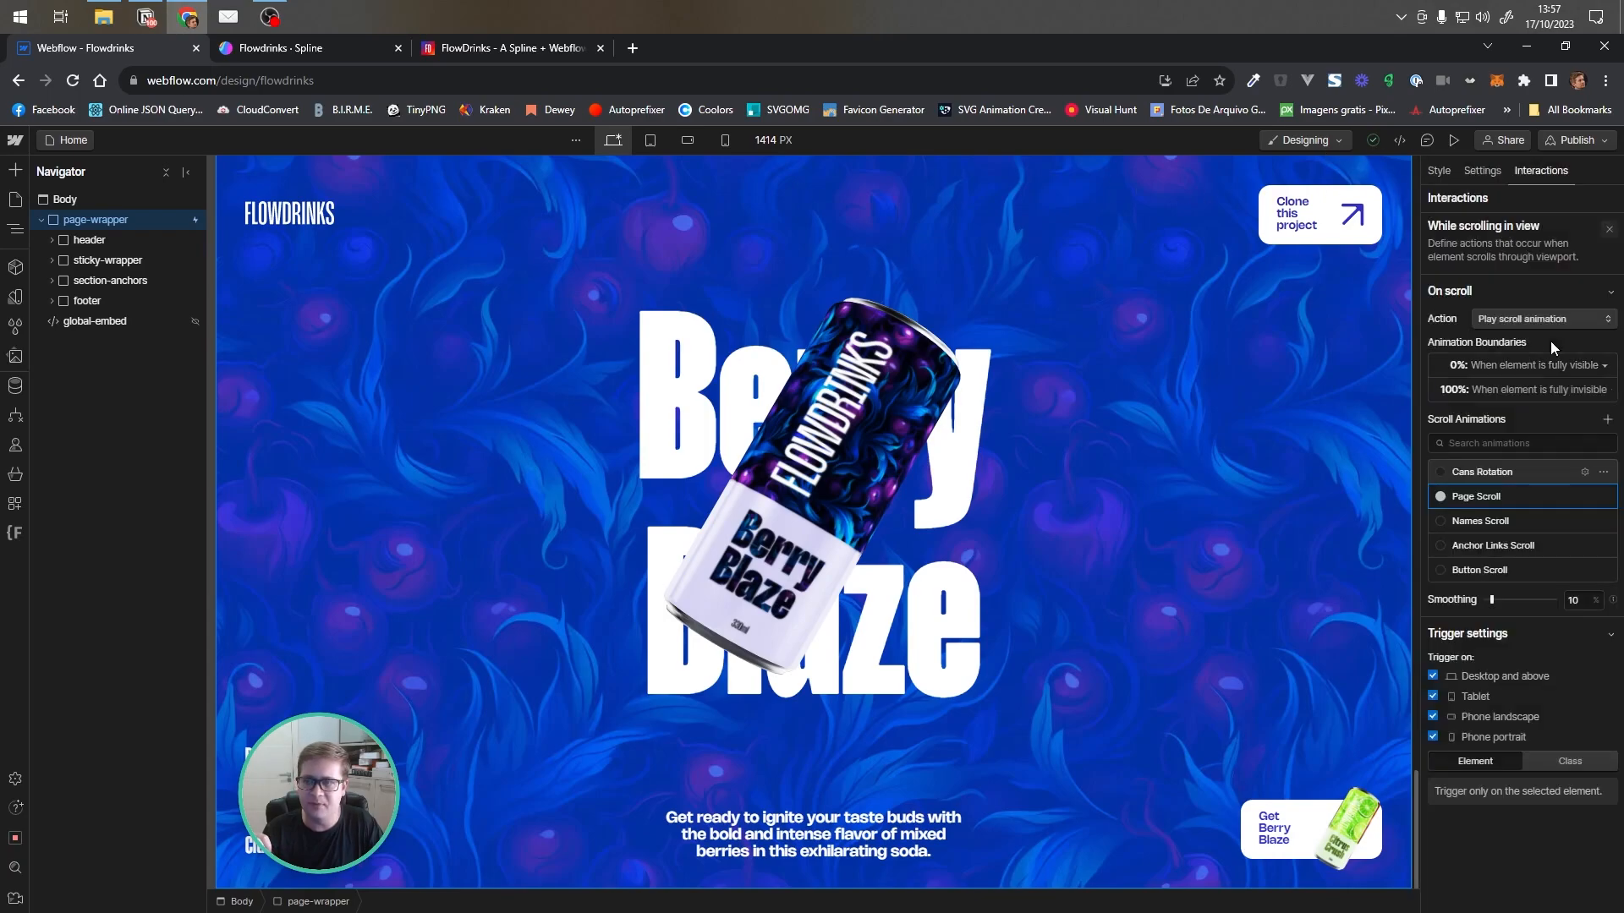
Open the Page Scroll animation and step through its lottie-bg and spline-scene keyframes from 0% to 83.3%
left_click(1473, 496)
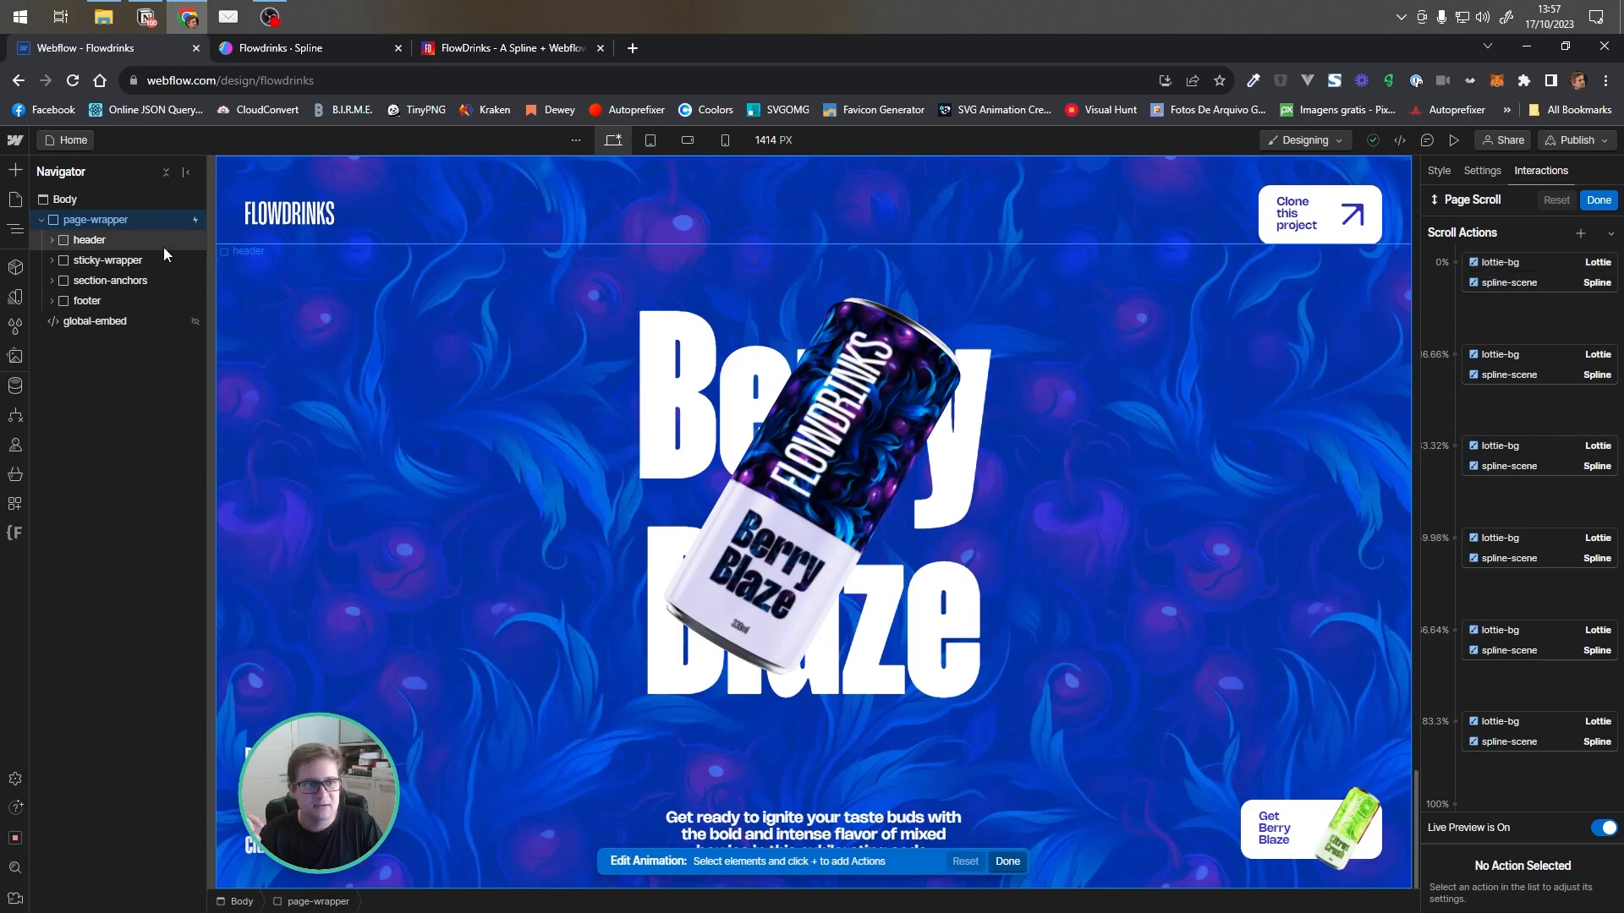
left_click(51, 281)
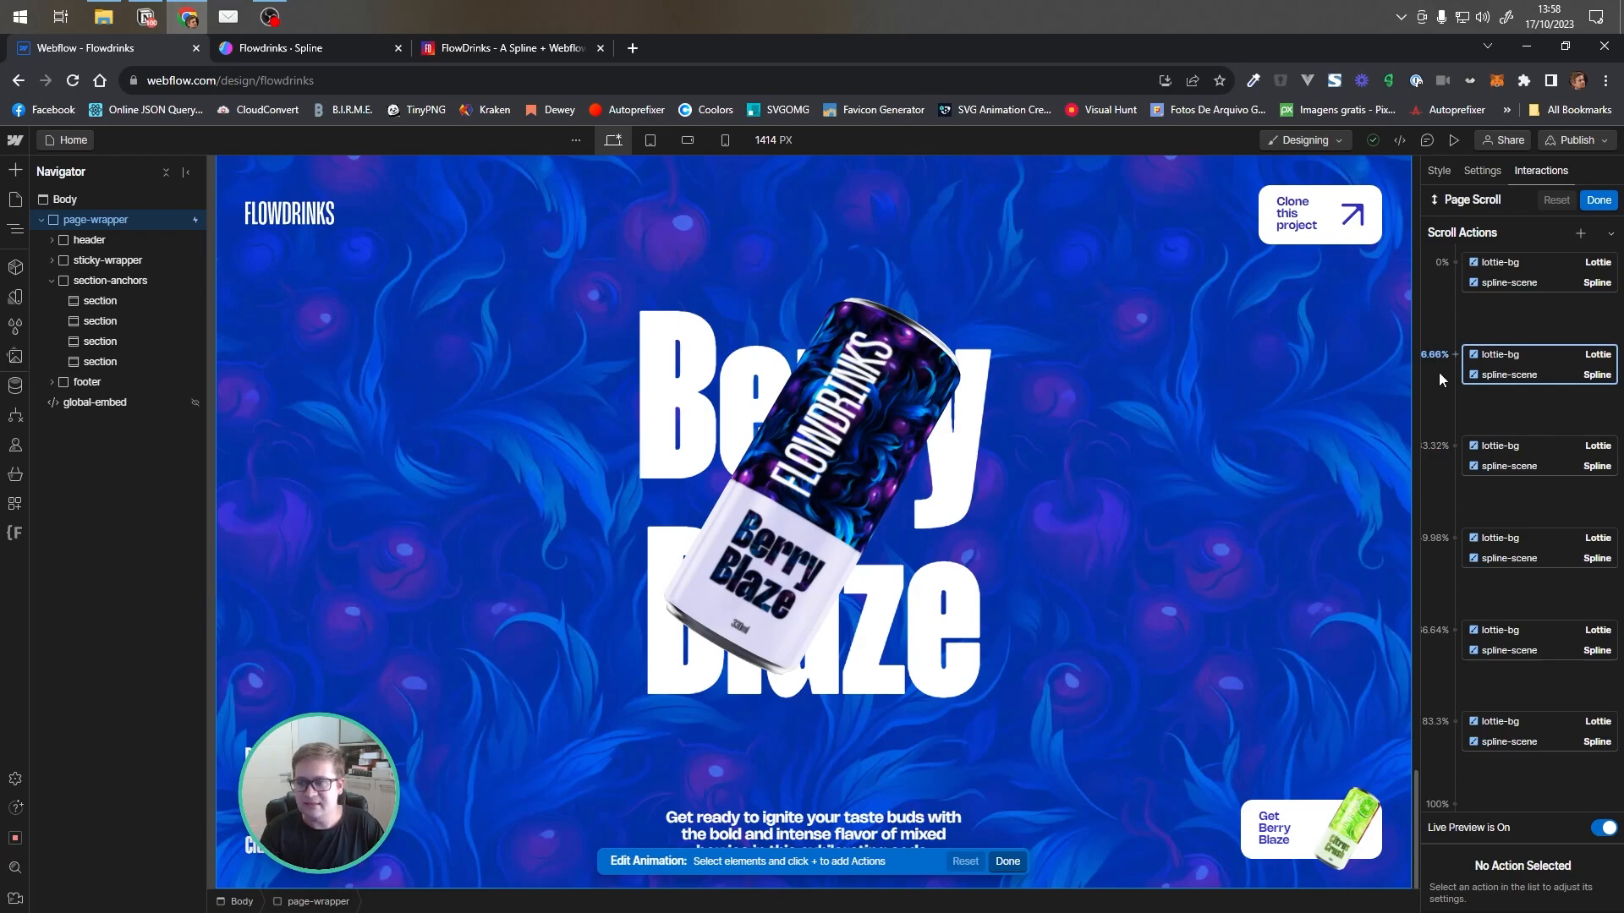
left_click(1476, 356)
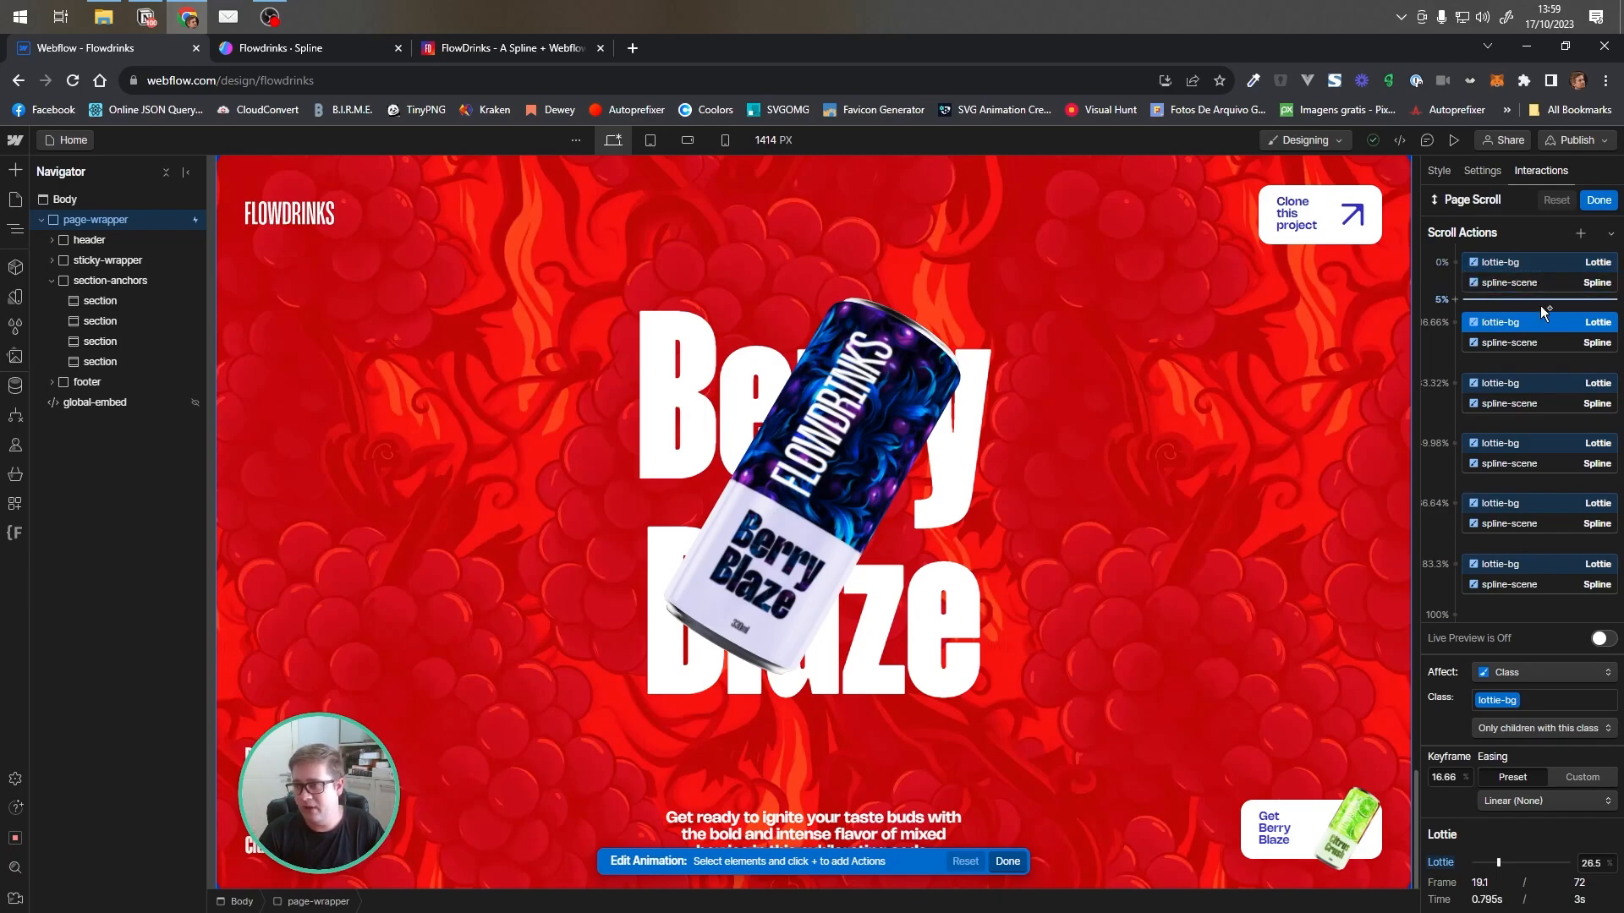
left_click(1519, 262)
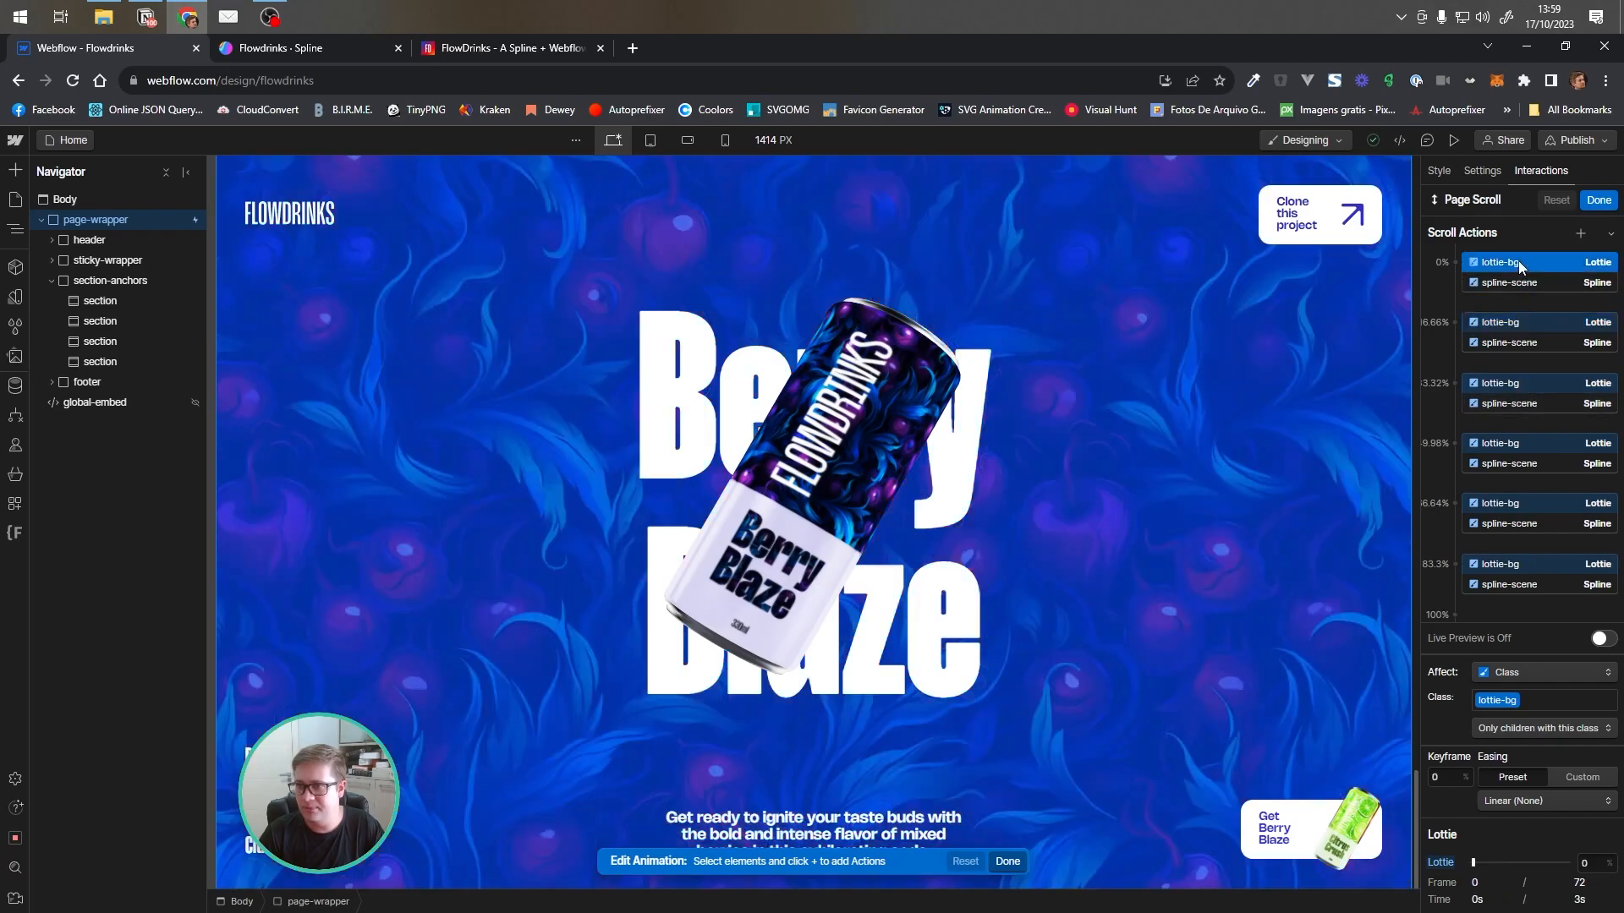
left_click(1532, 322)
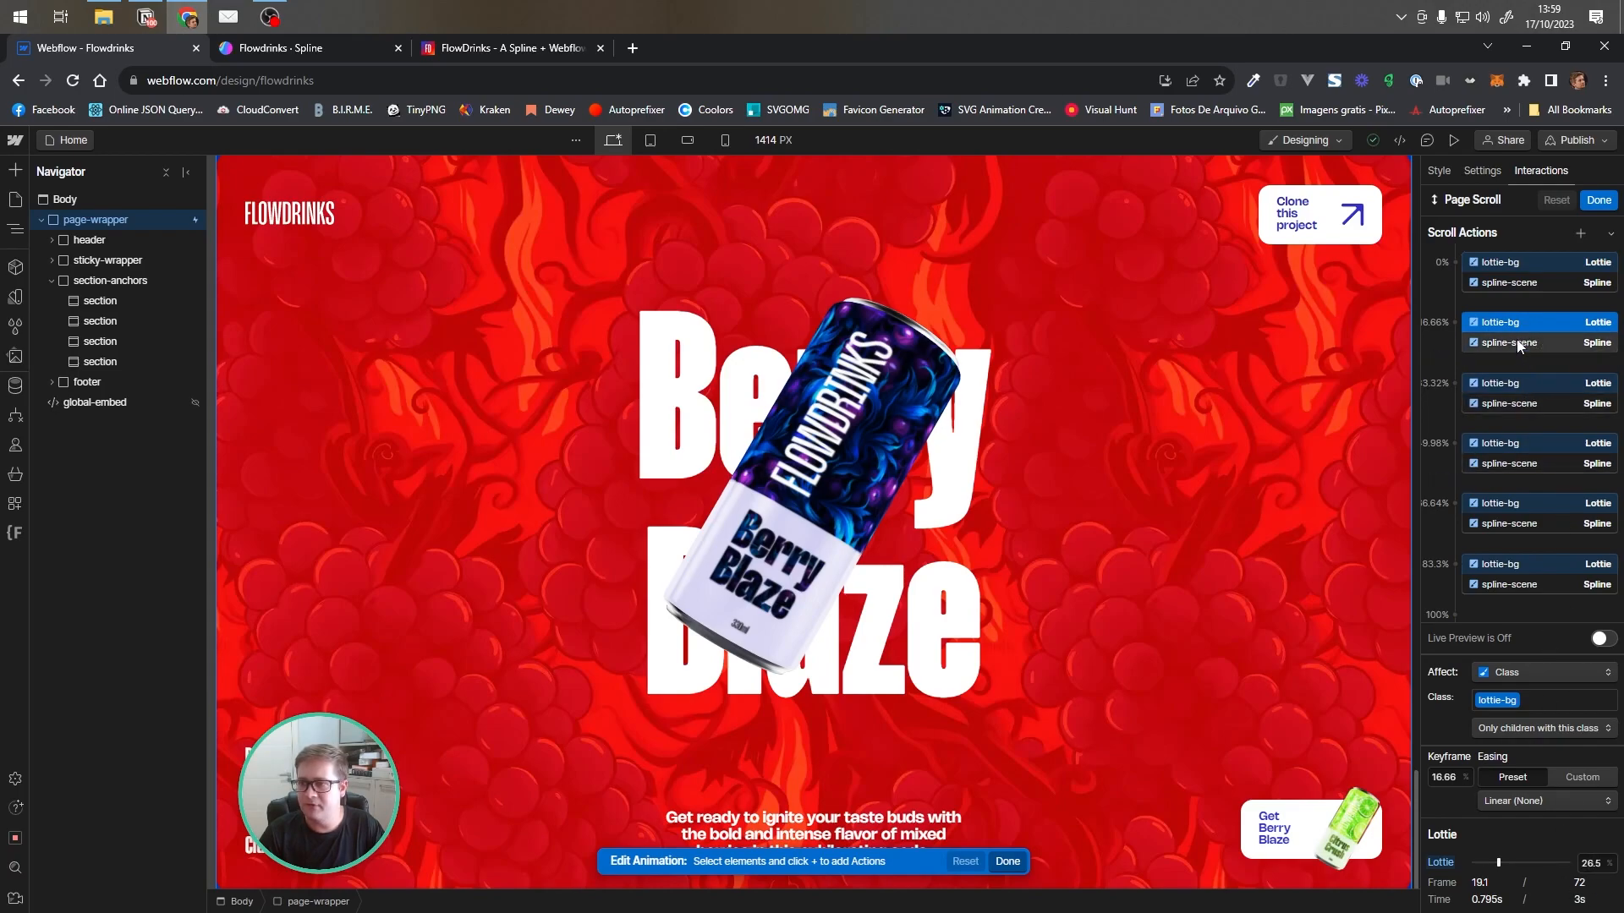
left_click(1531, 382)
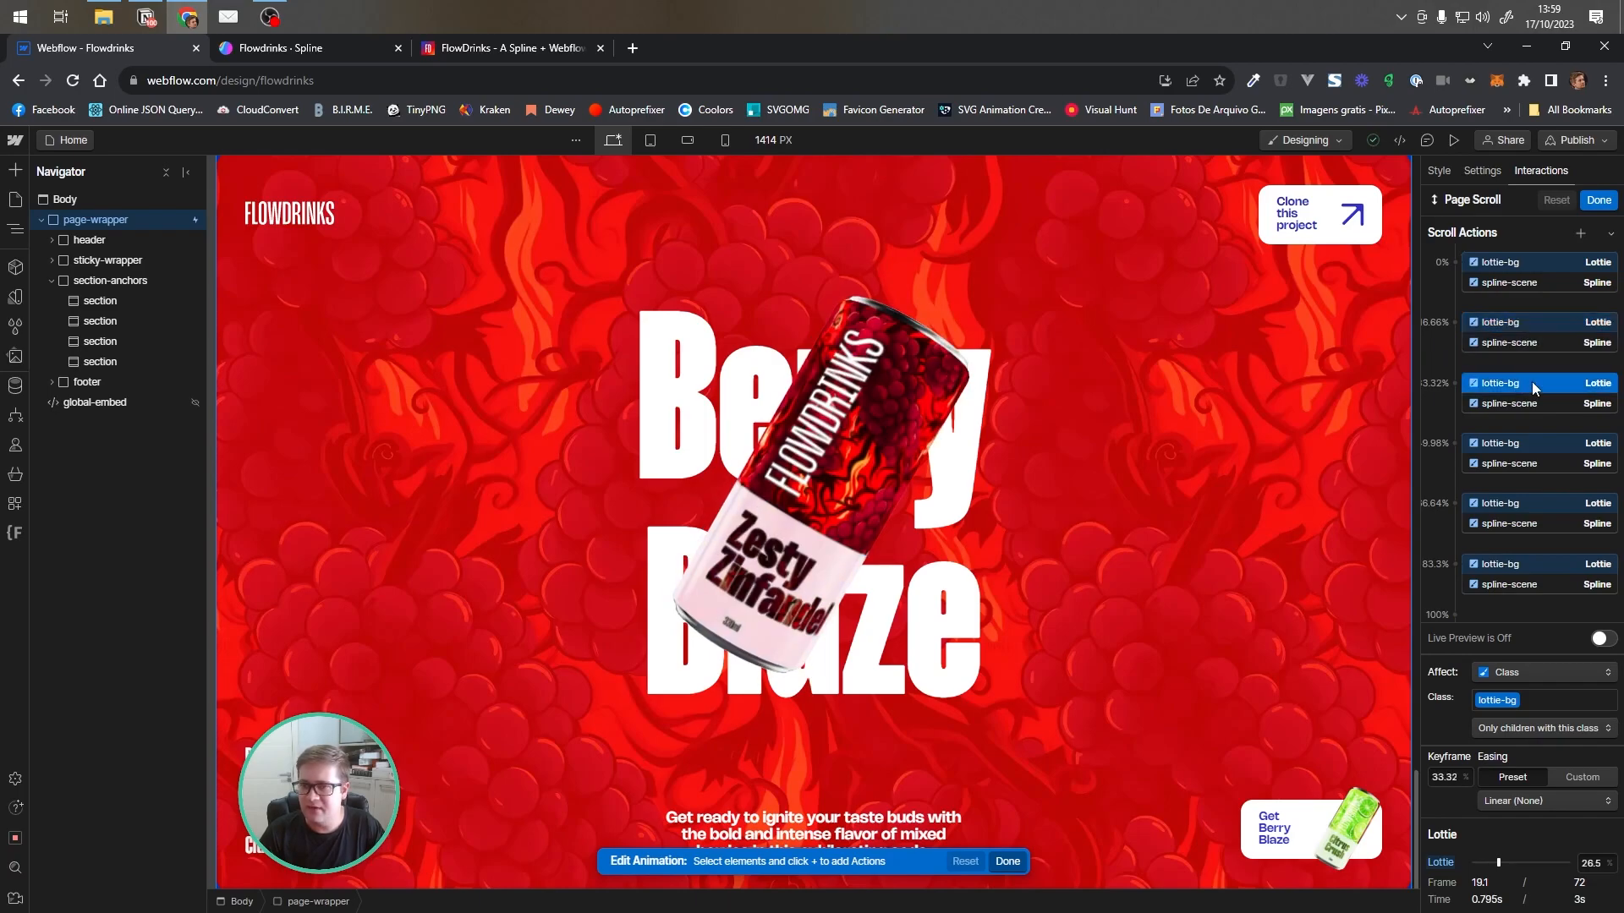
left_click(1535, 442)
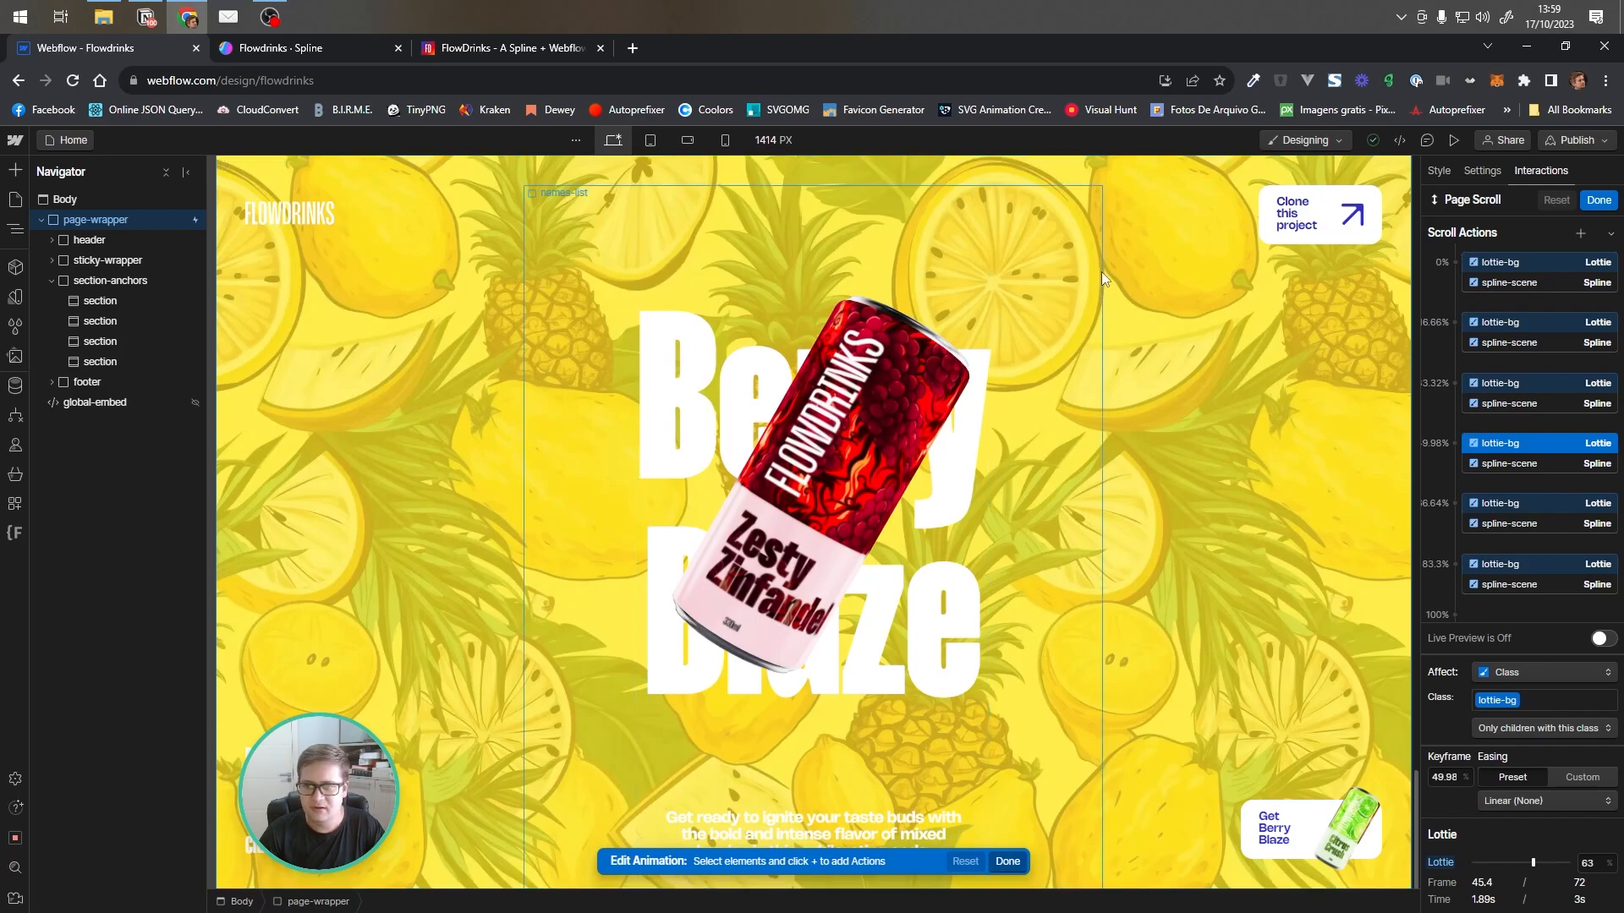
left_click(1526, 500)
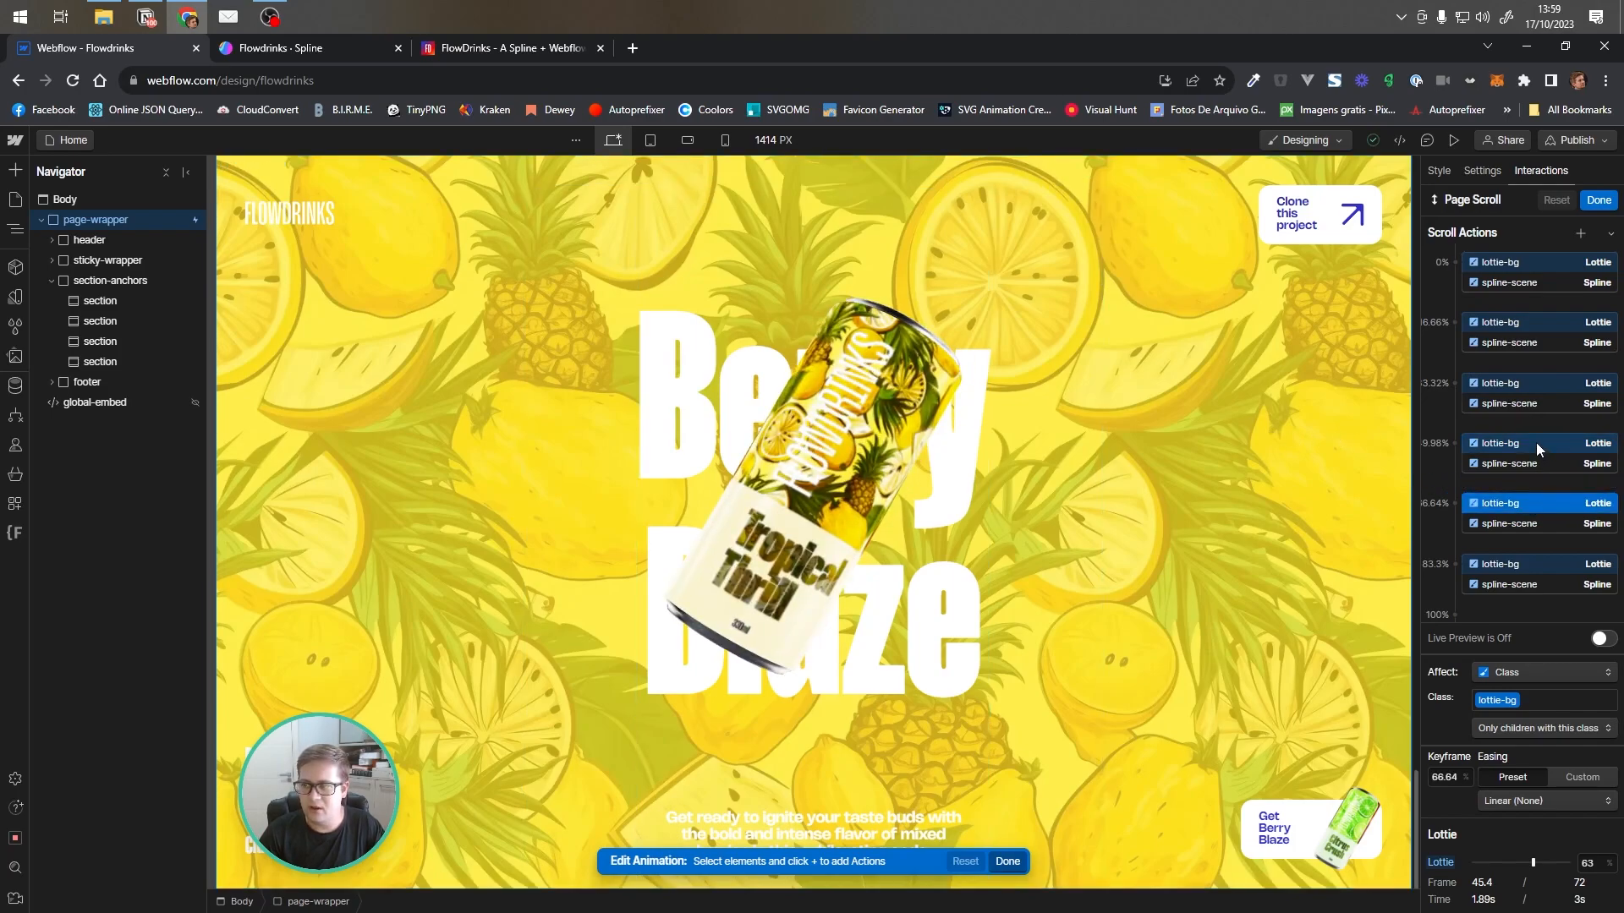
left_click(1536, 443)
left_click(1542, 506)
left_click(1549, 565)
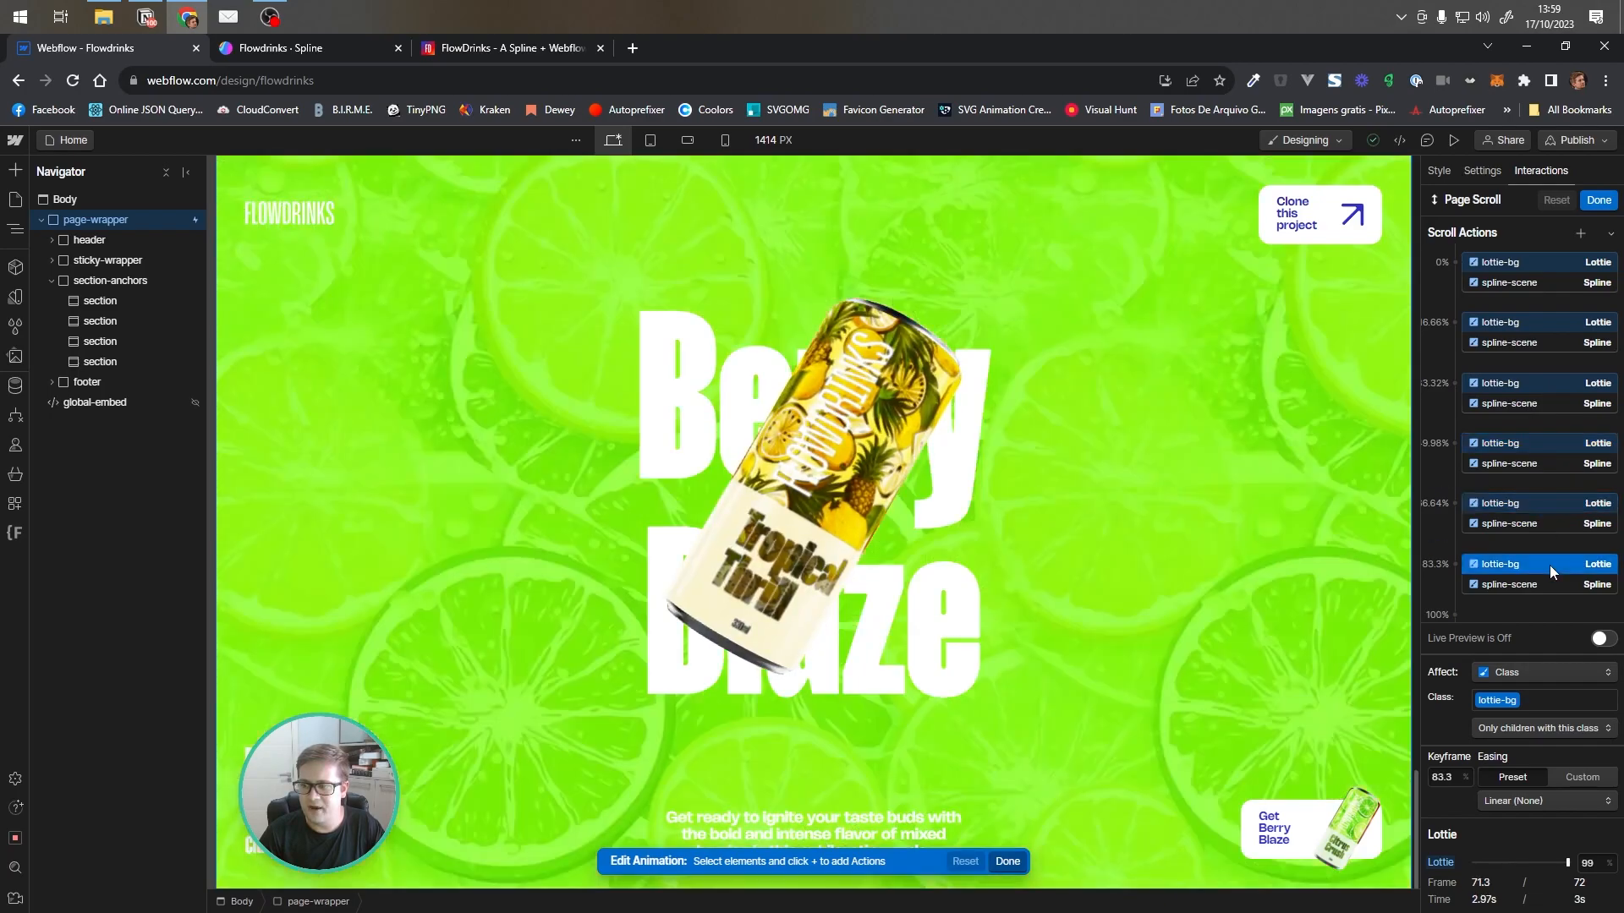
Open the 0% spline-scene keyframe, then in the Spline editor select rotate_group and view the scene through the Personal Camera
left_click(1540, 283)
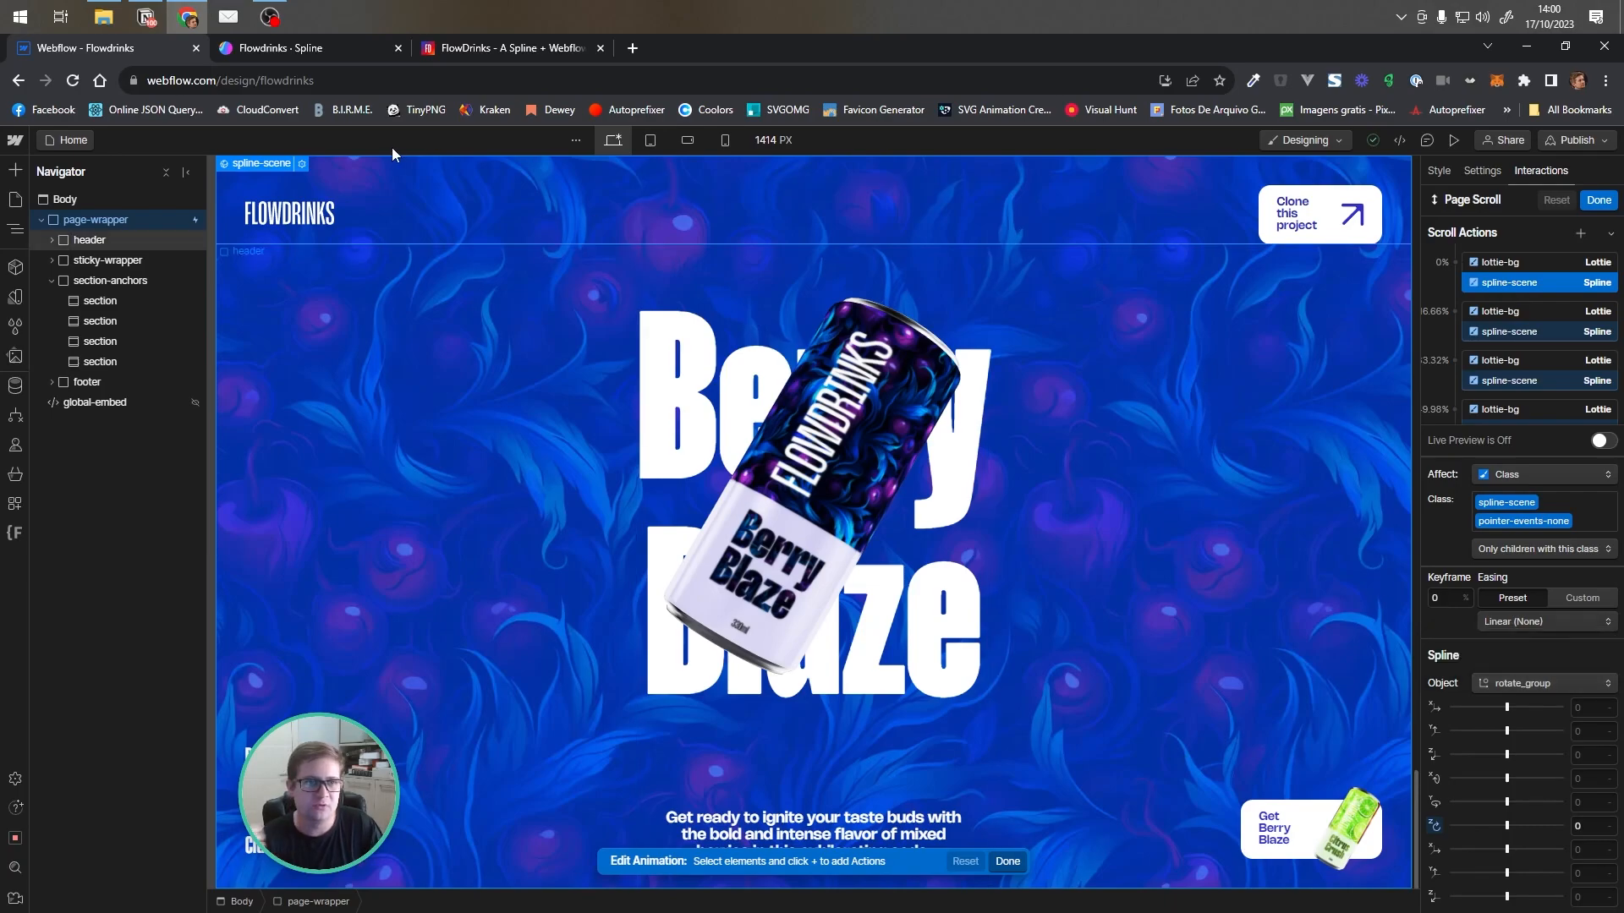
left_click(289, 52)
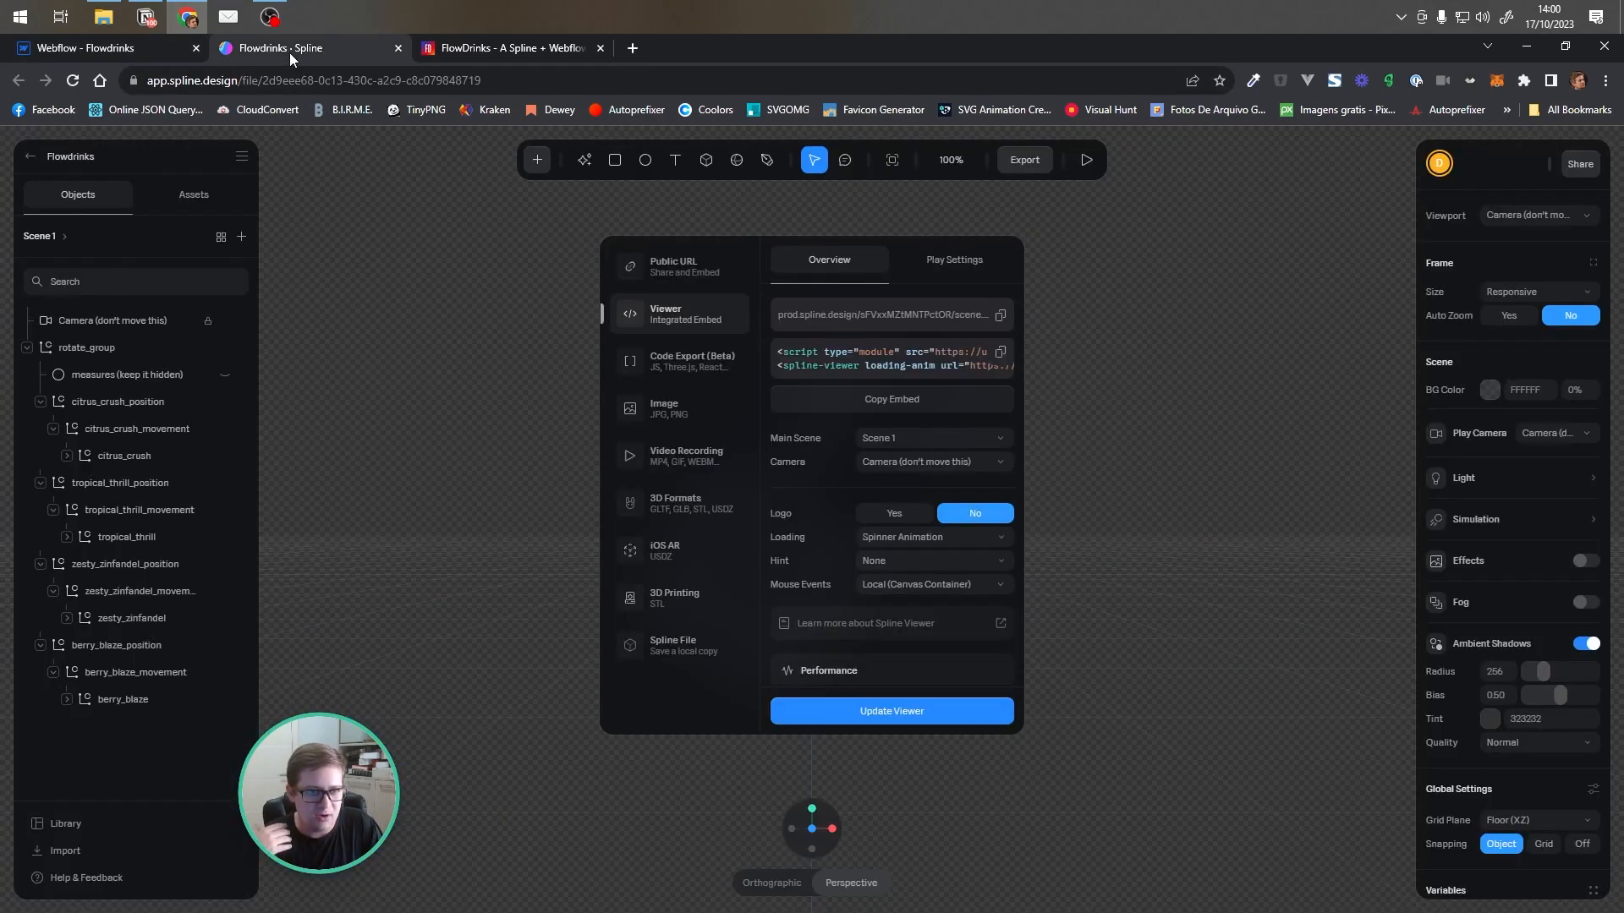
left_click(795, 231)
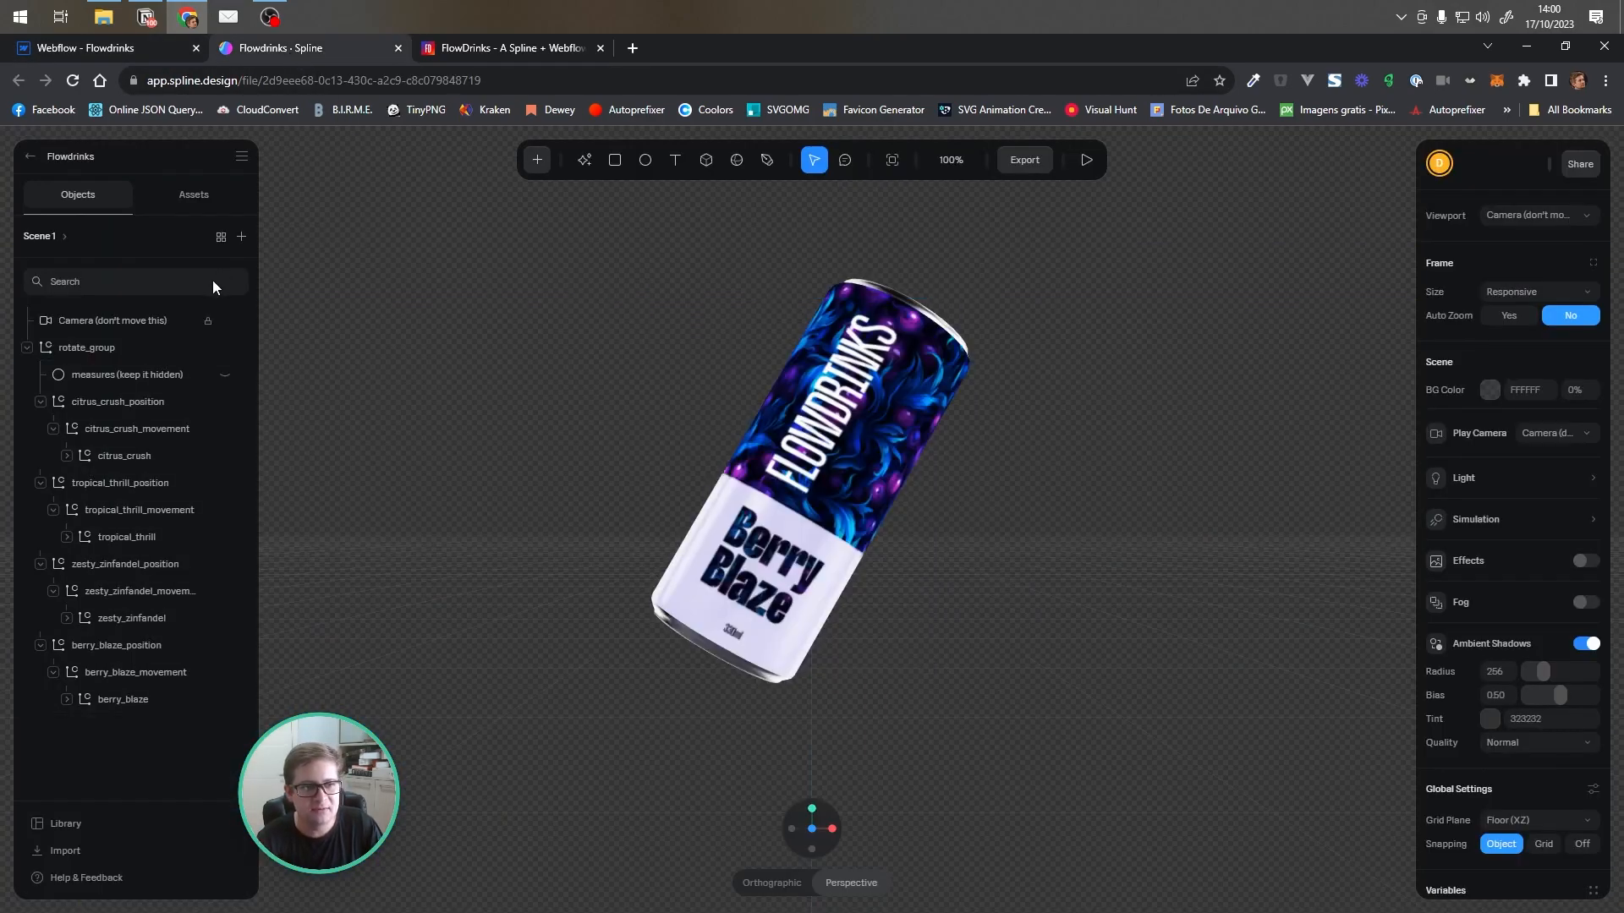
left_click(73, 351)
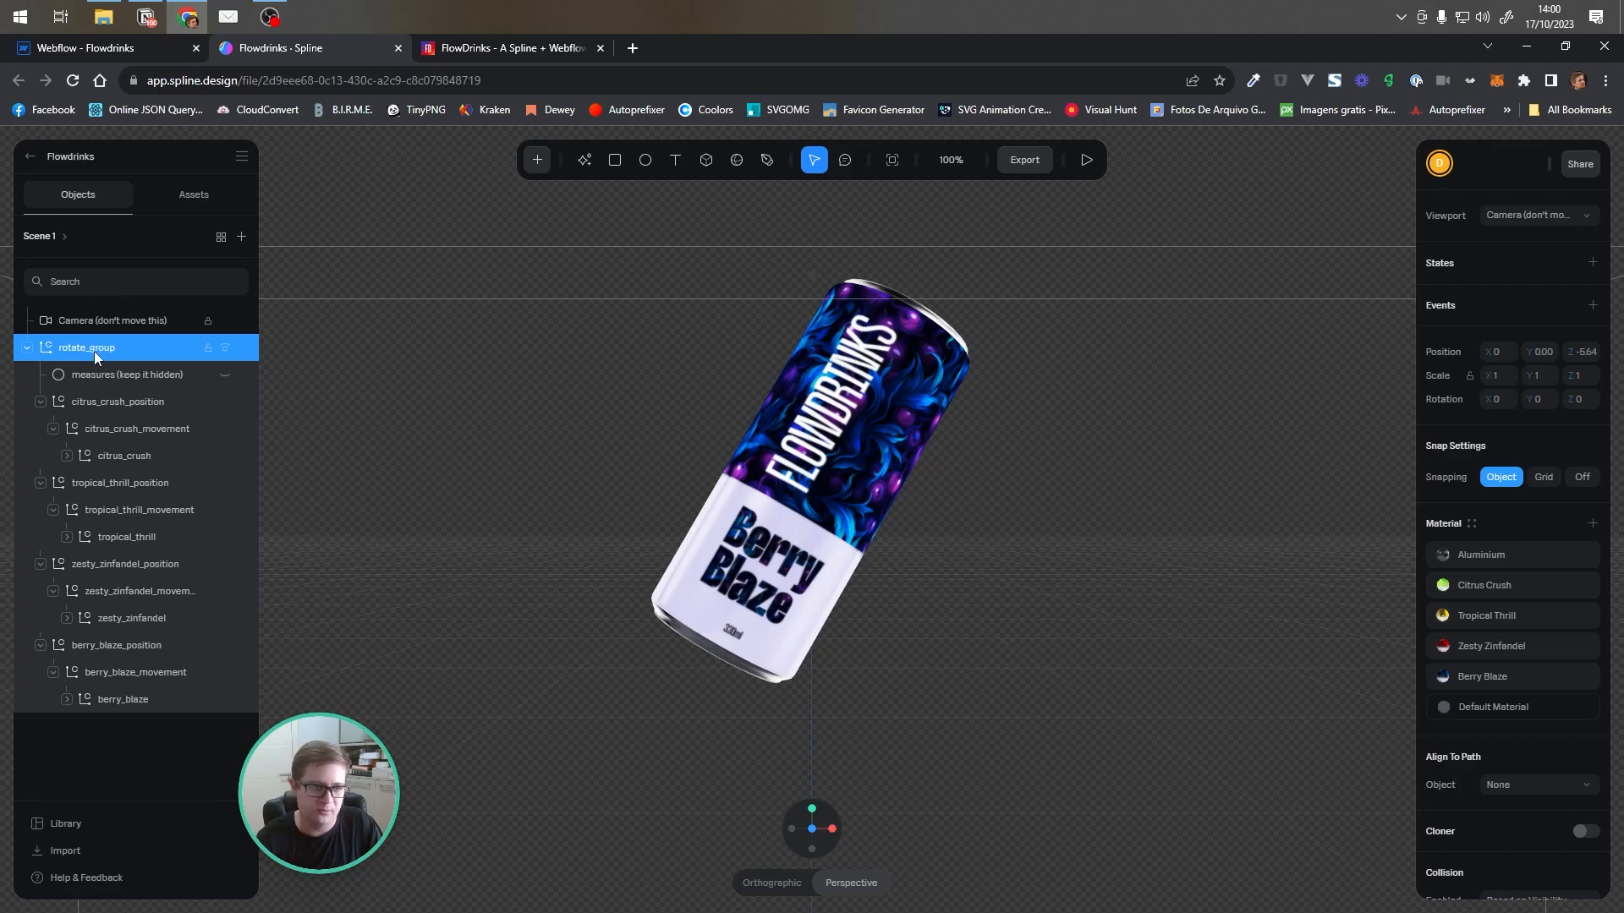
left_click(1538, 216)
left_click(1471, 242)
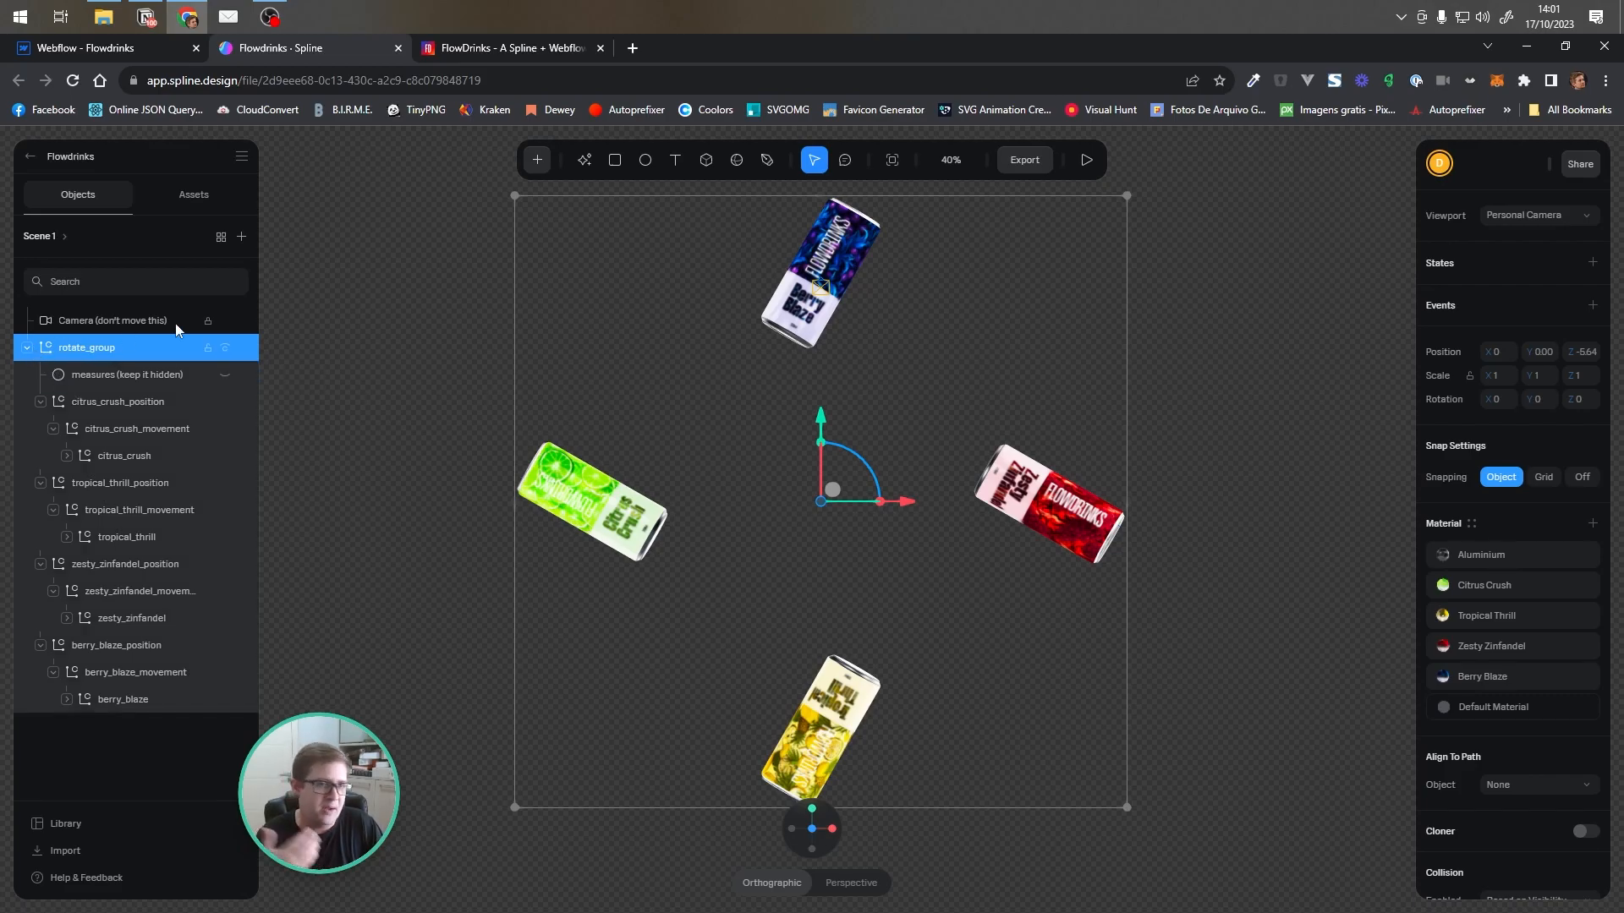
Examine the citrus_crush, citrus_crush_movement and citrus_crush_position objects and their transforms inside rotate_group
left_click(462, 256)
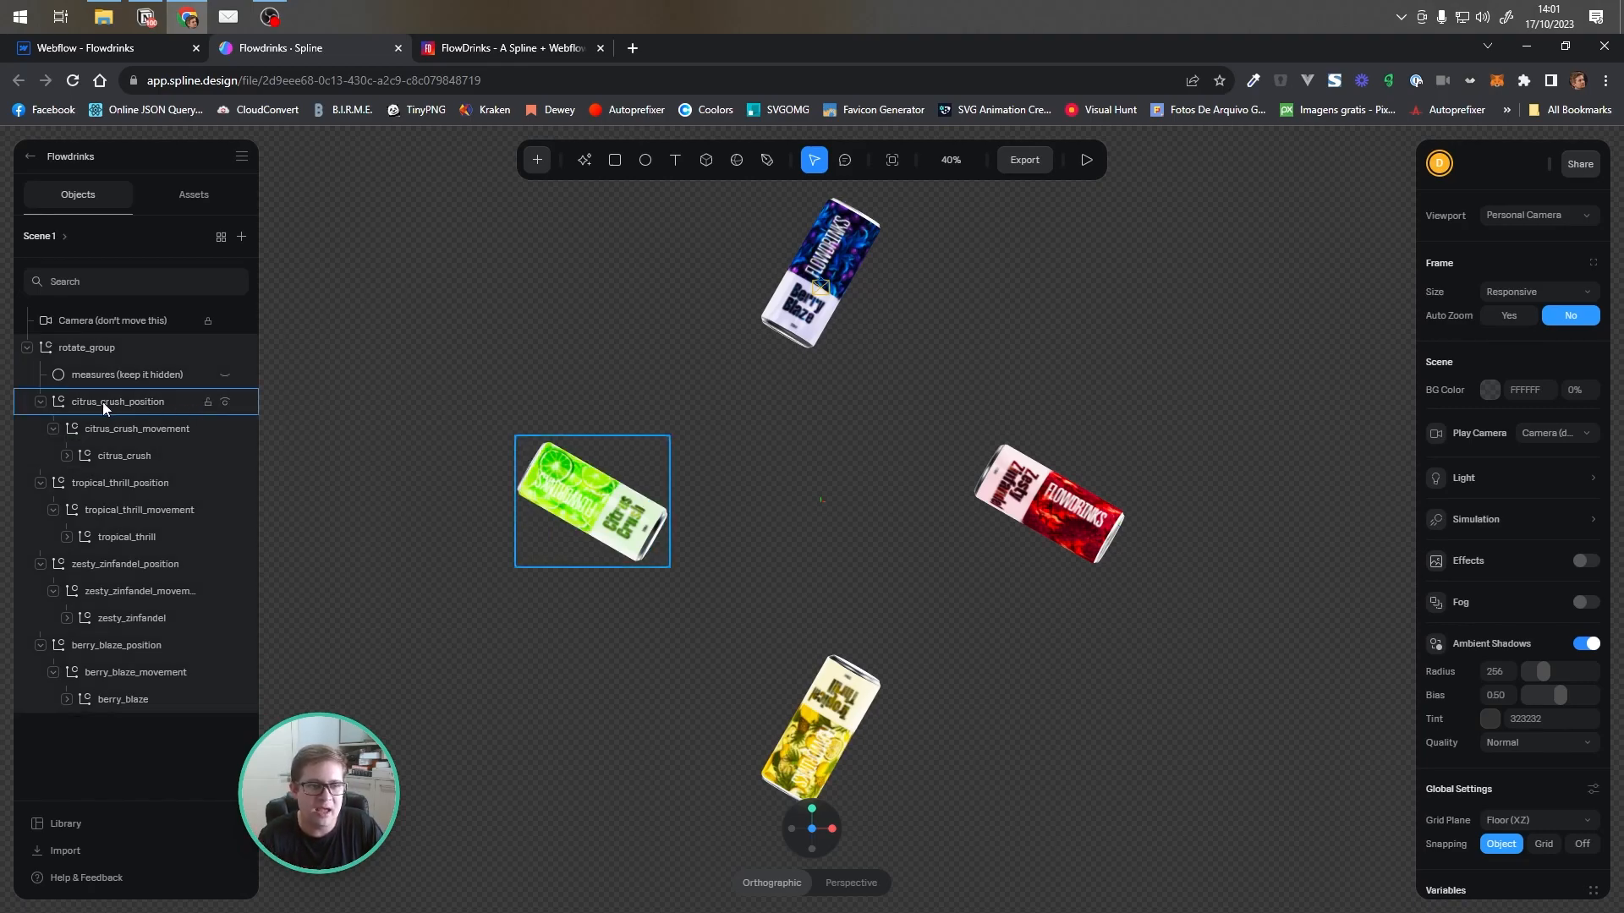
left_click(119, 457)
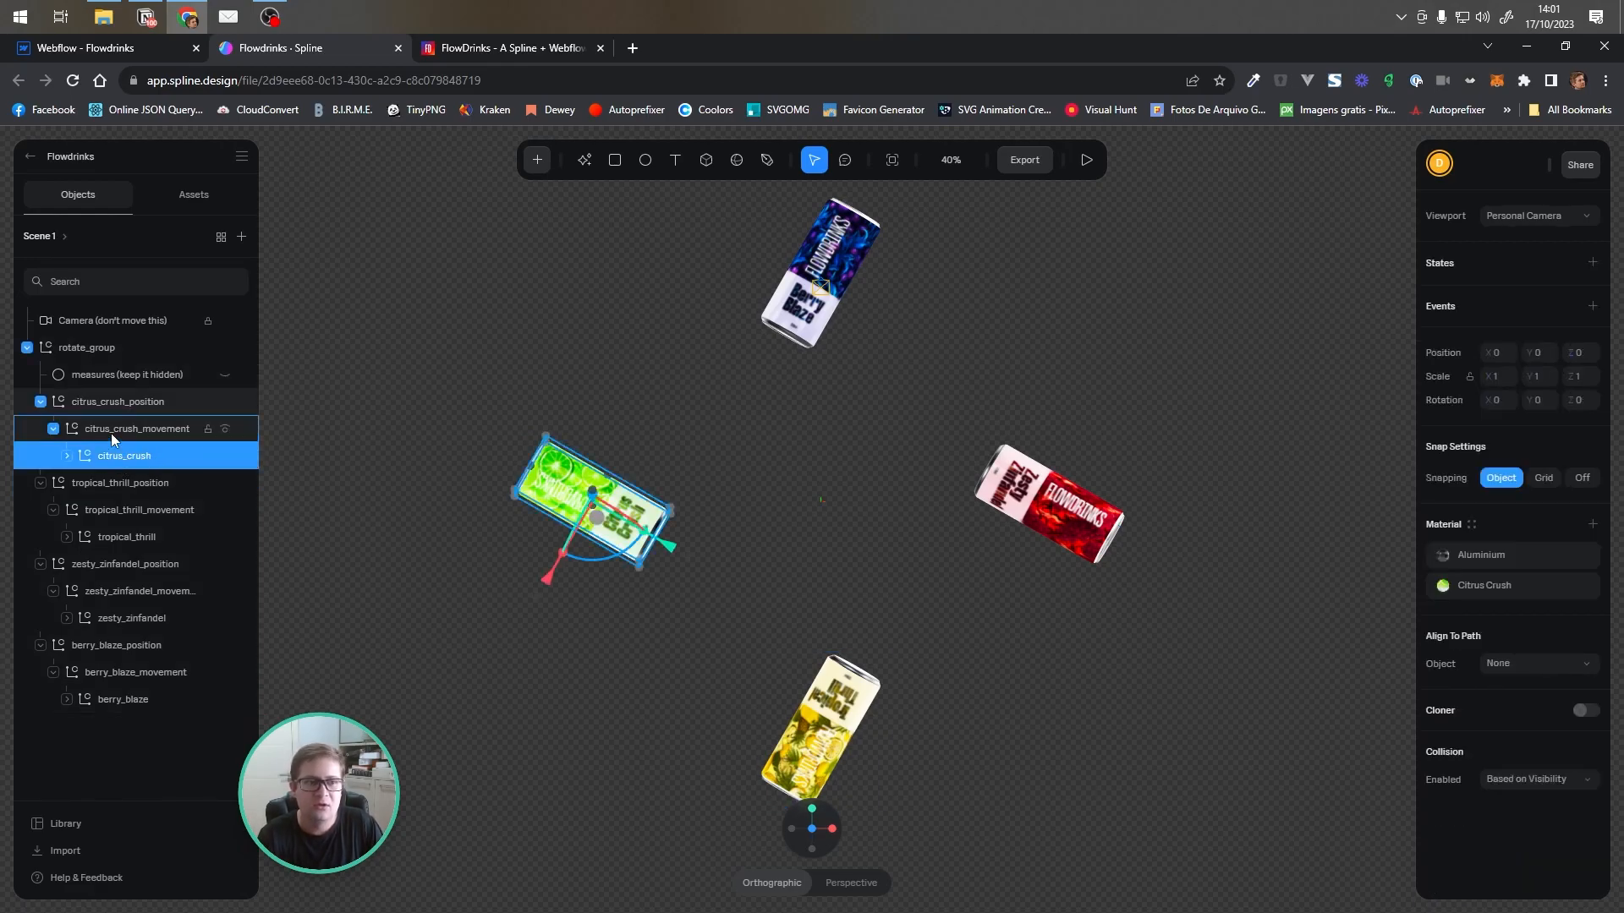
left_click(110, 433)
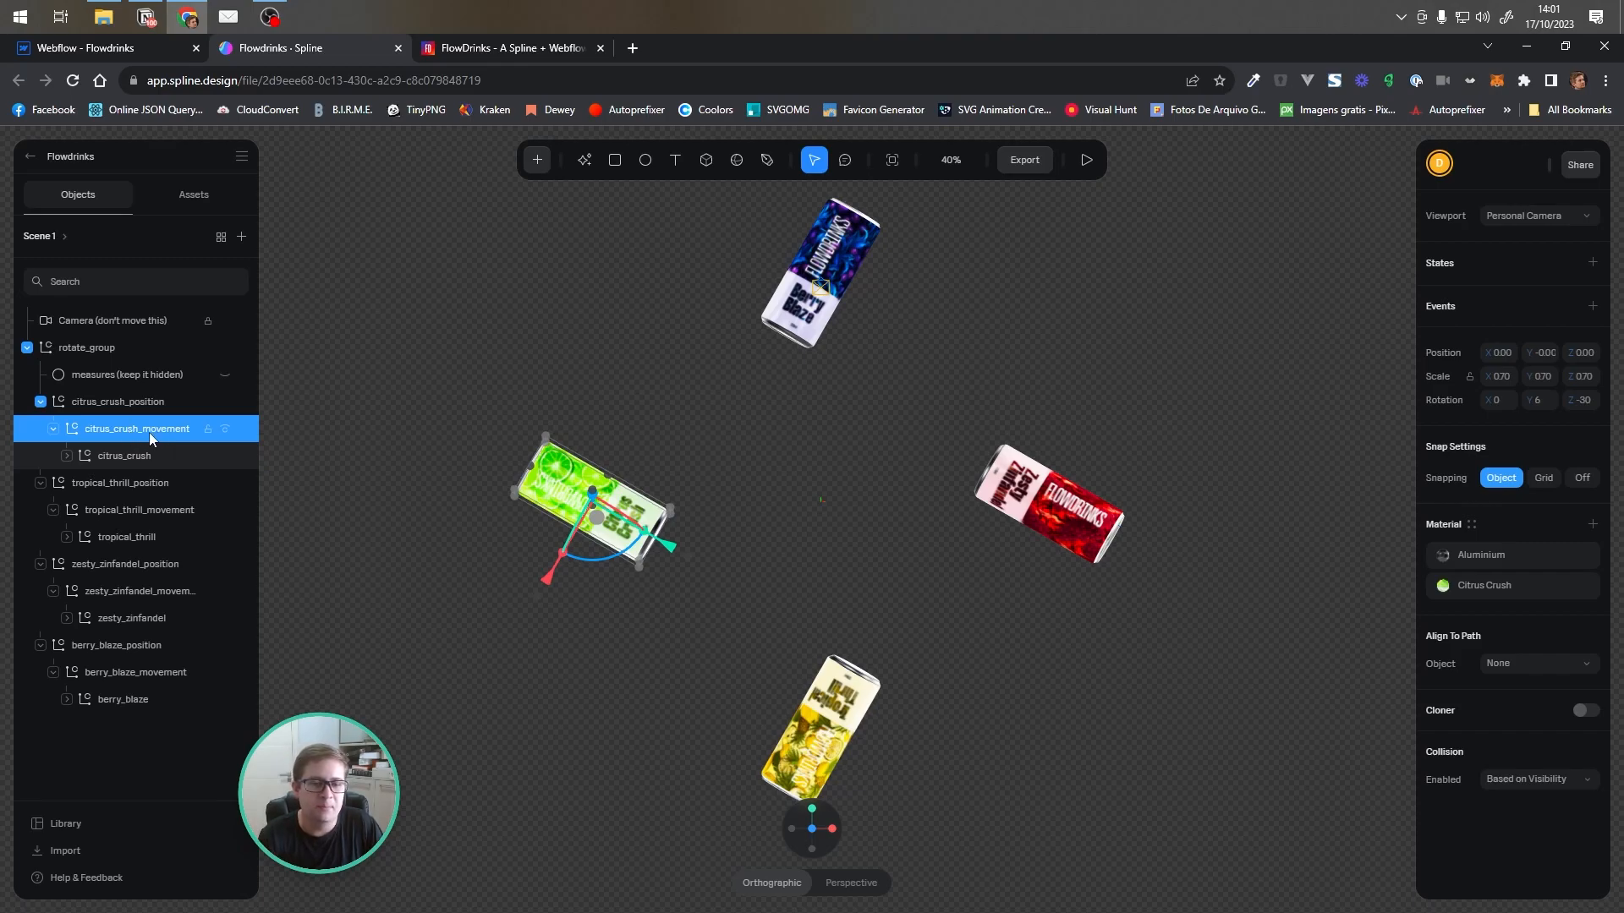
left_click(118, 402)
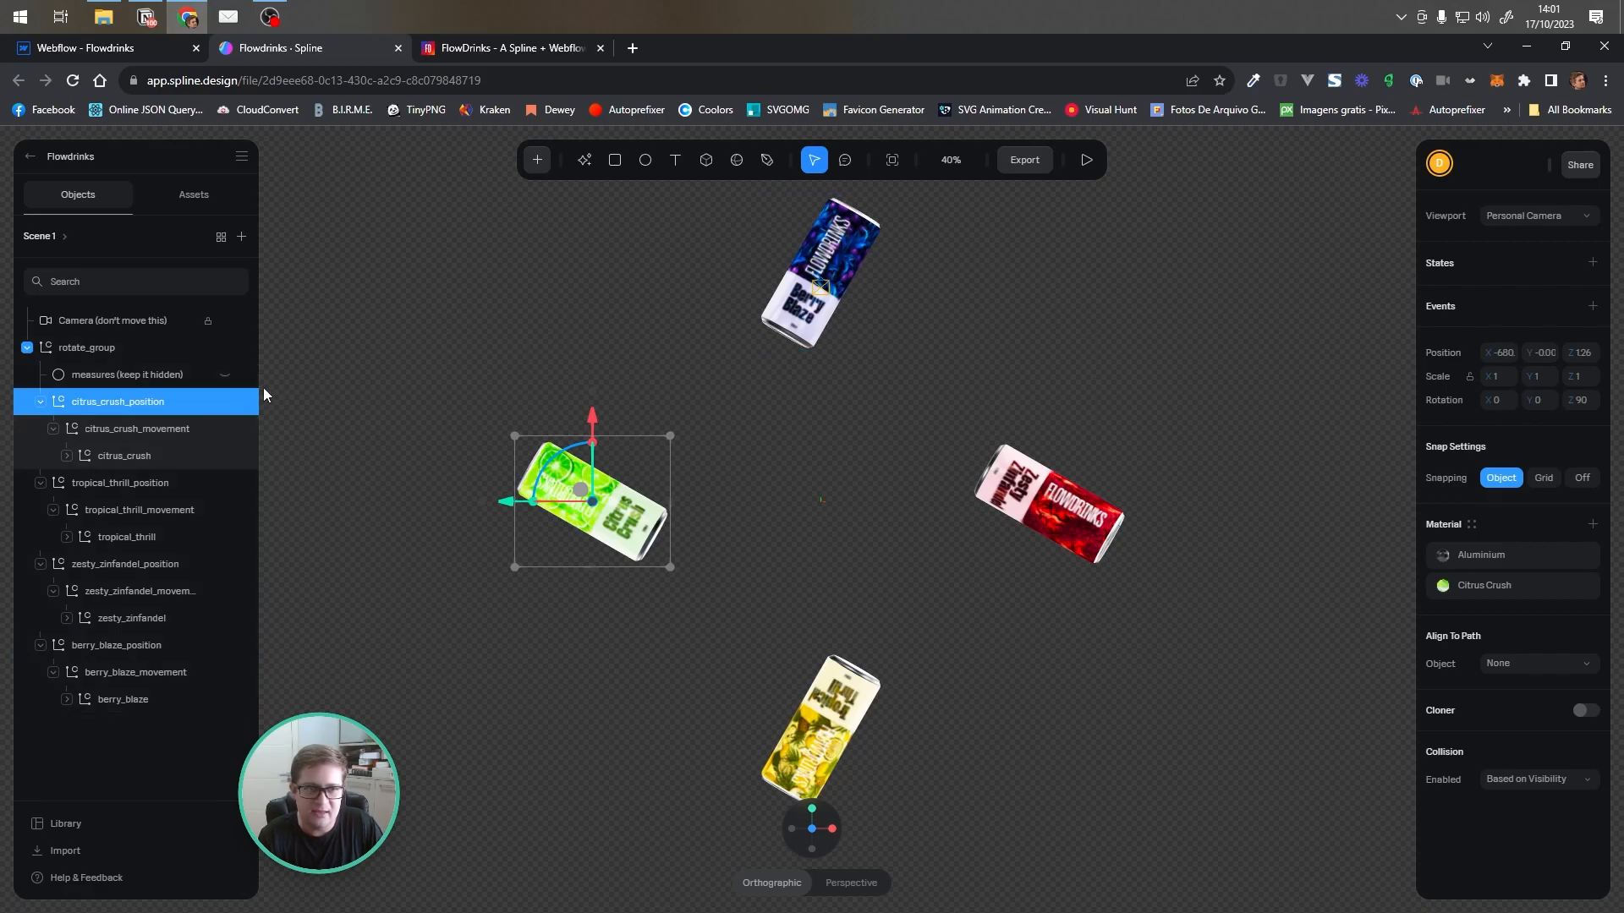
left_click(73, 347)
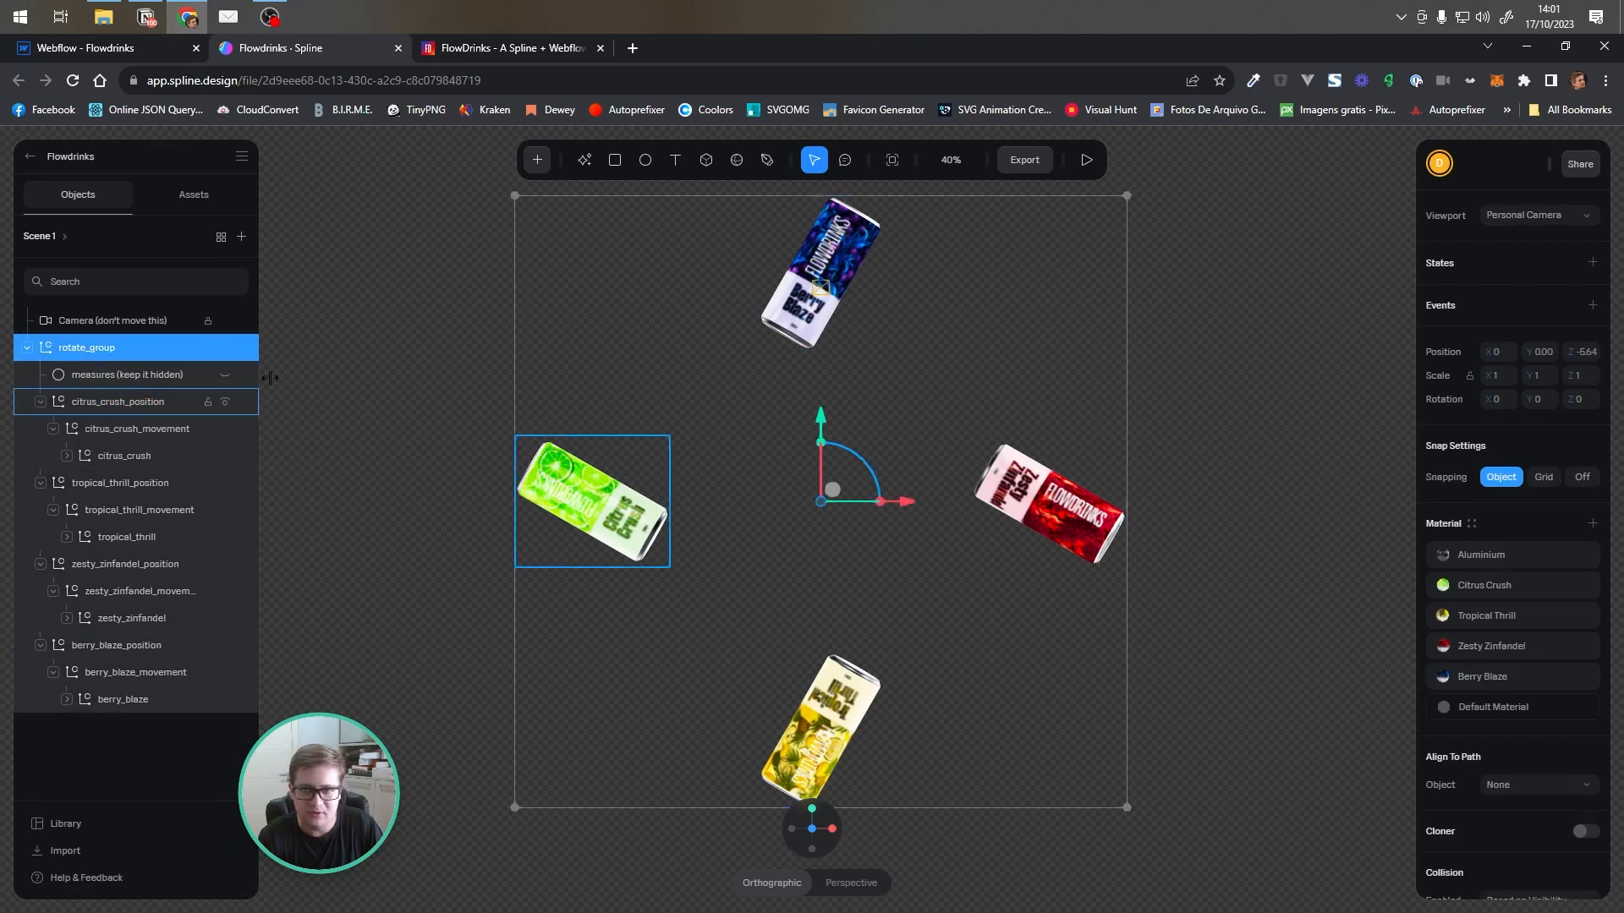
Switch the Spline viewport back to the scene camera and return to the Webflow Designer
left_click(1499, 222)
left_click(1494, 190)
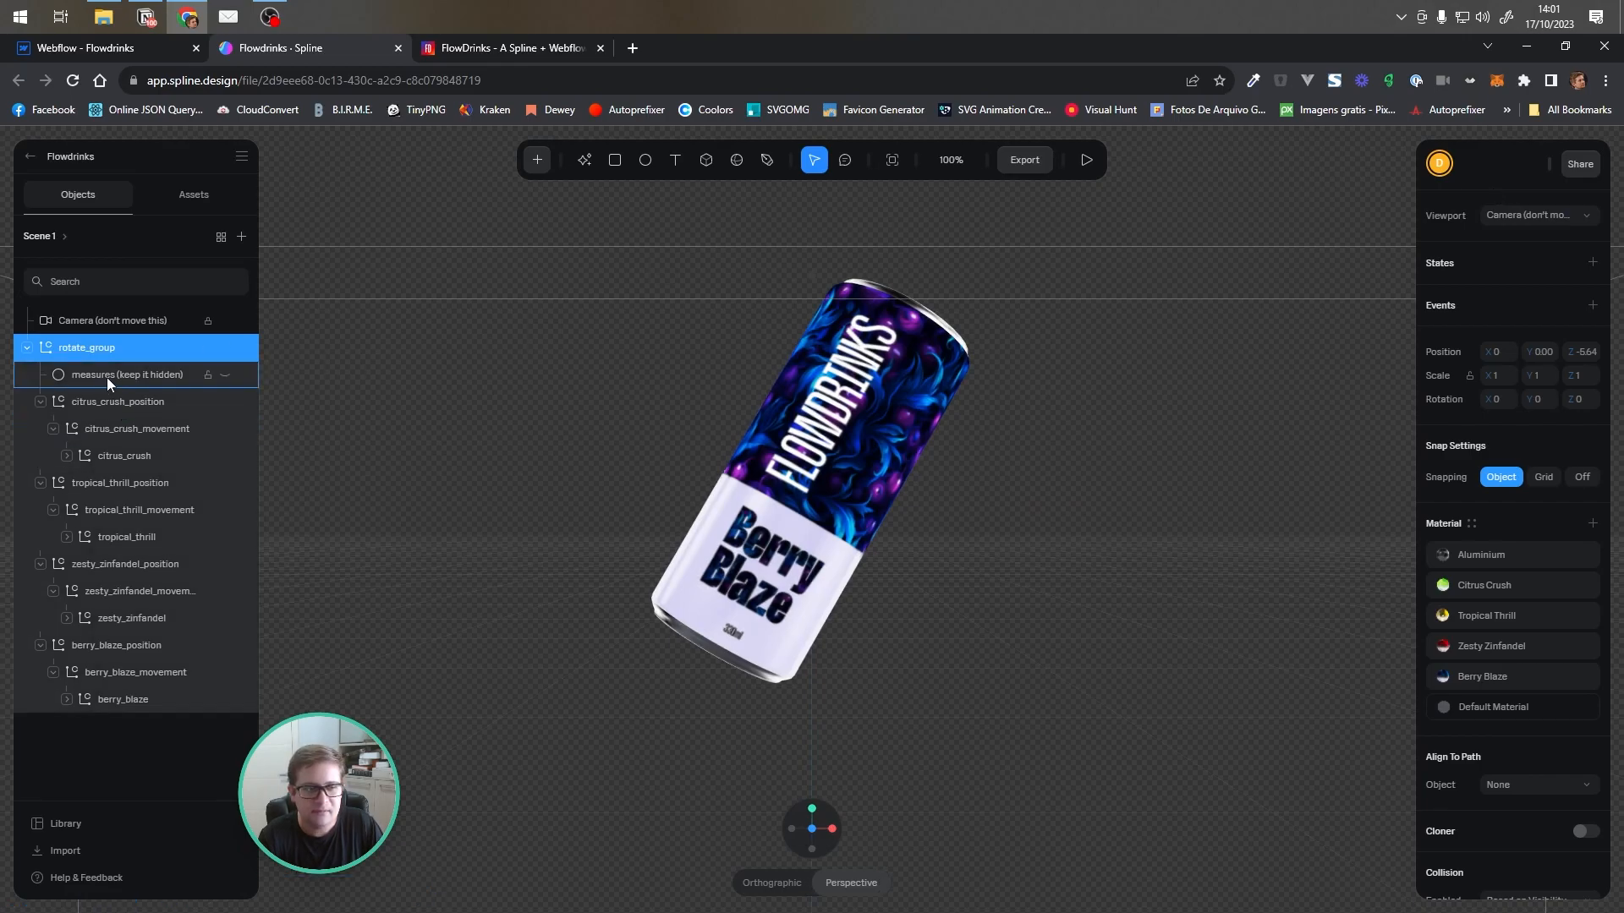
left_click(51, 51)
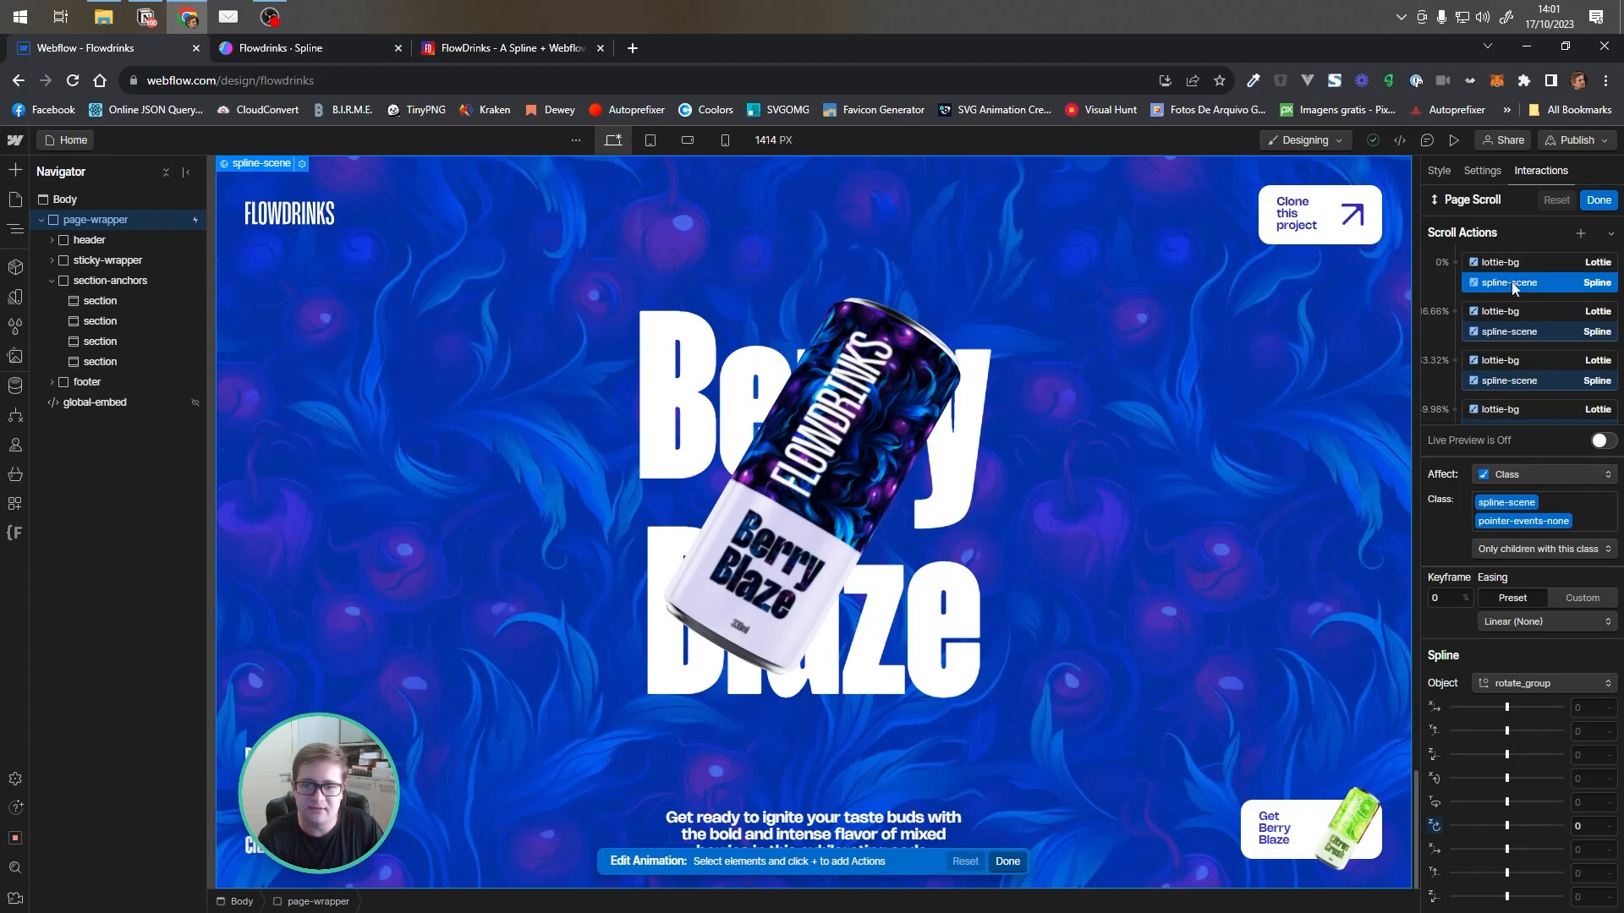
Drag the 16.66% spline-scene keyframe's rotate_group rotation to 0, then set it back to 1.57
left_click(1535, 332)
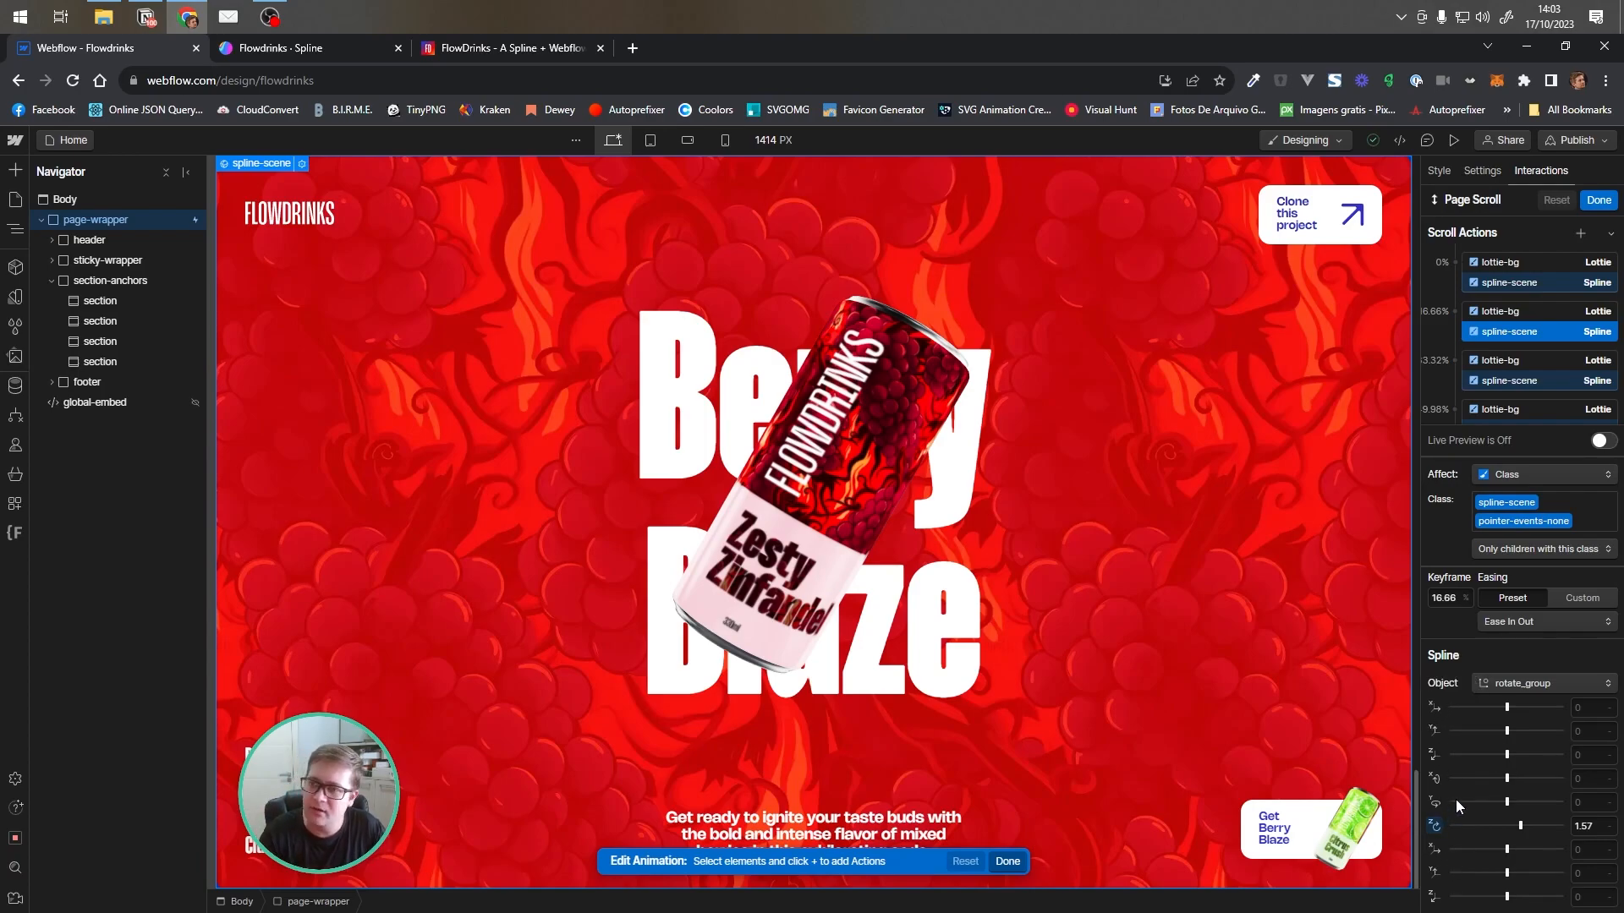
mouse_move(1520, 828)
left_mouse_down()
mouse_move(1494, 825)
mouse_move(1508, 827)
left_mouse_up()
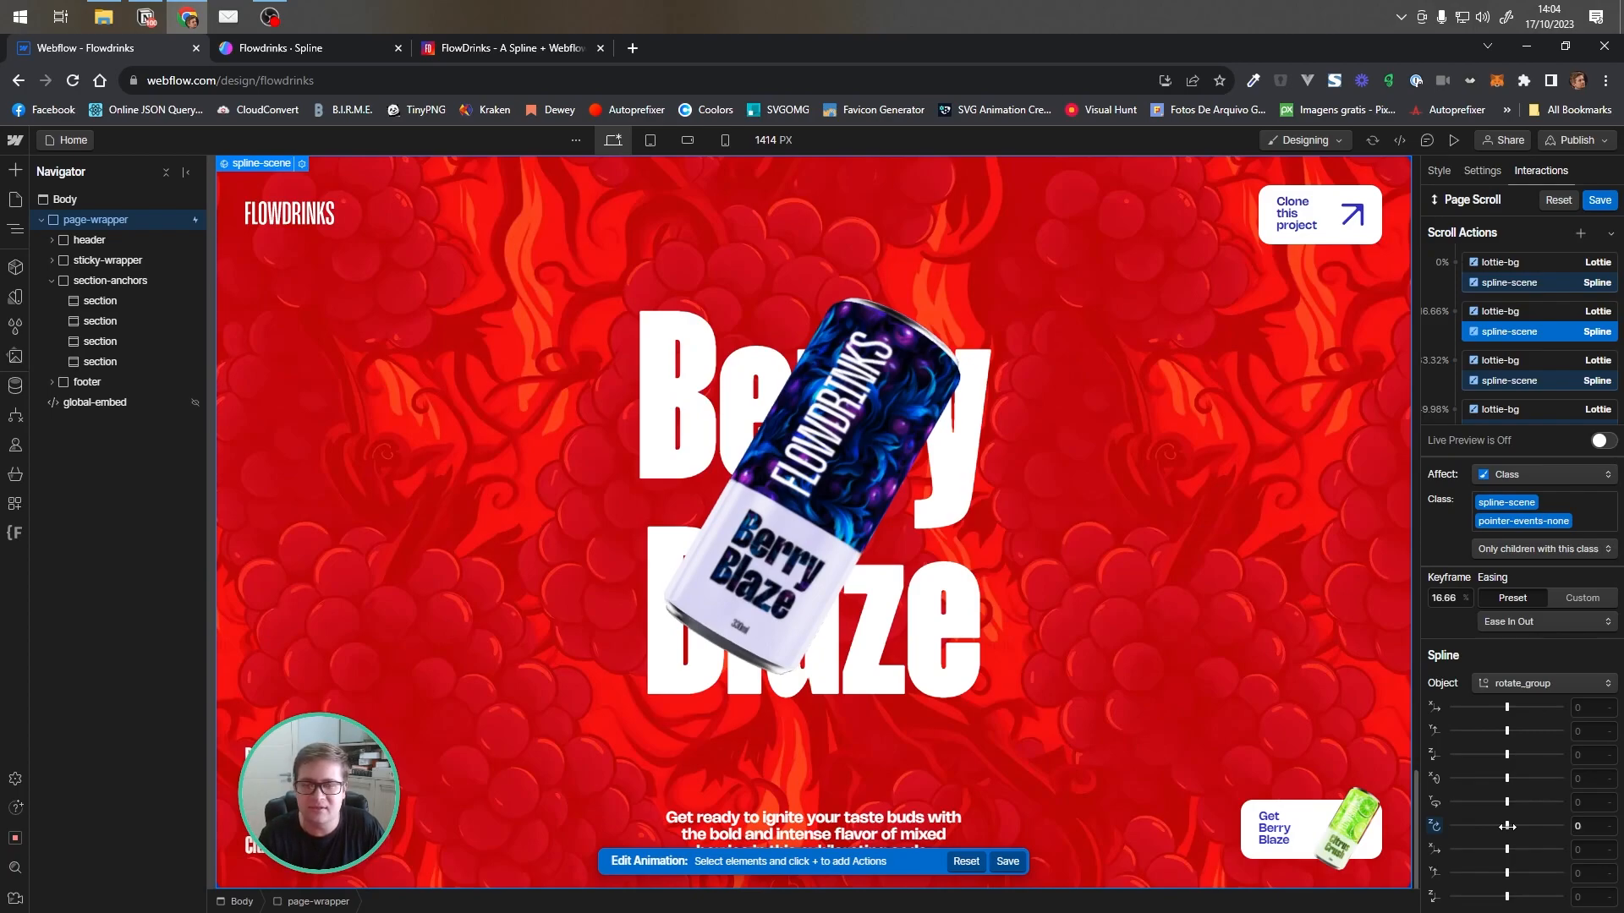
left_click(1586, 827)
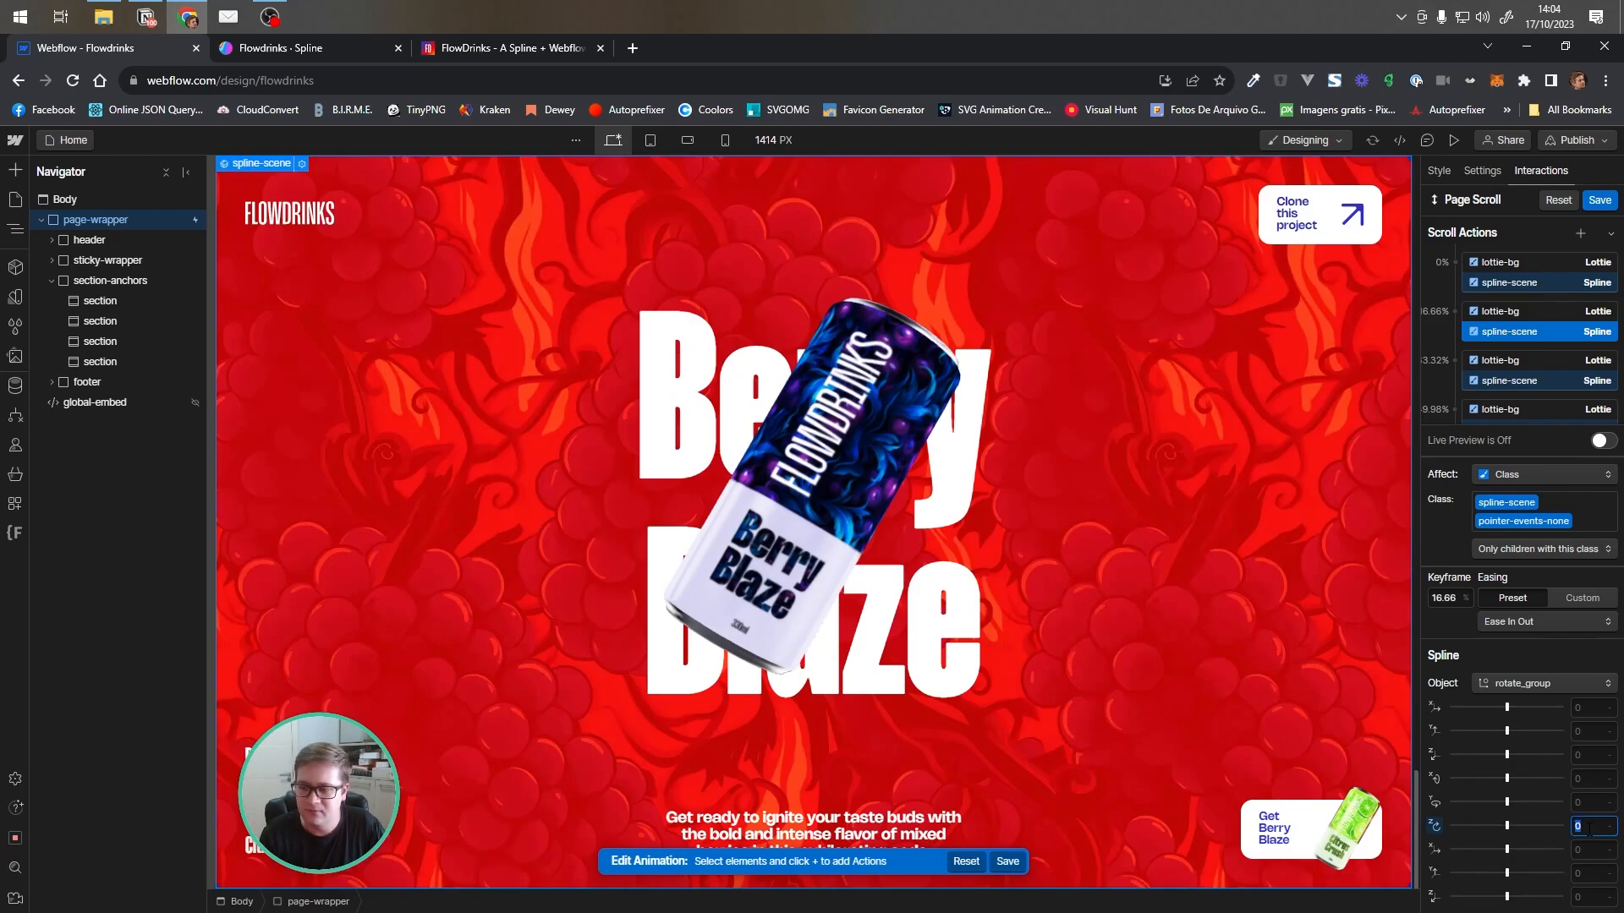
type("1.57")
key("Return")
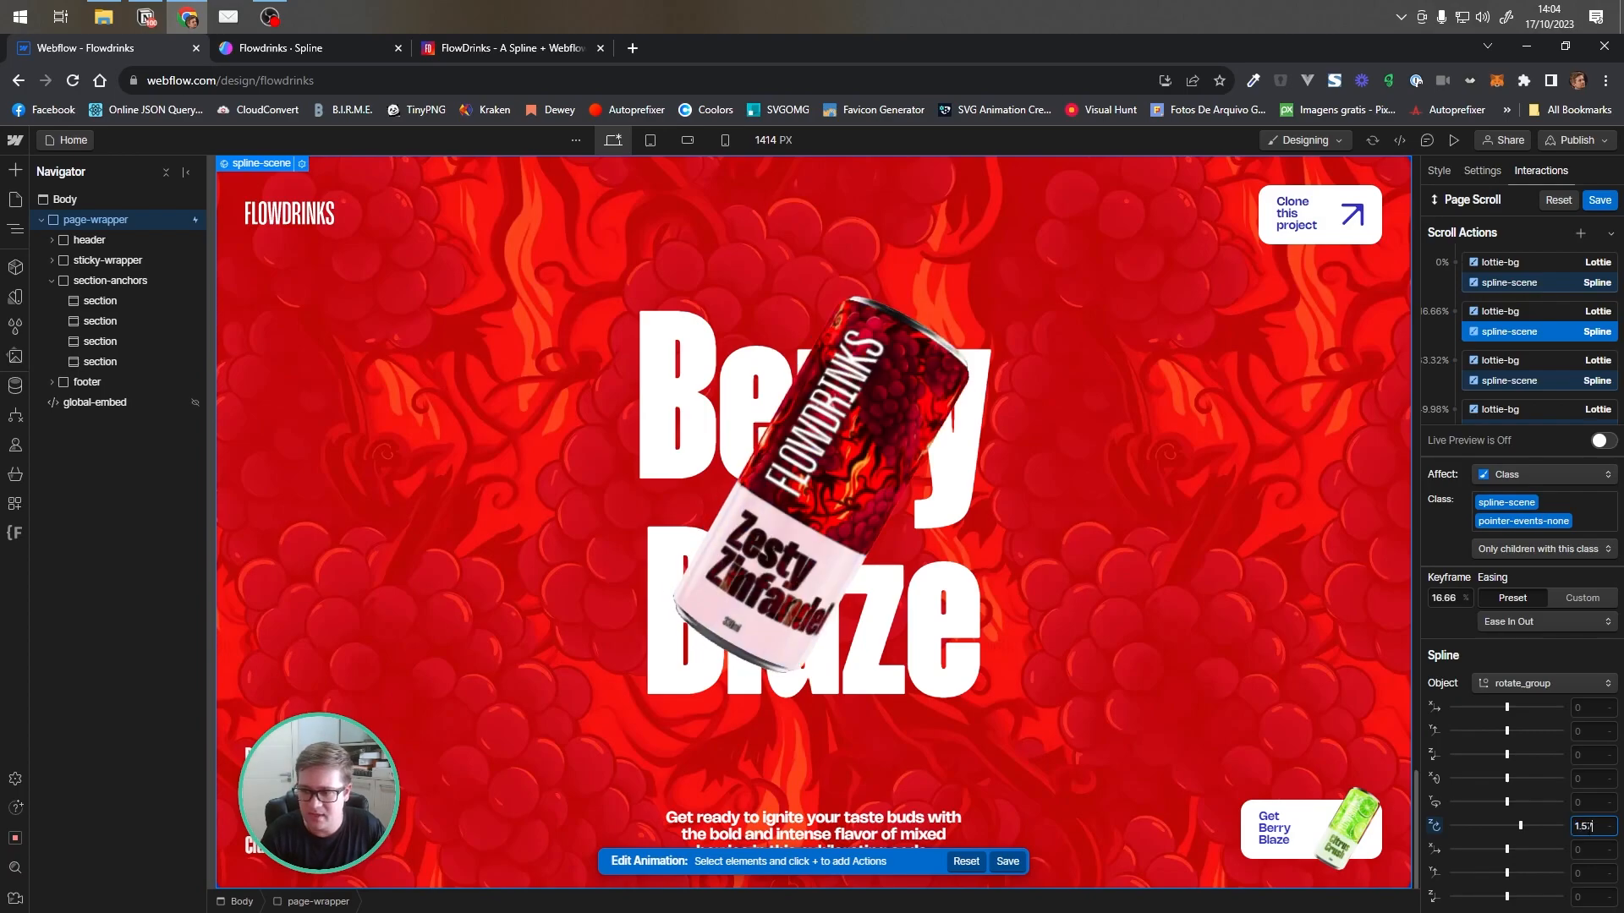
Step through the remaining Page Scroll spline-scene keyframes from 33.32% to 83.3% to review their rotations
scroll(1499, 294, "down", 1)
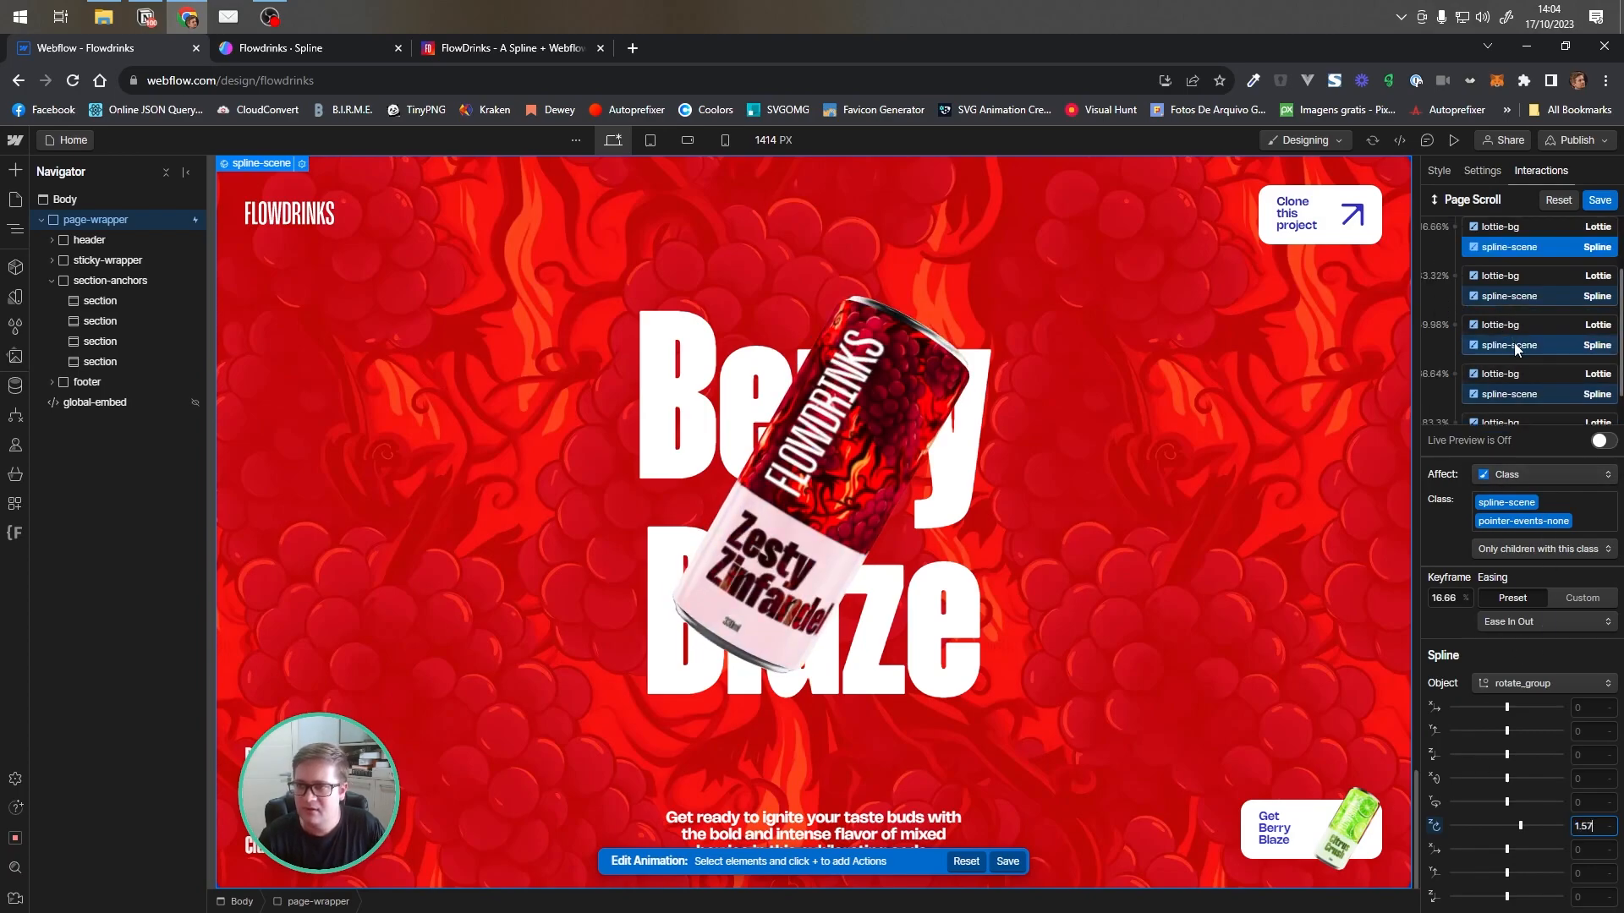
left_click(1508, 301)
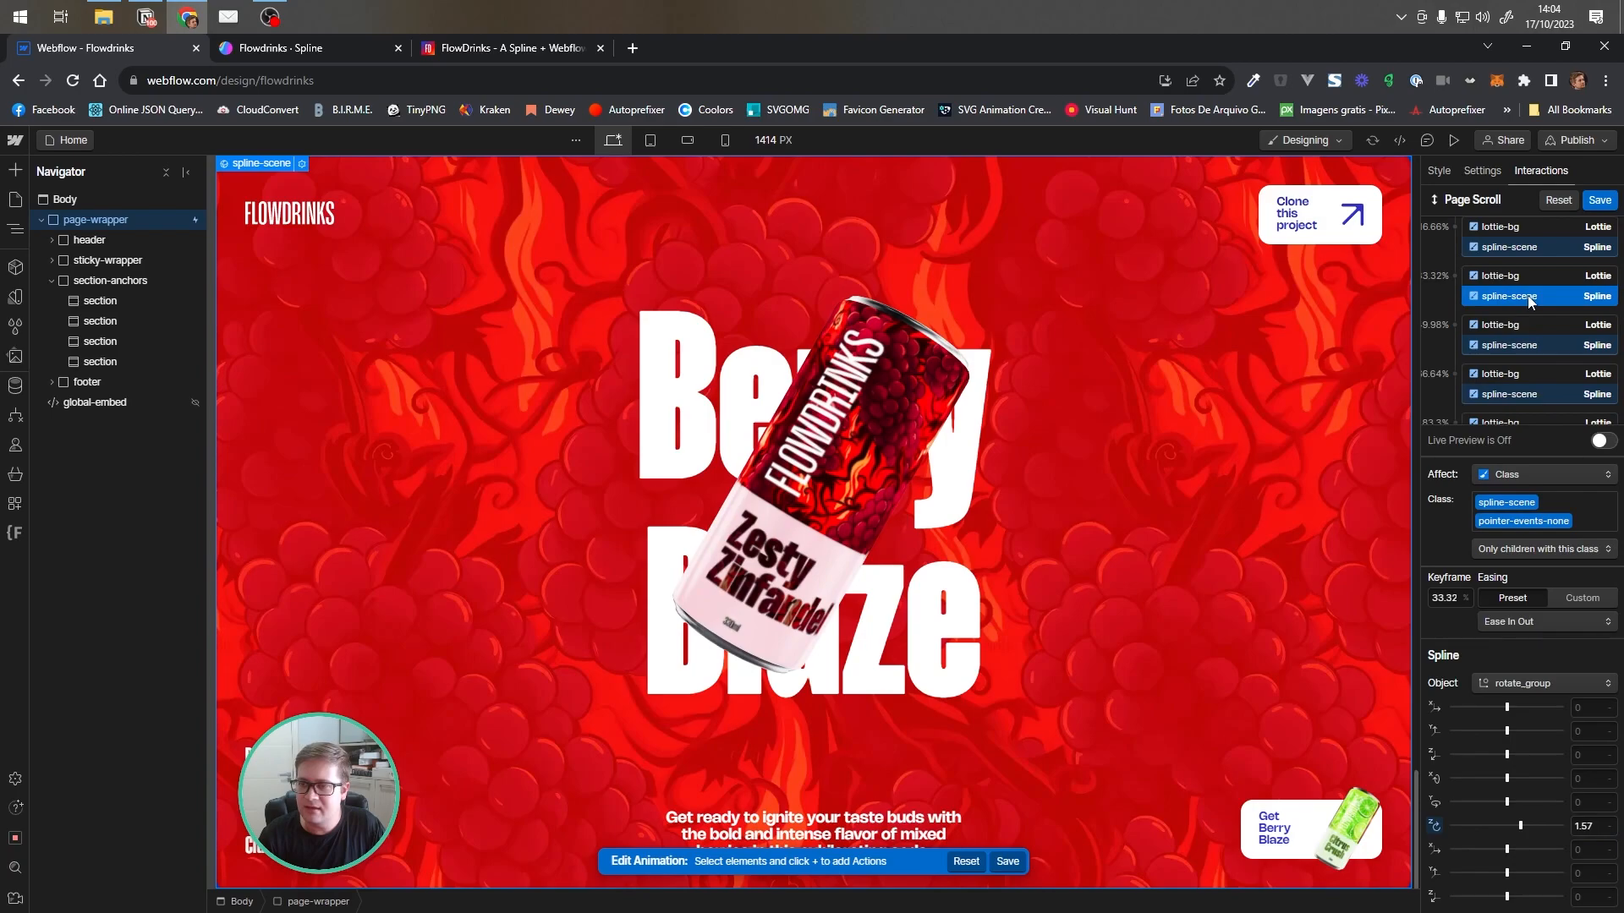
left_click(1520, 342)
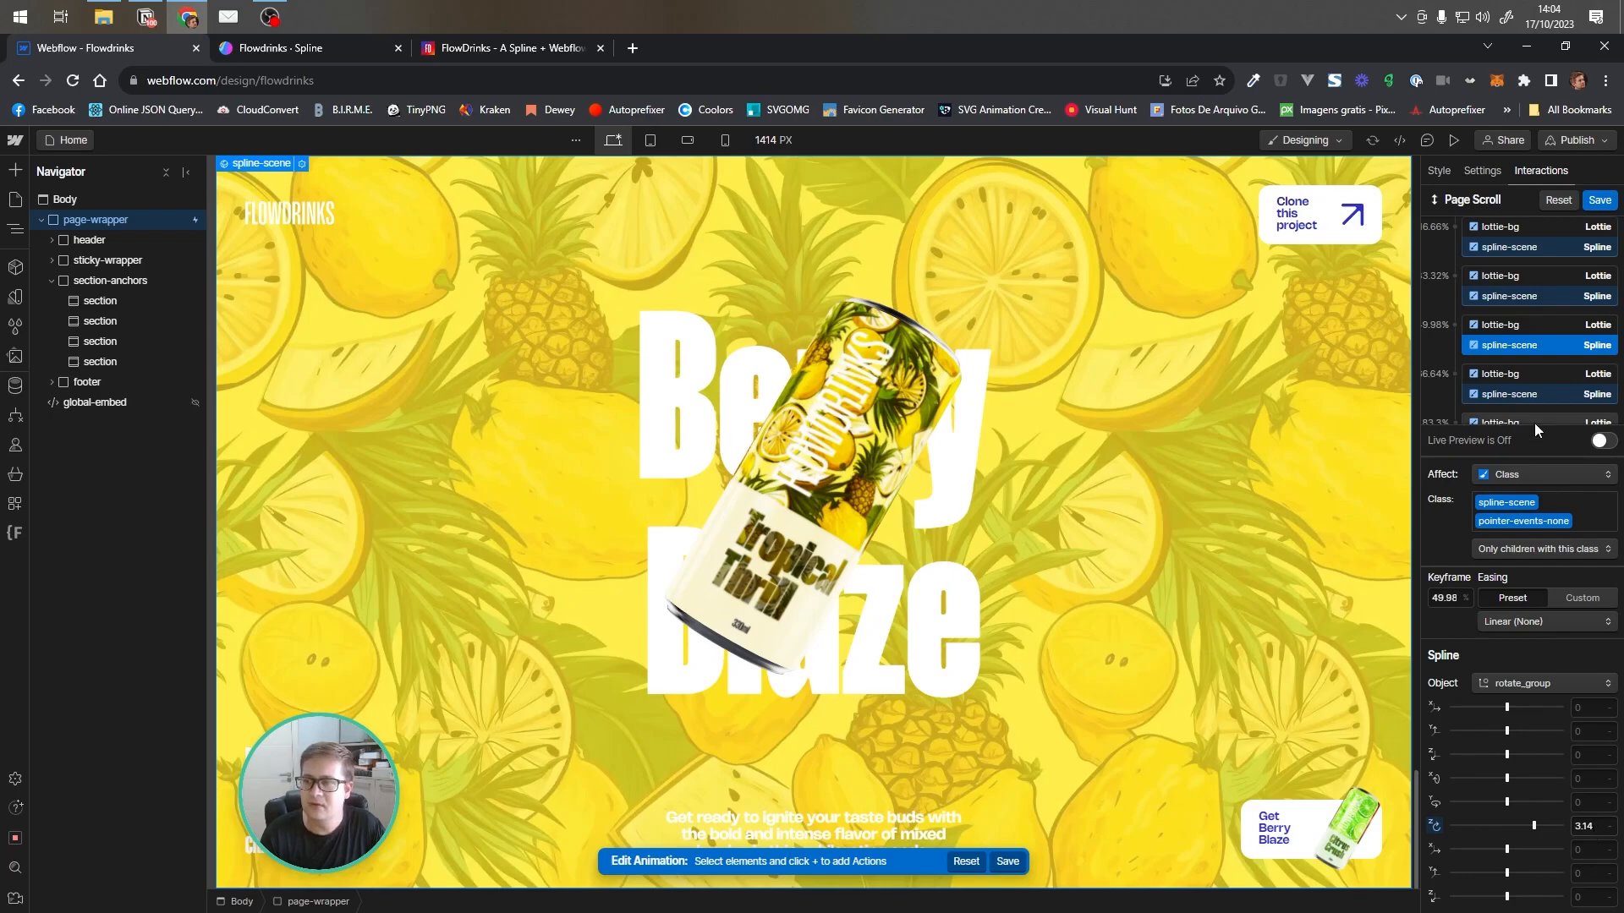
scroll(1520, 364, "down", 1)
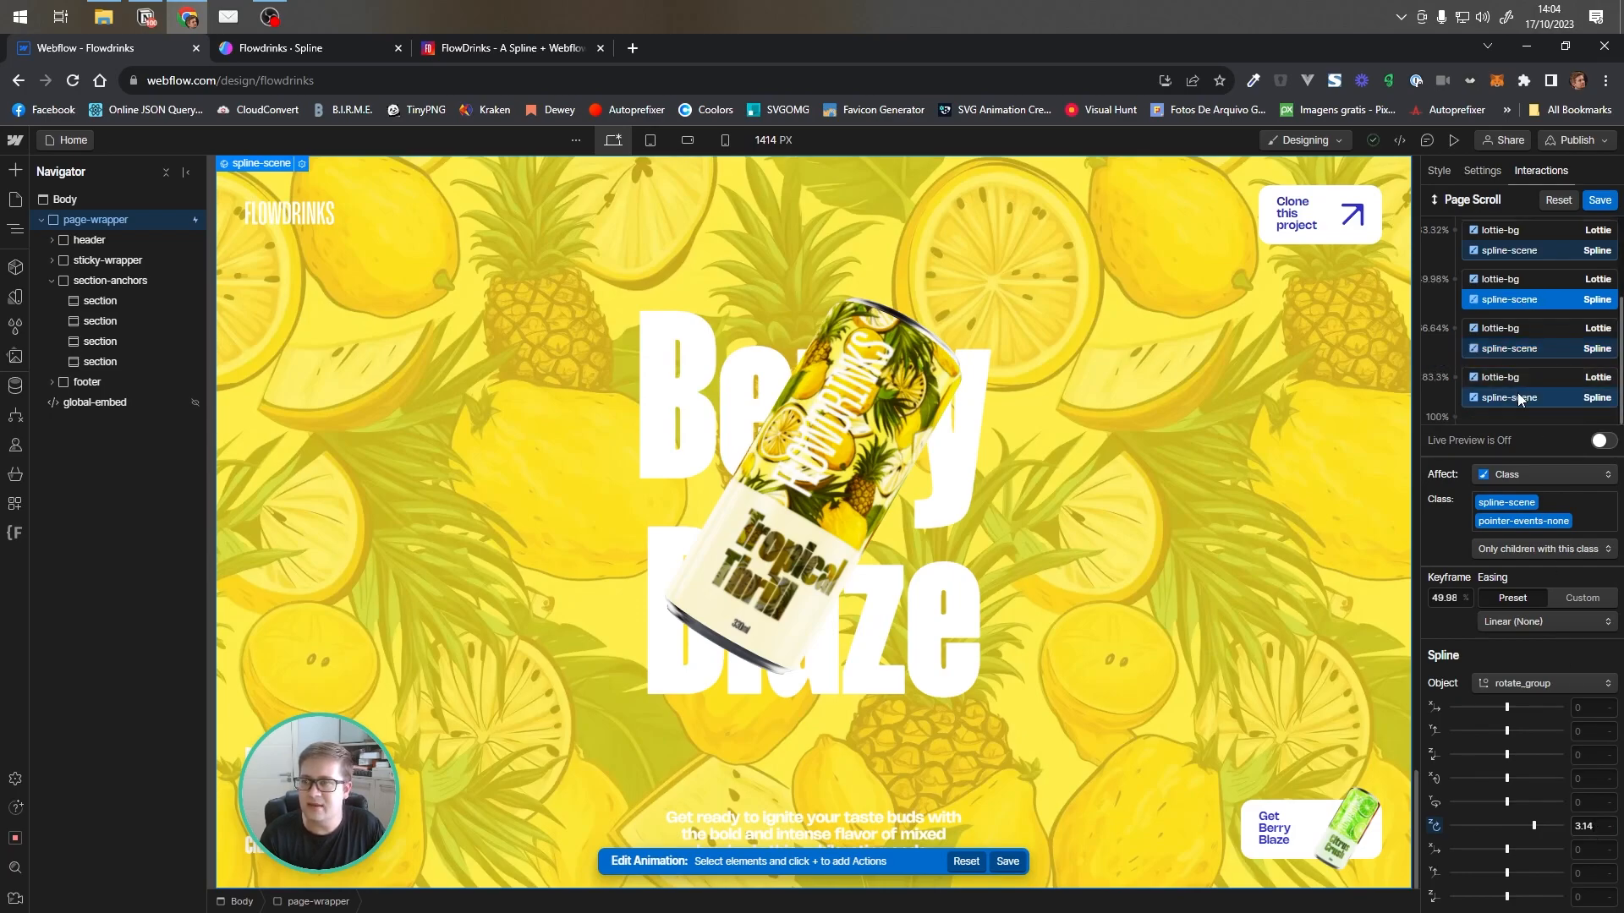
left_click(1522, 397)
left_click(1518, 299)
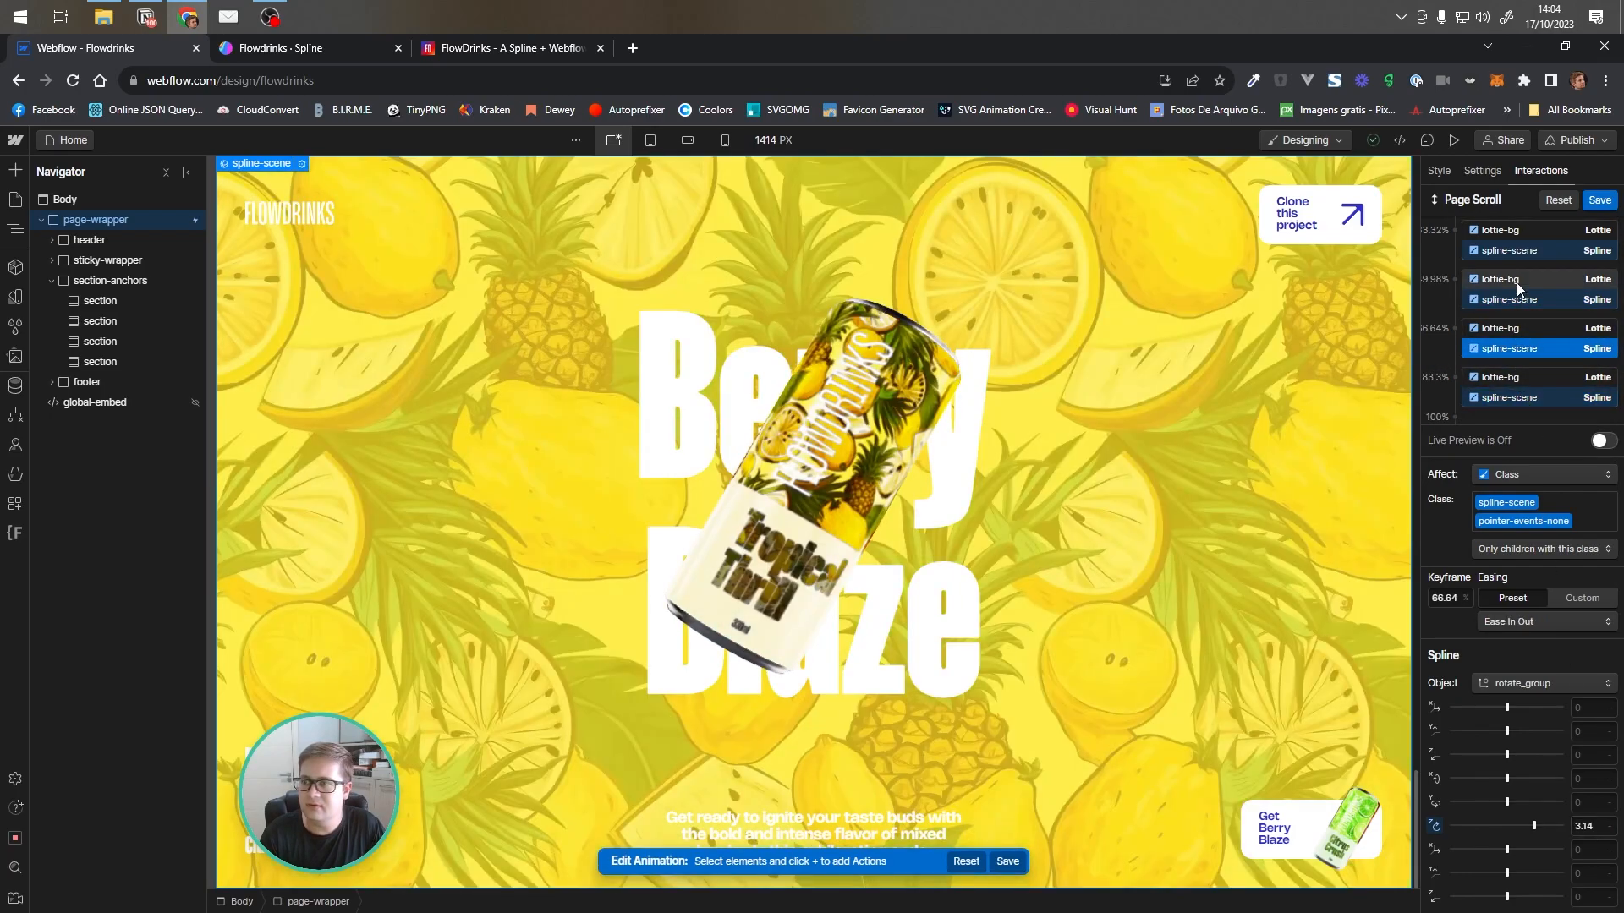
left_click(1525, 350)
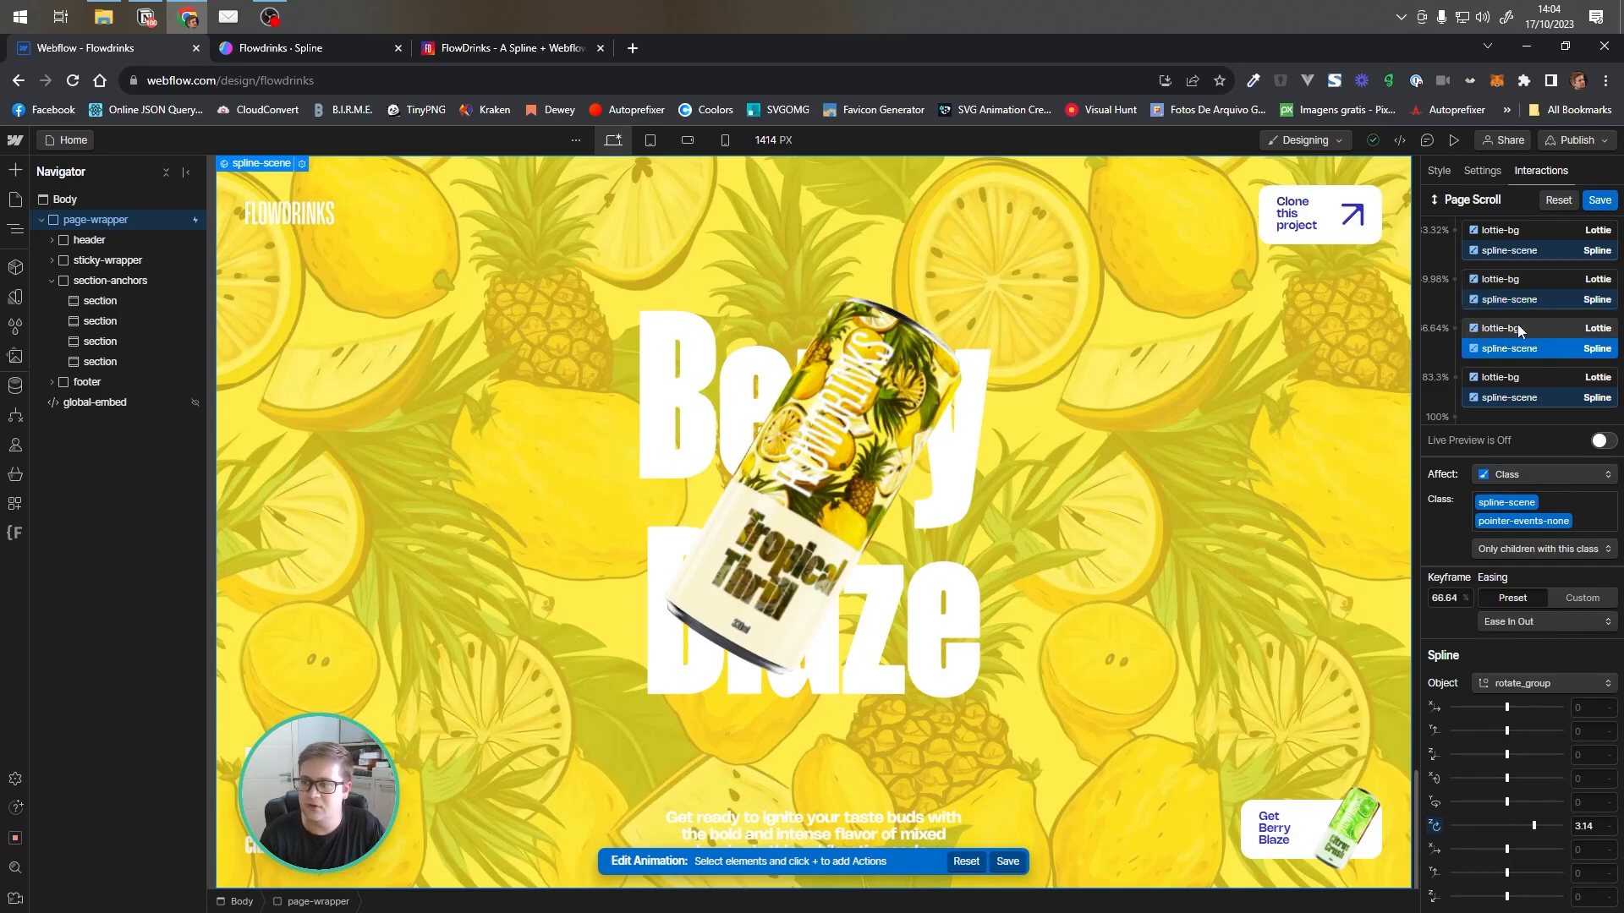
left_click(1529, 401)
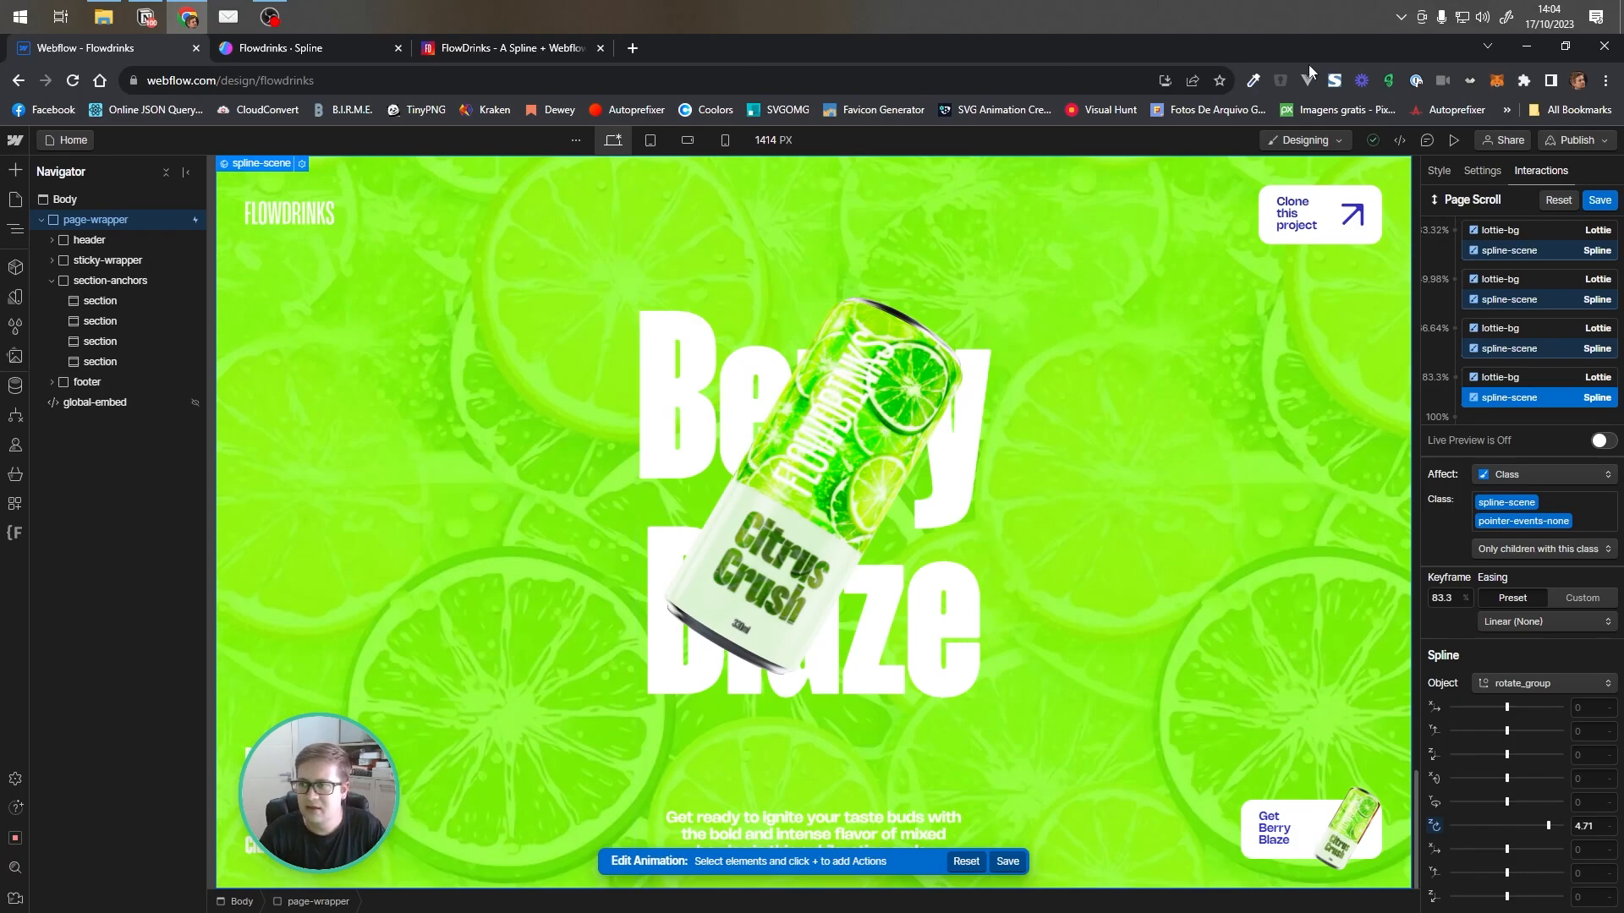
Save the Page Scroll animation and preview the page's scroll transitions
left_click(1599, 201)
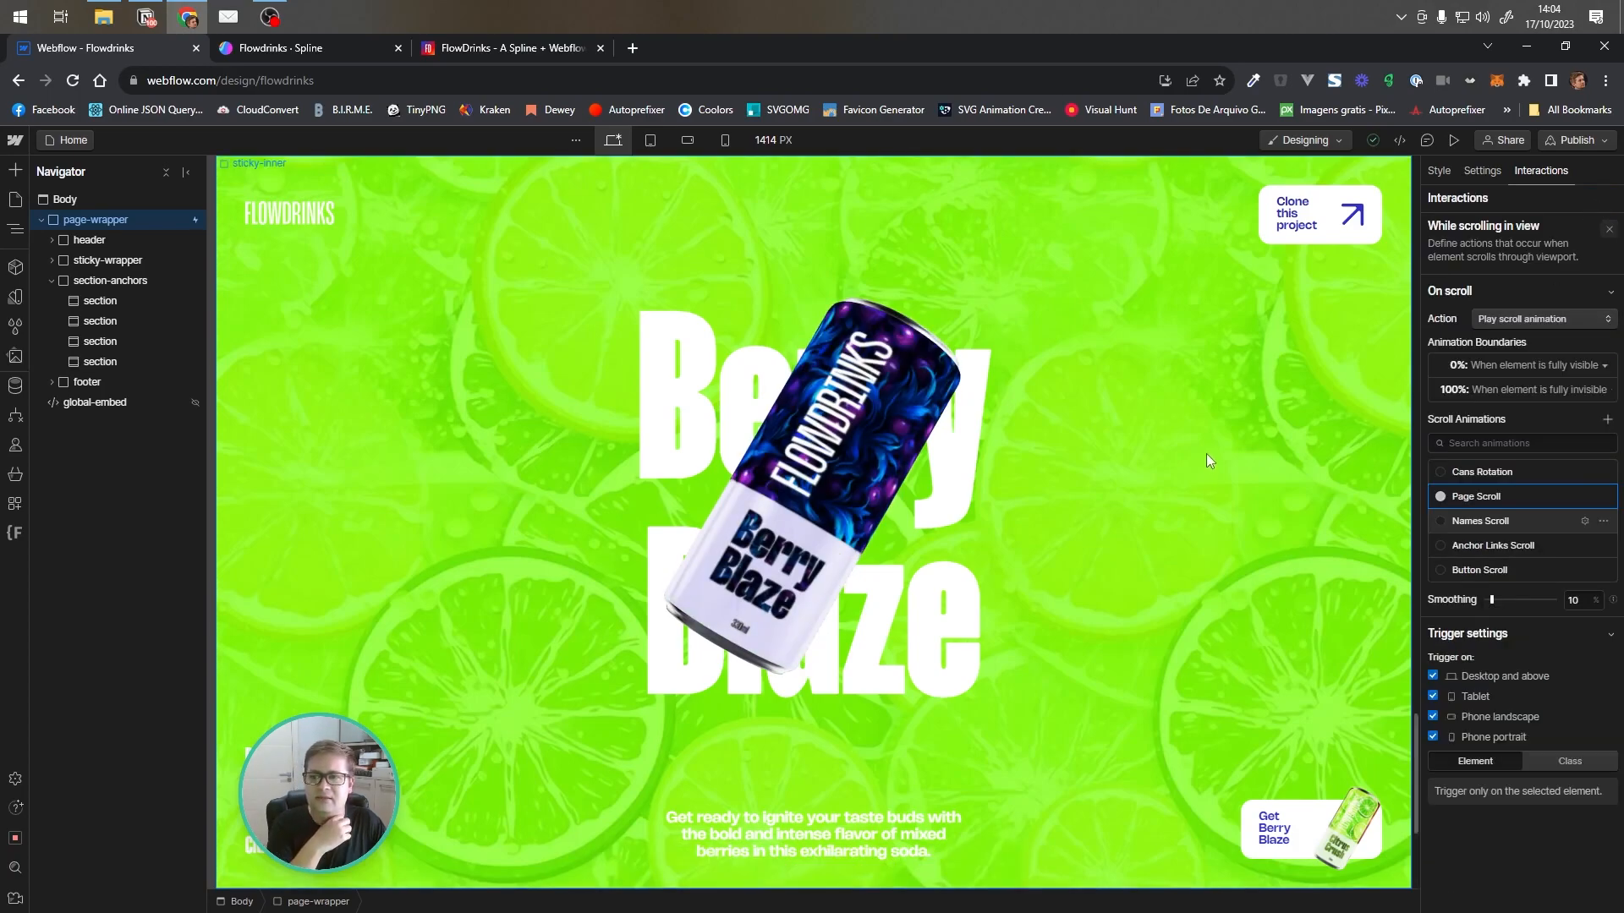
left_click(1451, 139)
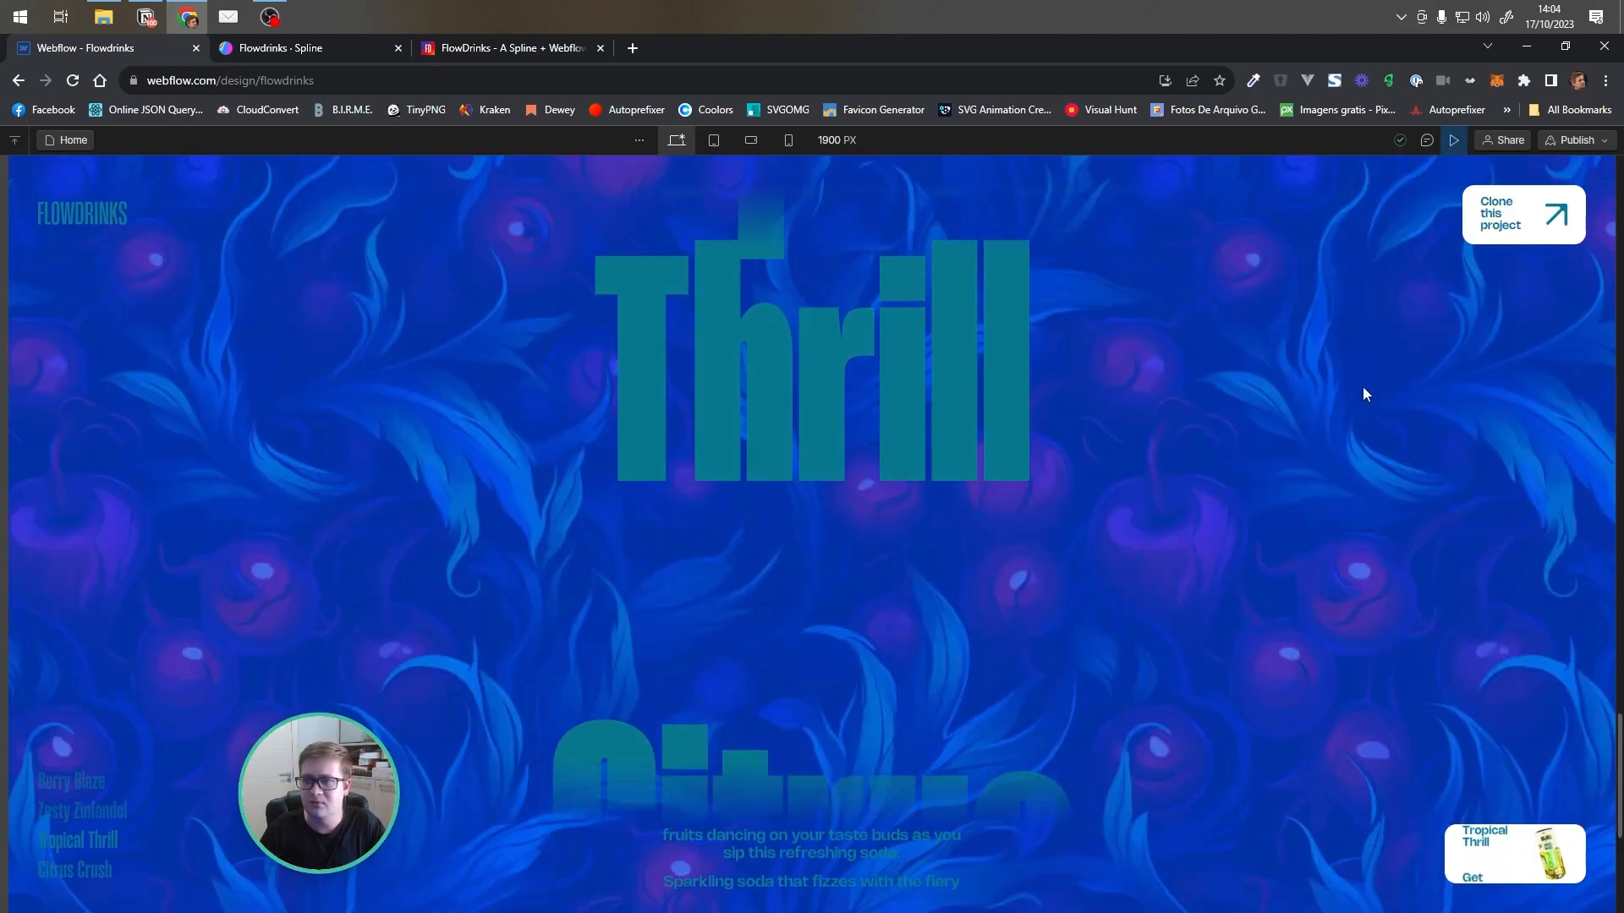
scroll(1362, 368, "up", 10)
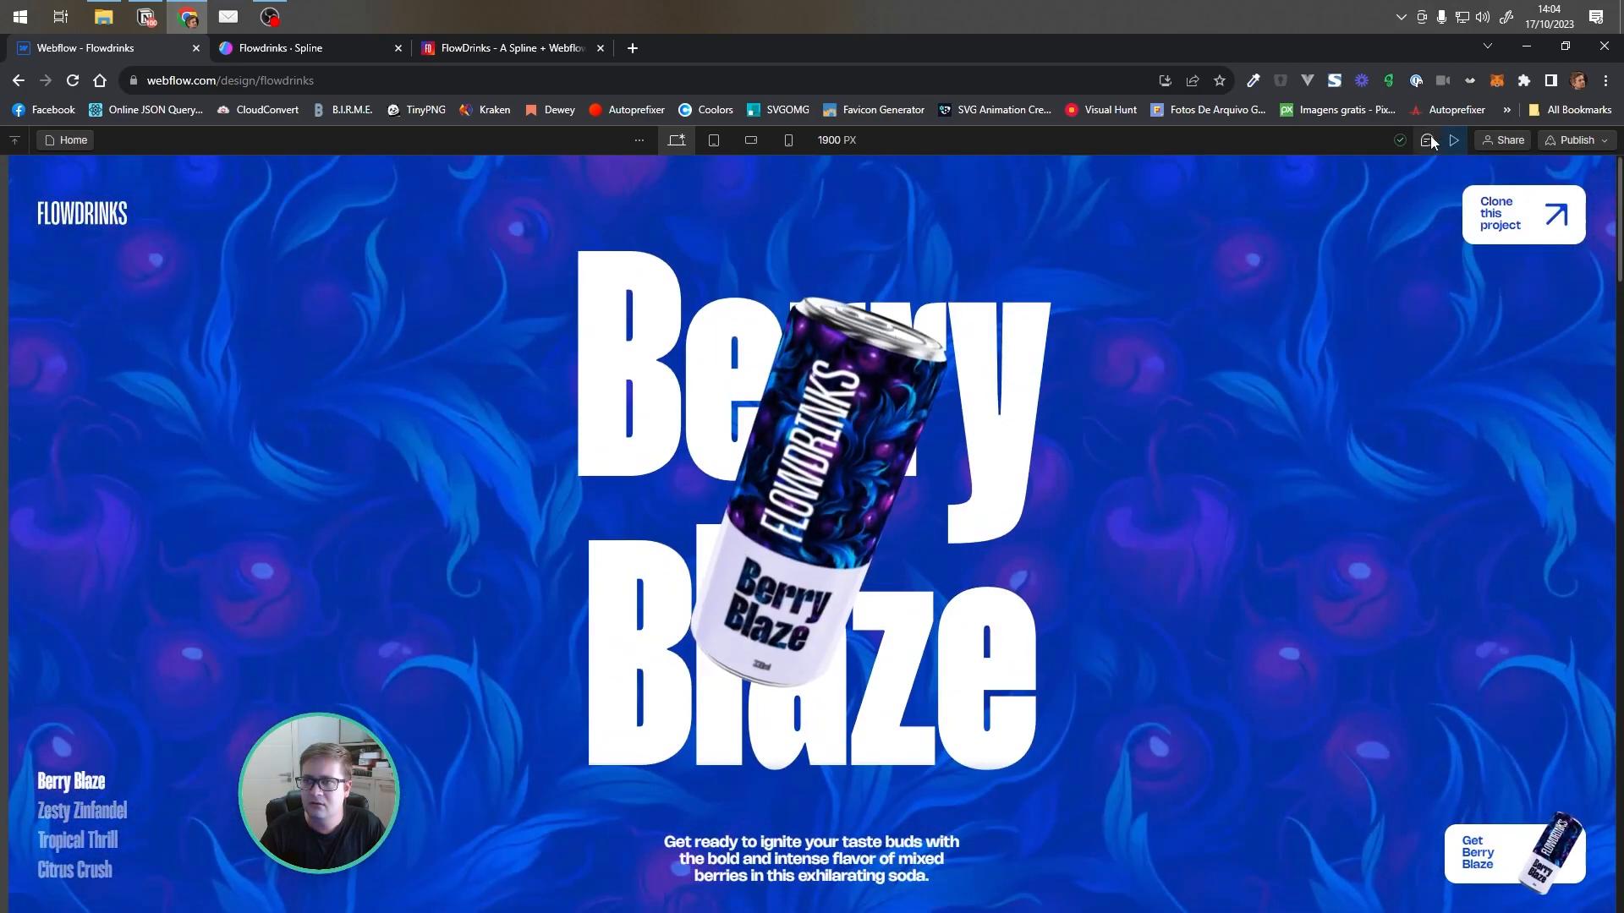
left_click(1451, 140)
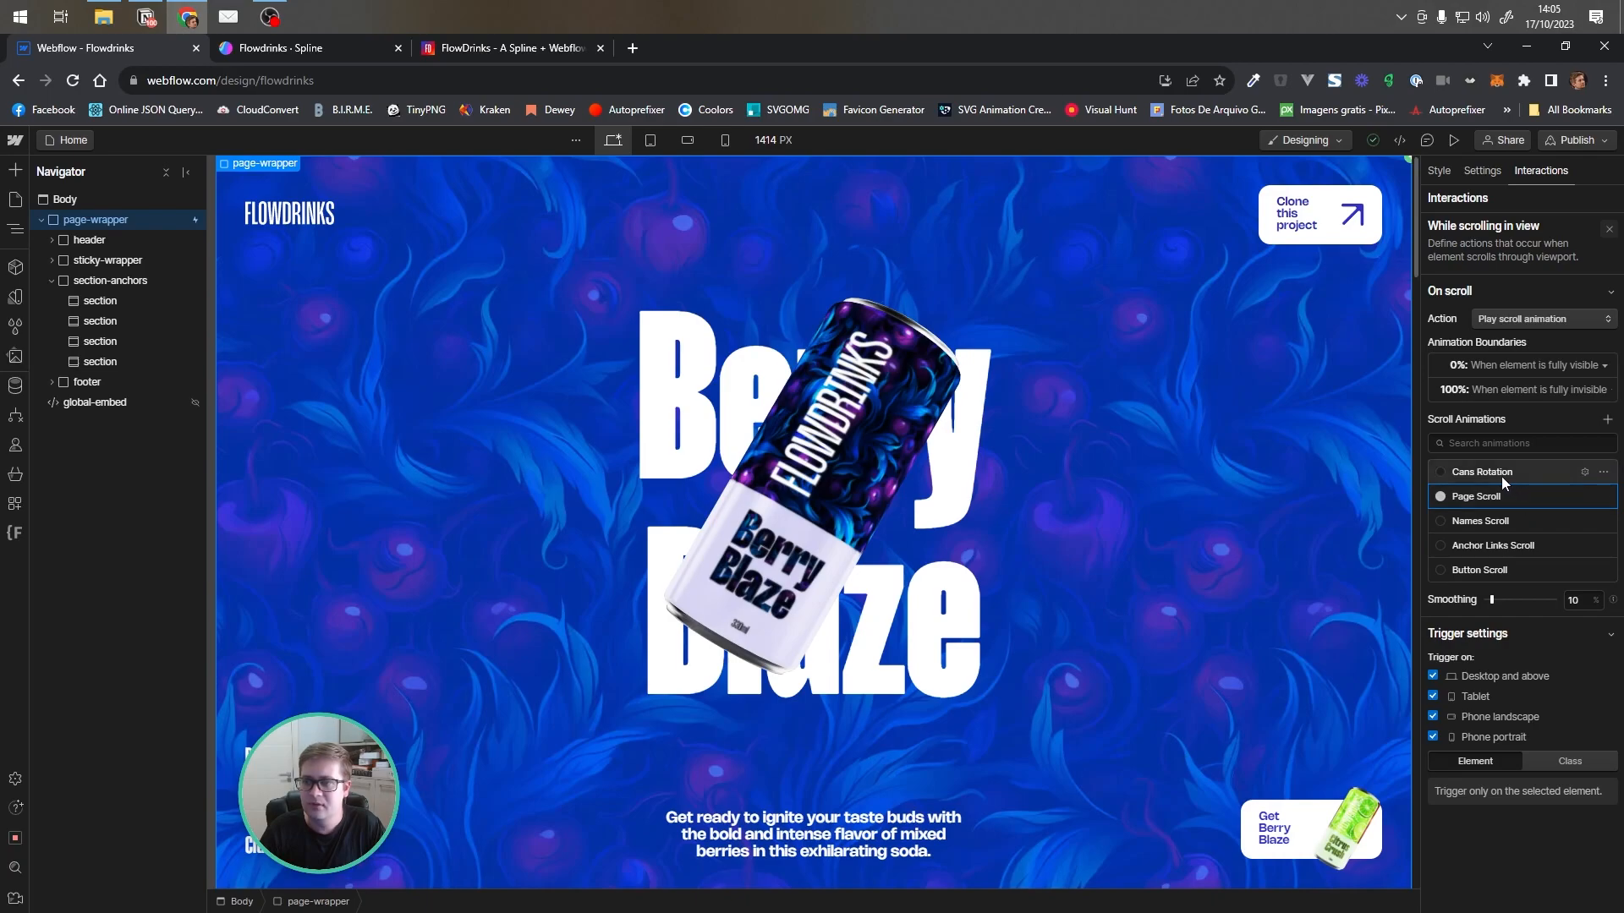
Open the Cans Rotation scroll animation and inspect its 0% spline-scene keyframes for berry_blaze and zesty_zinfandel
left_click(1580, 472)
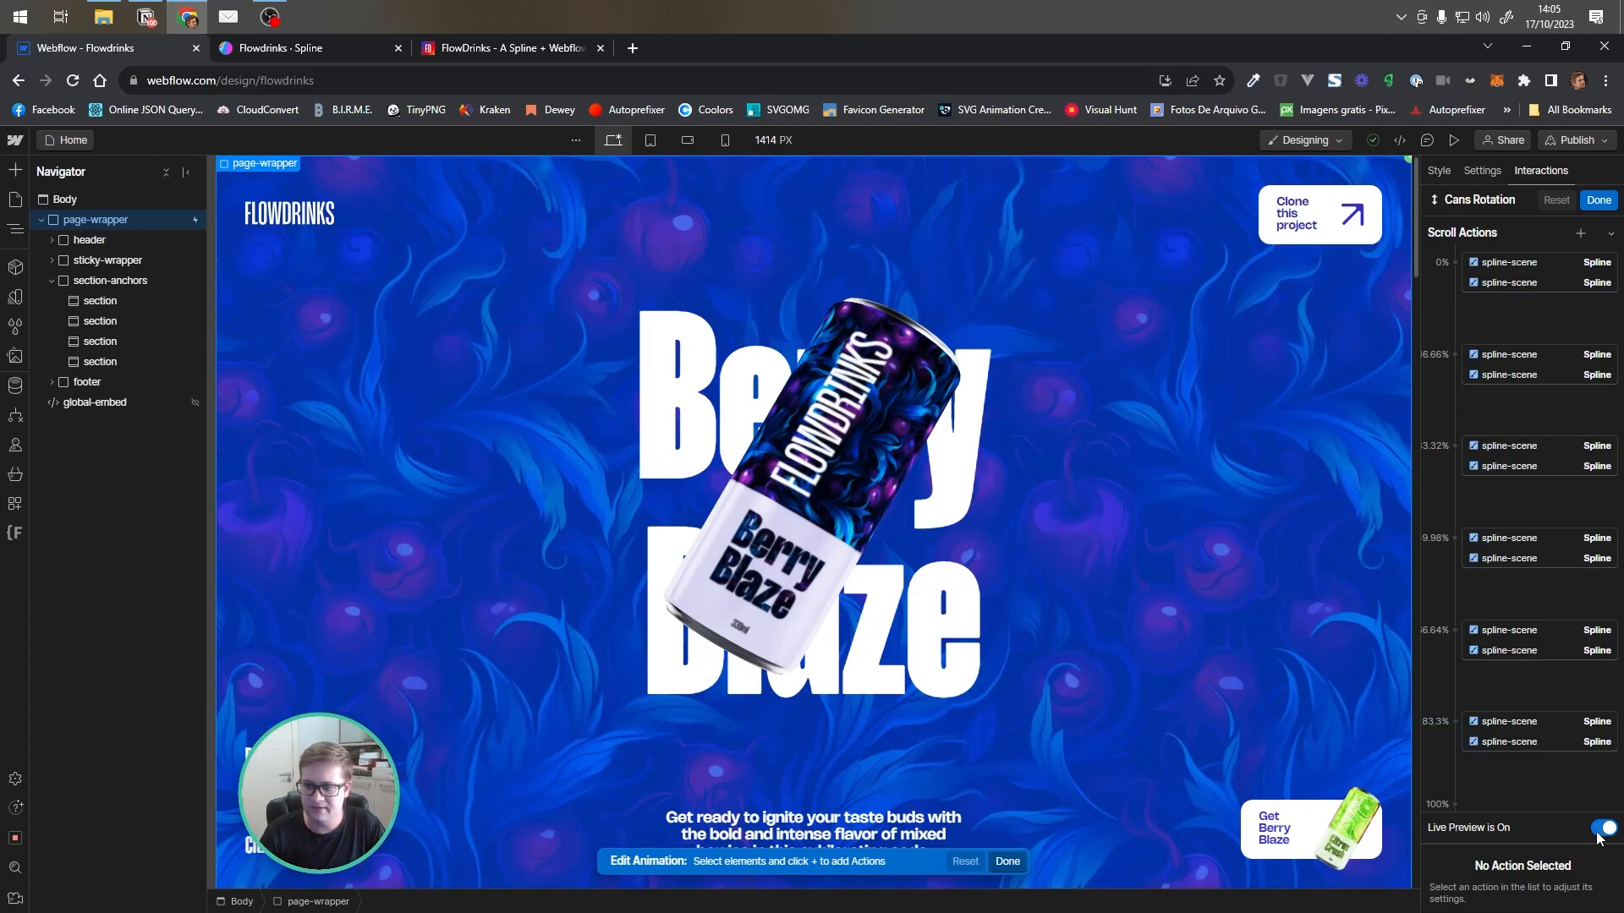
left_click_drag(1418, 228, 1418, 238)
mouse_move(1410, 199)
left_mouse_down()
mouse_move(1388, 398)
mouse_move(1408, 205)
mouse_move(1398, 441)
mouse_move(1412, 199)
left_mouse_up()
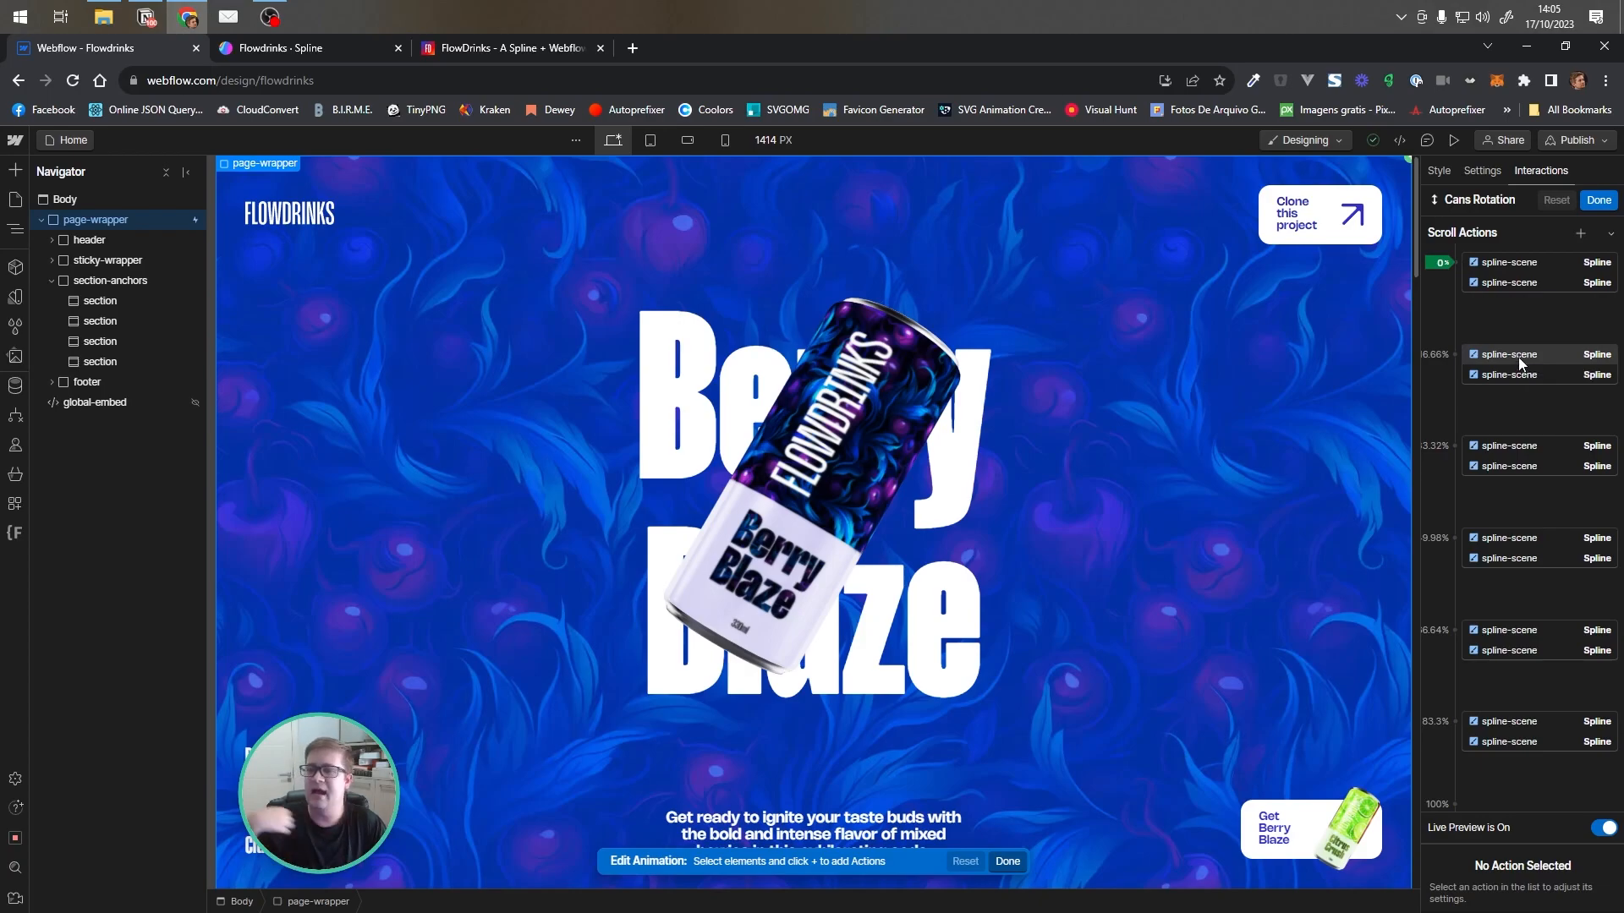
left_click(1505, 264)
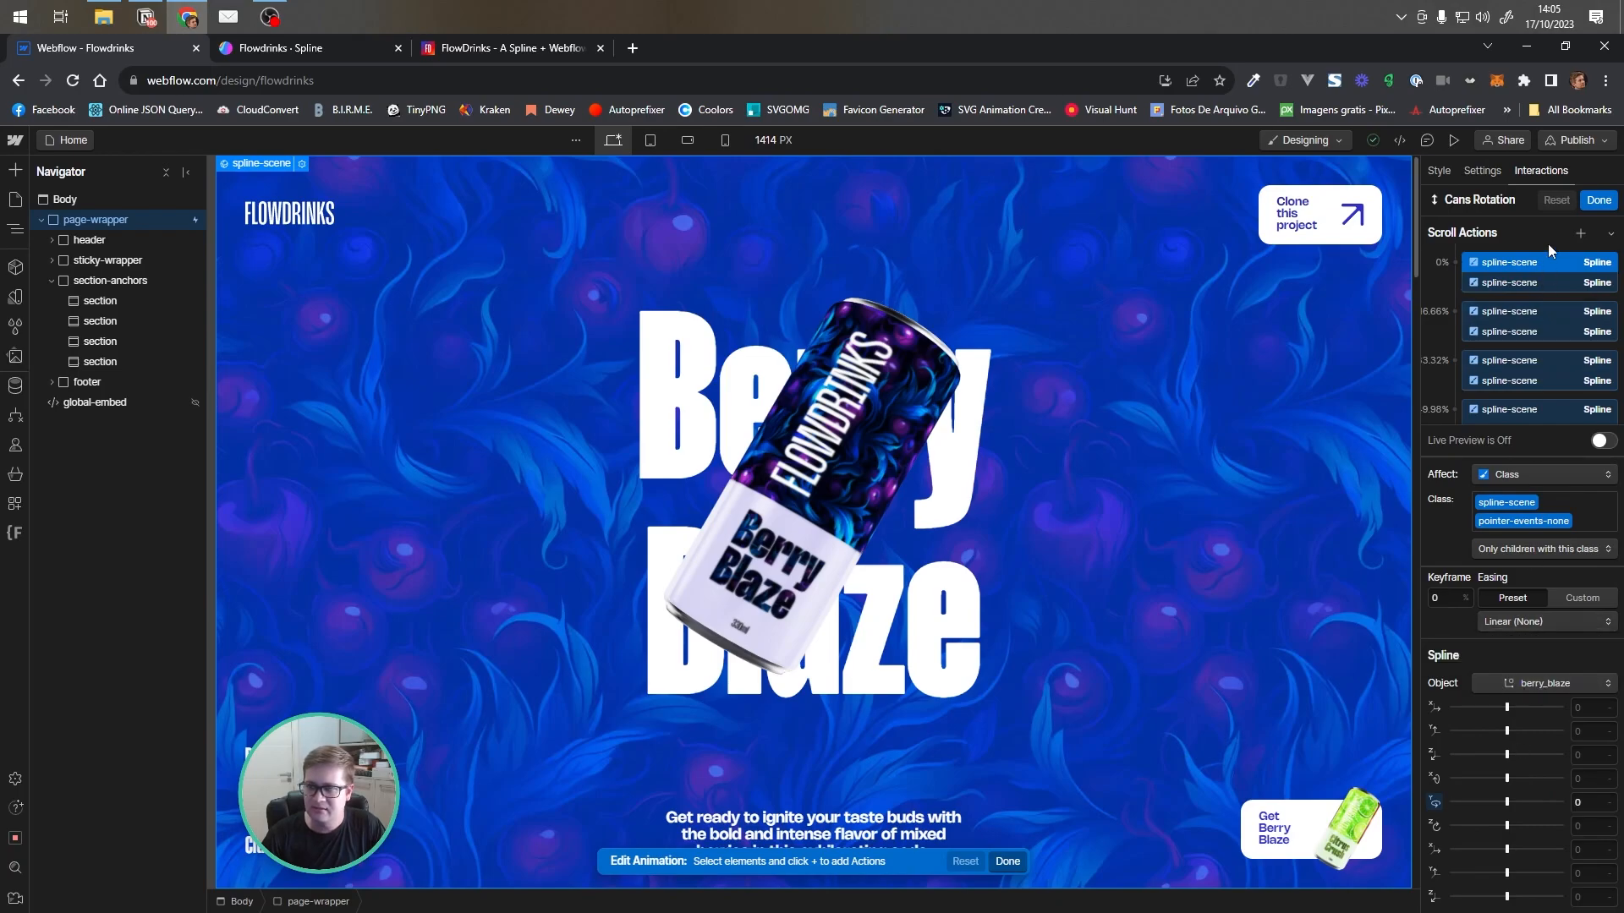
left_click(1540, 282)
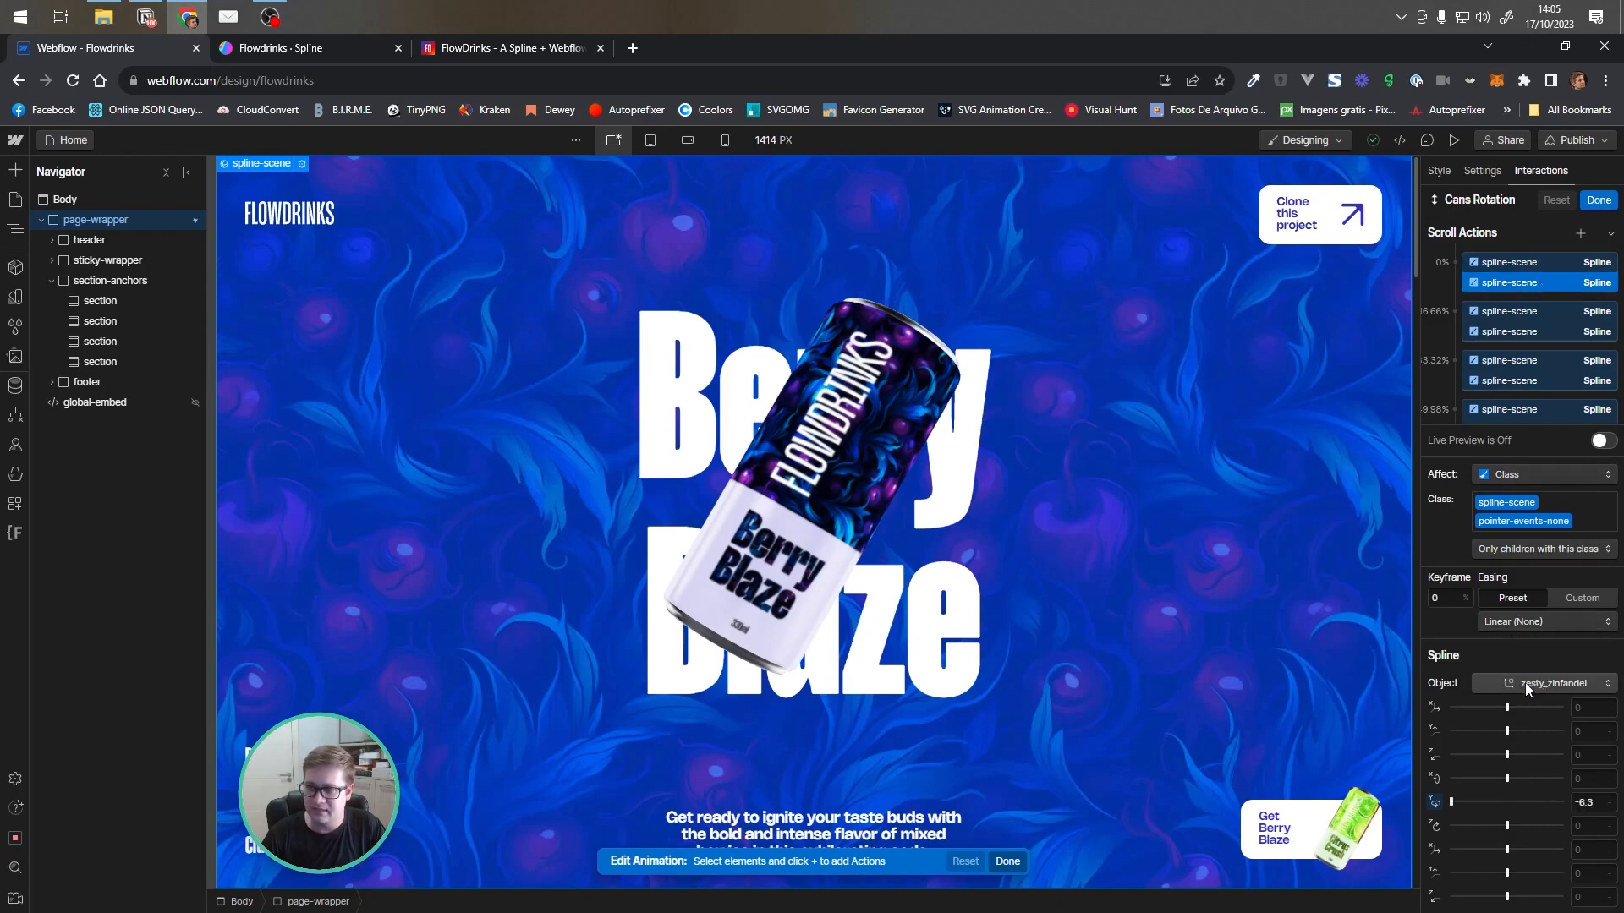
Step through the Cans Rotation spline-scene keyframes from 0% to 49.98% to review each can's rotation
left_click(1532, 263)
left_click(1538, 284)
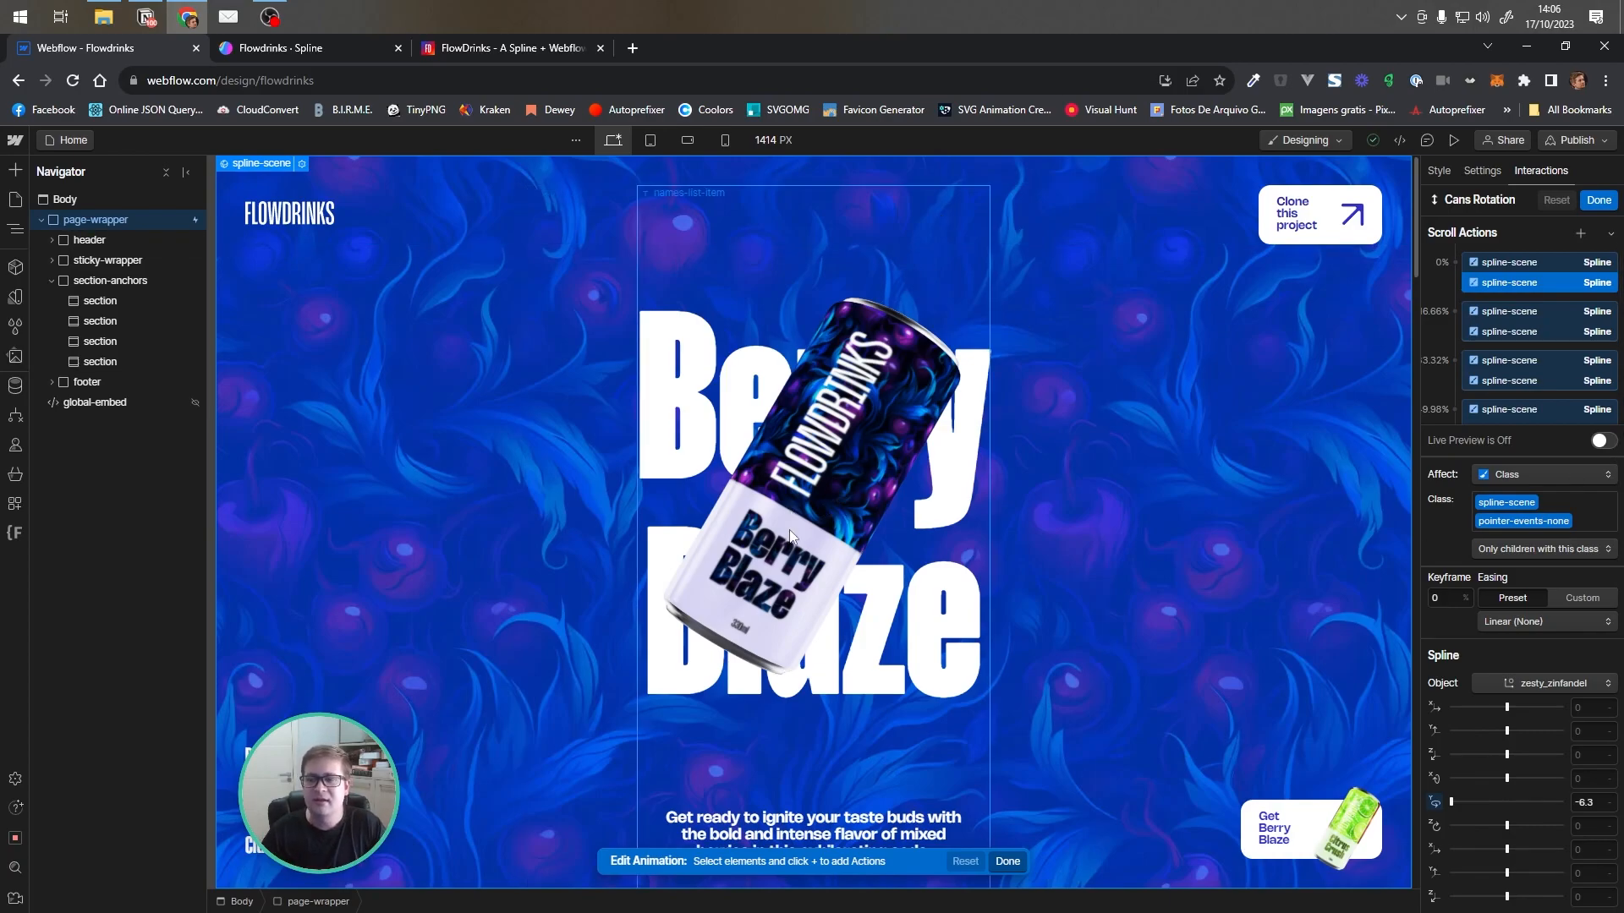
left_click(1540, 311)
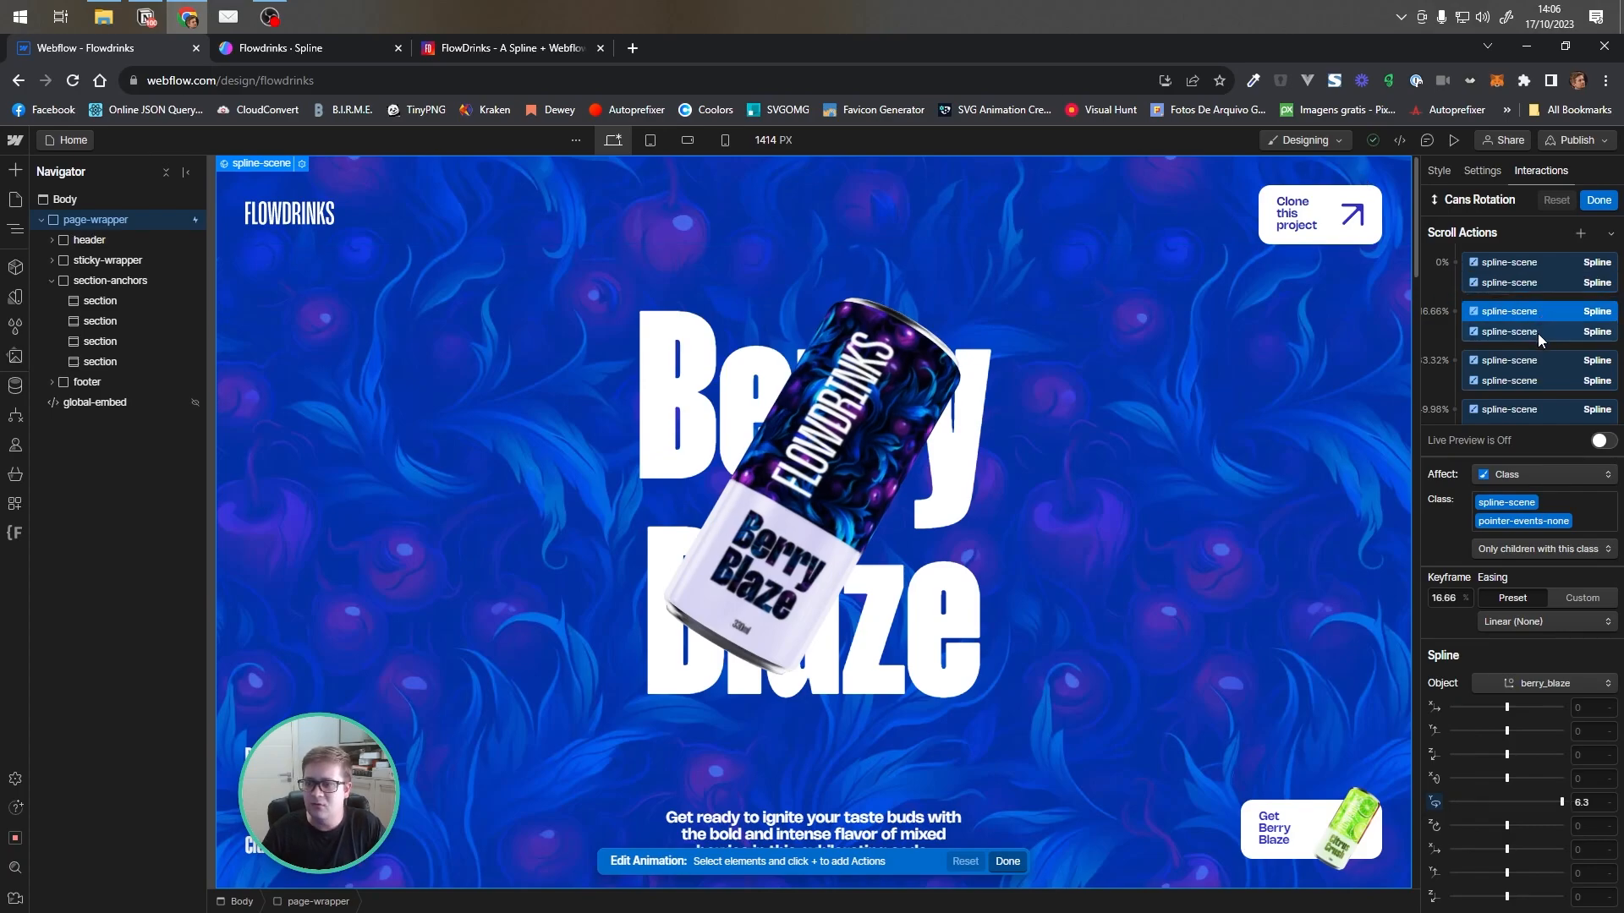
left_click(1538, 332)
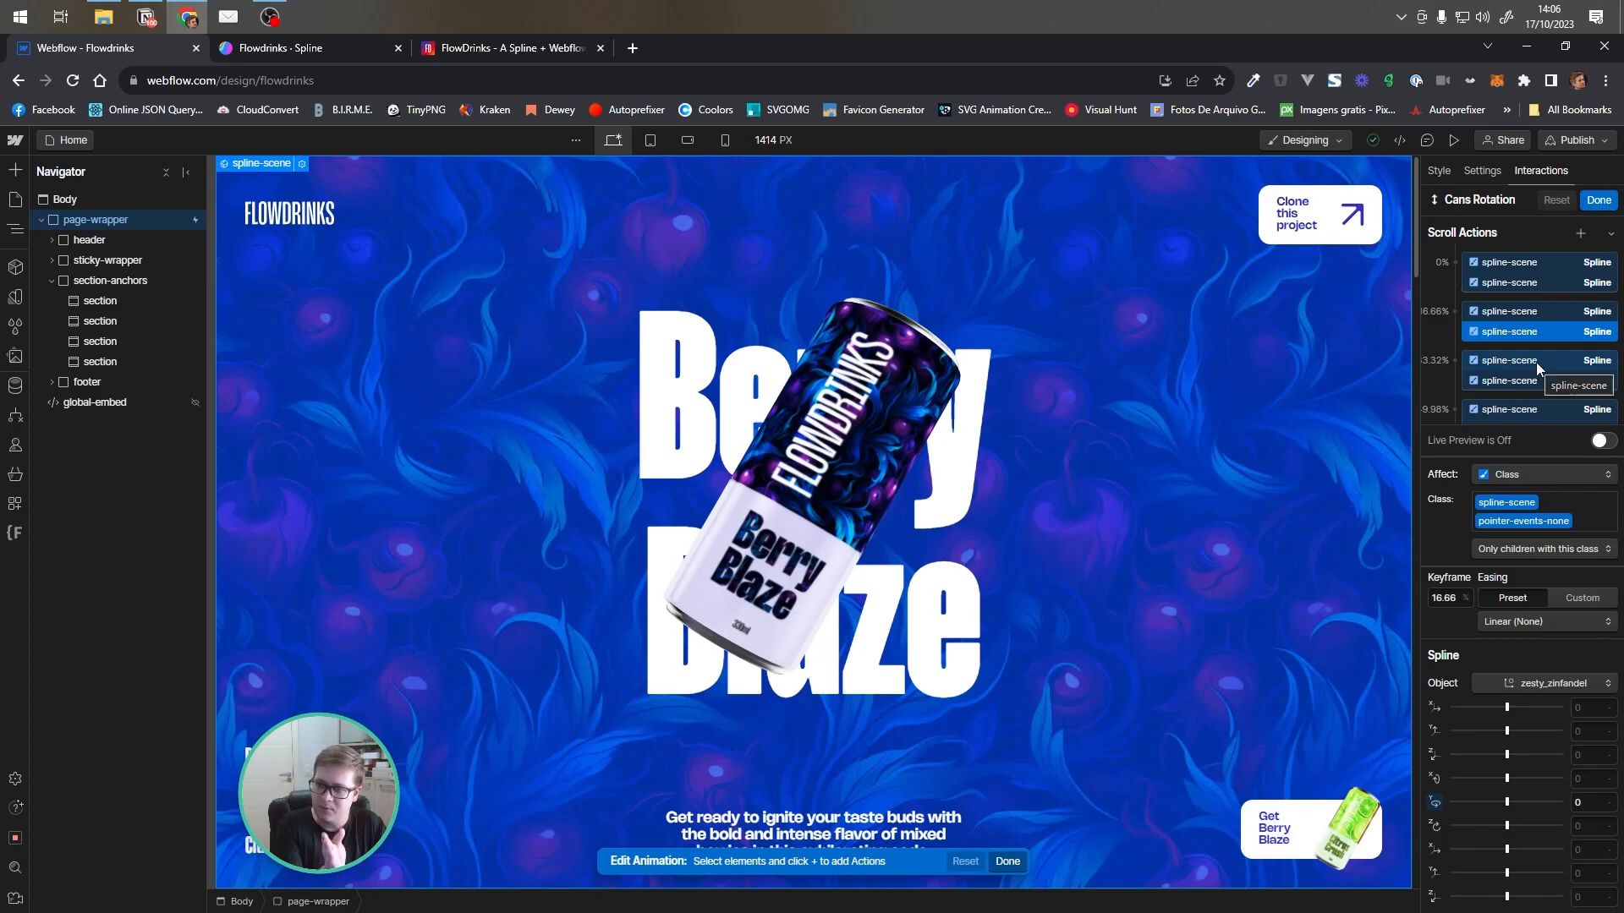
left_click(1536, 364)
left_click(1540, 382)
left_click(1542, 409)
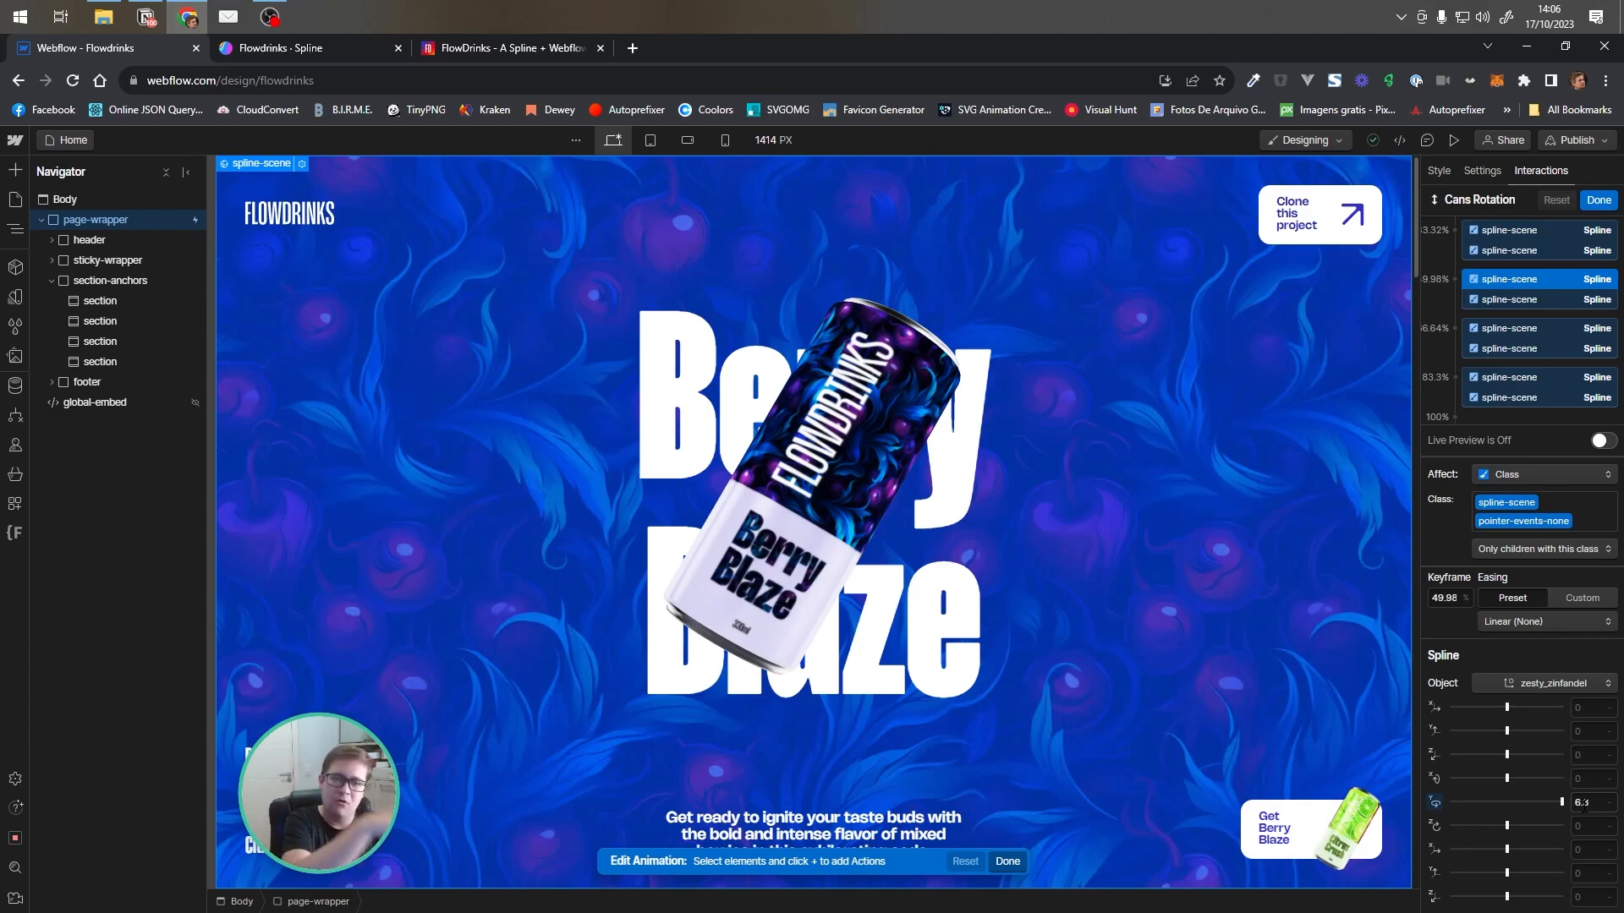
Review the Cans Rotation spline-scene keyframes again at 0%, 16.66% and 33.32% for each can
scroll(1521, 250, "up", 3)
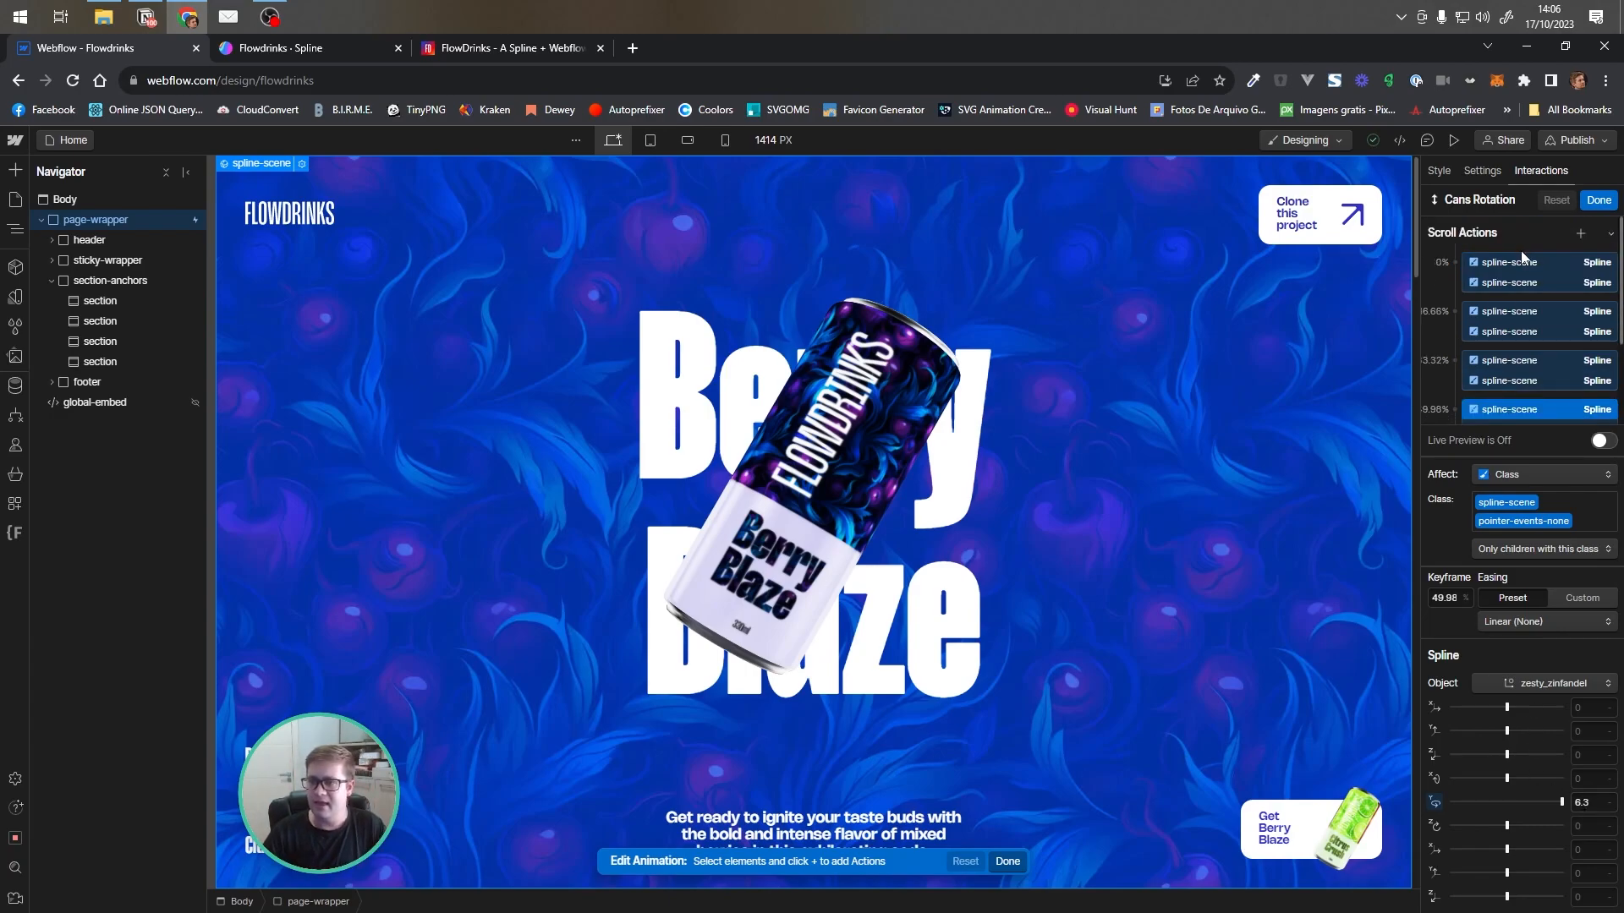
left_click(1529, 265)
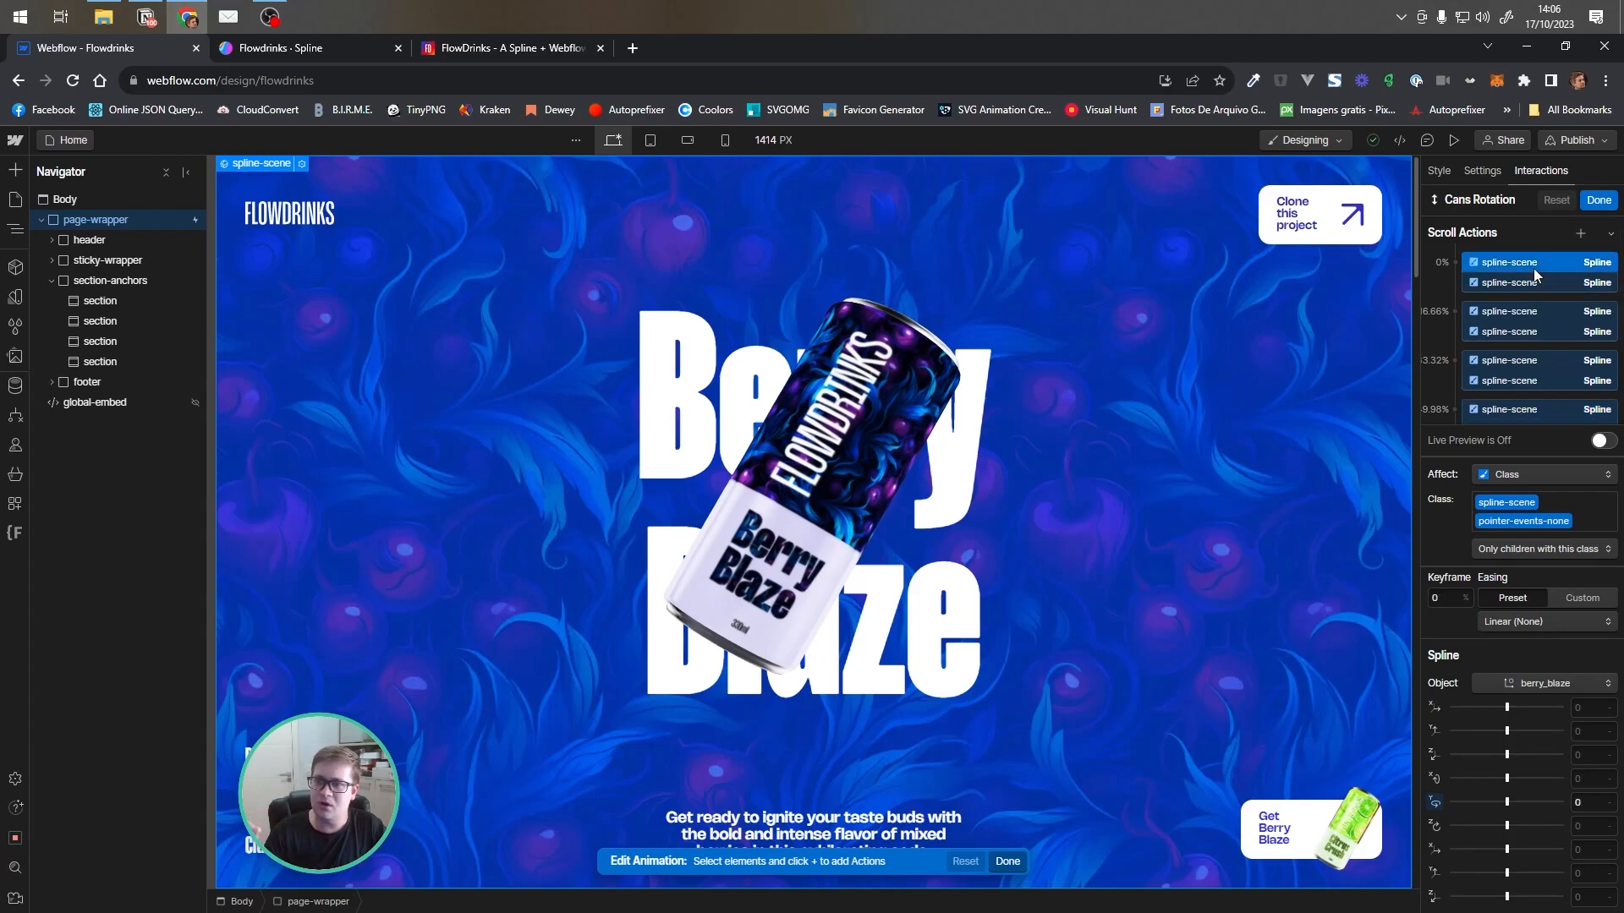
left_click(1541, 313)
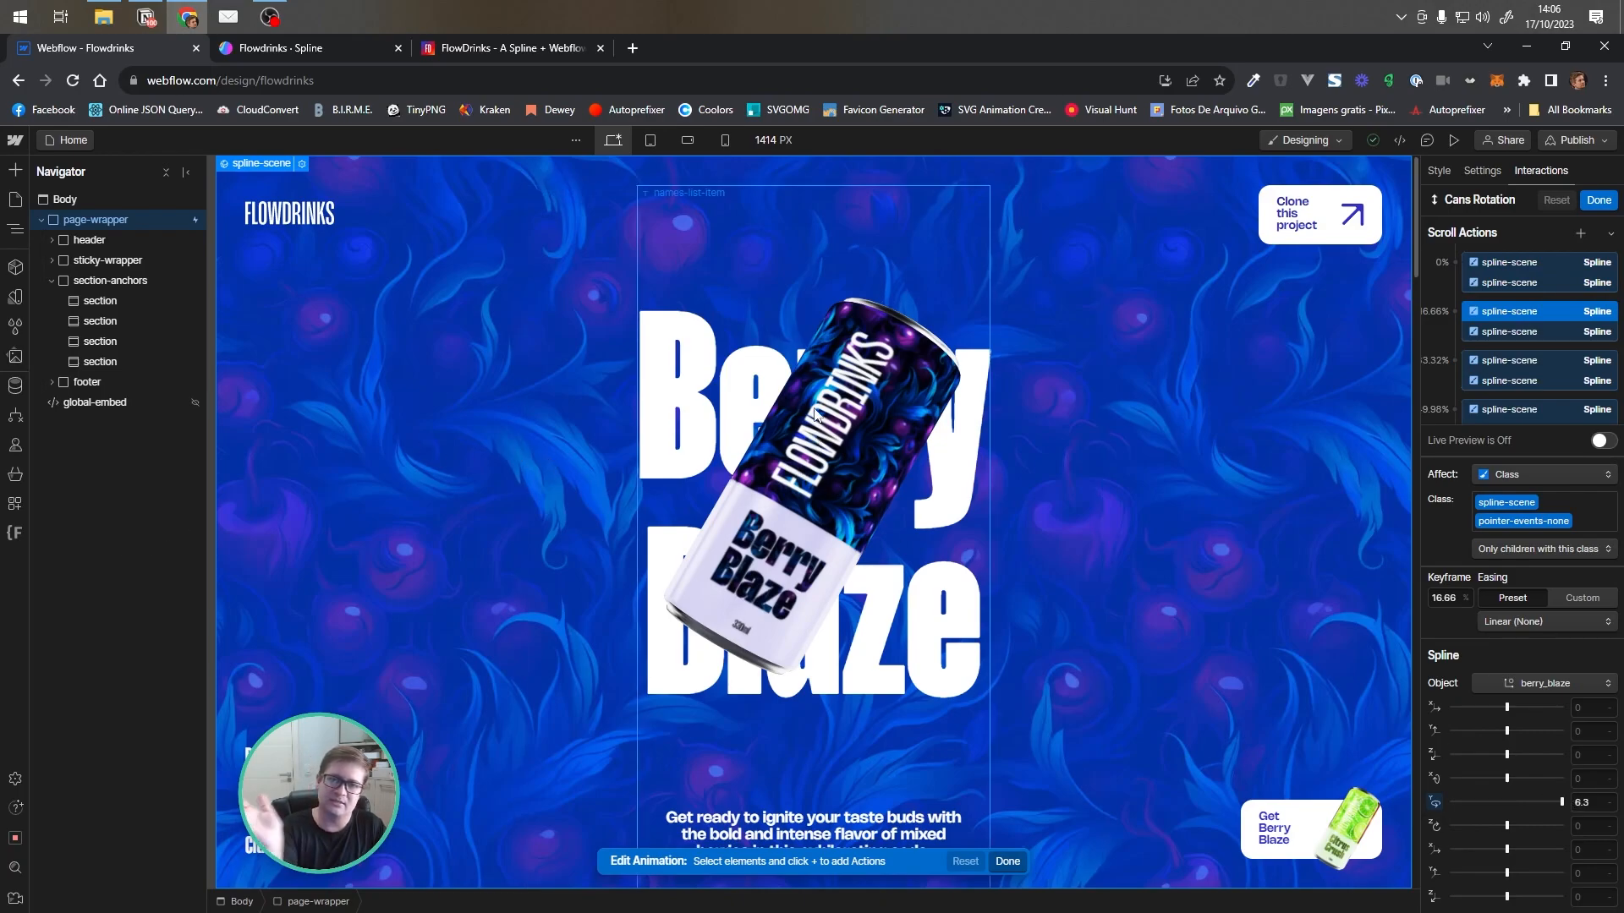
left_click(1529, 284)
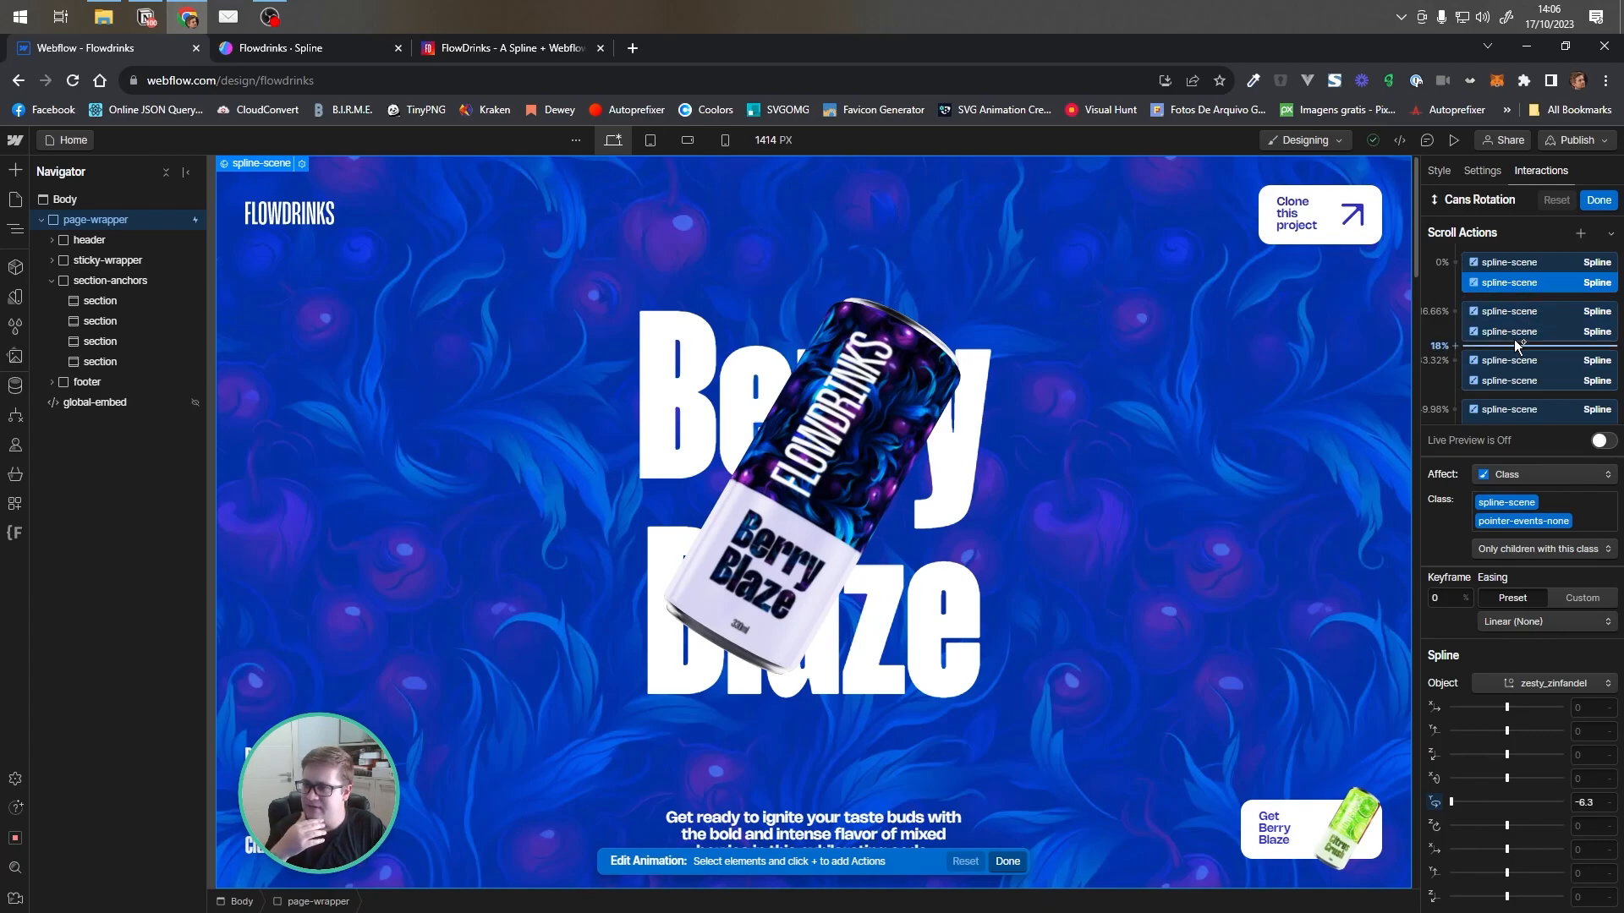
left_click(1536, 362)
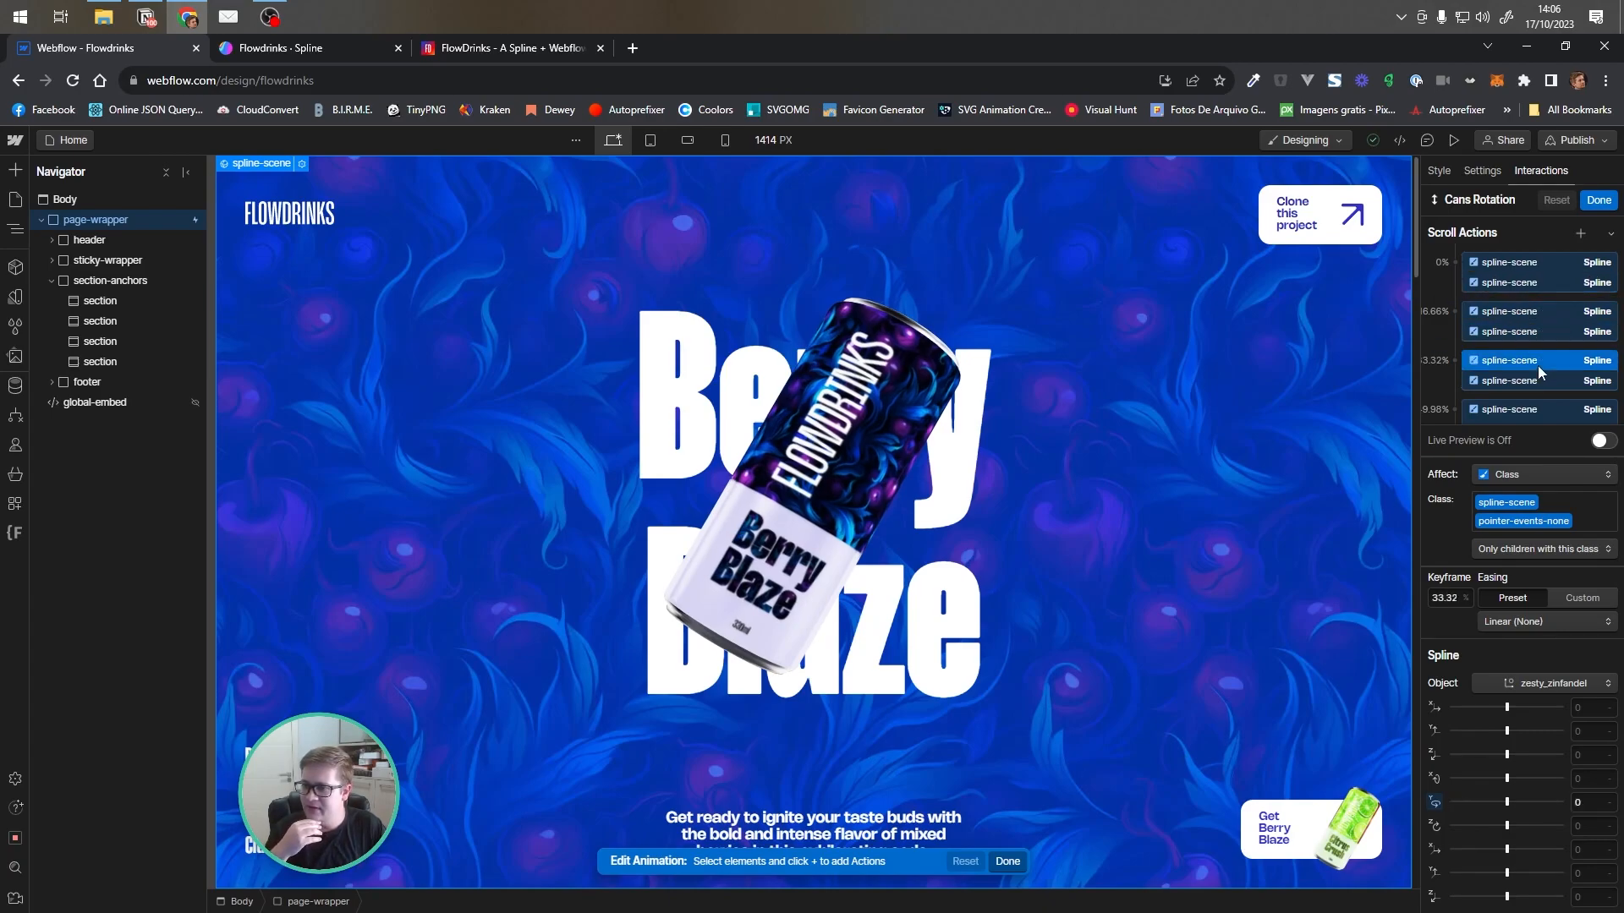
left_click(1536, 380)
Review the Cans Rotation spline-scene keyframes at 49.98%, 66.64% and 83.3% for each can
scroll(1536, 378, "down", 1)
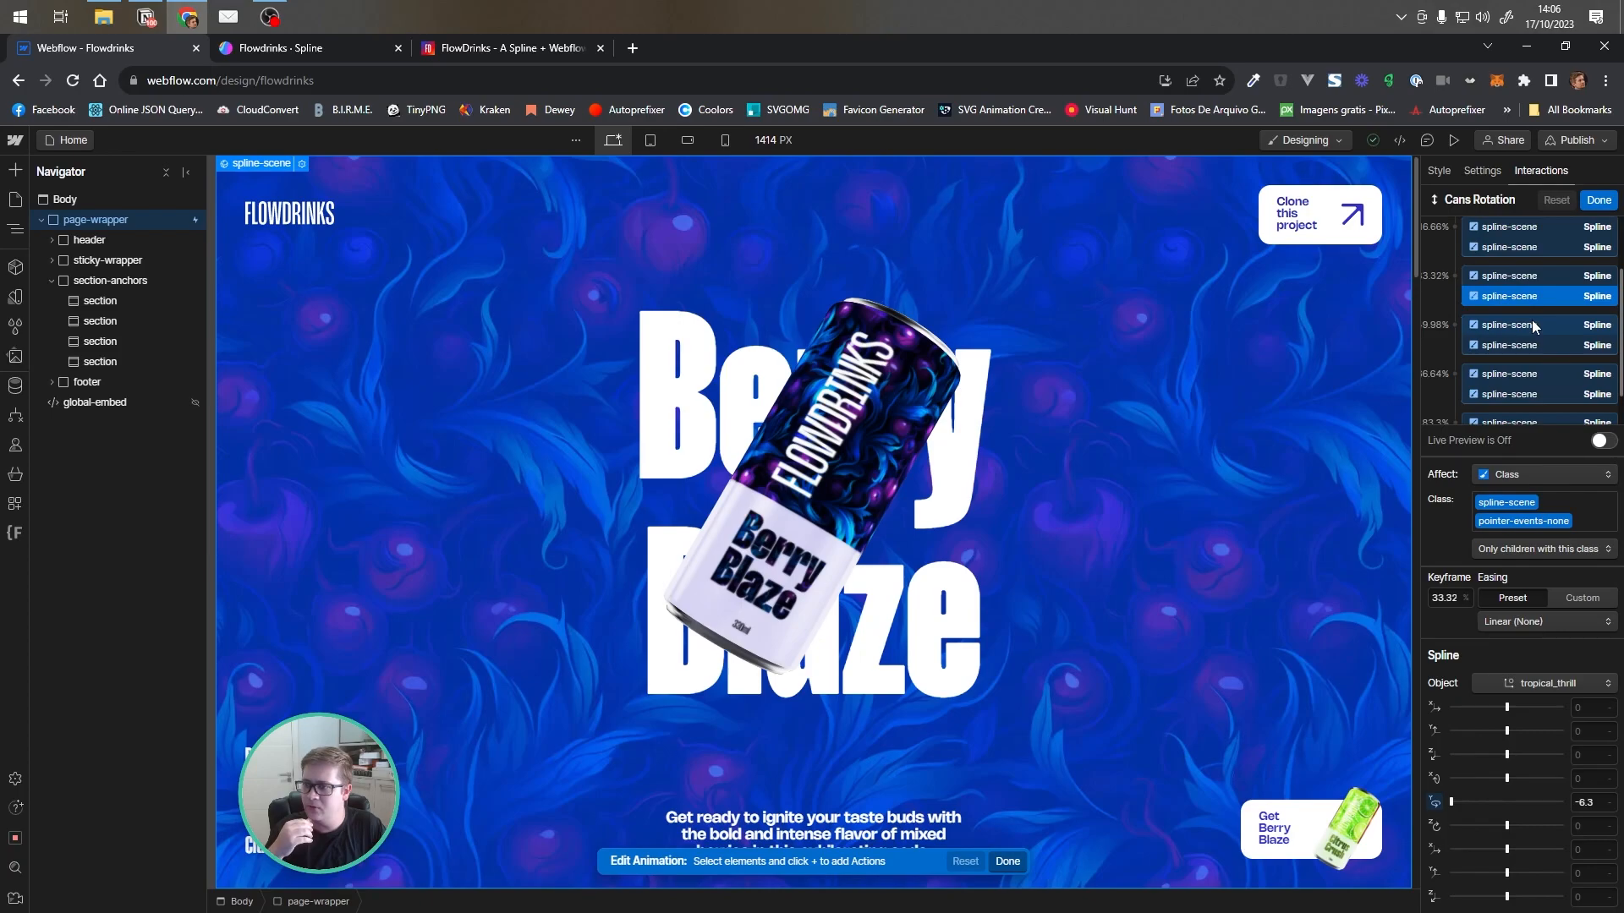
left_click(1536, 346)
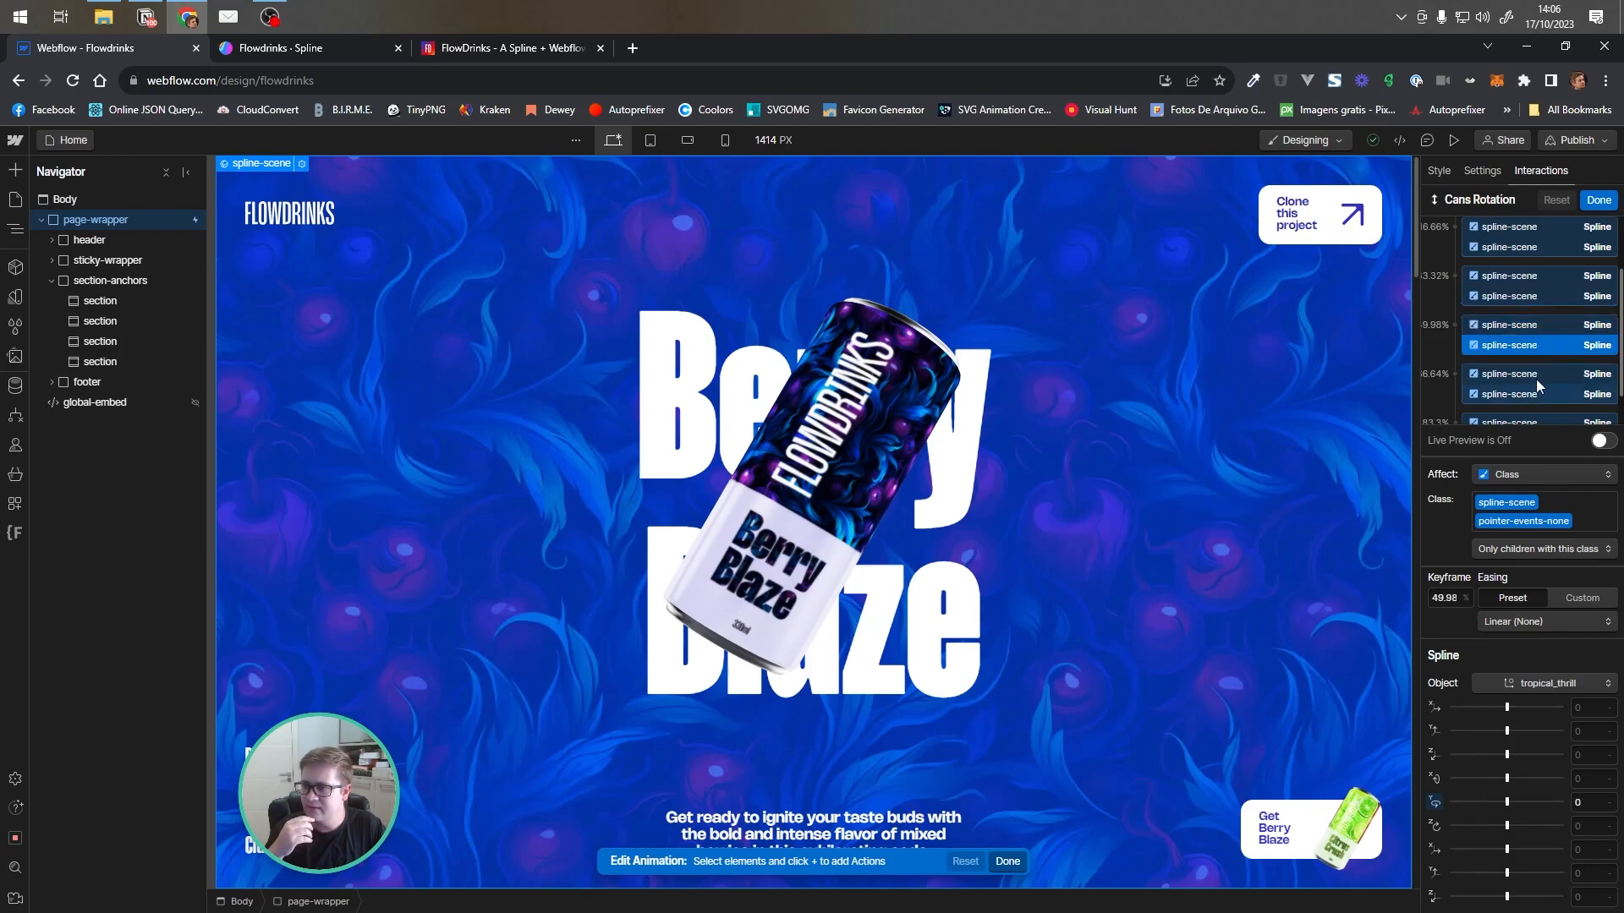
left_click(1536, 375)
left_click(1535, 394)
scroll(1535, 394, "down", 1)
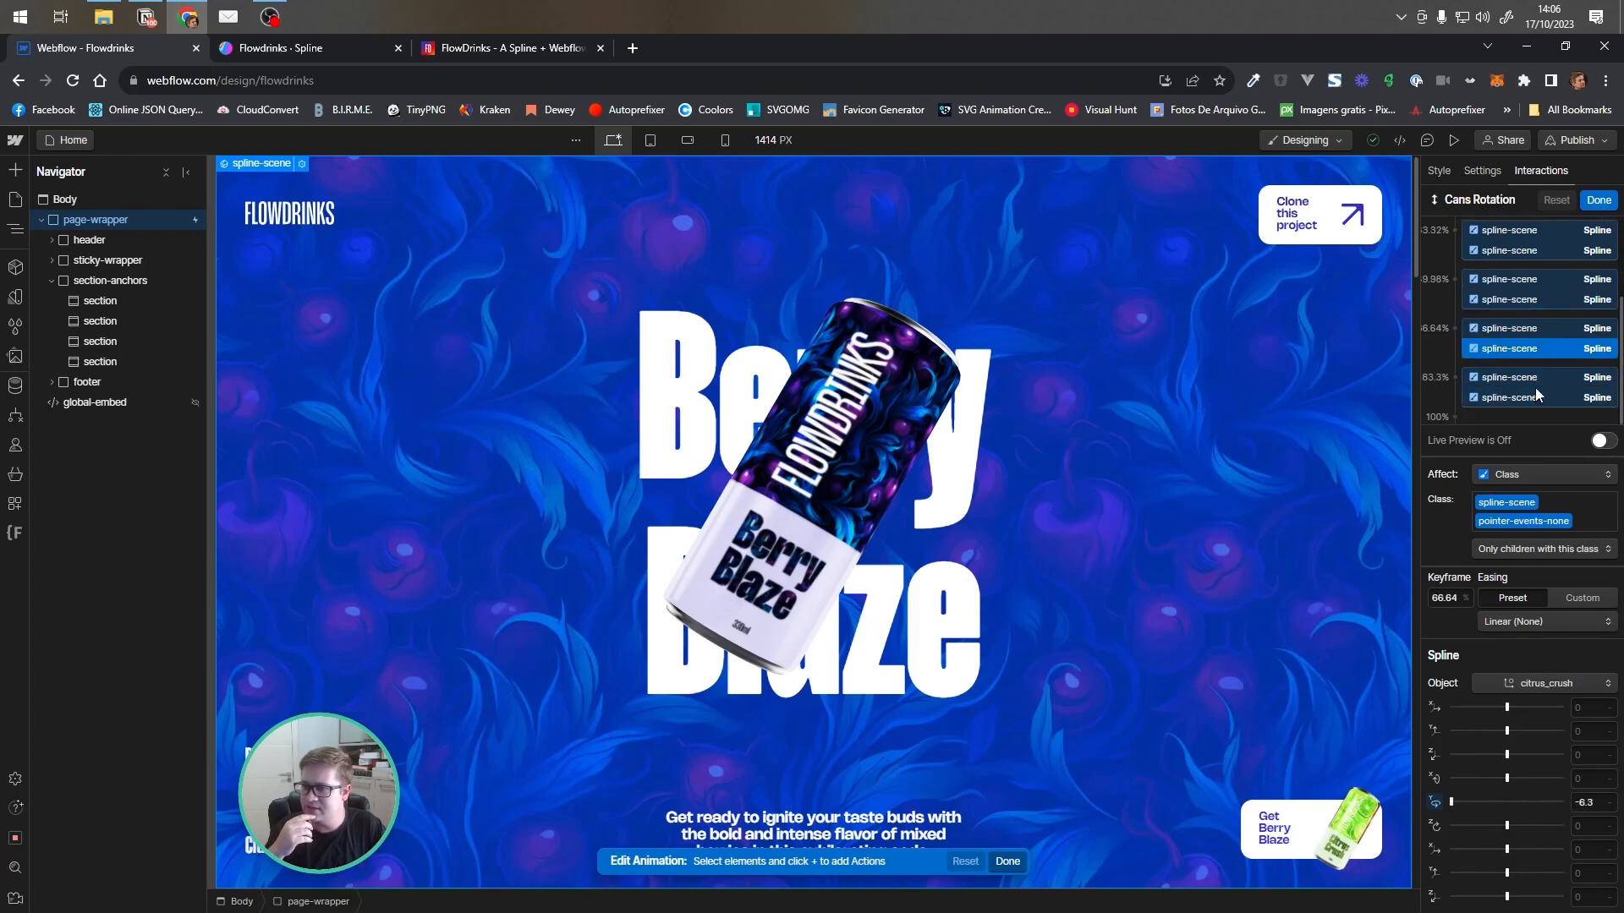
left_click(1532, 377)
left_click(1536, 399)
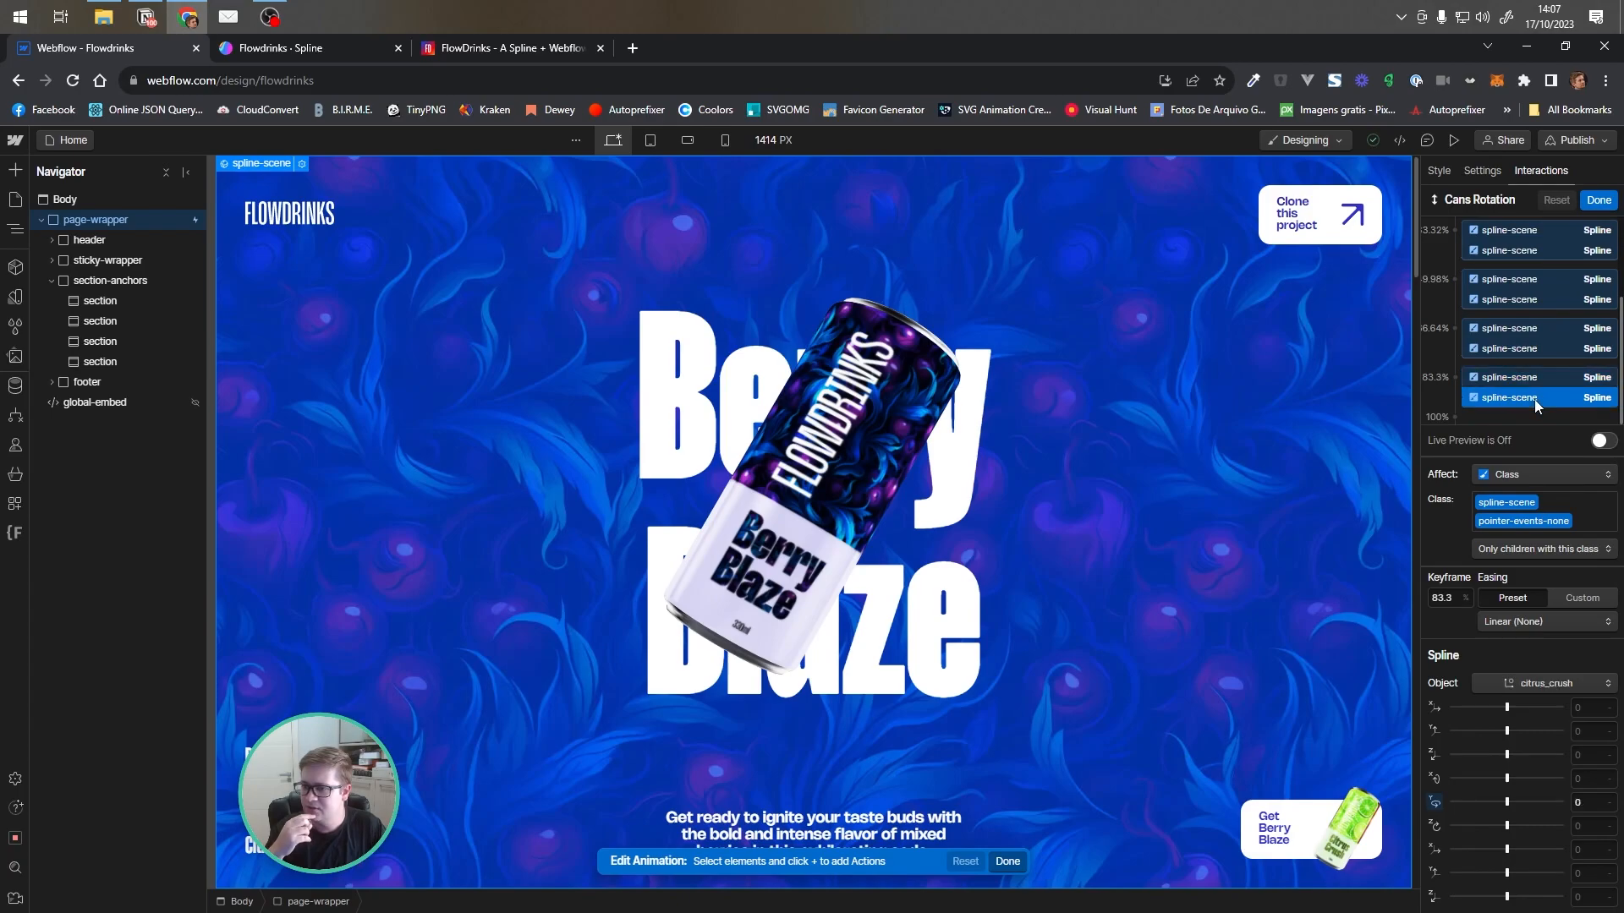
scroll(1548, 296, "up", 3)
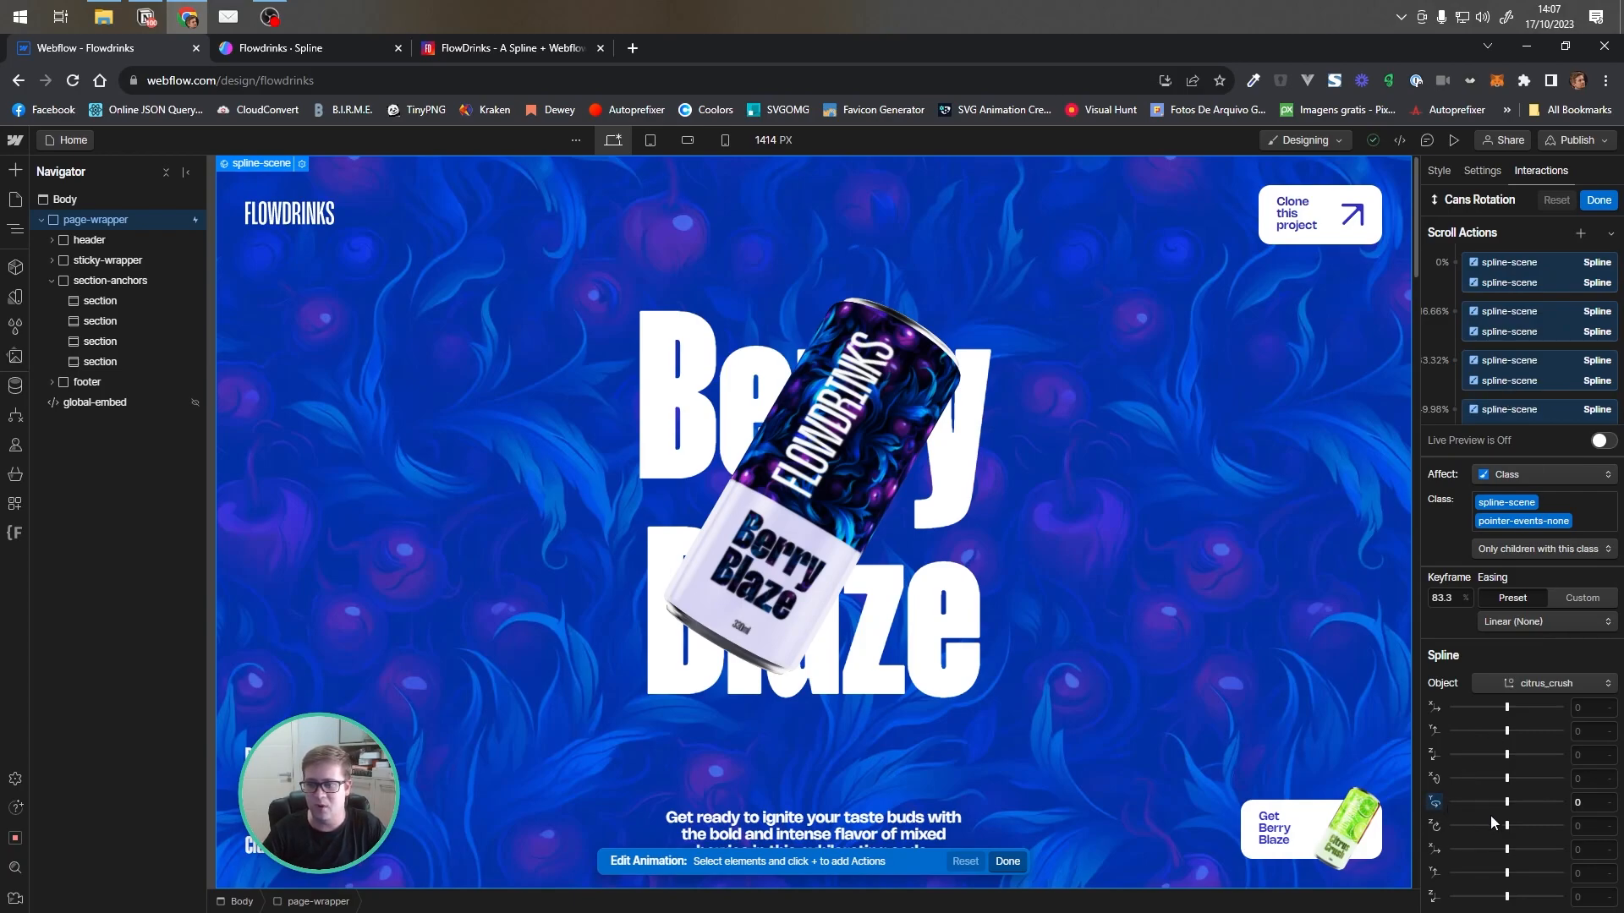
Adjust berry_blaze's position and rotation sliders at the 0% Cans Rotation keyframe and save the animation
left_click_drag(1506, 803, 1539, 707)
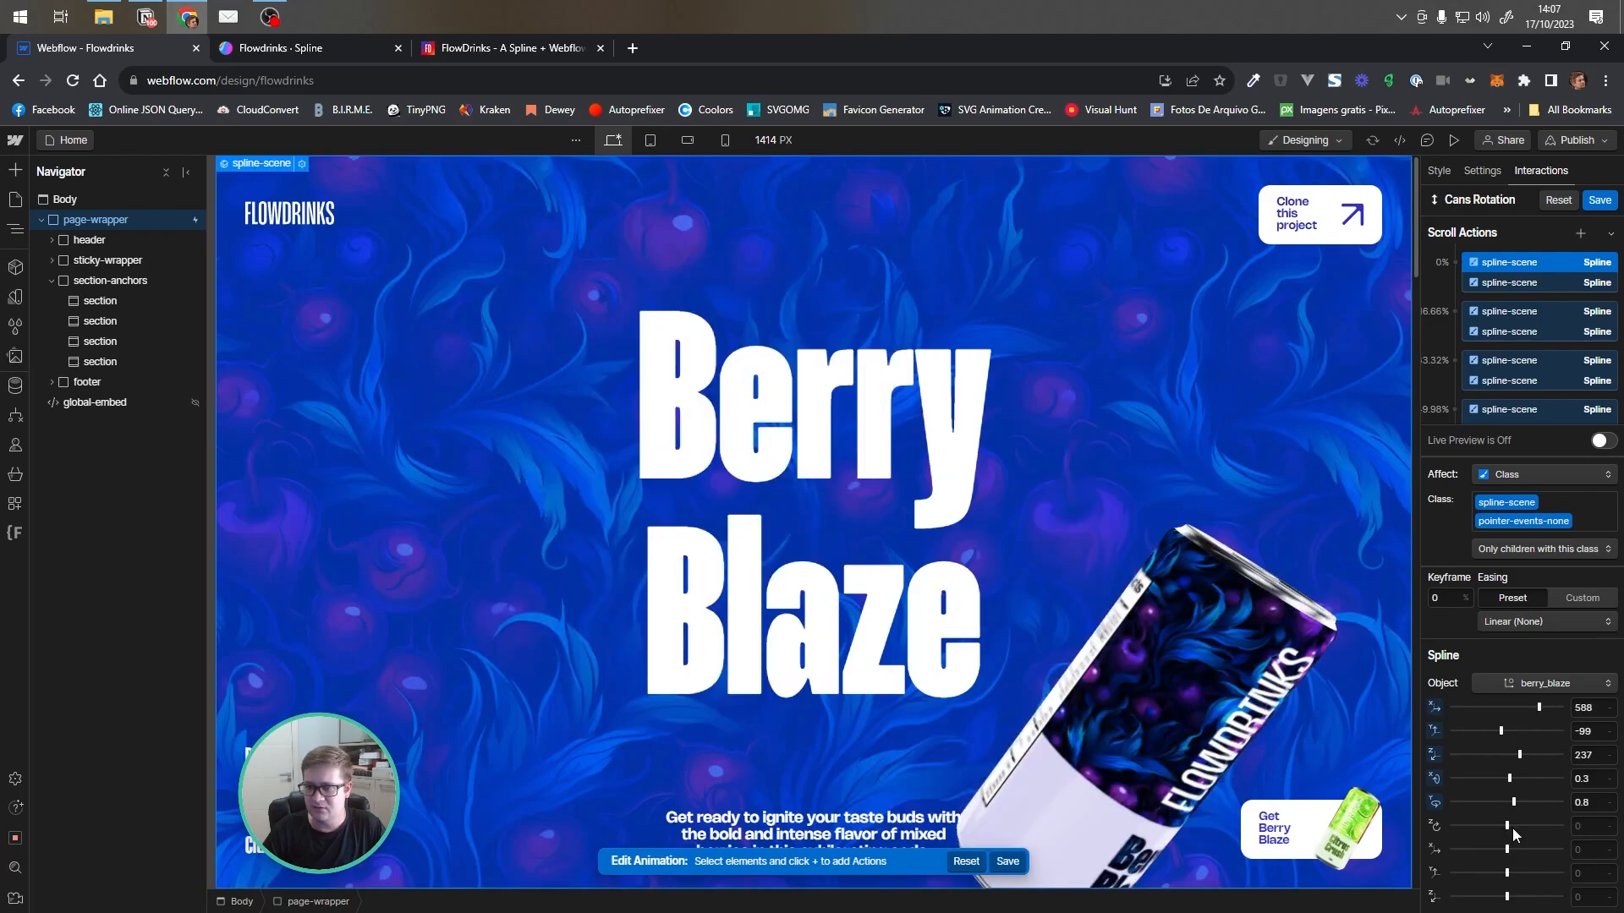
mouse_move(1506, 824)
left_mouse_down()
mouse_move(1529, 825)
mouse_move(1506, 849)
mouse_move(1487, 846)
mouse_move(1494, 825)
left_mouse_up()
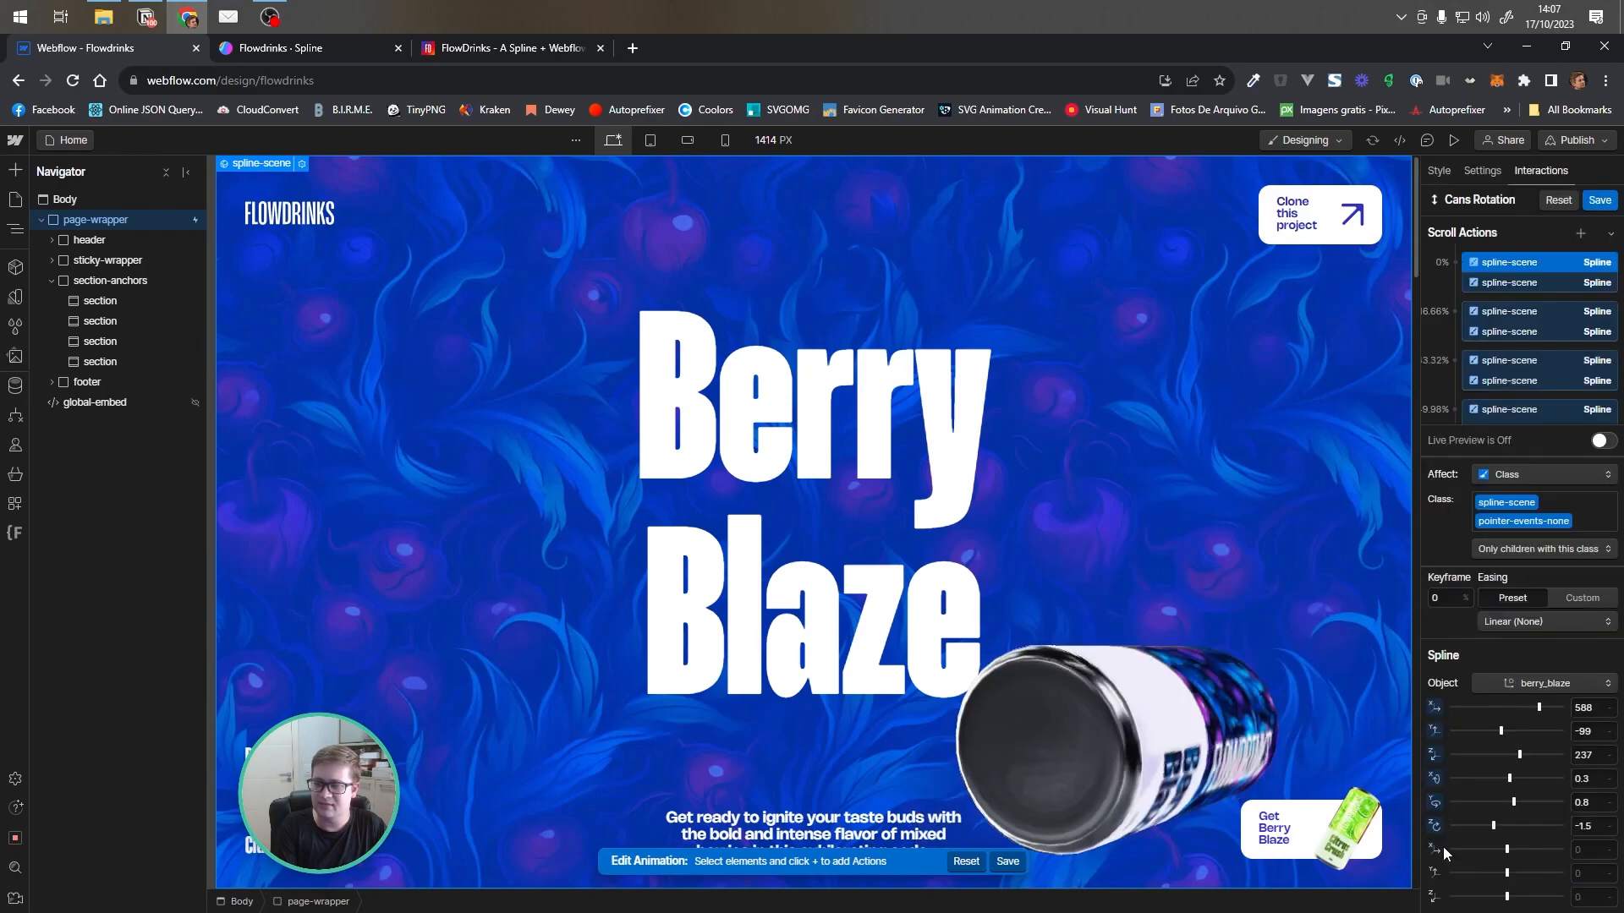
left_click(1600, 200)
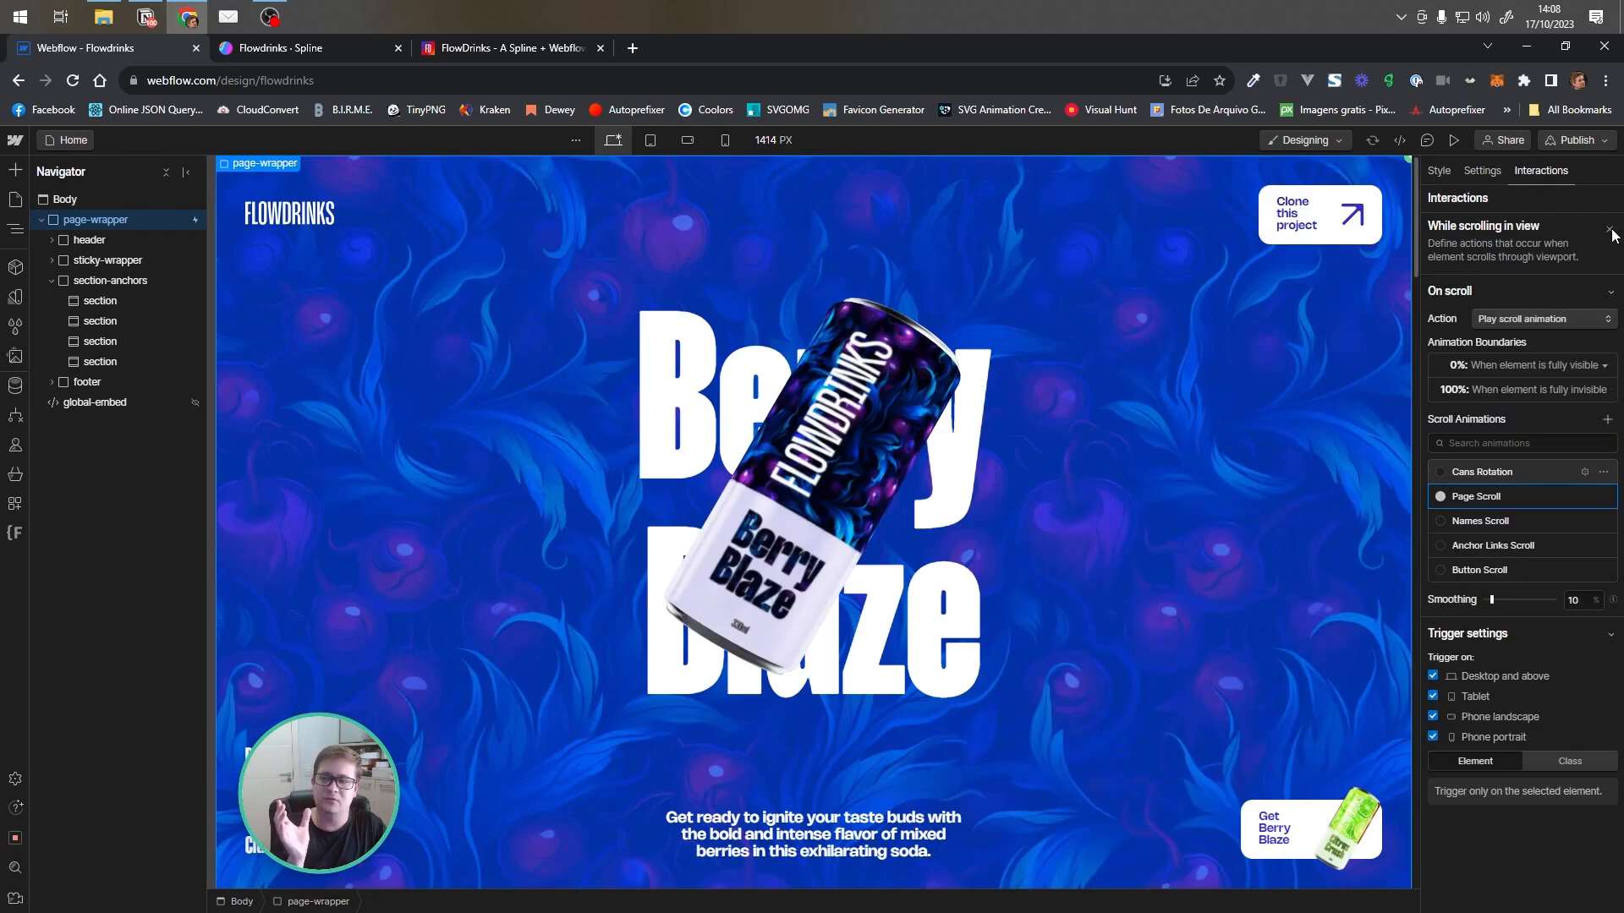
Open the page's Mouse move in viewport trigger and its Cans Mouse Move animation
left_click(1610, 230)
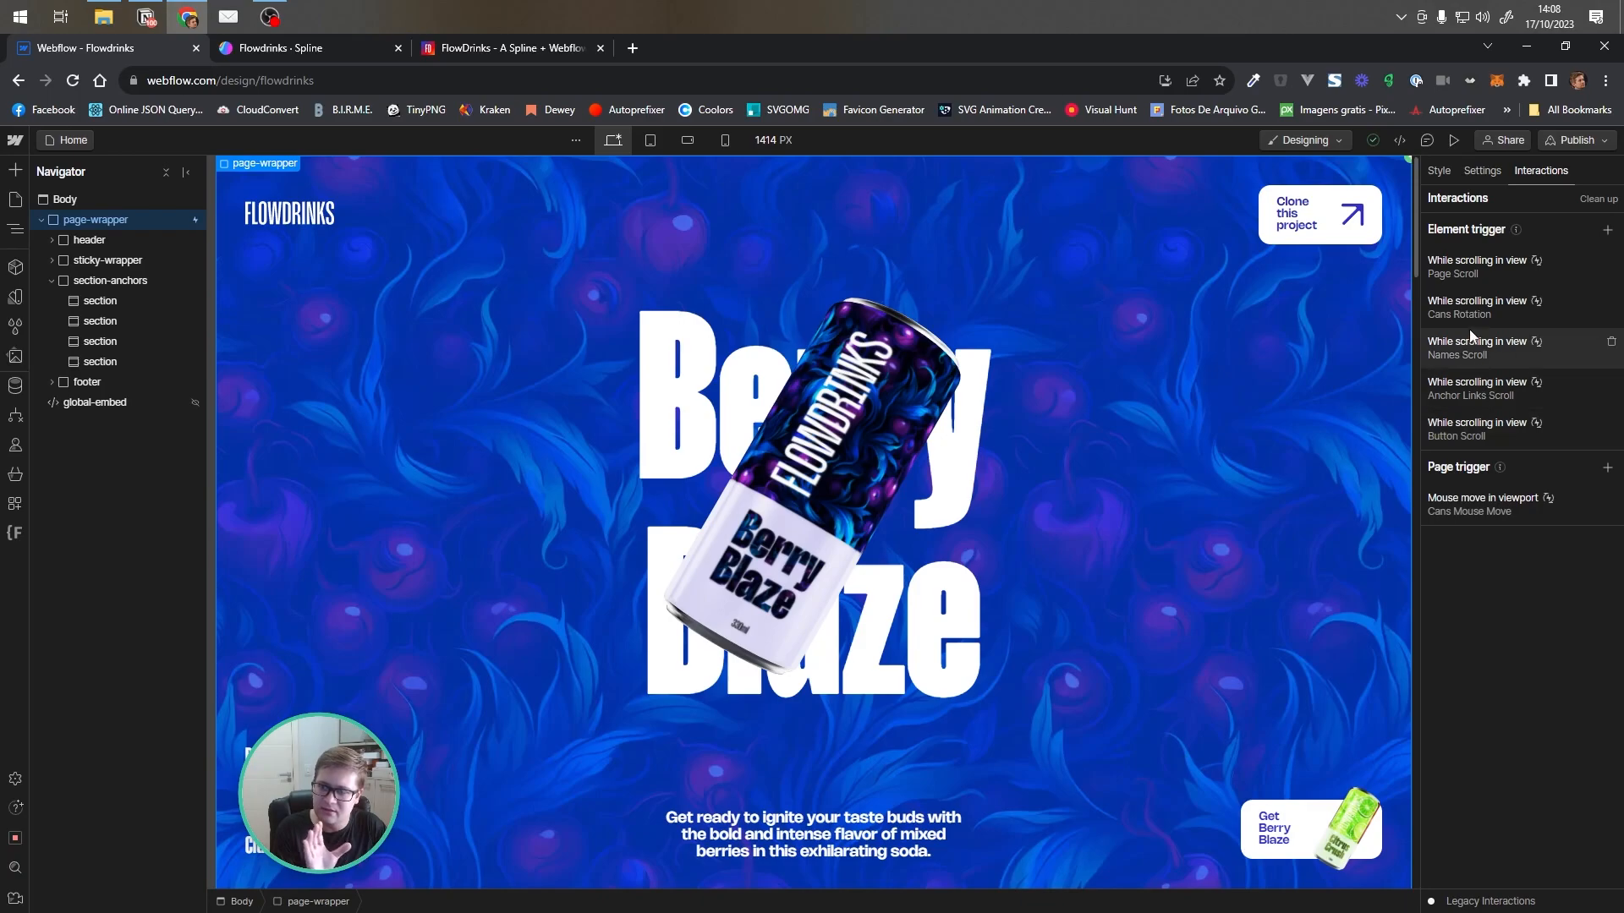
left_click(1483, 504)
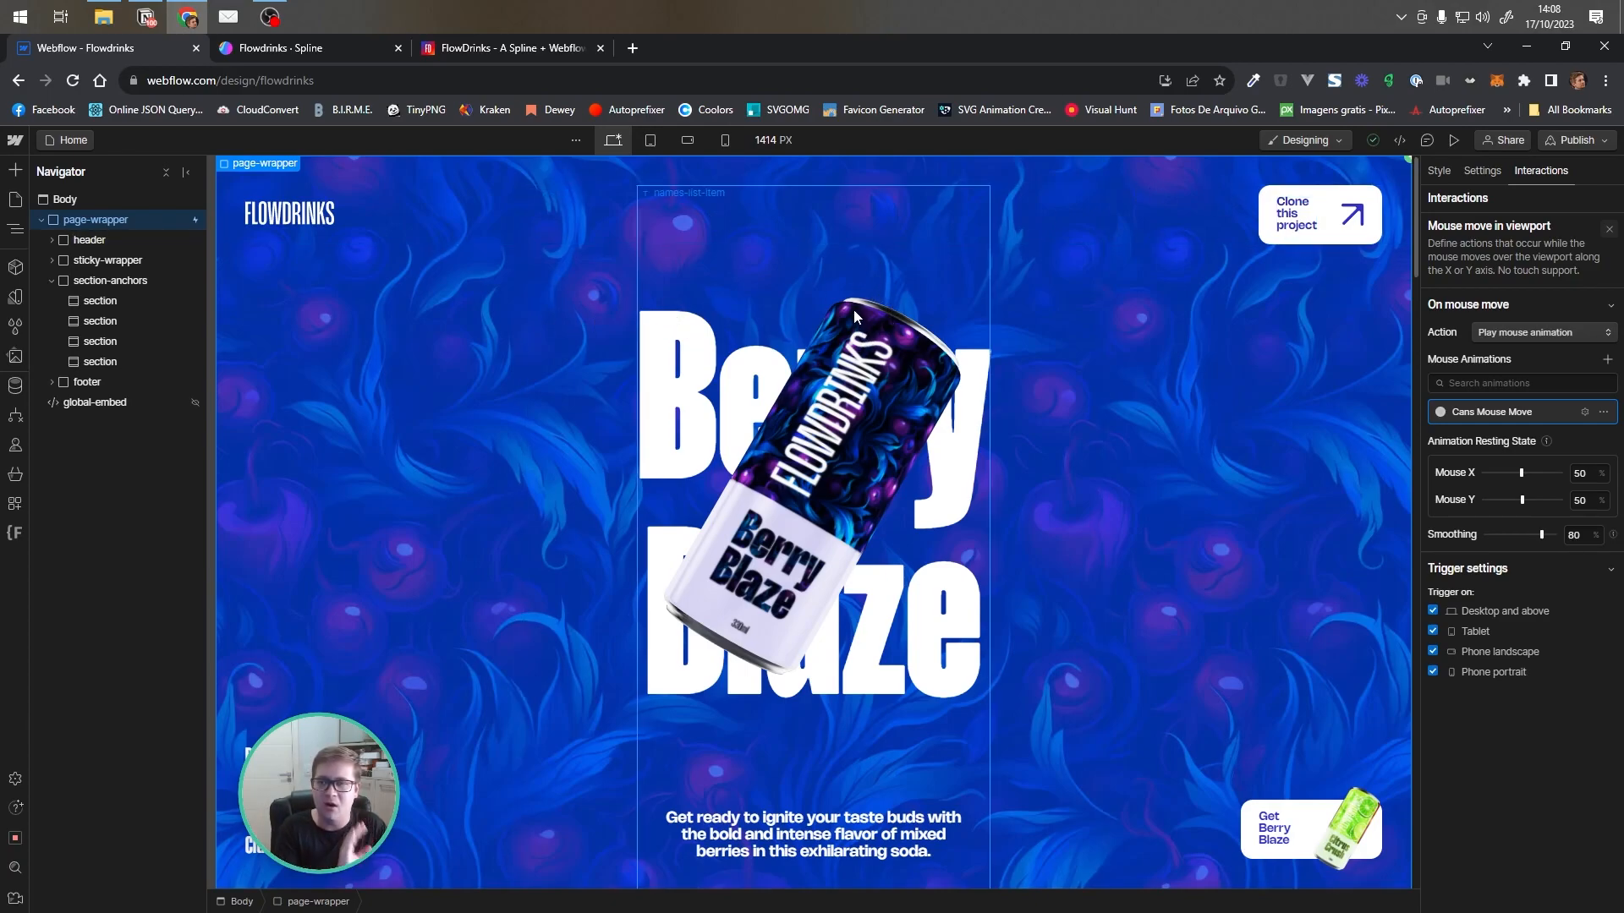
left_click(1469, 416)
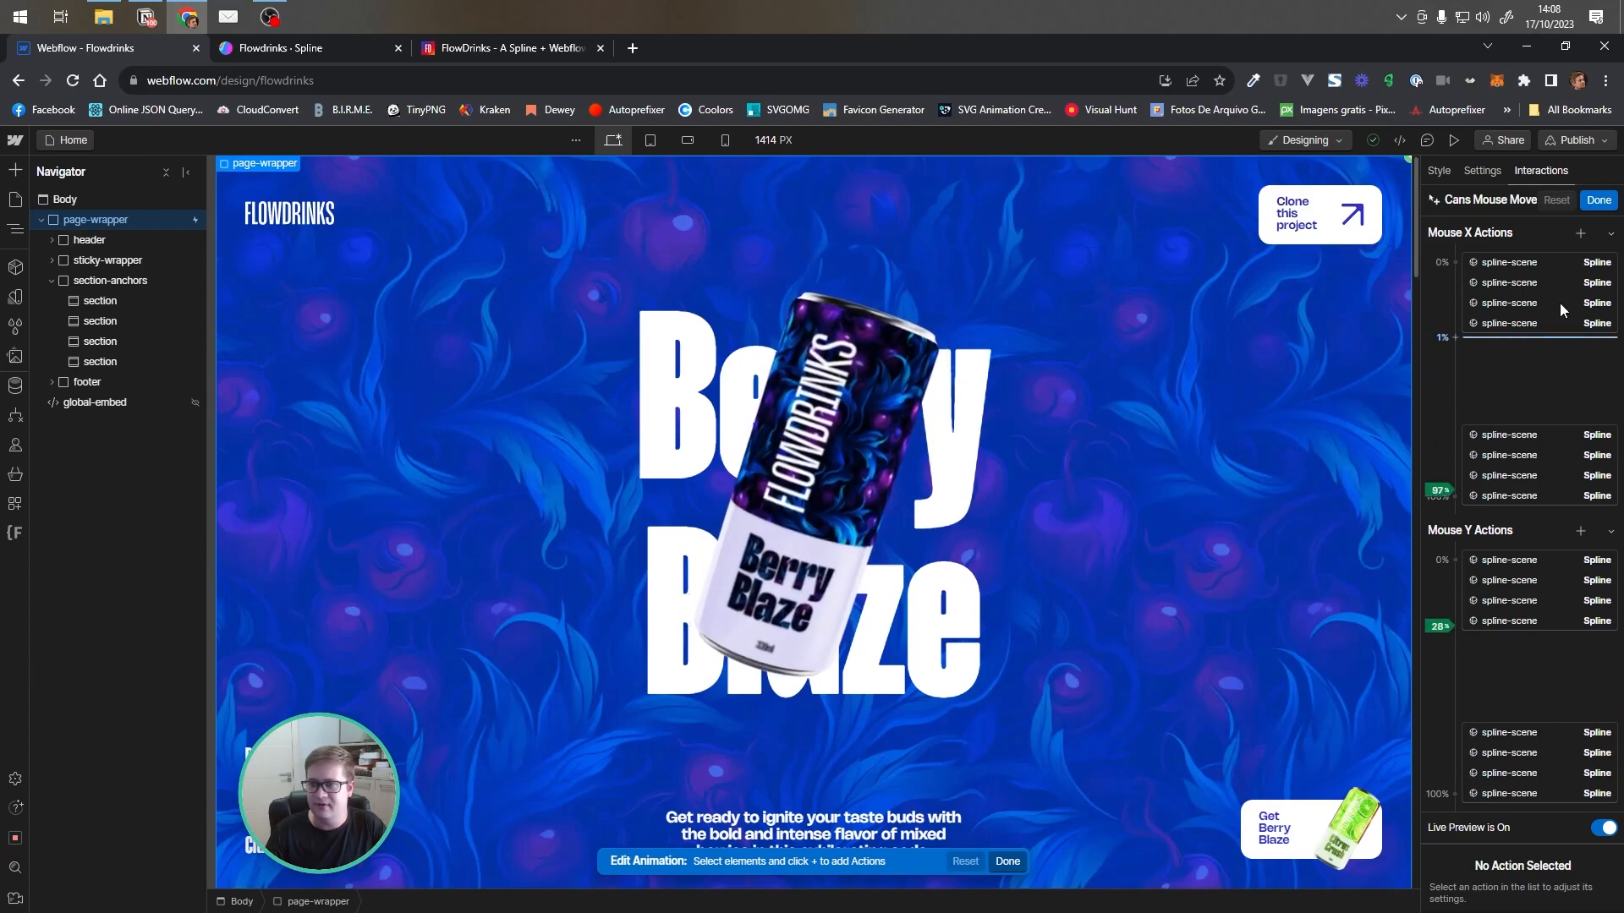
Inspect the Mouse X 0% spline-scene keyframes of the Cans Mouse Move animation
left_click(1535, 265)
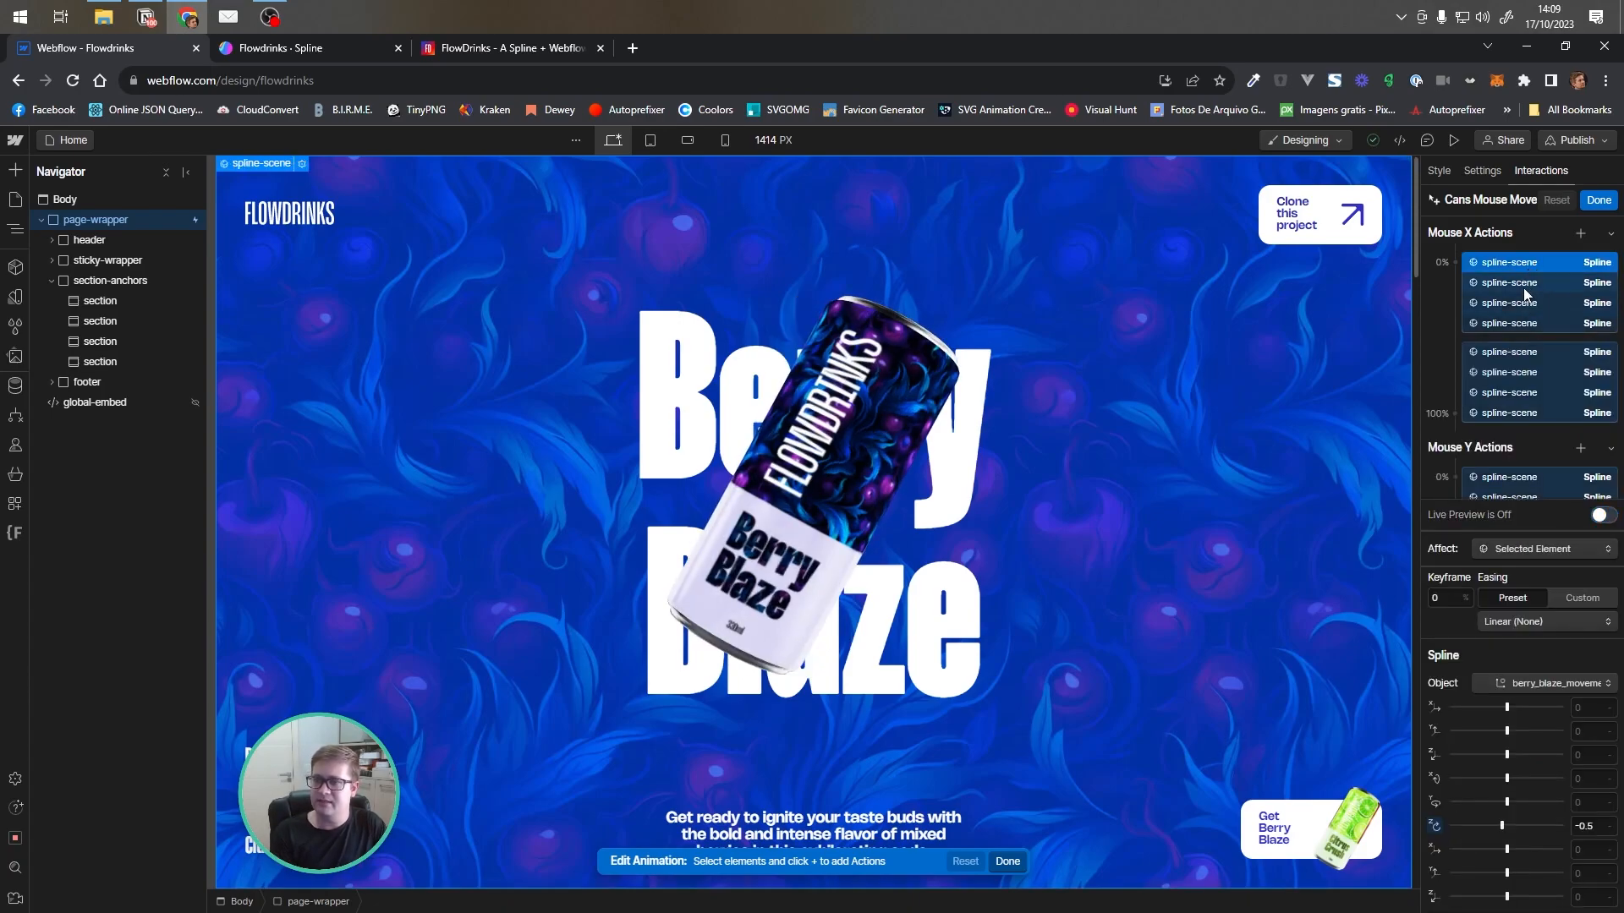
left_click(1503, 284)
left_click(1515, 264)
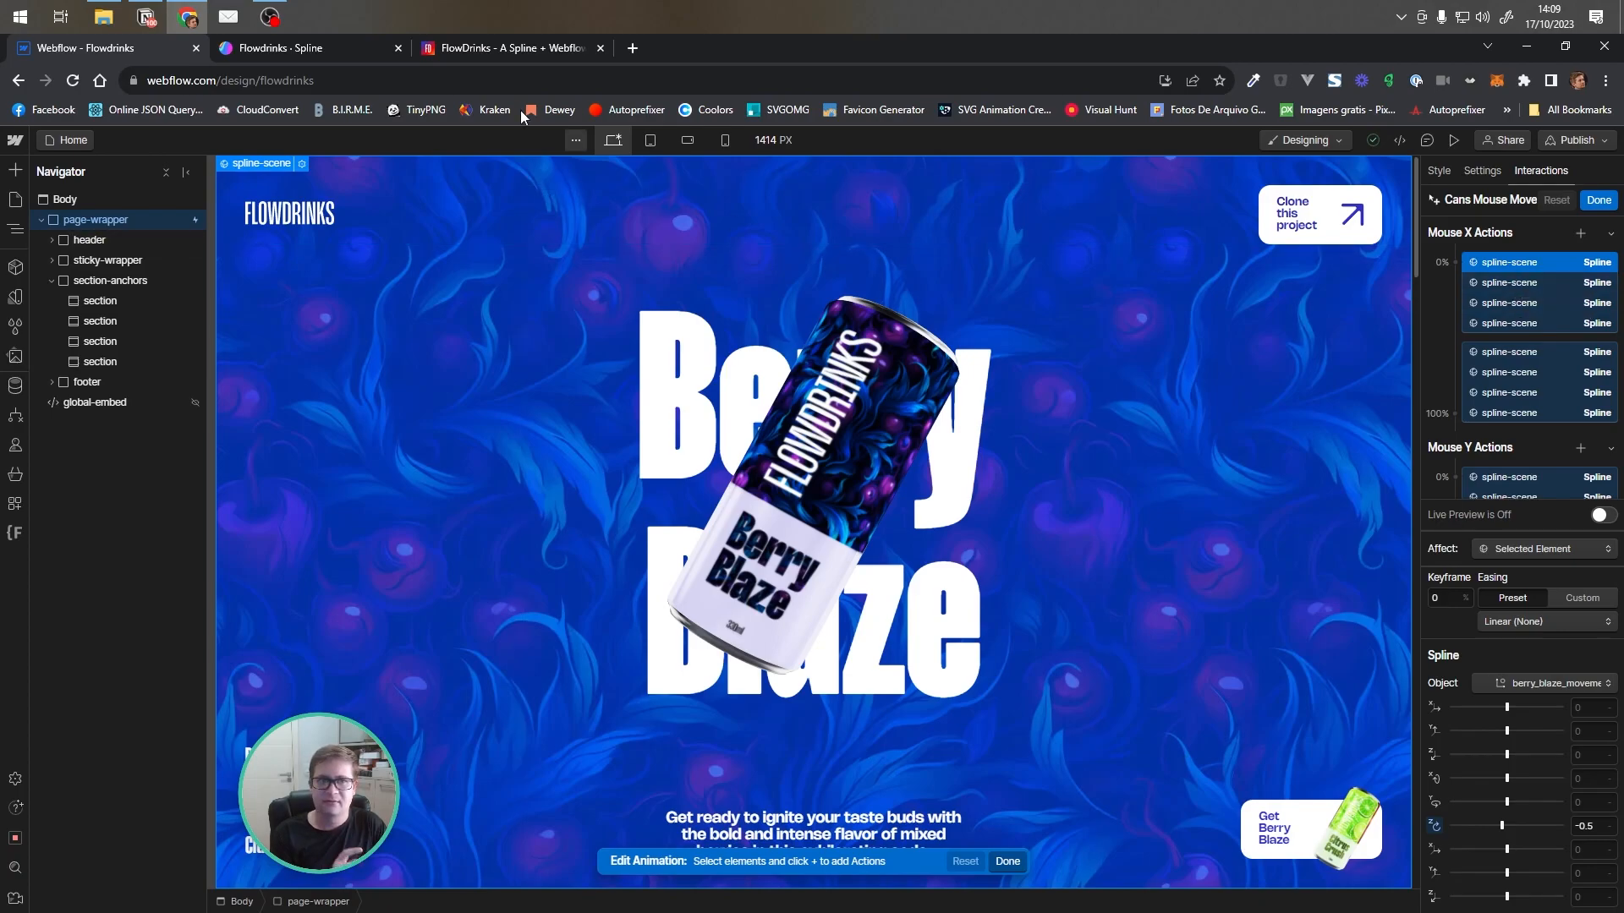
Switch to the Spline editor and inspect each can's movement group in the scene's object hierarchy
left_click(354, 50)
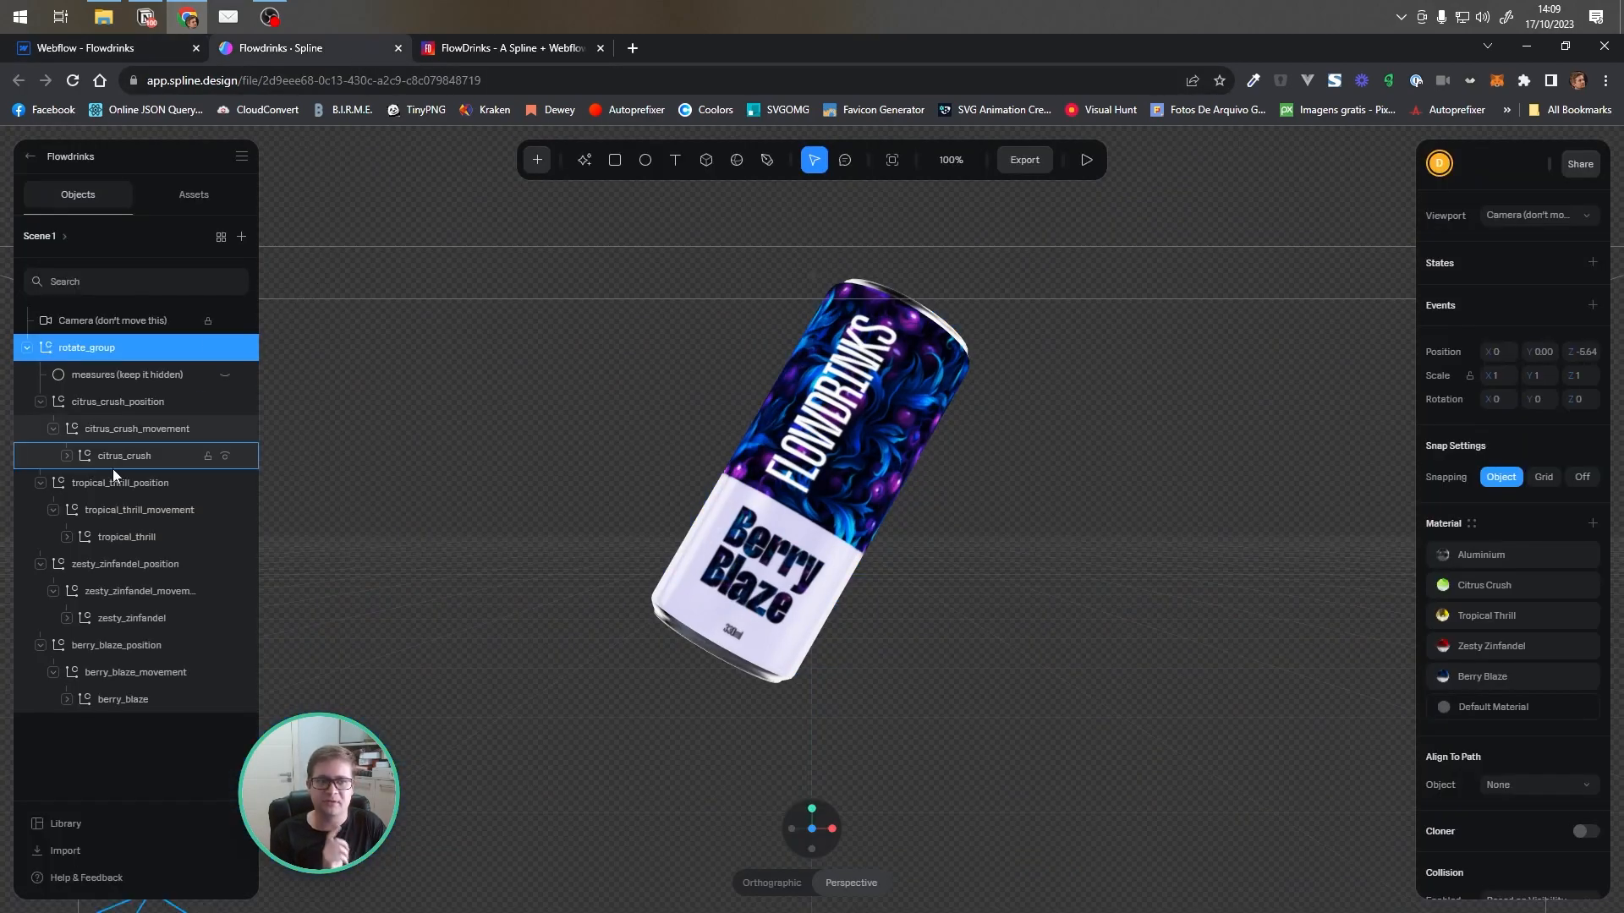
left_click(135, 460)
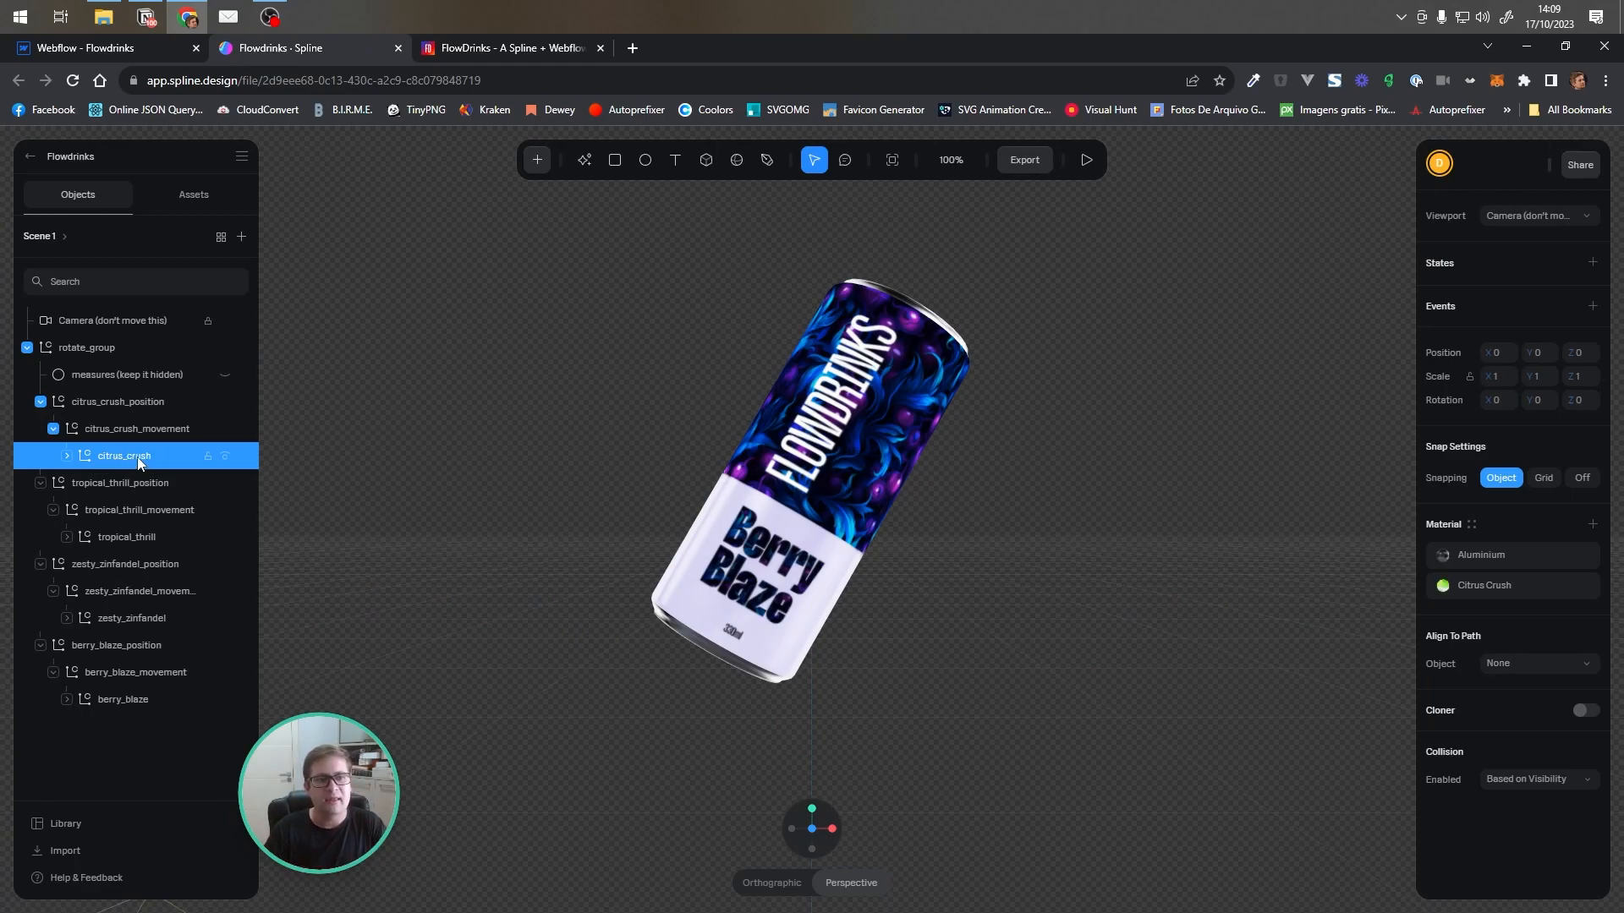
left_click(133, 427)
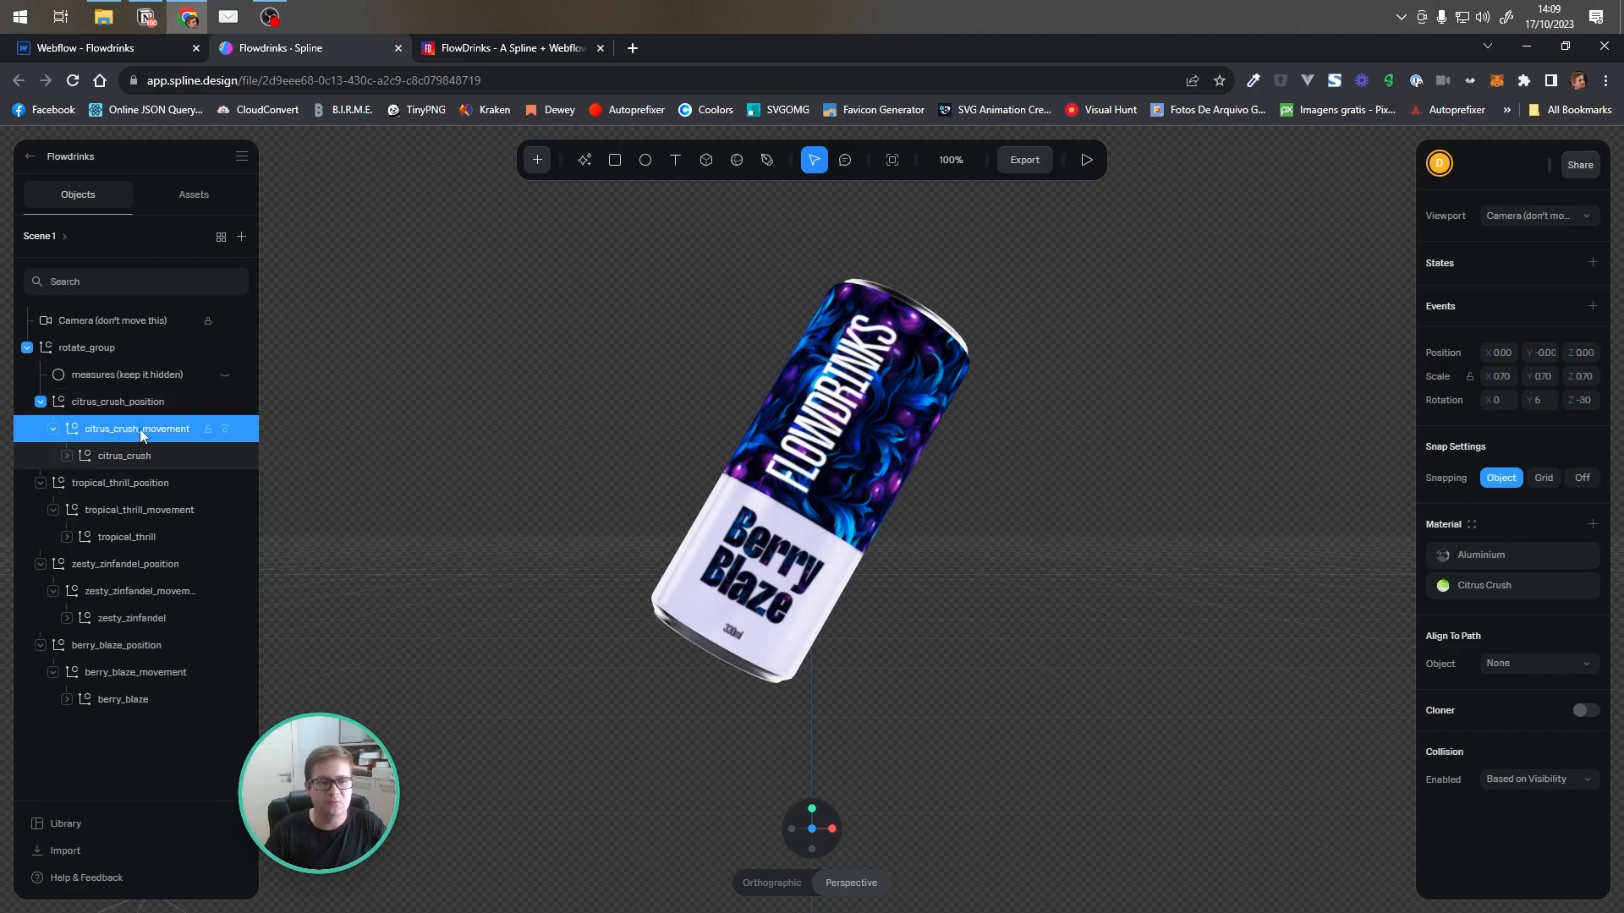
left_click(150, 589)
left_click(131, 676)
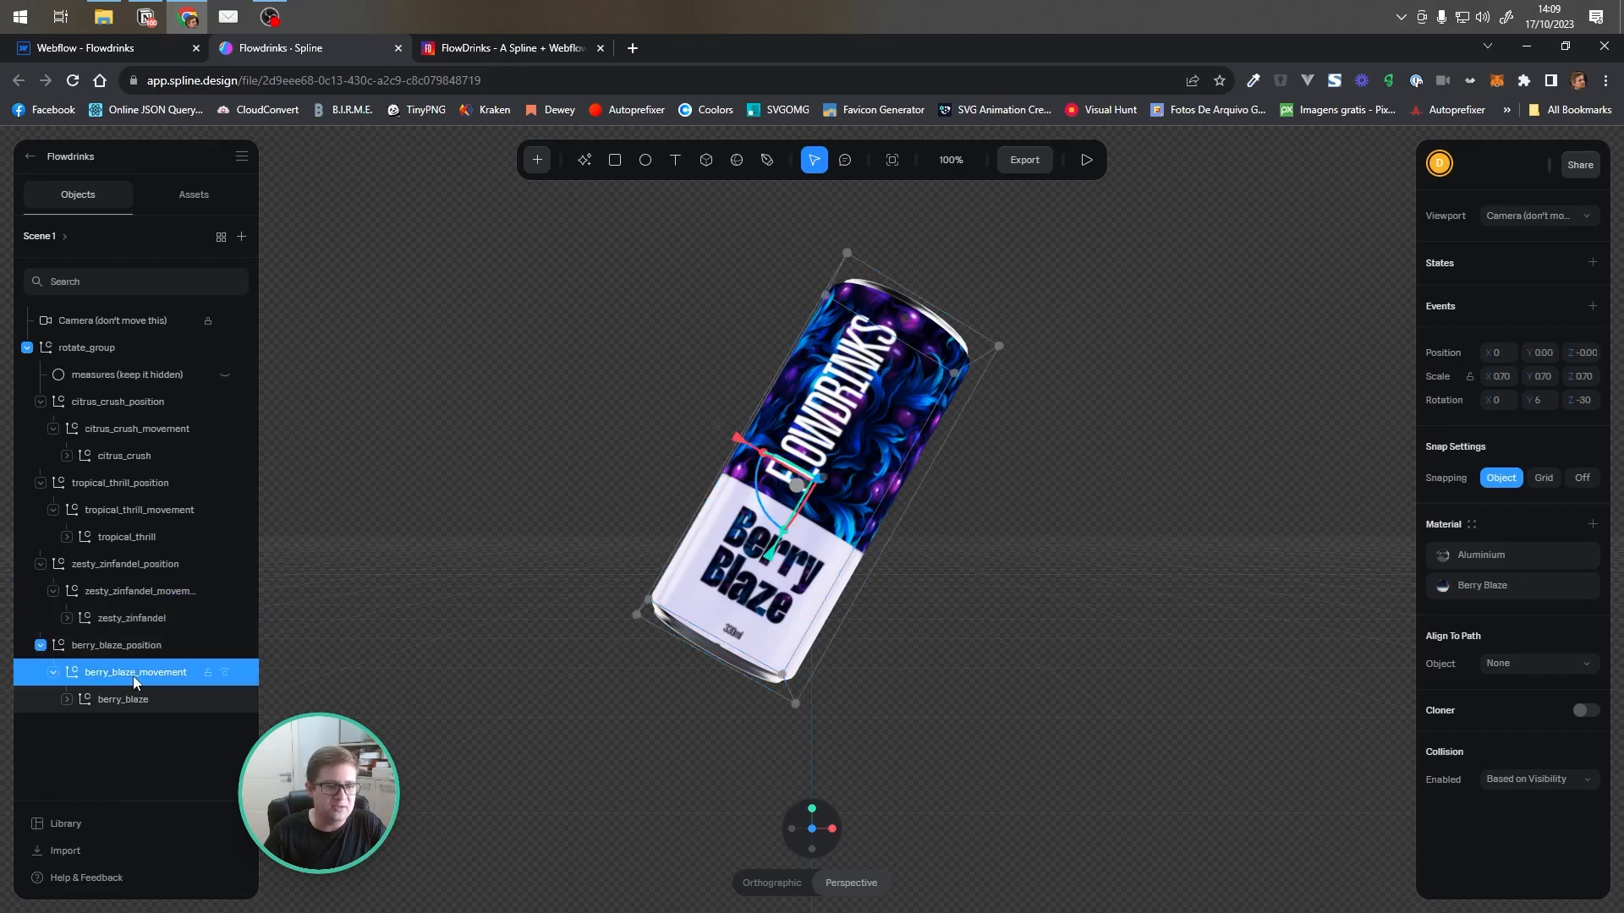
Return to Webflow and inspect the remaining Mouse X 0% spline-scene keyframes for each can
left_click(124, 51)
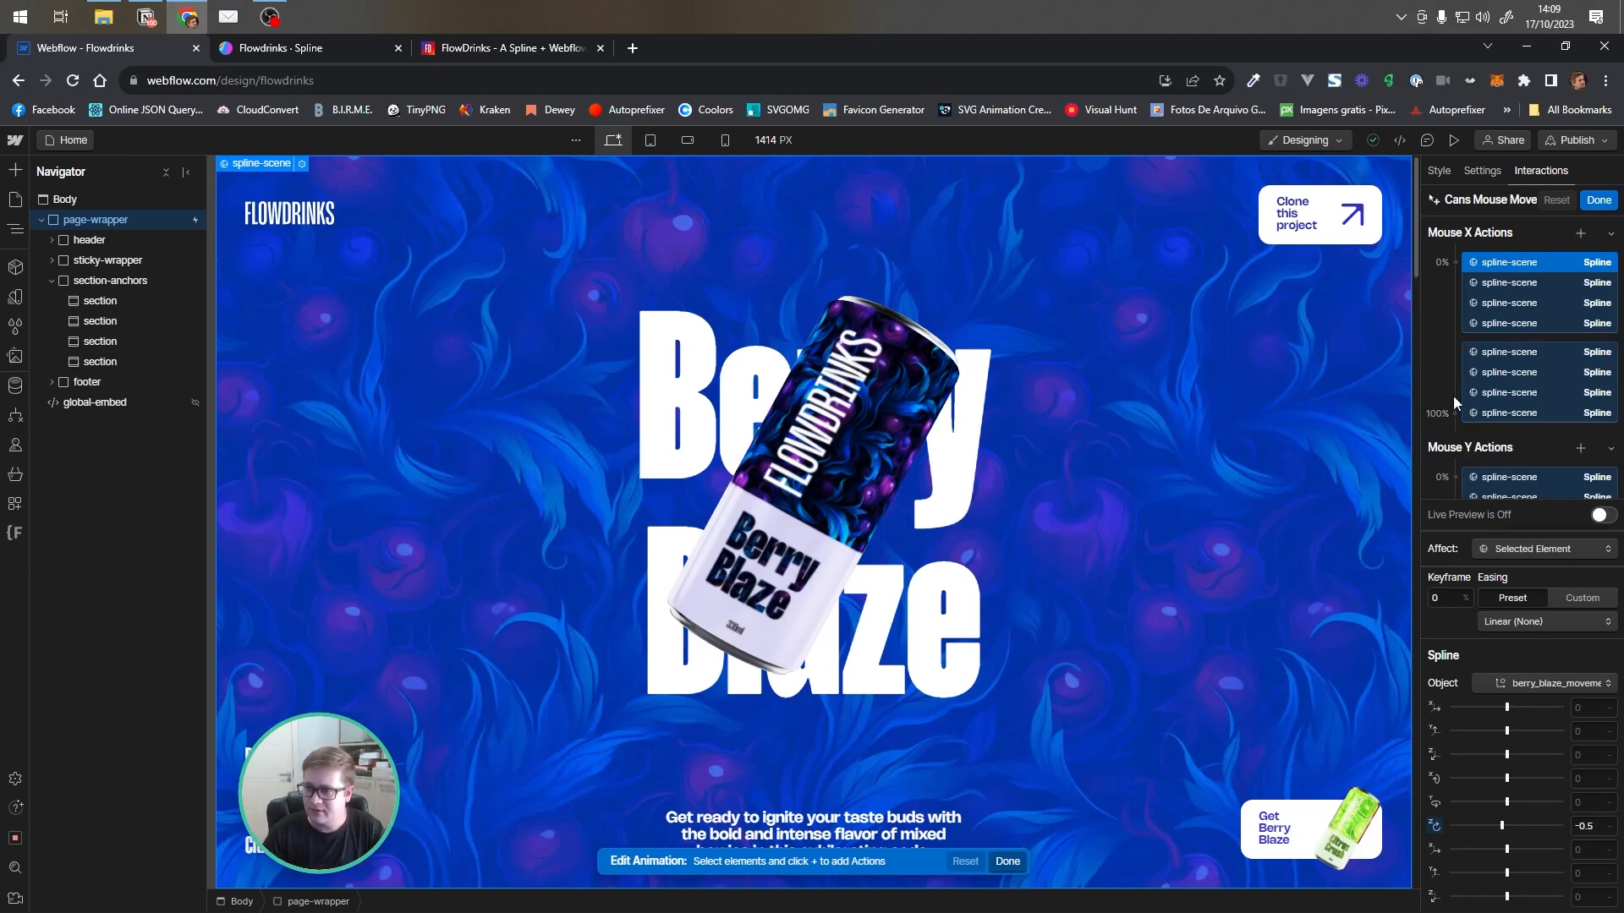
left_click(1516, 286)
left_click(1514, 303)
left_click(1519, 324)
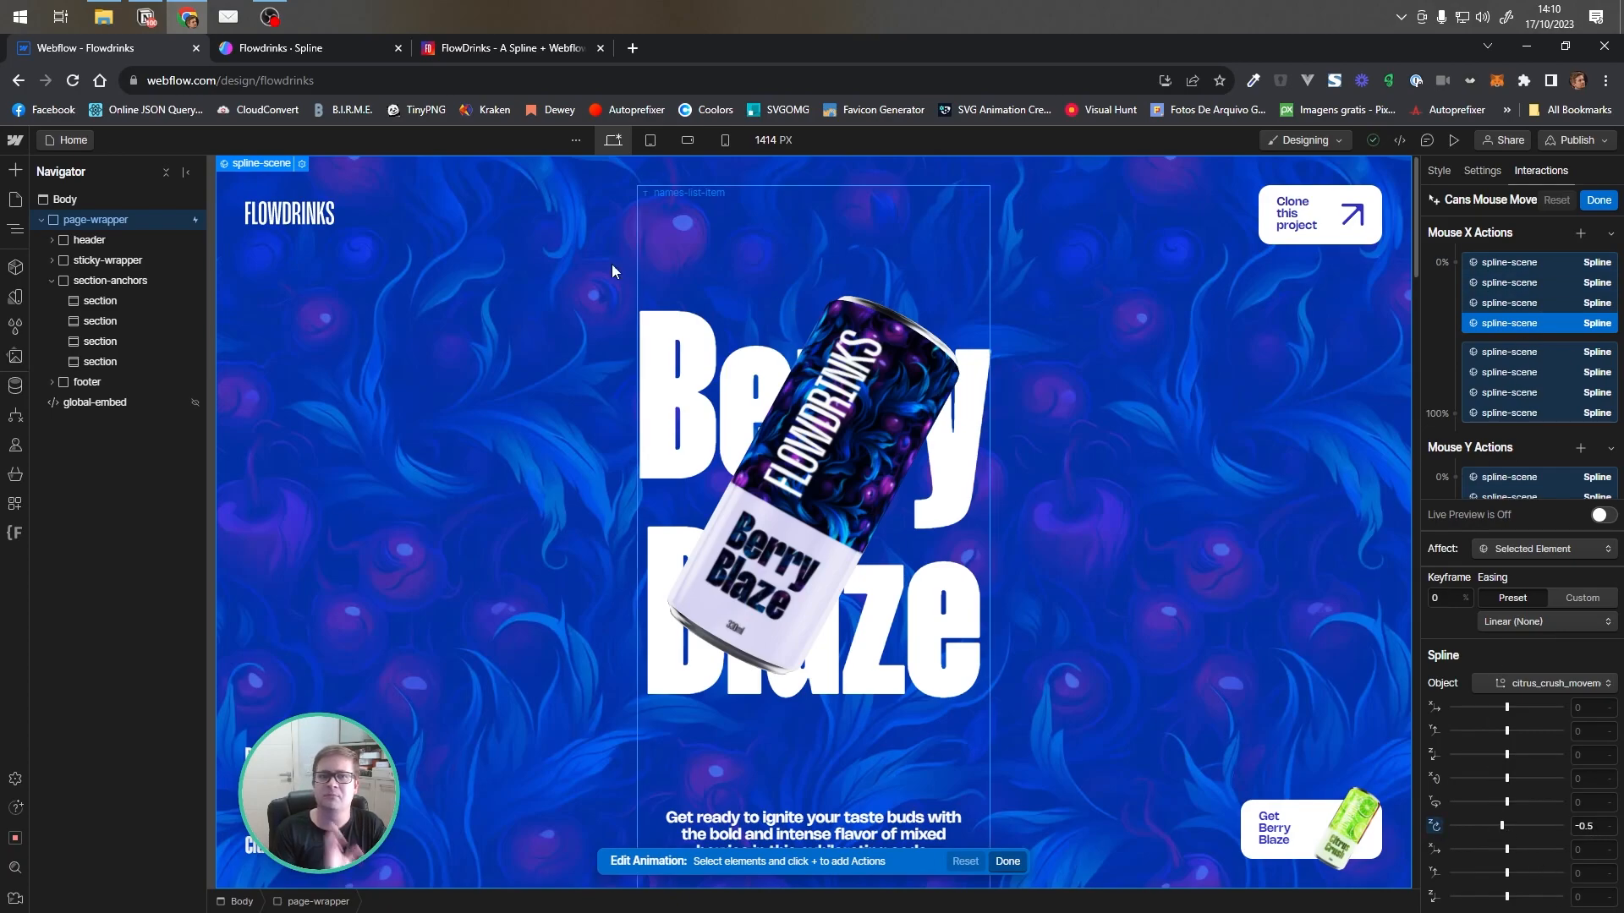
In the Spline editor, inspect the rotate_group and tropical_thrill_movement objects, then return to Webflow
left_click(305, 49)
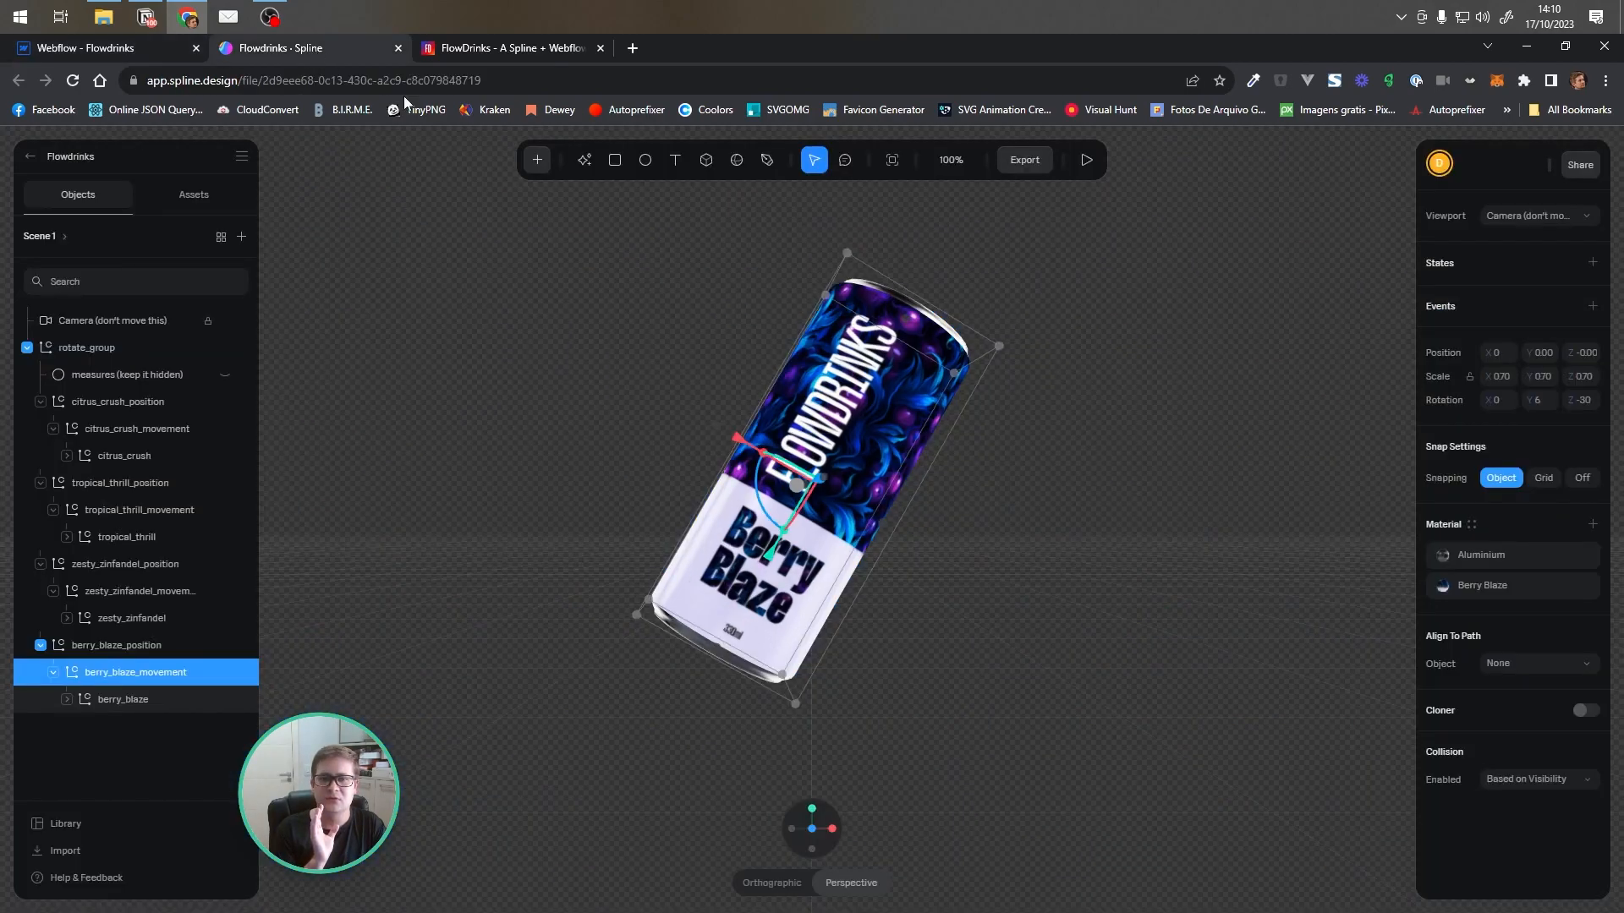
left_click(718, 323)
left_click(793, 352)
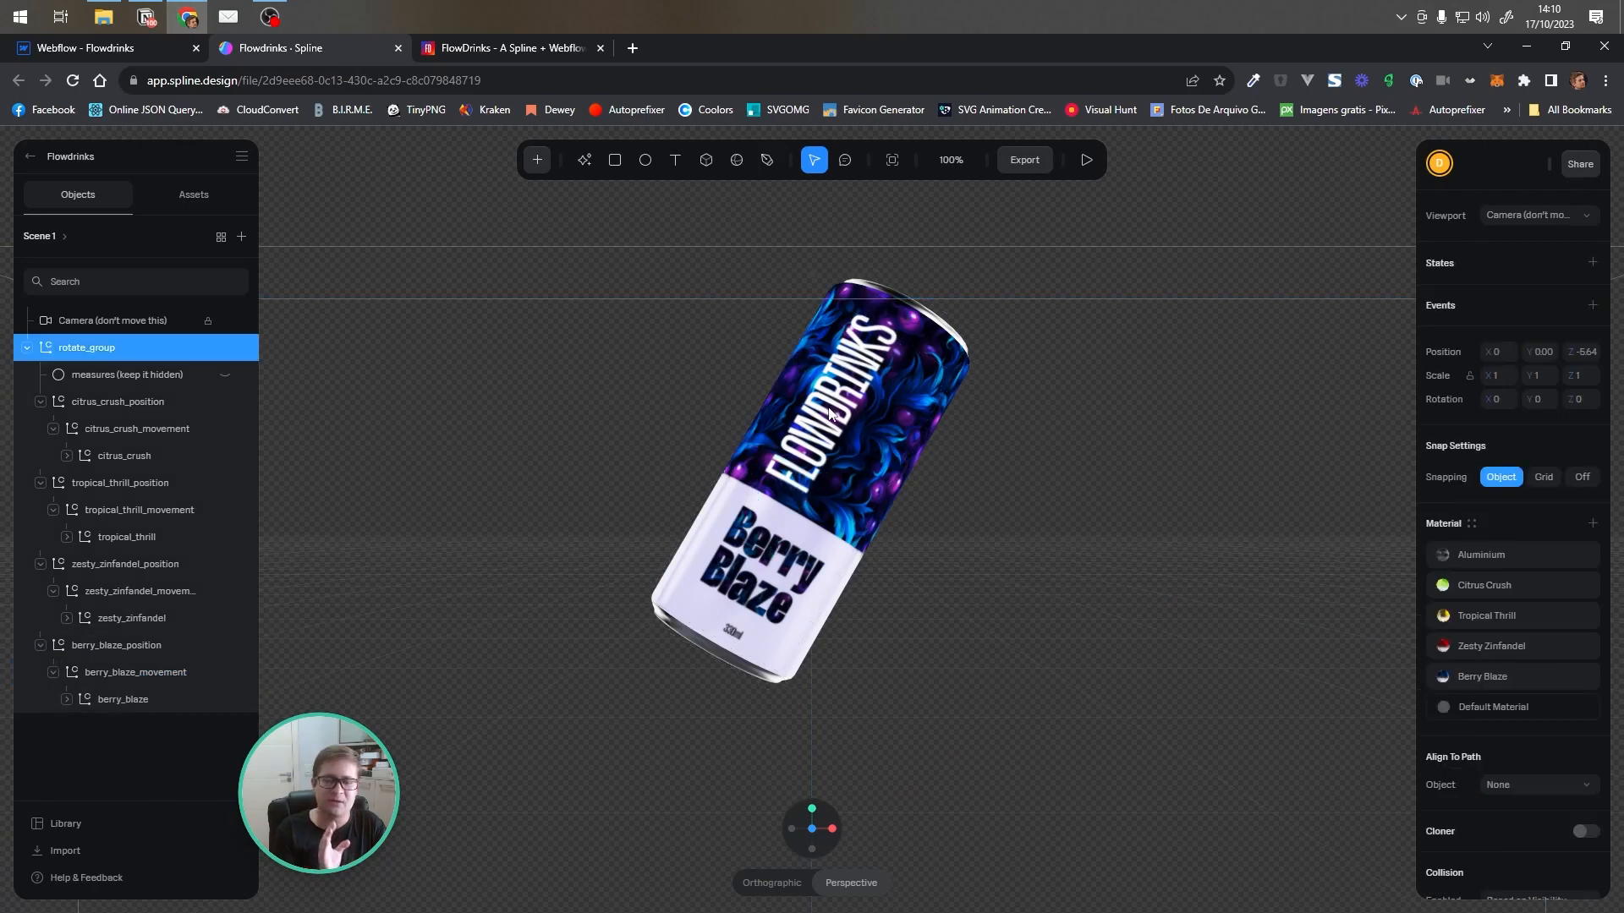
left_click(124, 511)
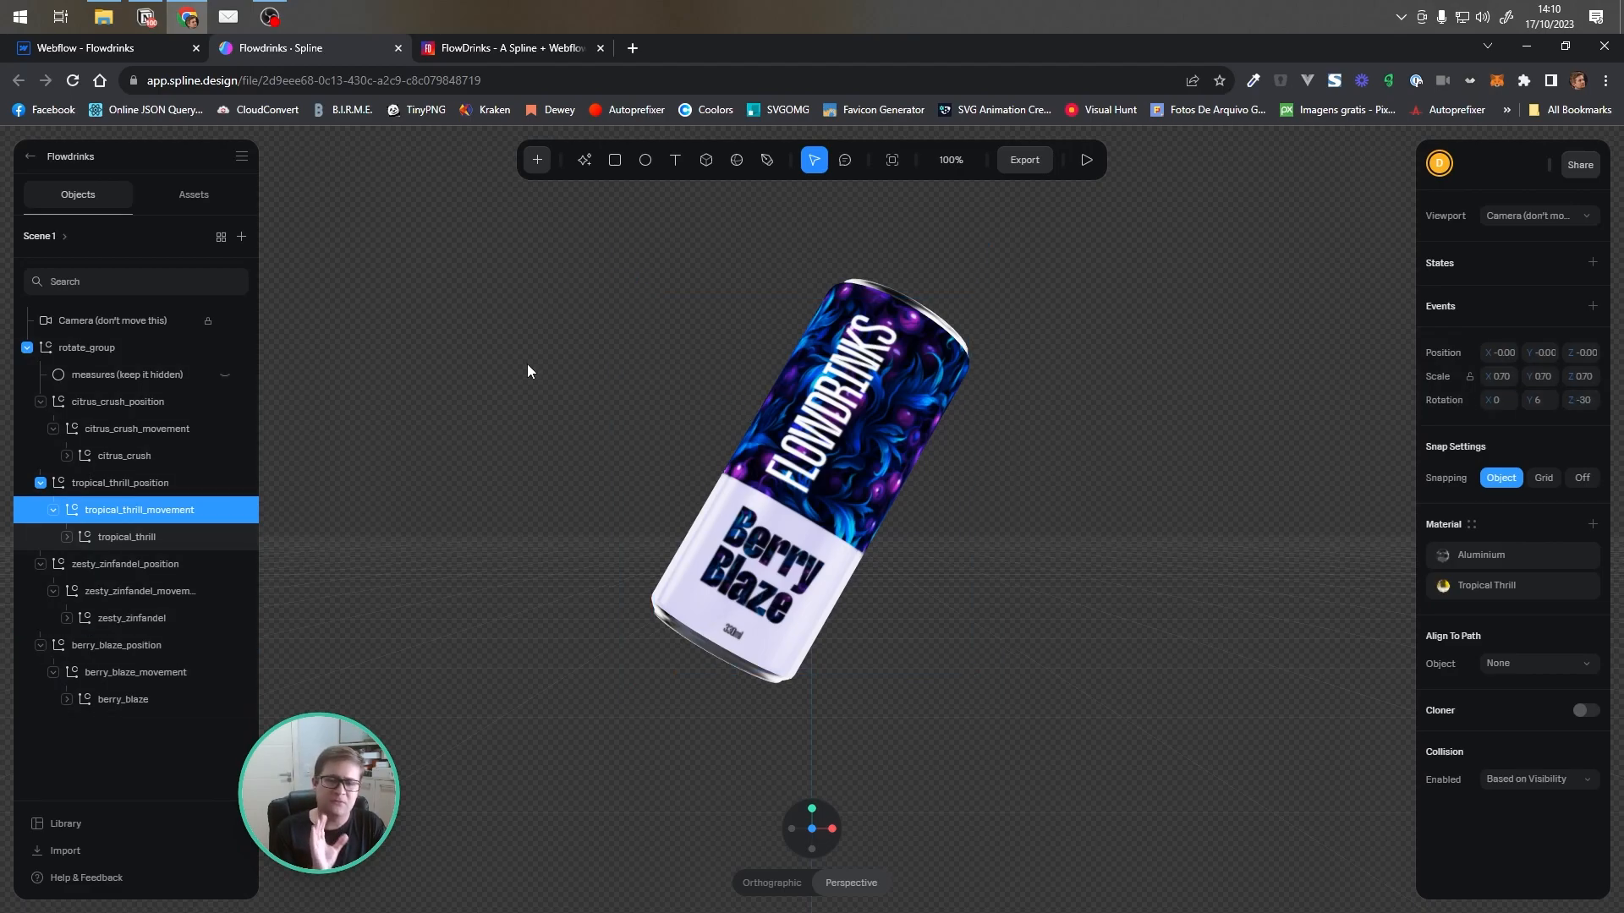
left_click(131, 49)
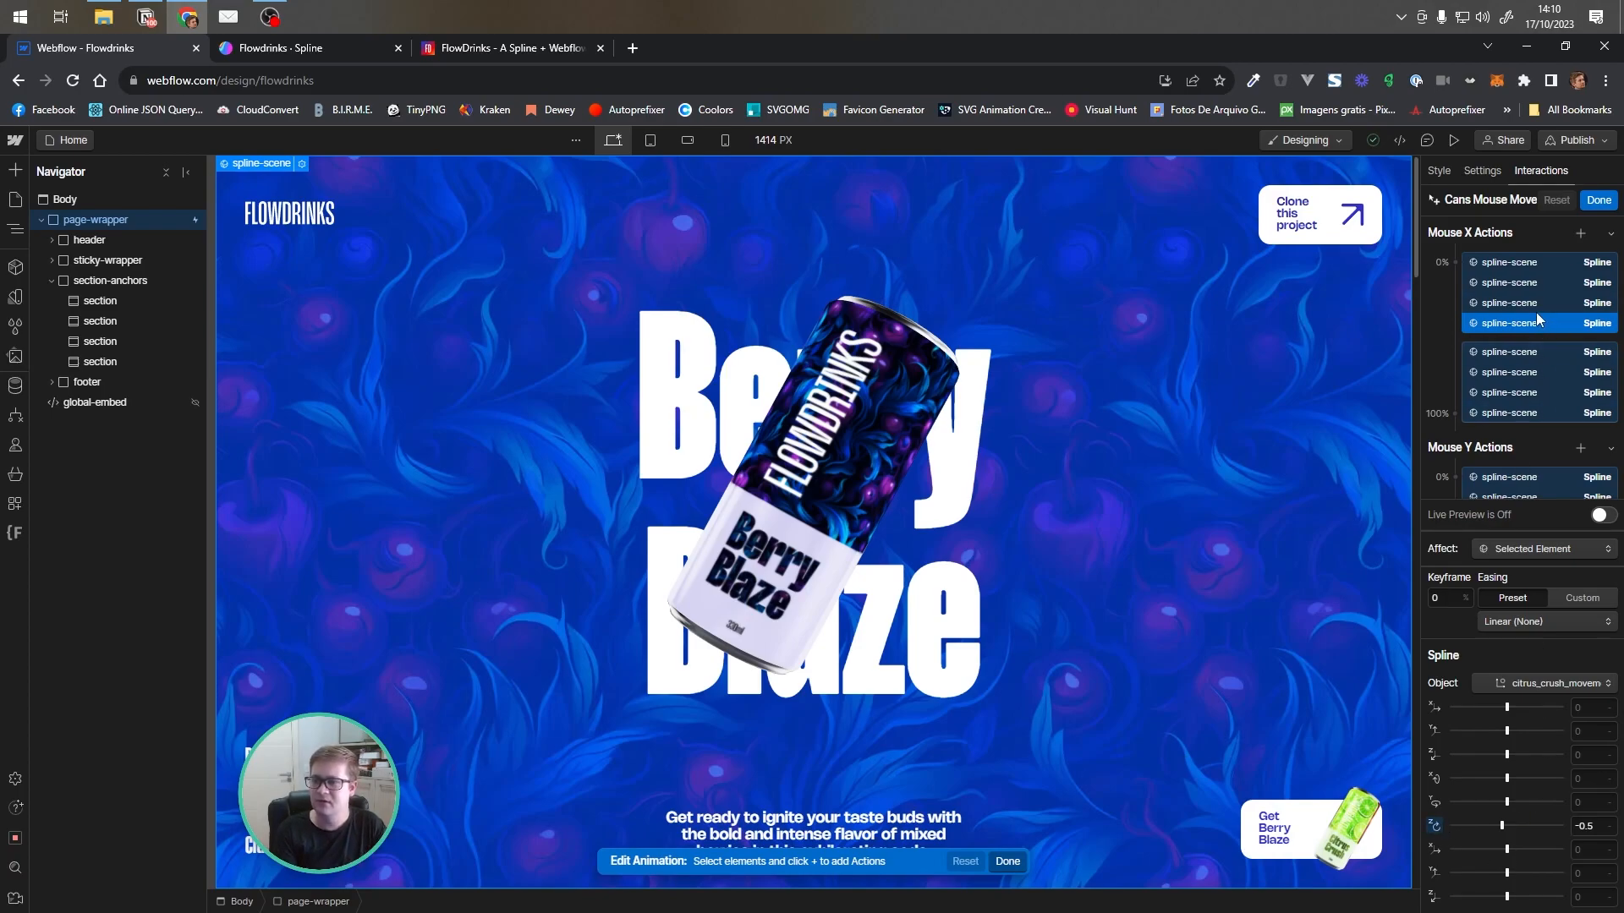
Compare berry_blaze_movement's Mouse X keyframes at 0% and 100% in Cans Mouse Move
left_click(1536, 265)
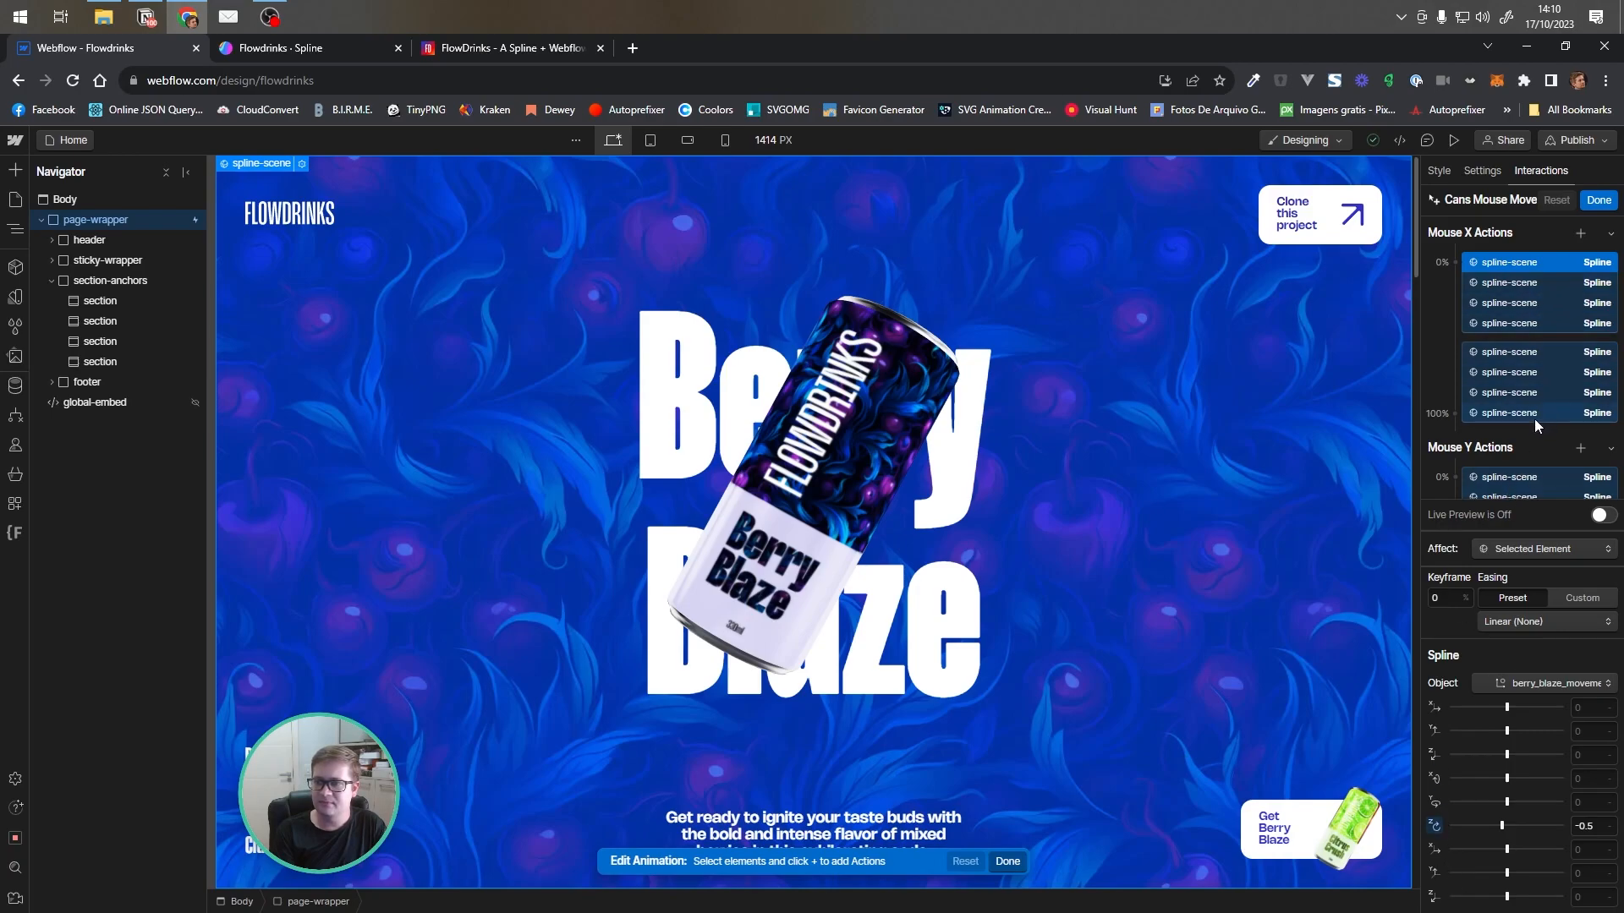
left_click(1518, 353)
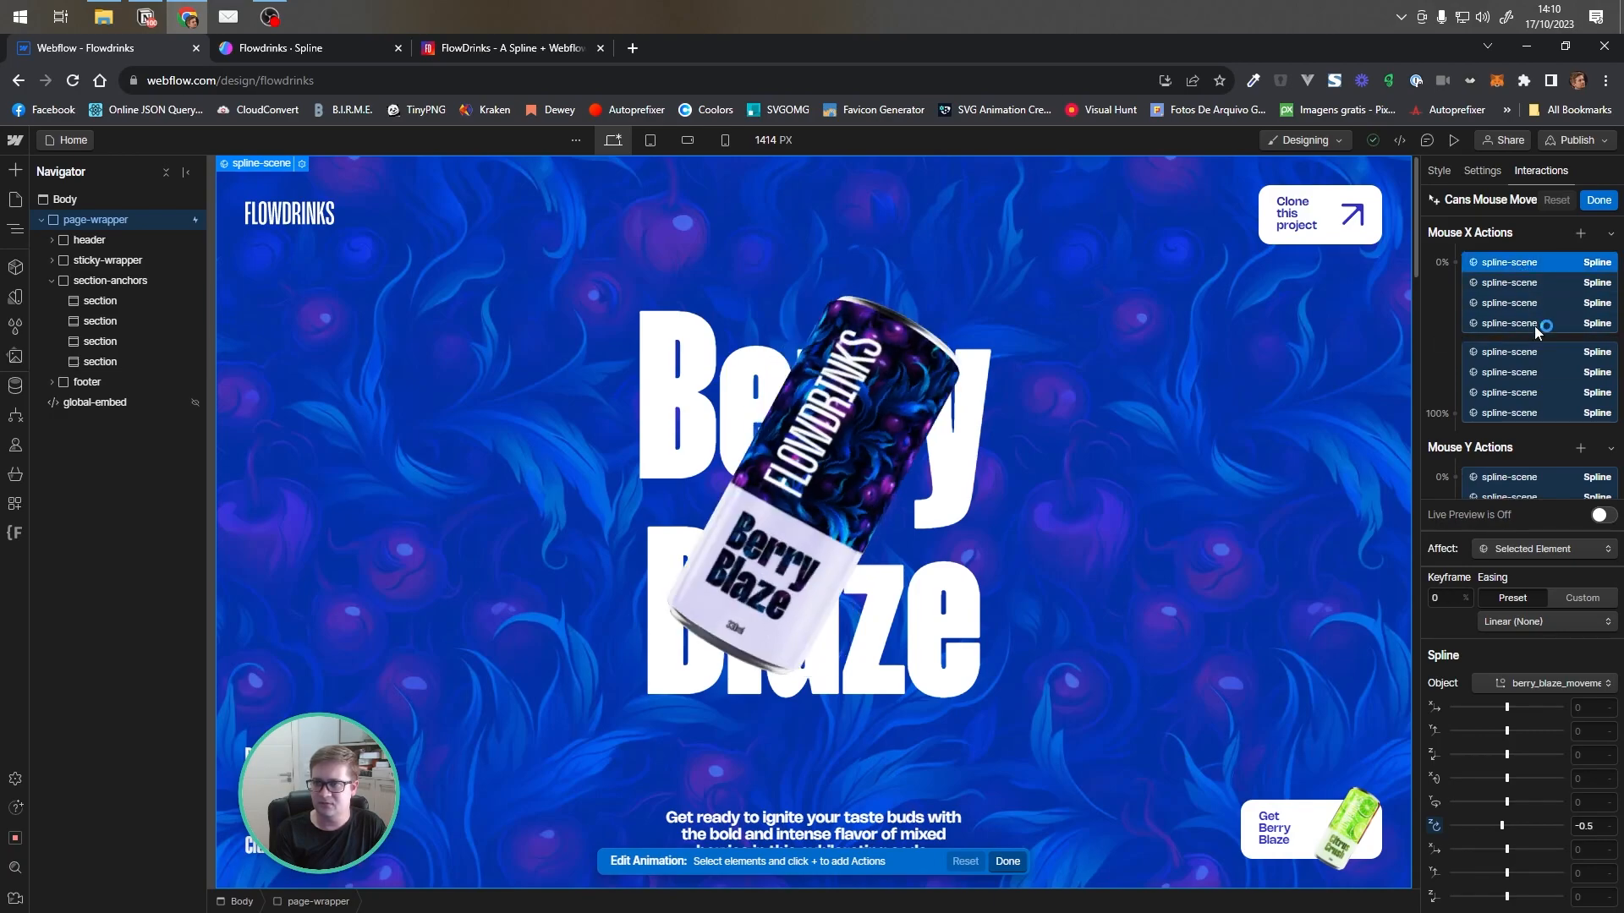
scroll(1544, 380, "down", 2)
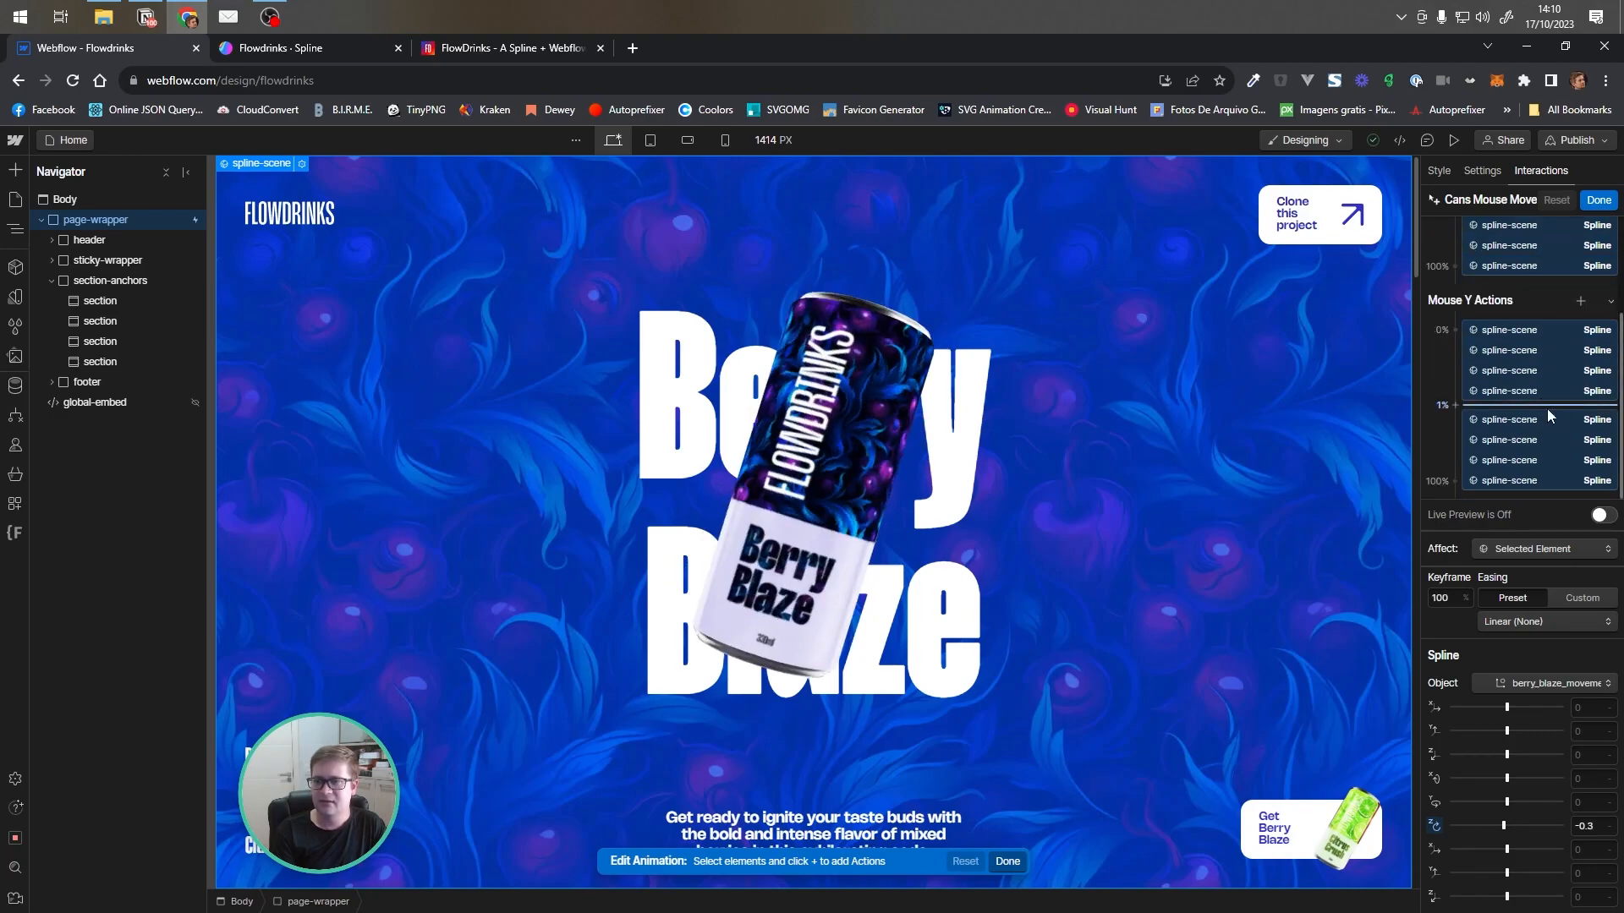
Check the Mouse Y keyframes at 0% and 100%, turn on live preview, and close the Cans Mouse Move editor
left_click(1509, 329)
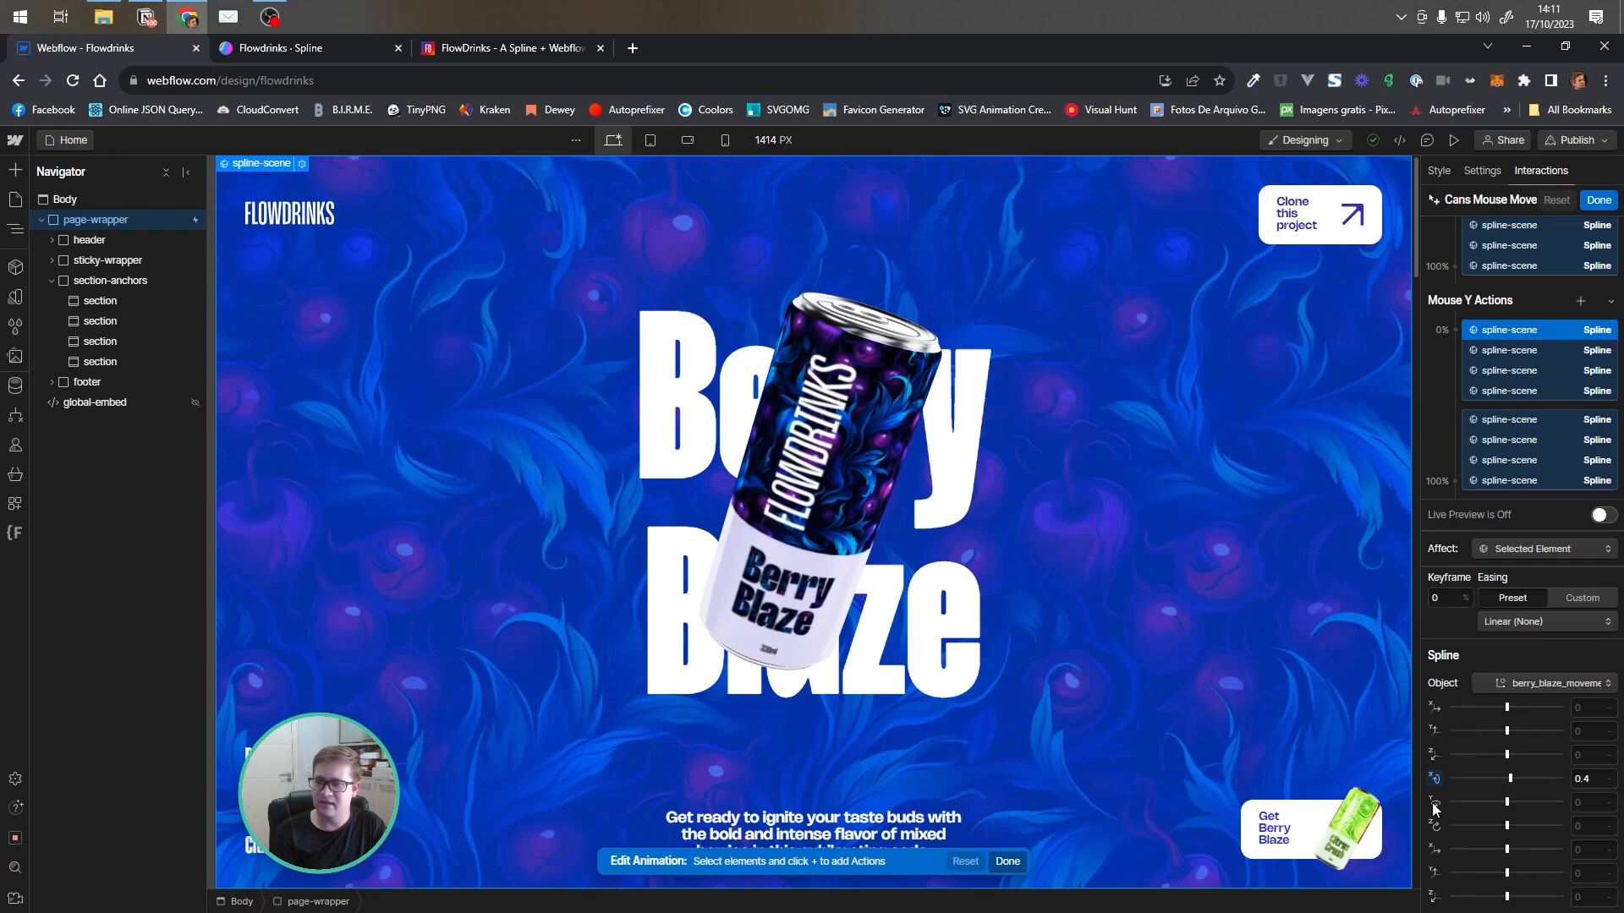
left_click(1532, 421)
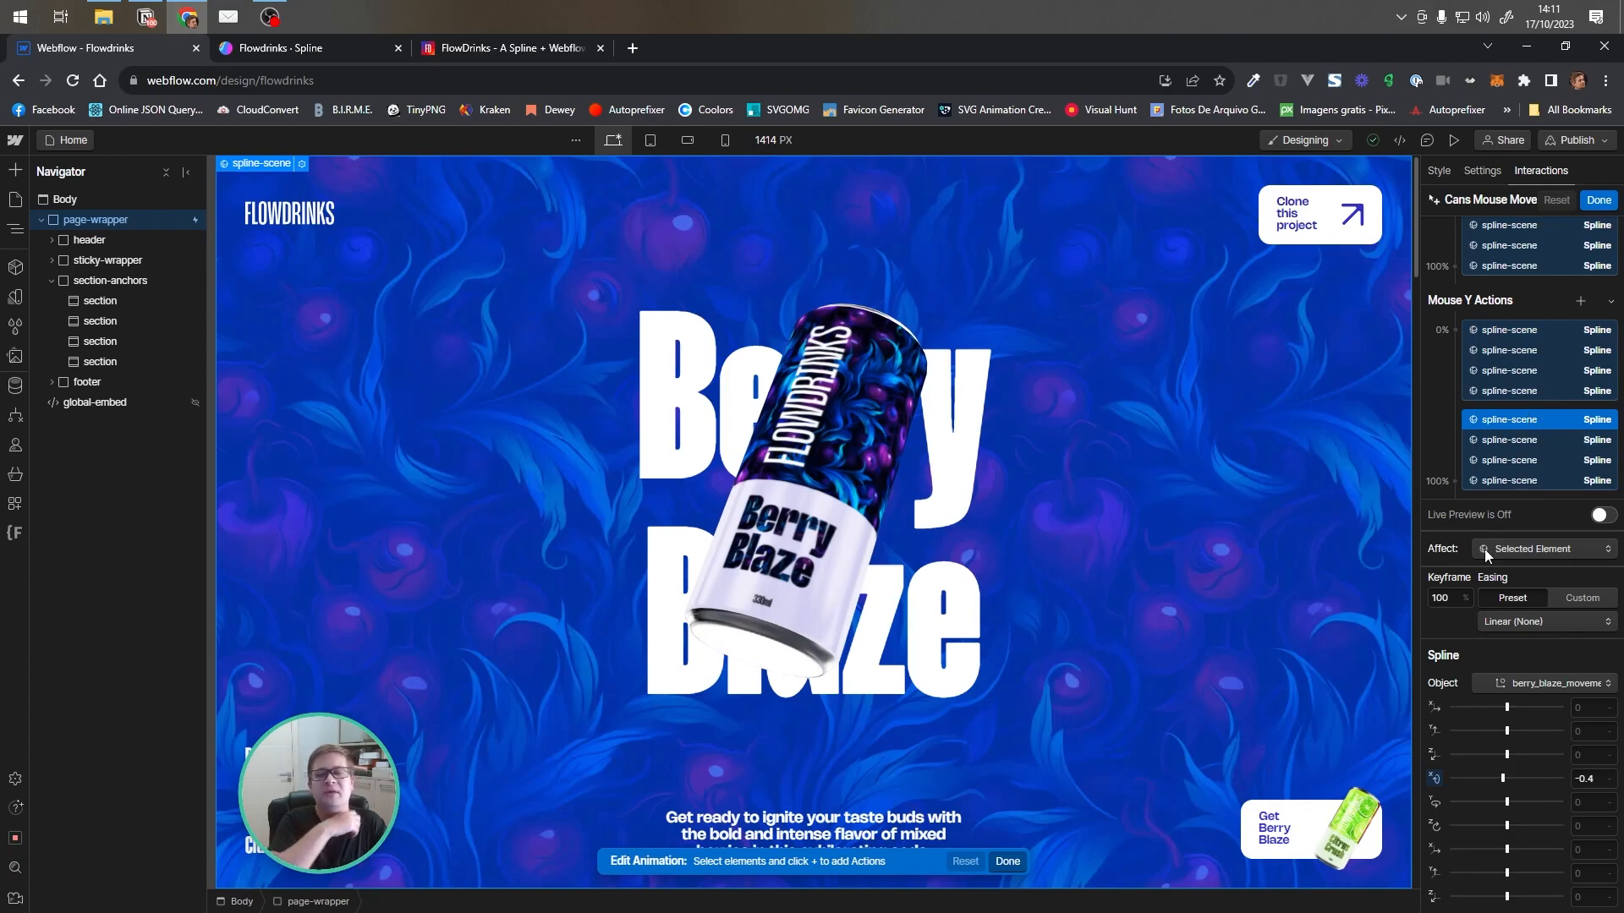
left_click(1601, 515)
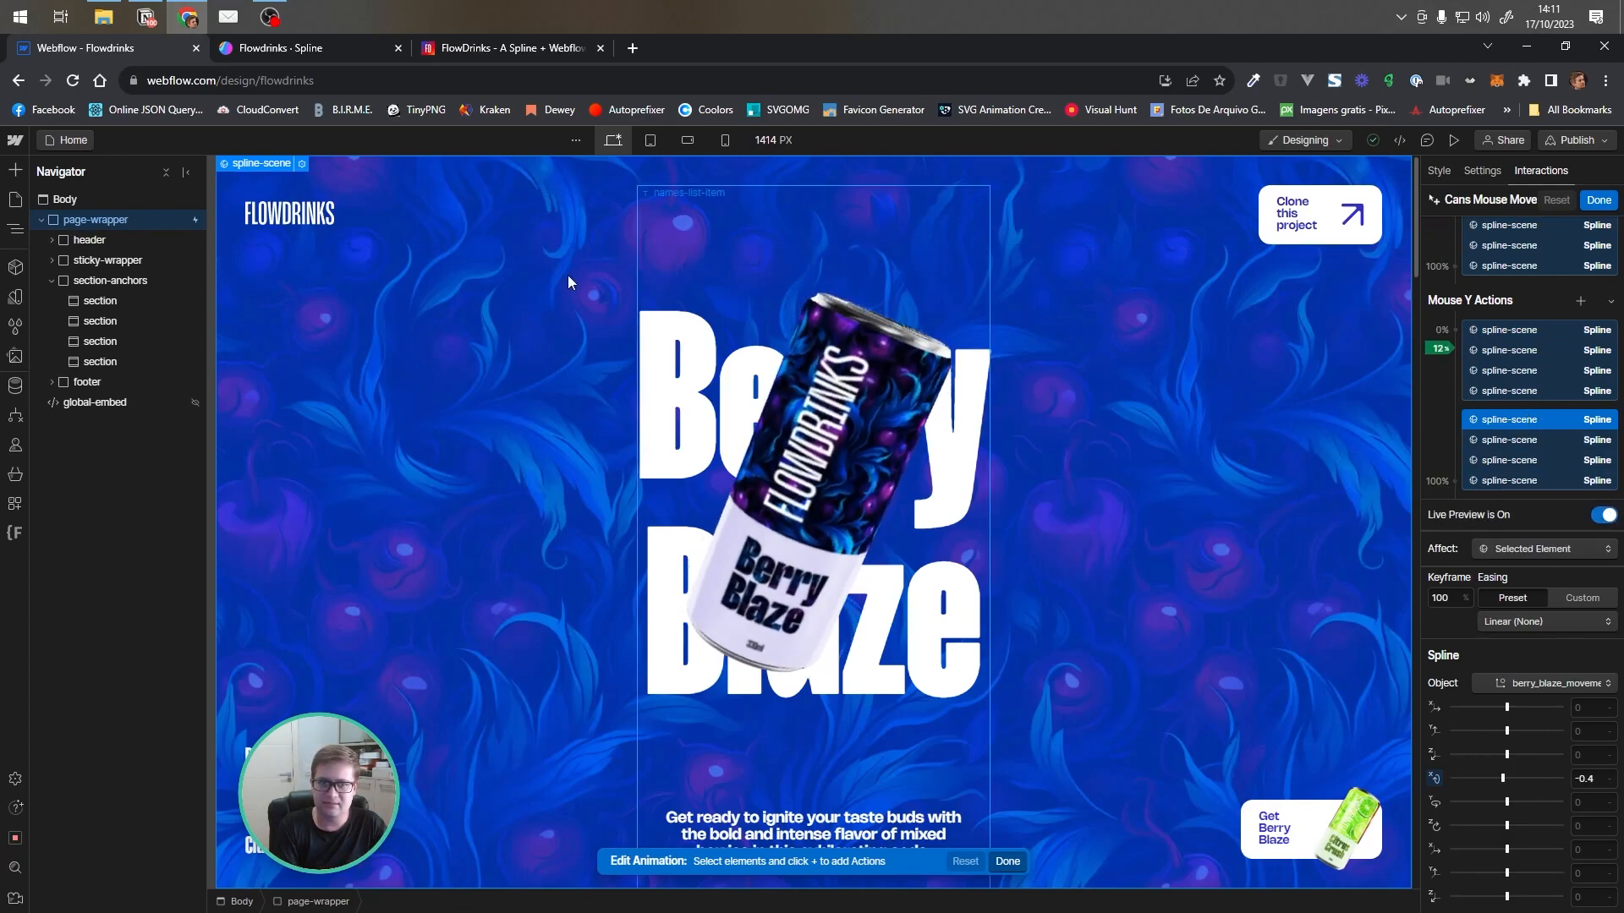
left_click(1598, 200)
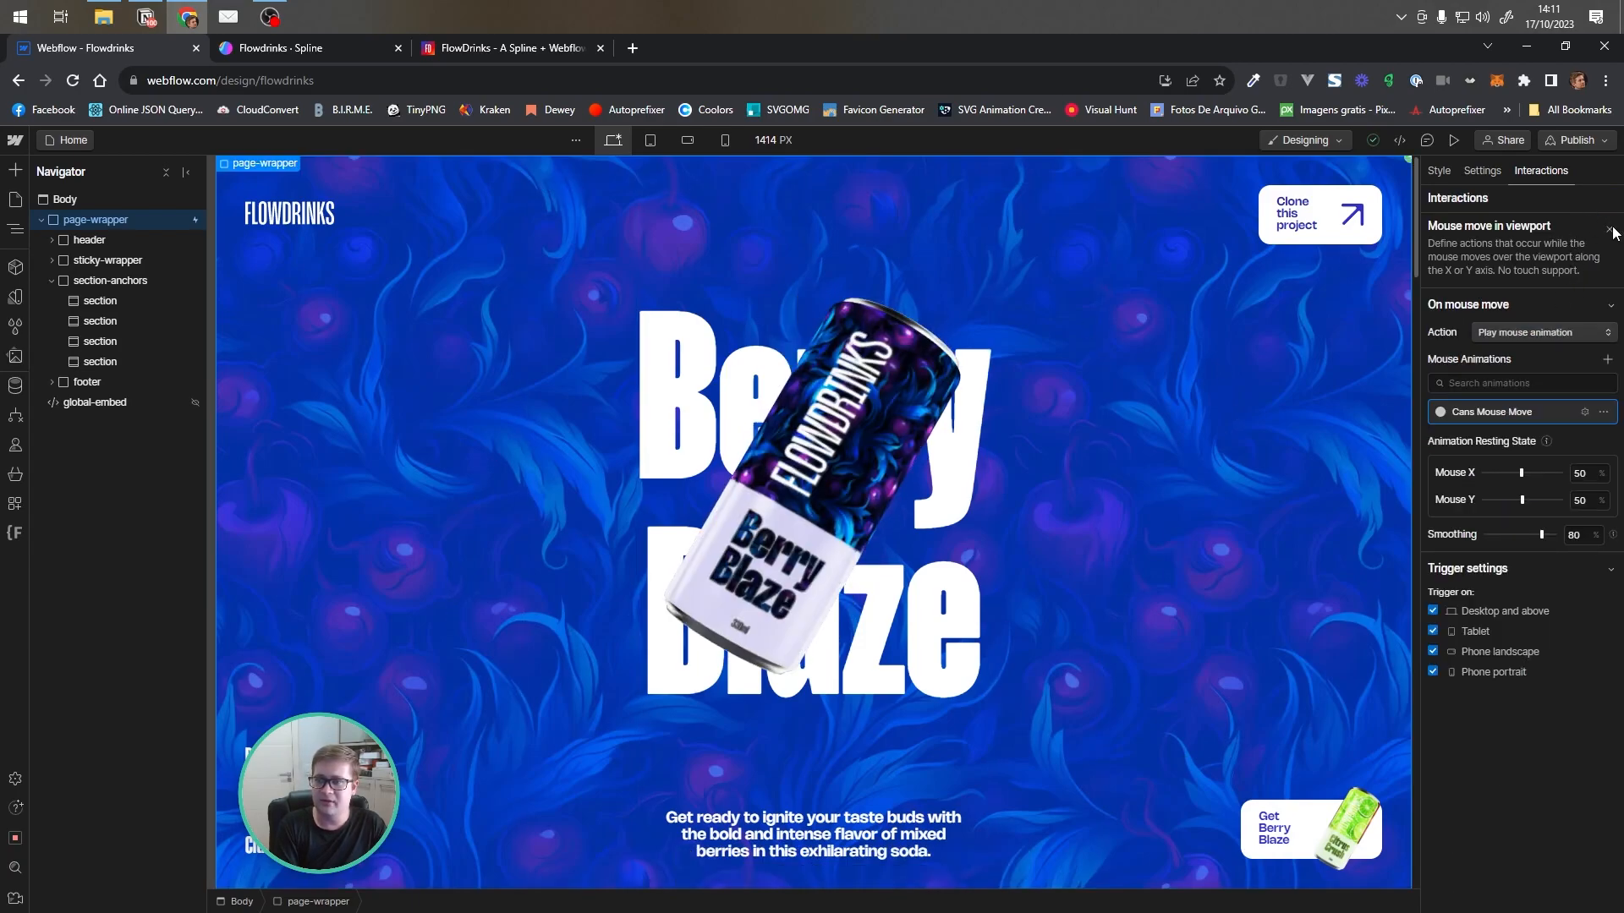
Close the mouse-move trigger settings and preview the page, scrolling through the can sections before leaving preview
left_click(1609, 229)
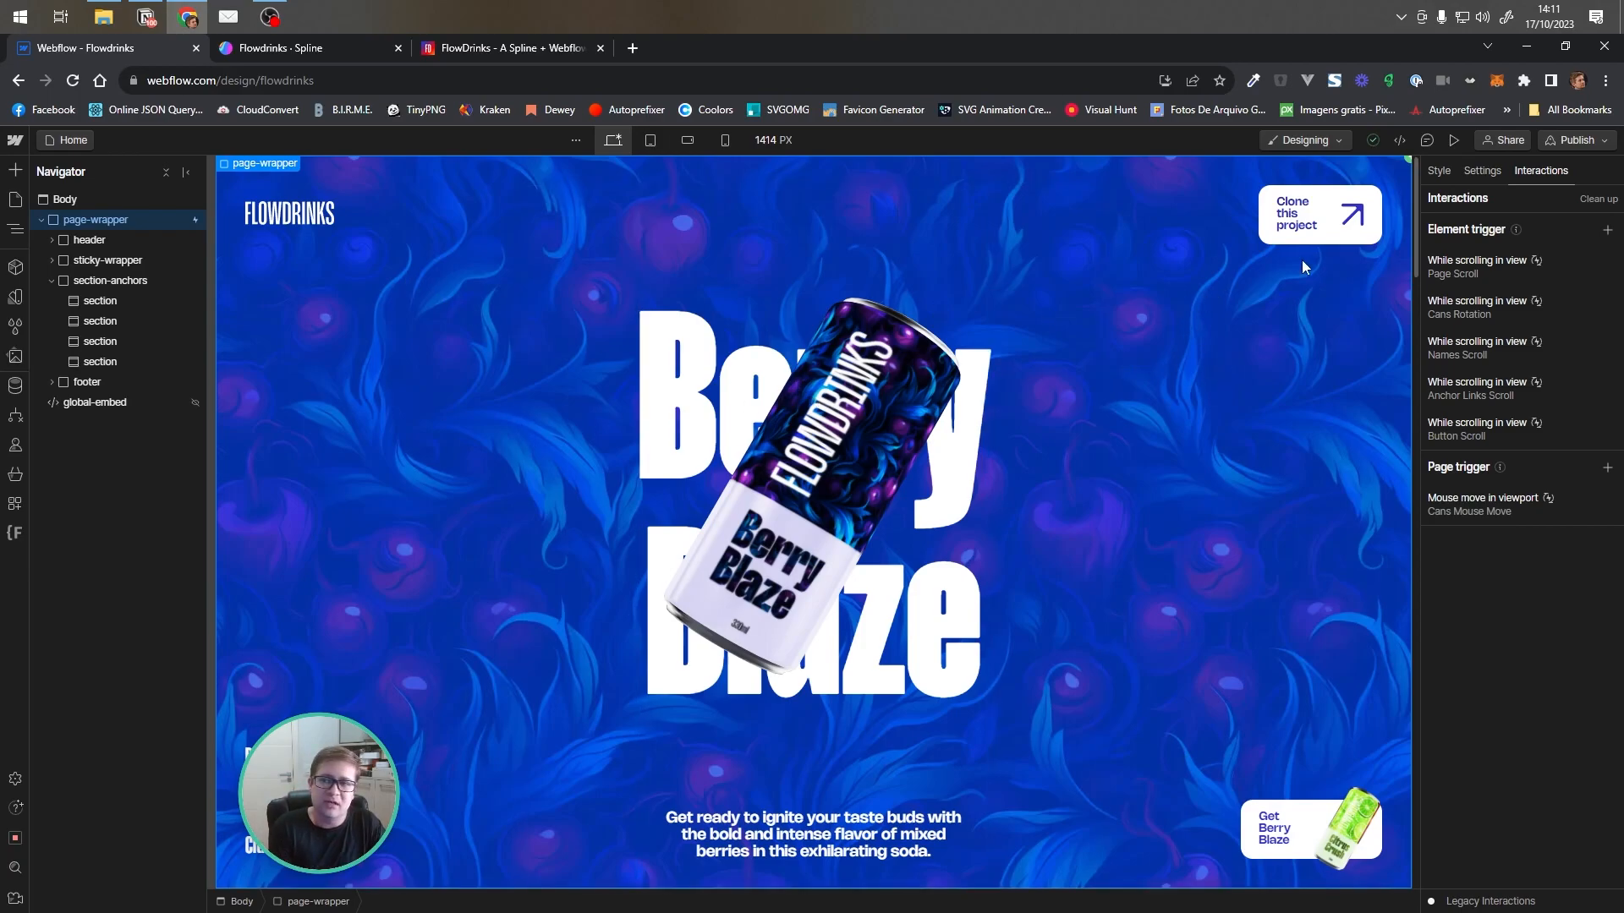
left_click(1454, 140)
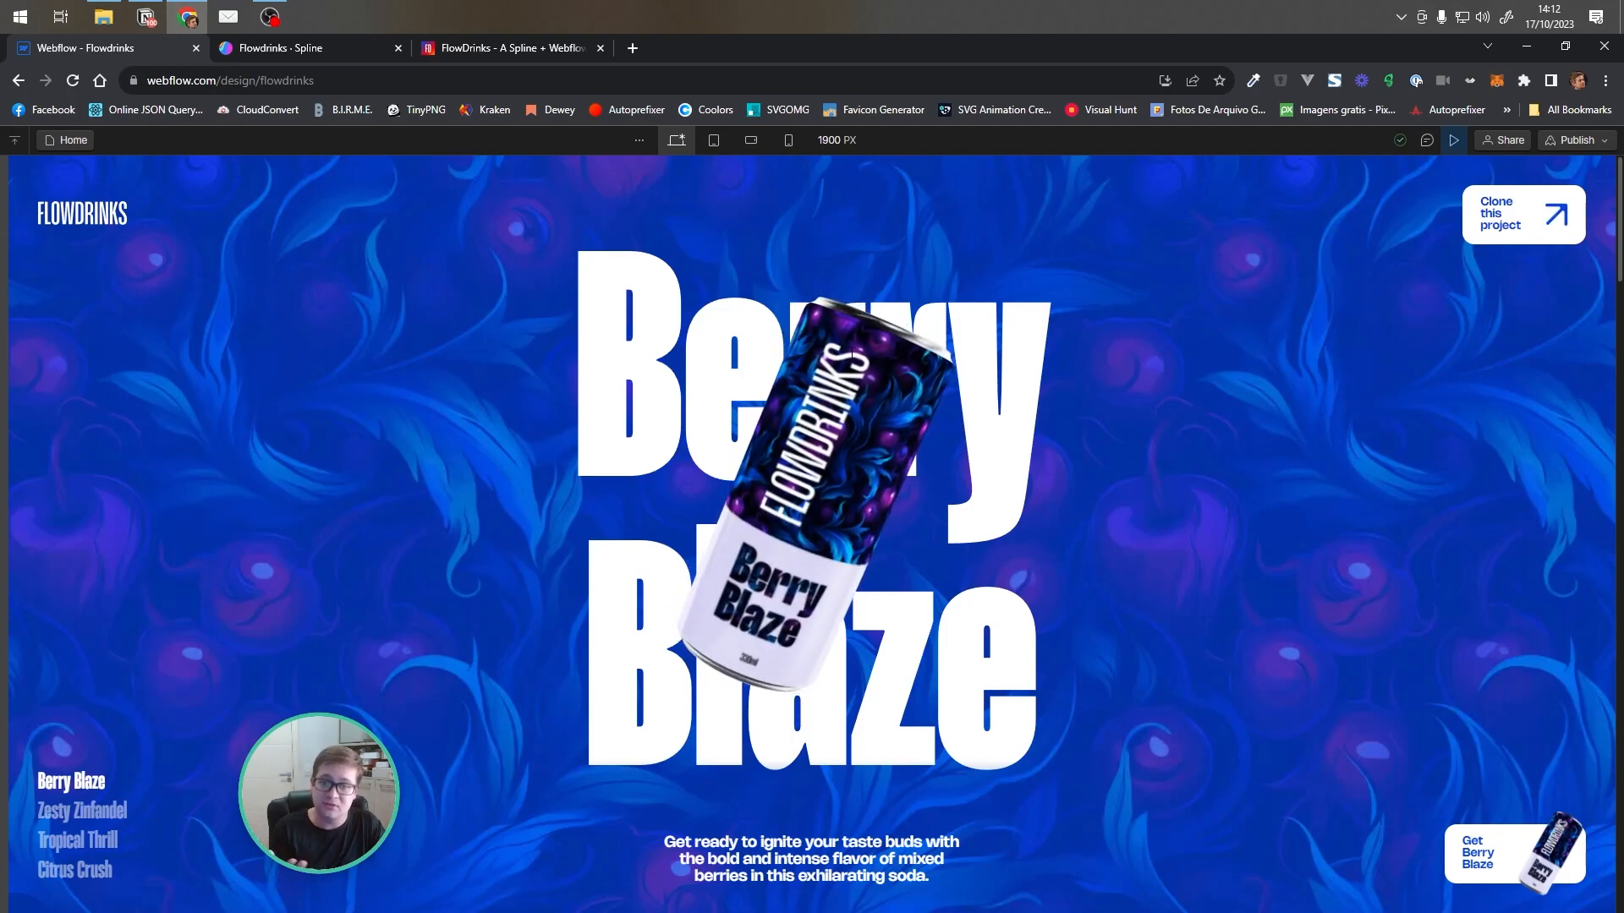
scroll(1103, 369, "down", 4)
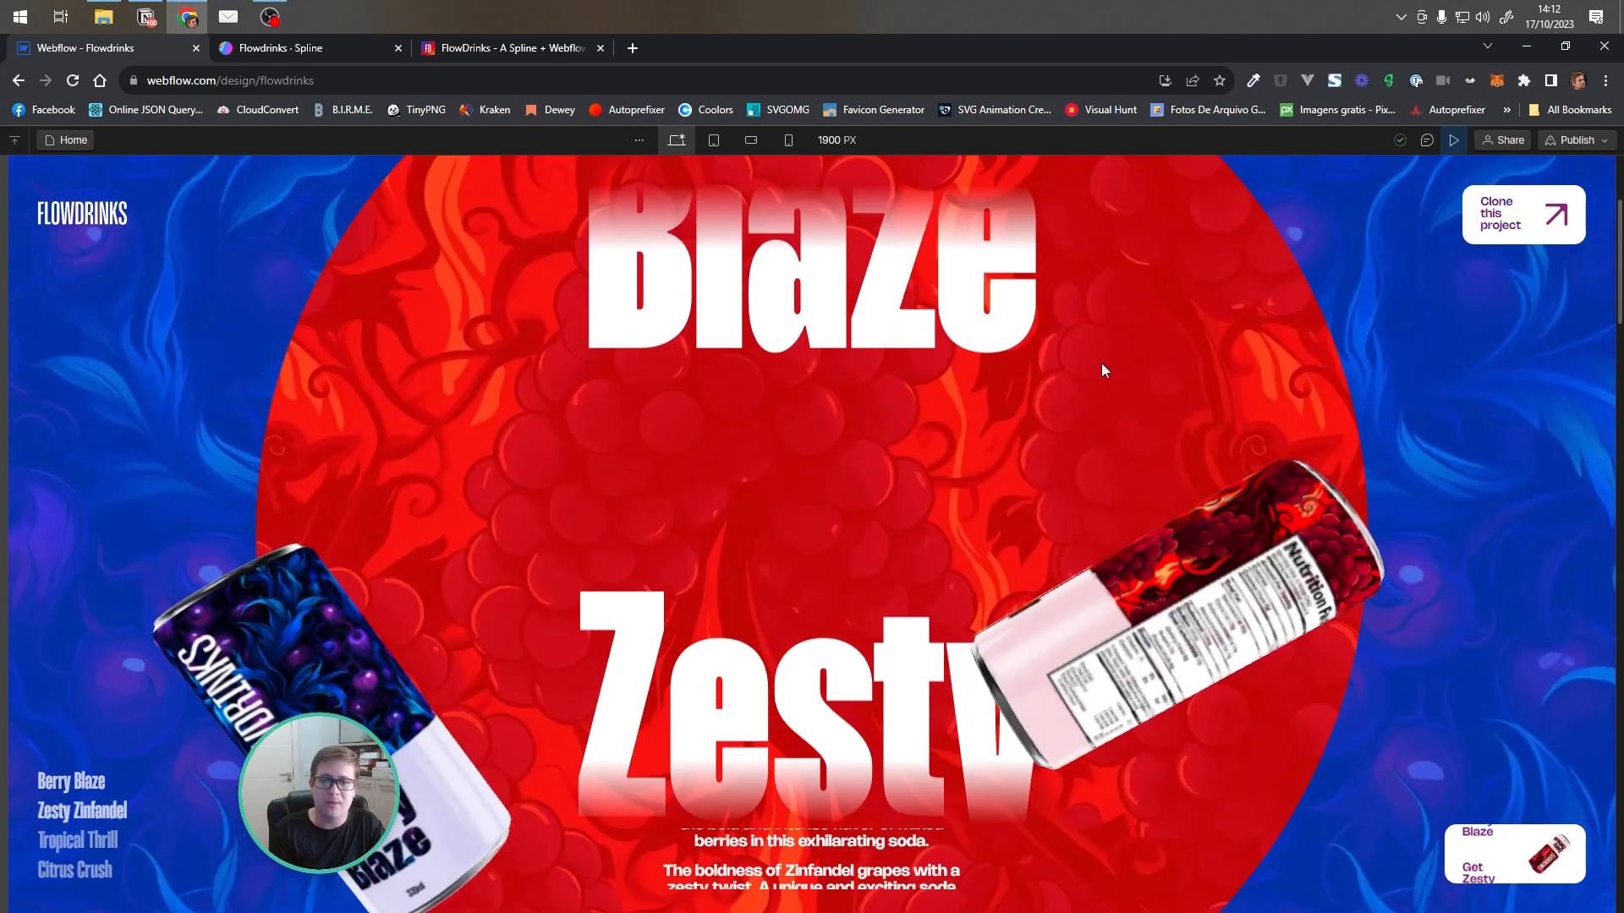
scroll(1102, 363, "up", 3)
scroll(1102, 362, "down", 5)
scroll(1095, 366, "down", 5)
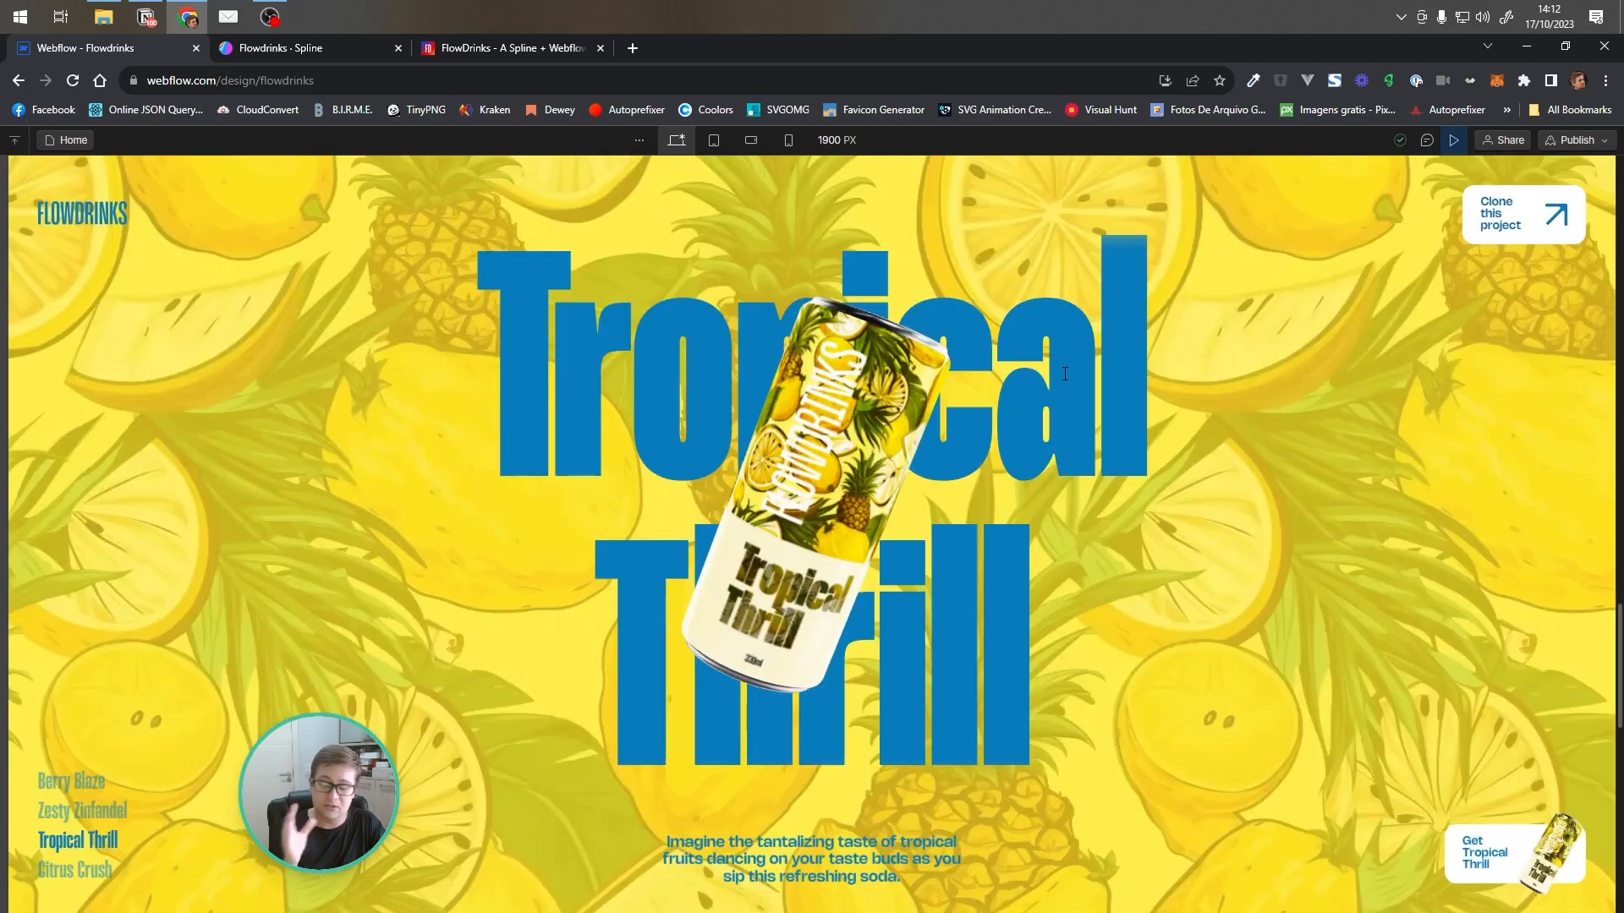
key("Escape")
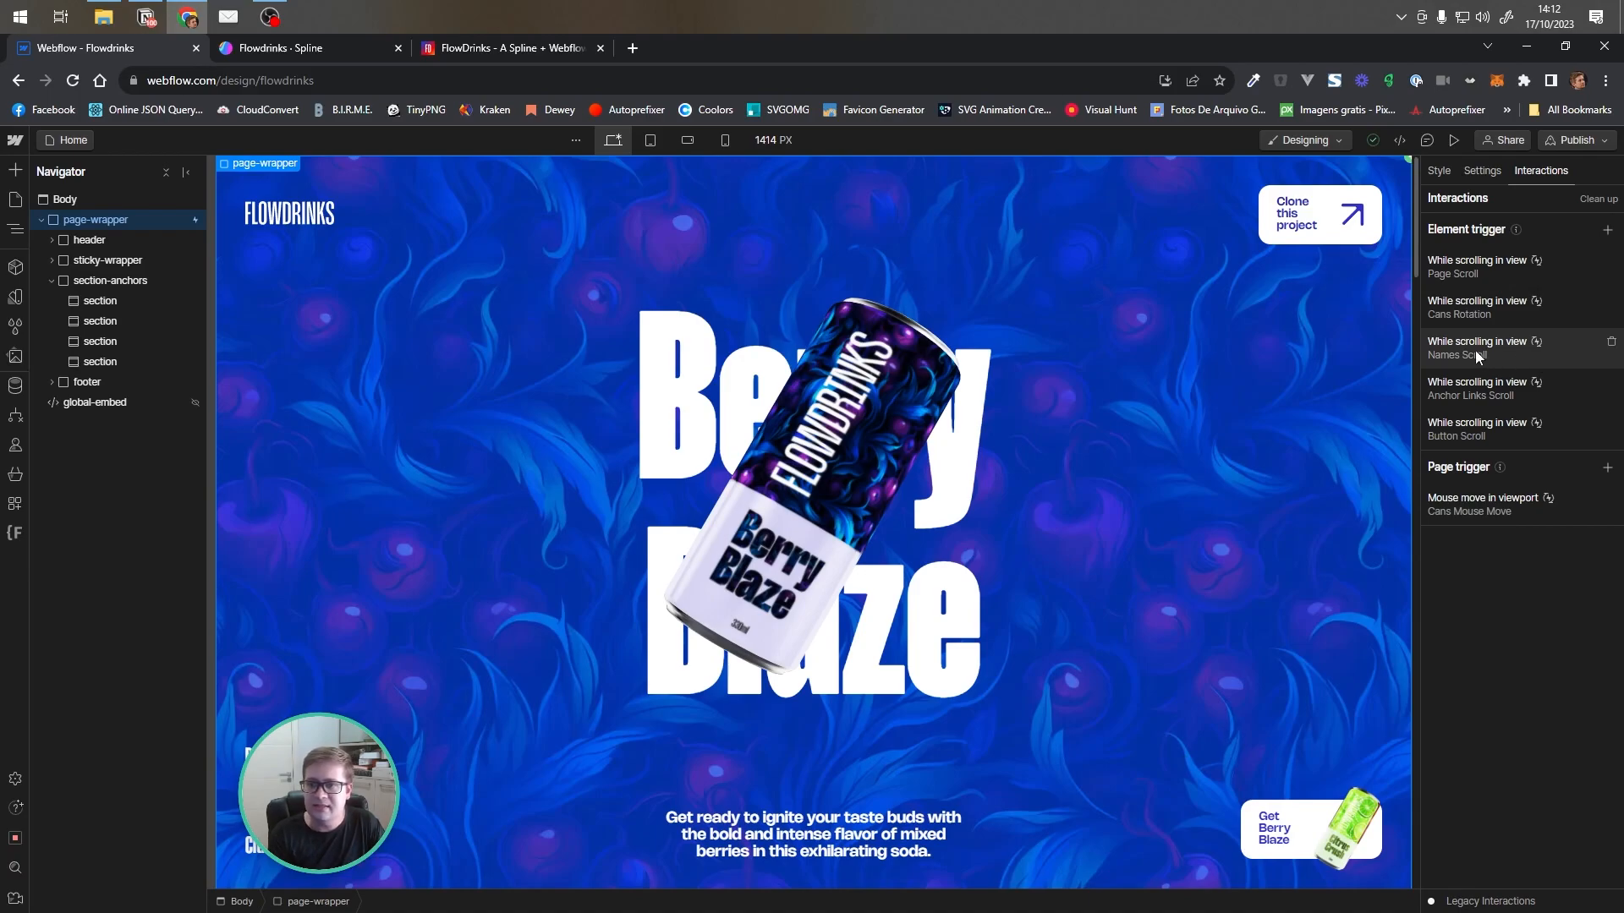
Open the Names Scroll animation, reveal names-list in the navigator, and scrub through its names-list and can-description-list move actions with live preview
left_click(1475, 350)
left_click(1485, 522)
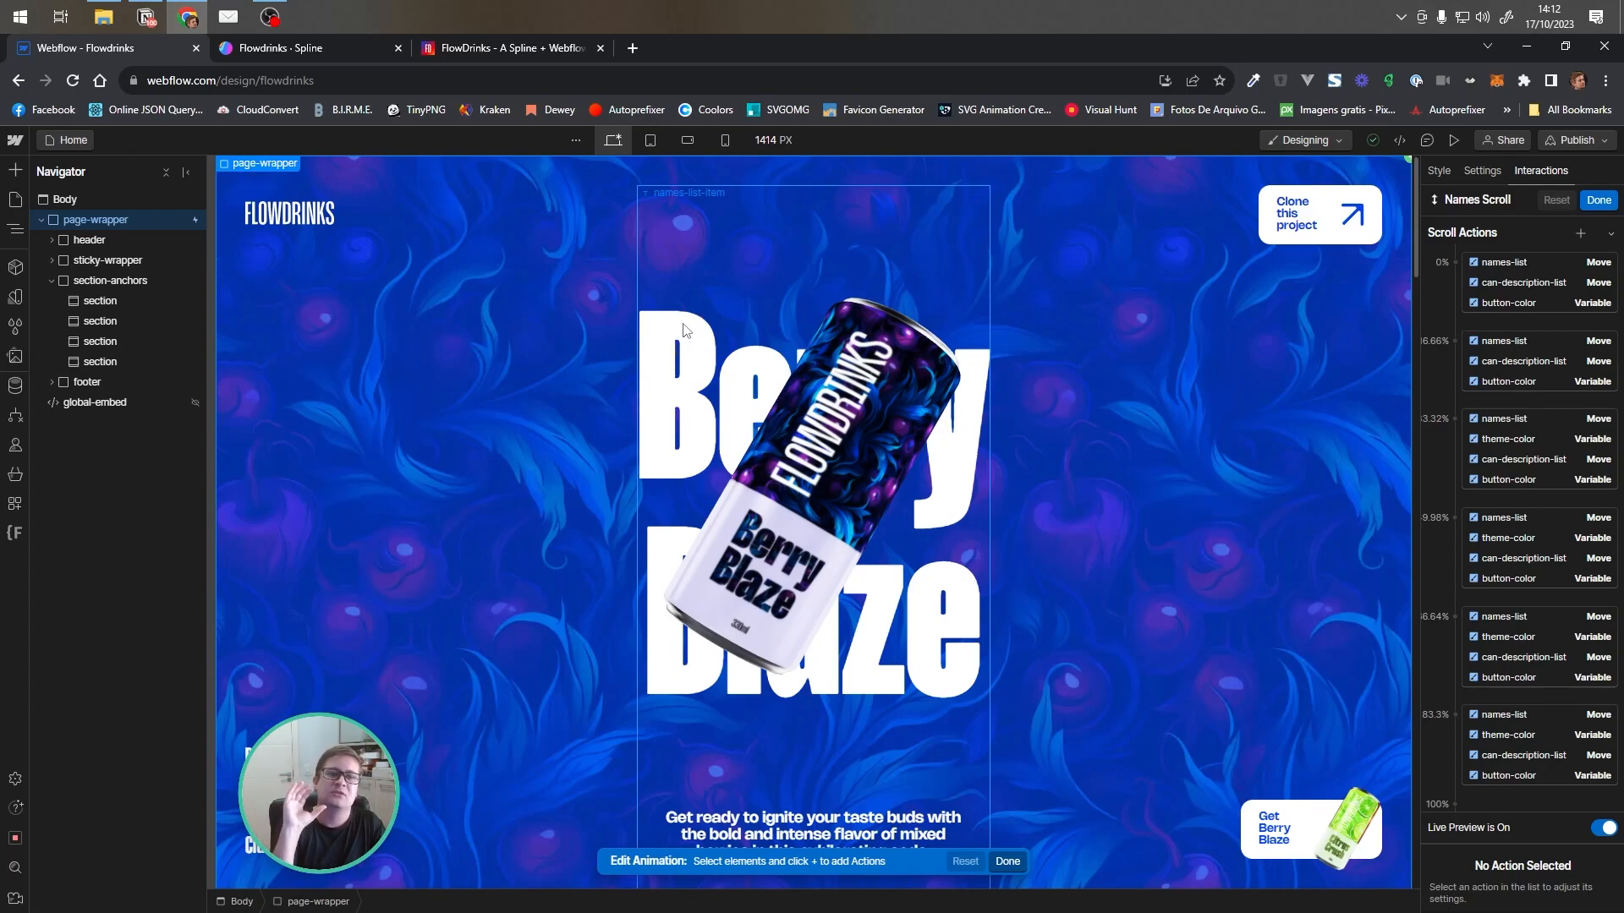
left_click(51, 279)
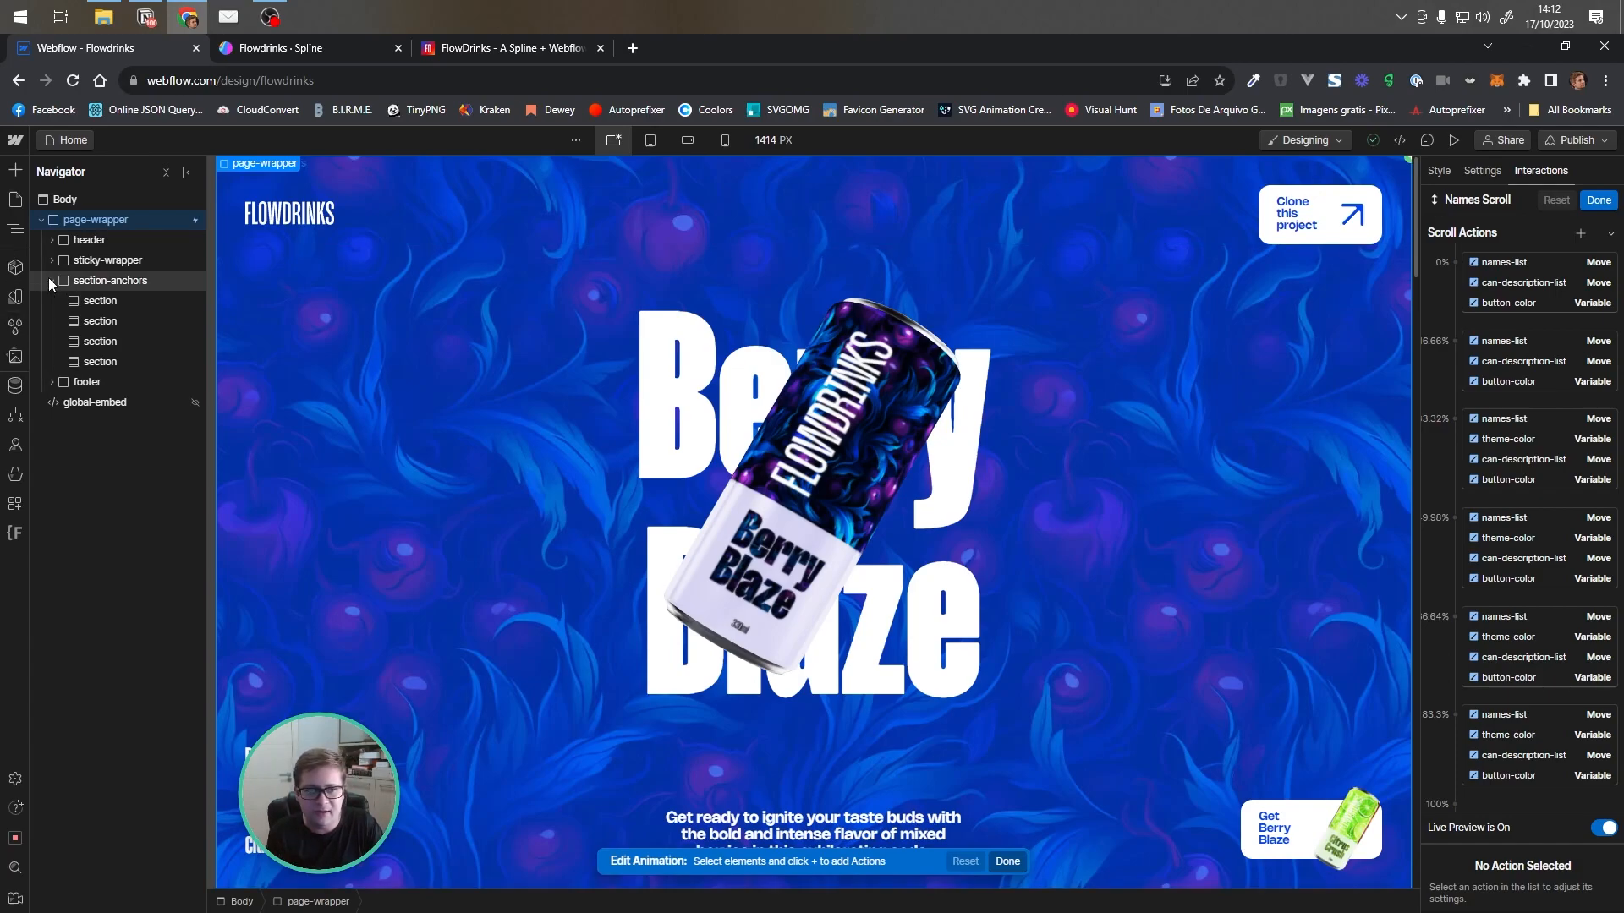
left_click(51, 261)
left_click(72, 322)
left_click(1520, 262)
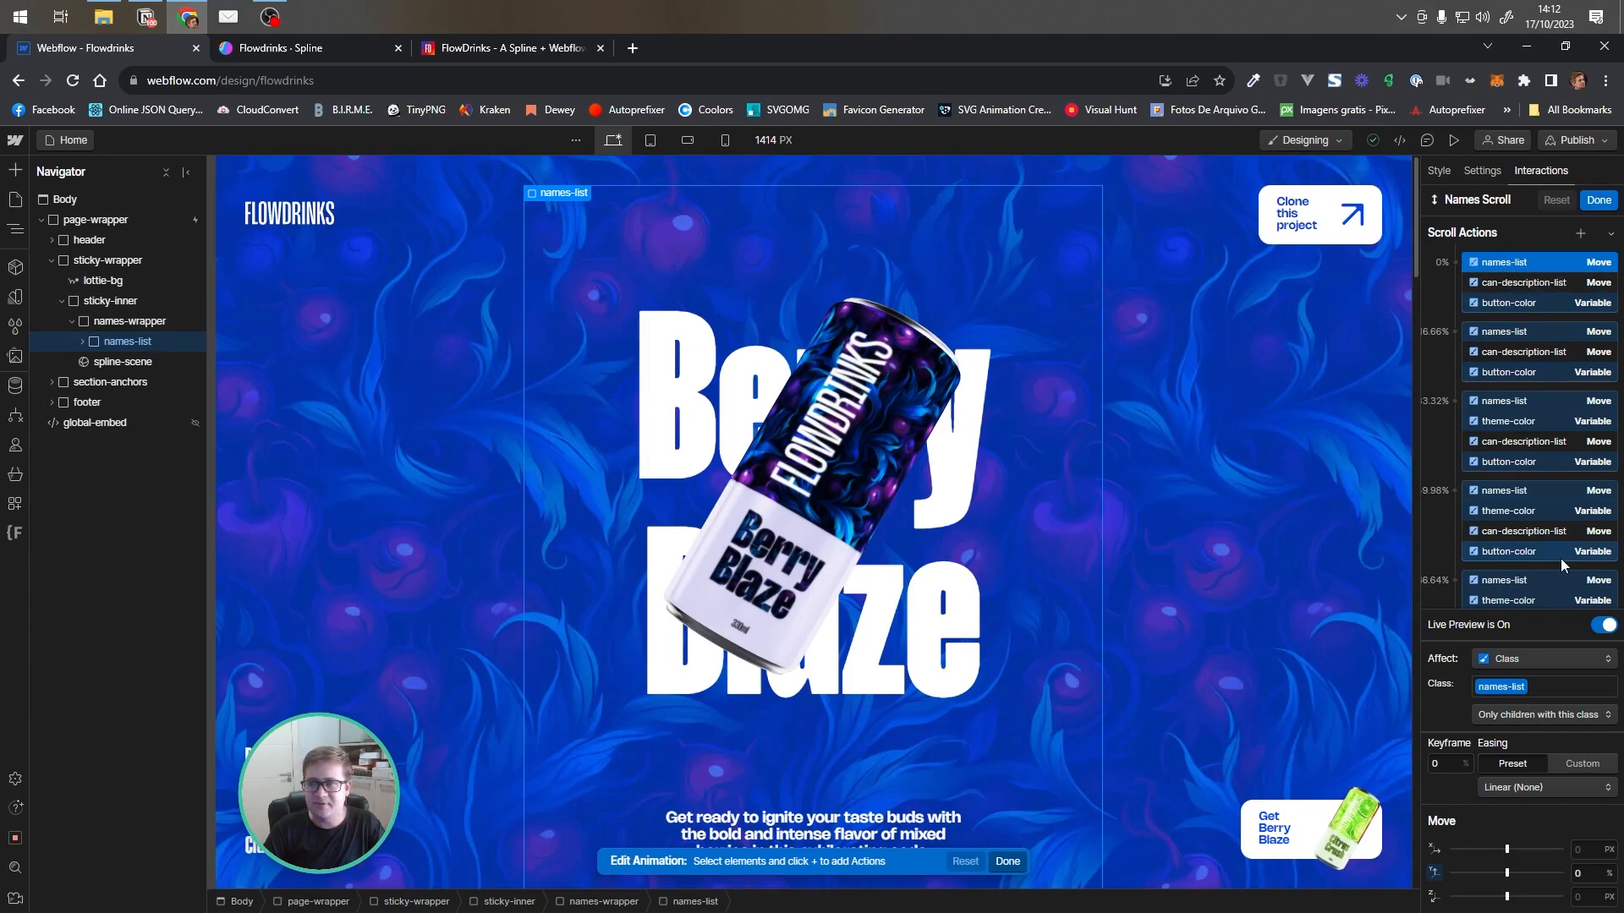
mouse_move(1414, 247)
left_mouse_down()
mouse_move(1466, 849)
mouse_move(1443, 206)
left_mouse_up()
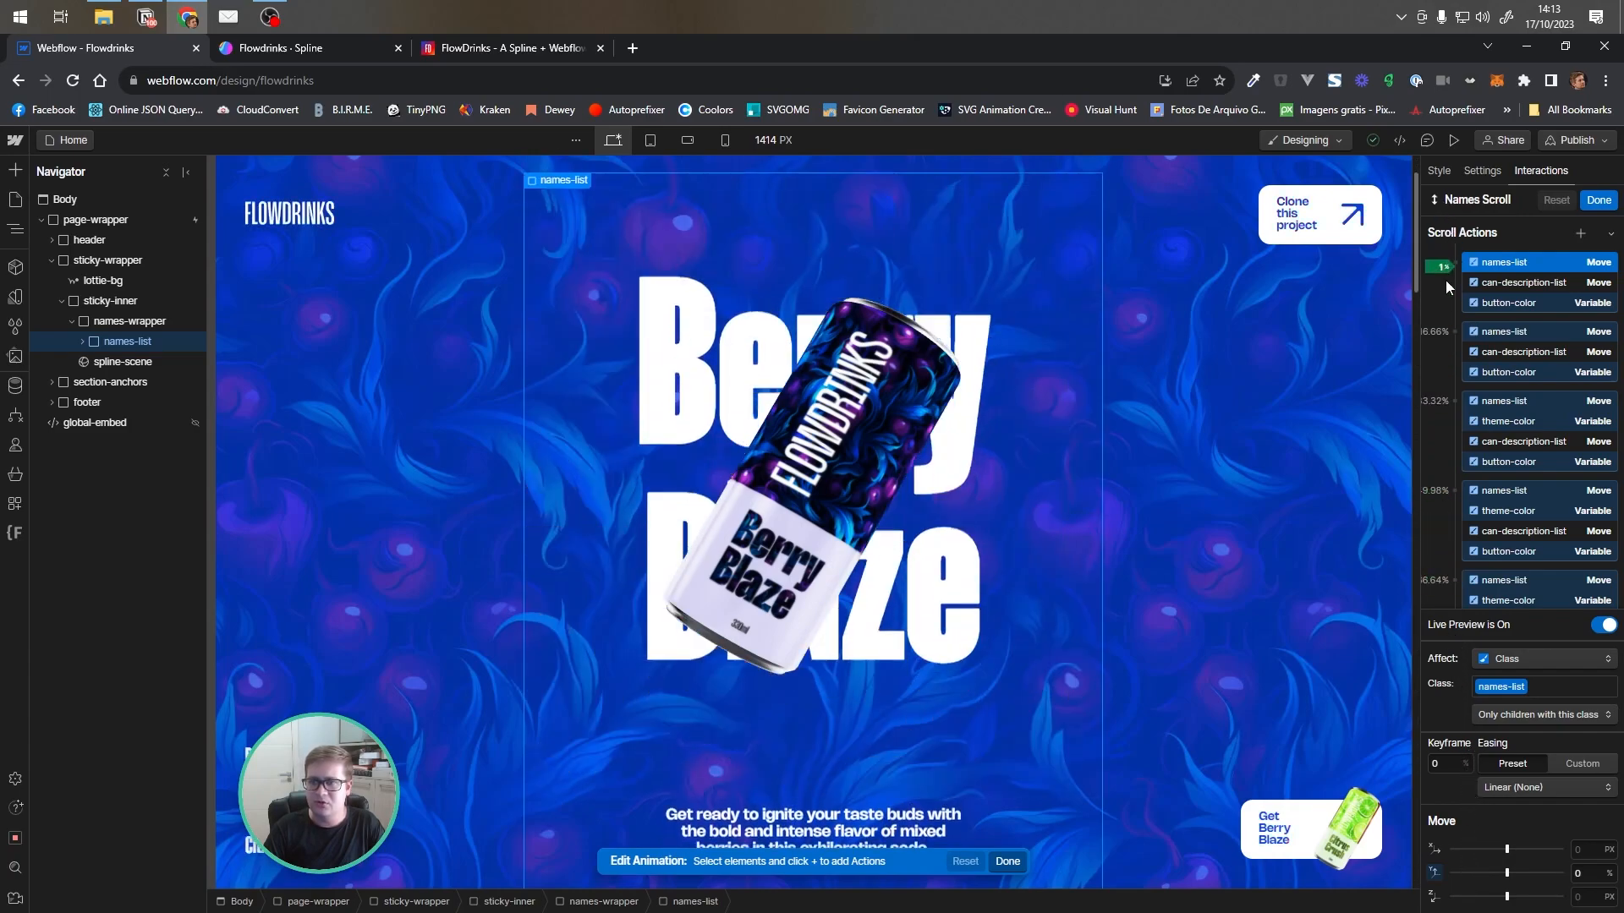
left_click(1540, 279)
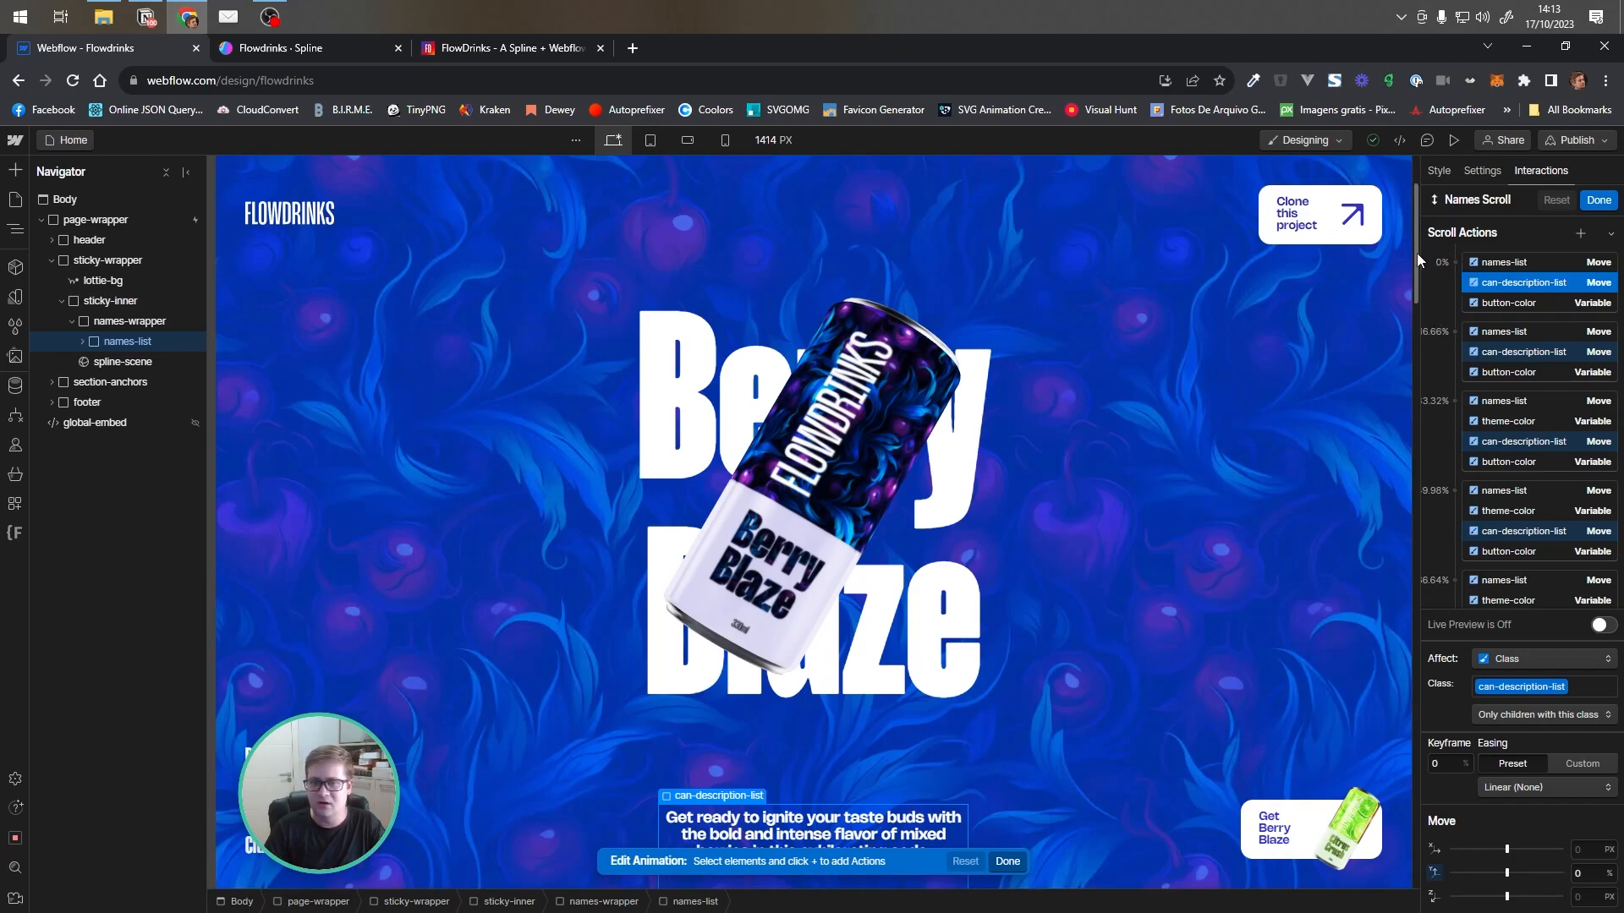
left_click_drag(1418, 261, 1416, 428)
left_click(1601, 625)
mouse_move(1416, 368)
left_mouse_down()
mouse_move(1401, 174)
mouse_move(1392, 816)
mouse_move(1337, 99)
left_mouse_up()
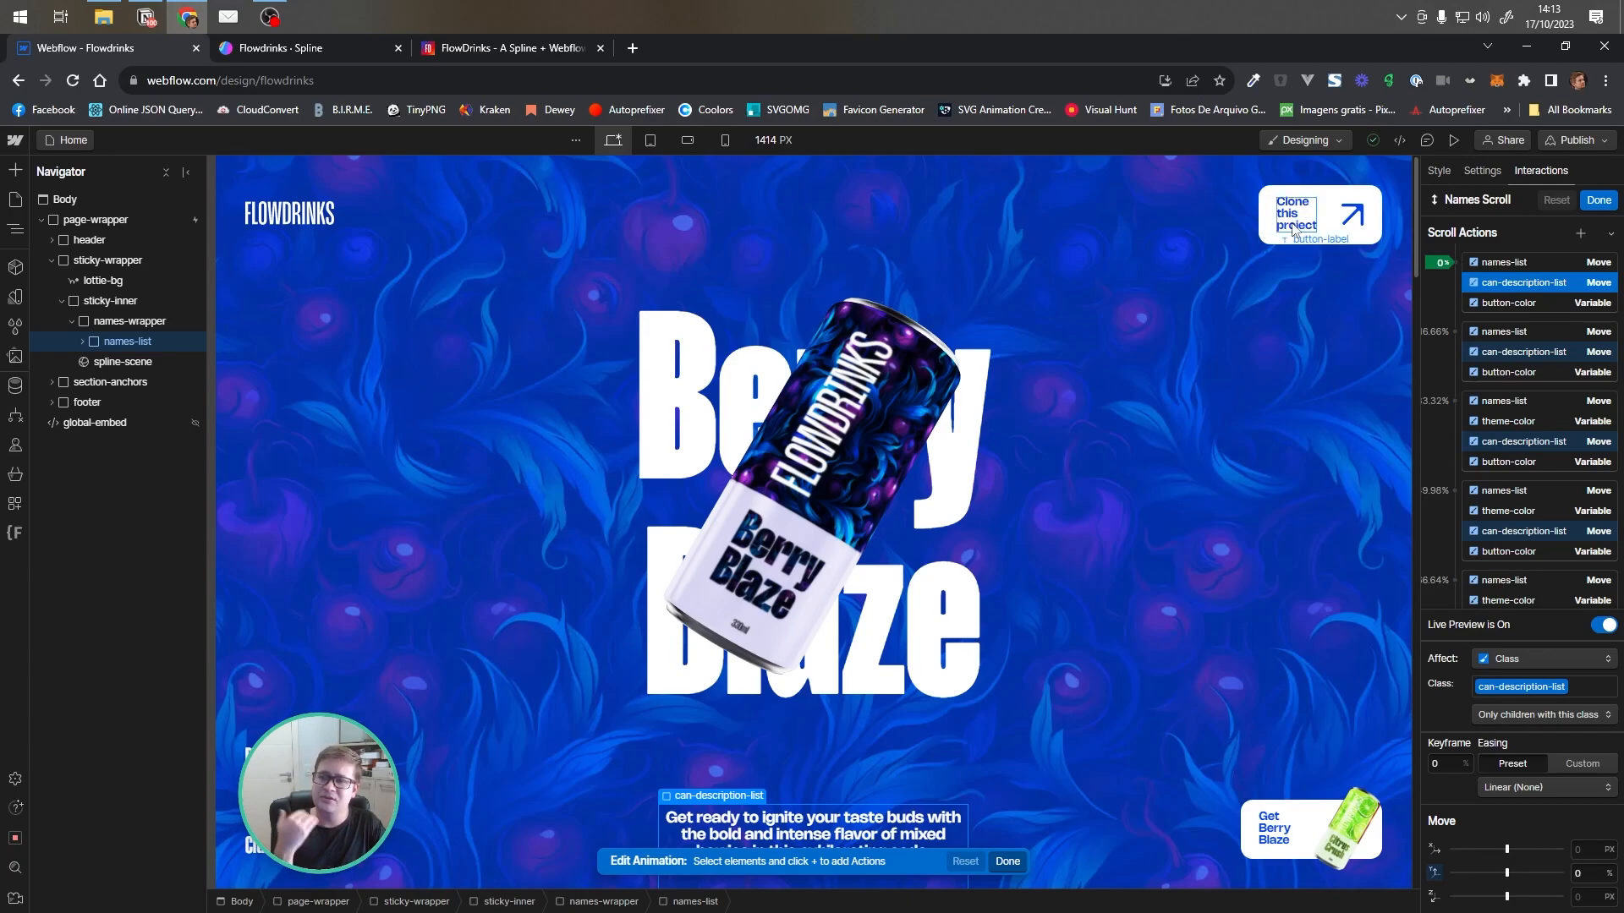
Inspect the button-color variable keyframes from 0% to 83.3% in Names Scroll
left_click(1543, 301)
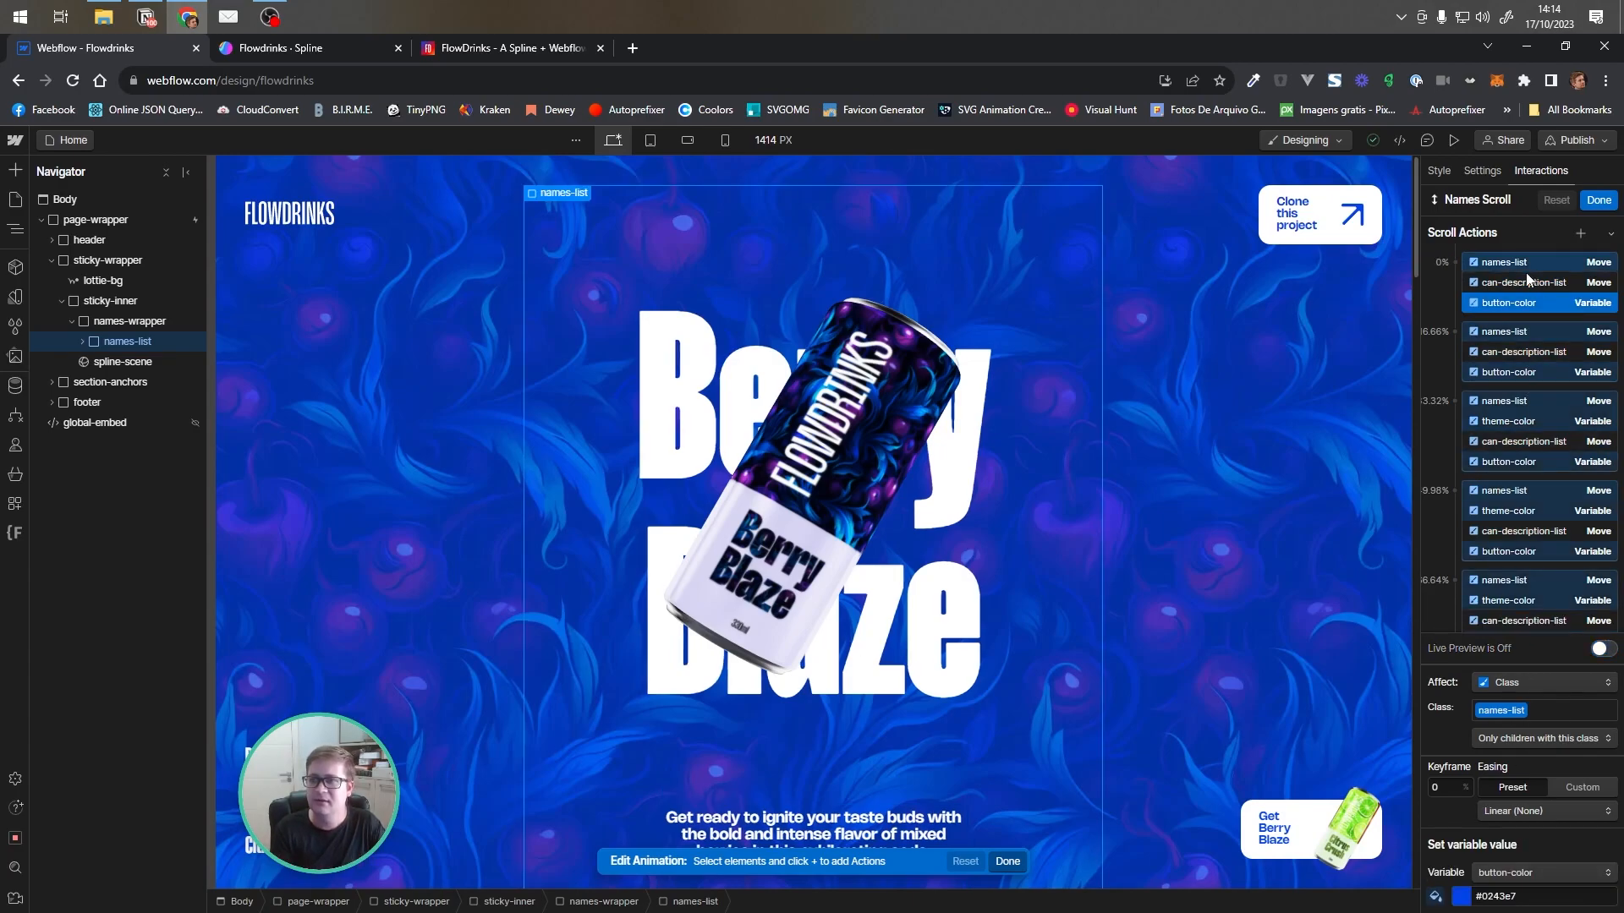
left_click(1602, 648)
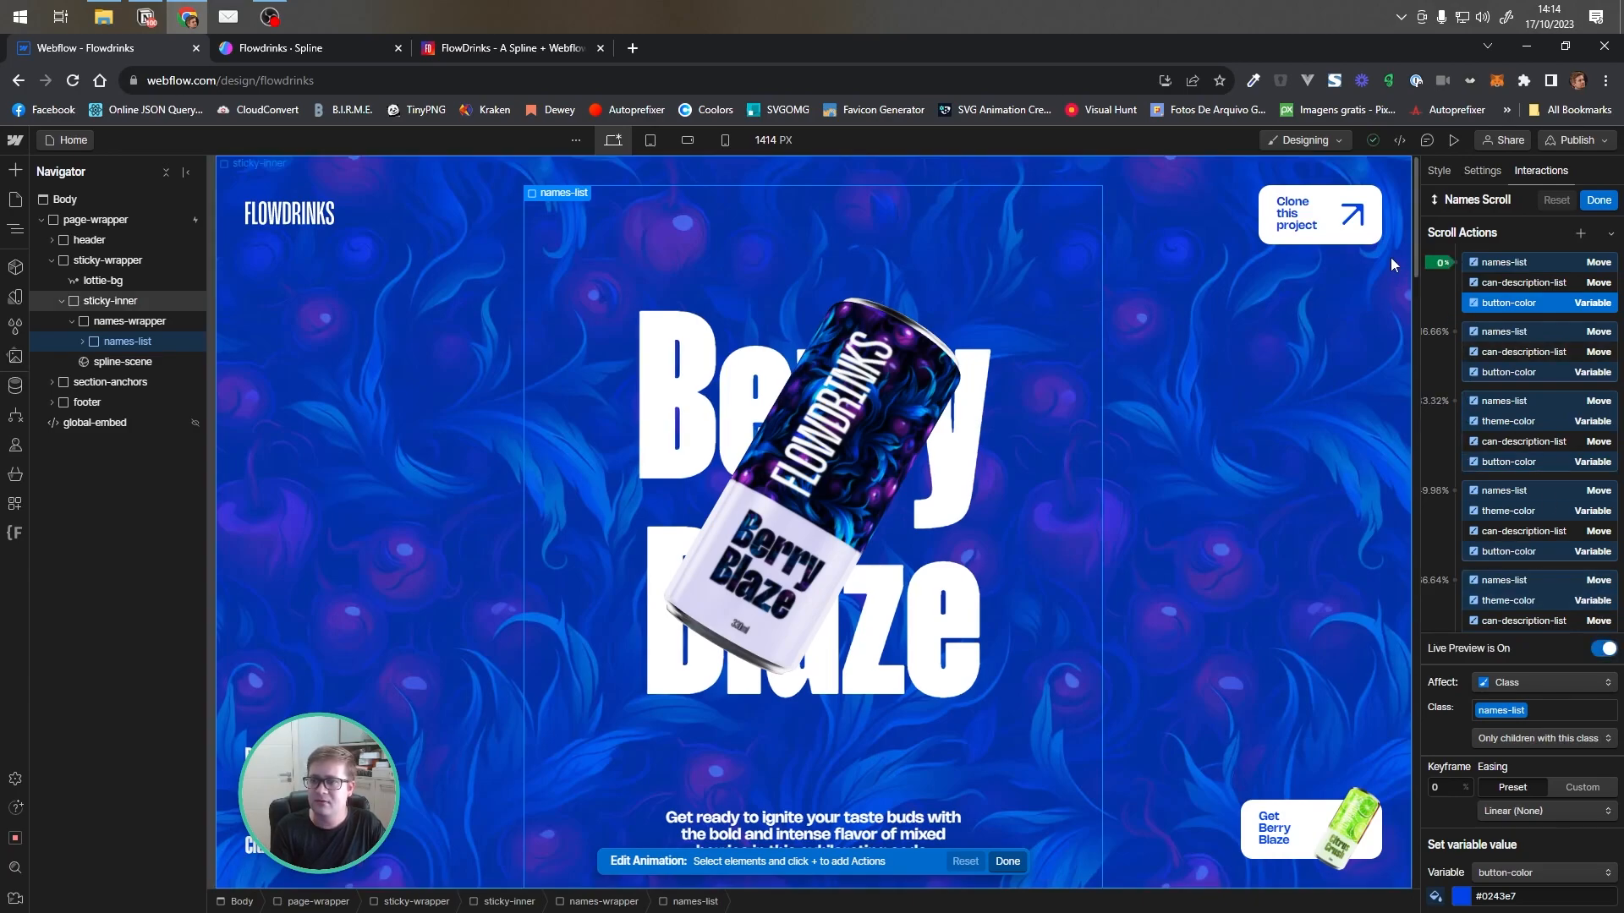
left_click_drag(1414, 241, 1414, 281)
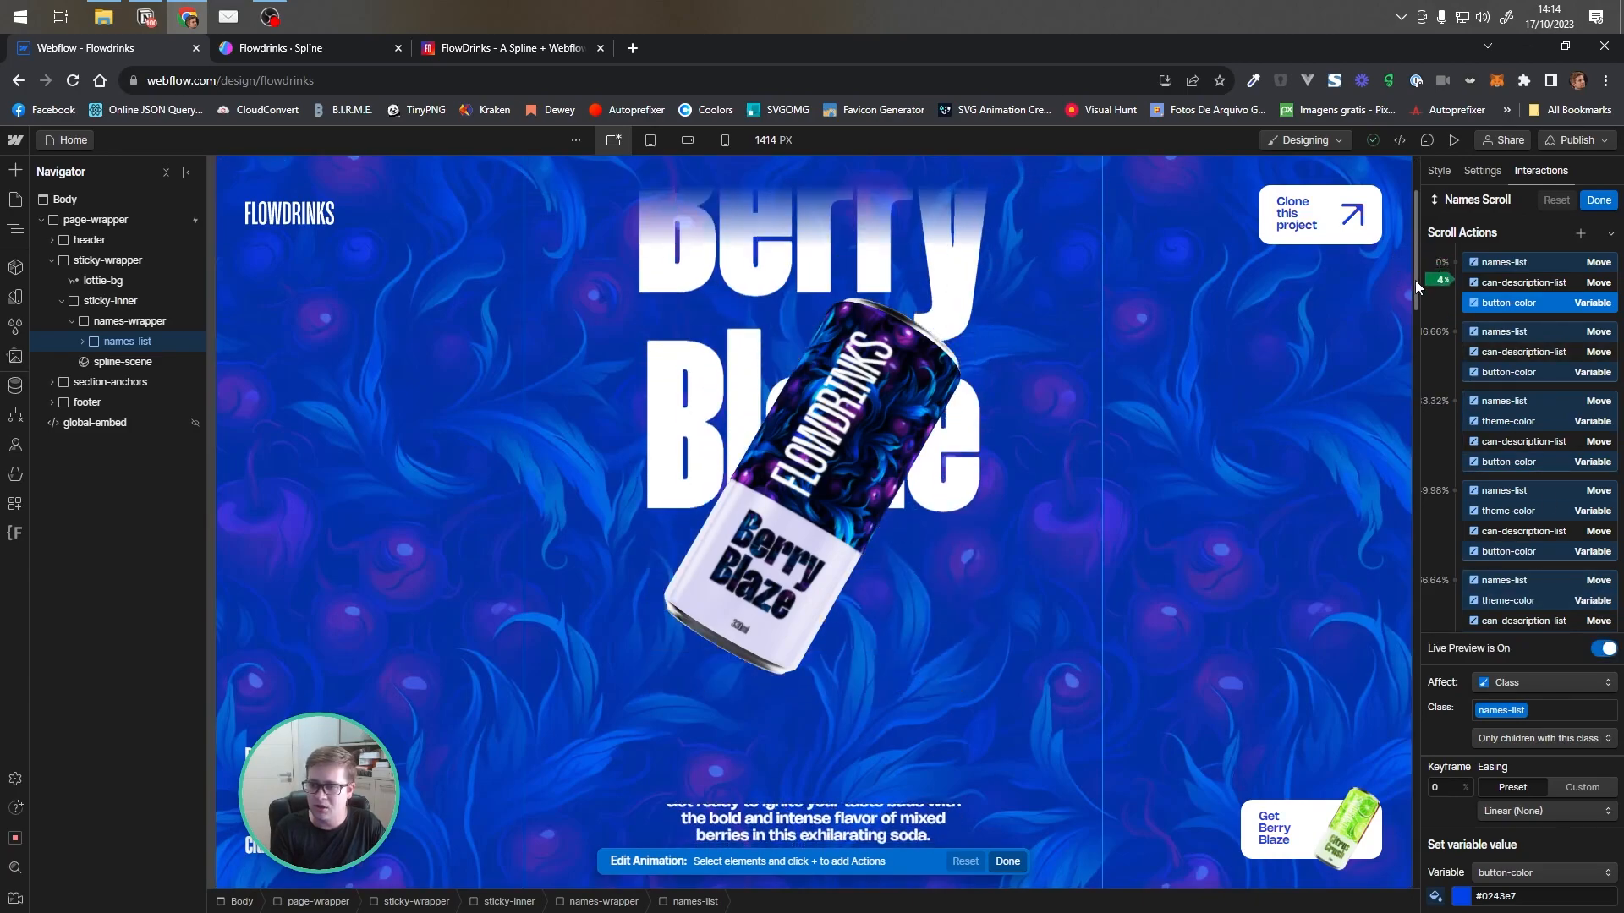
left_click(1546, 372)
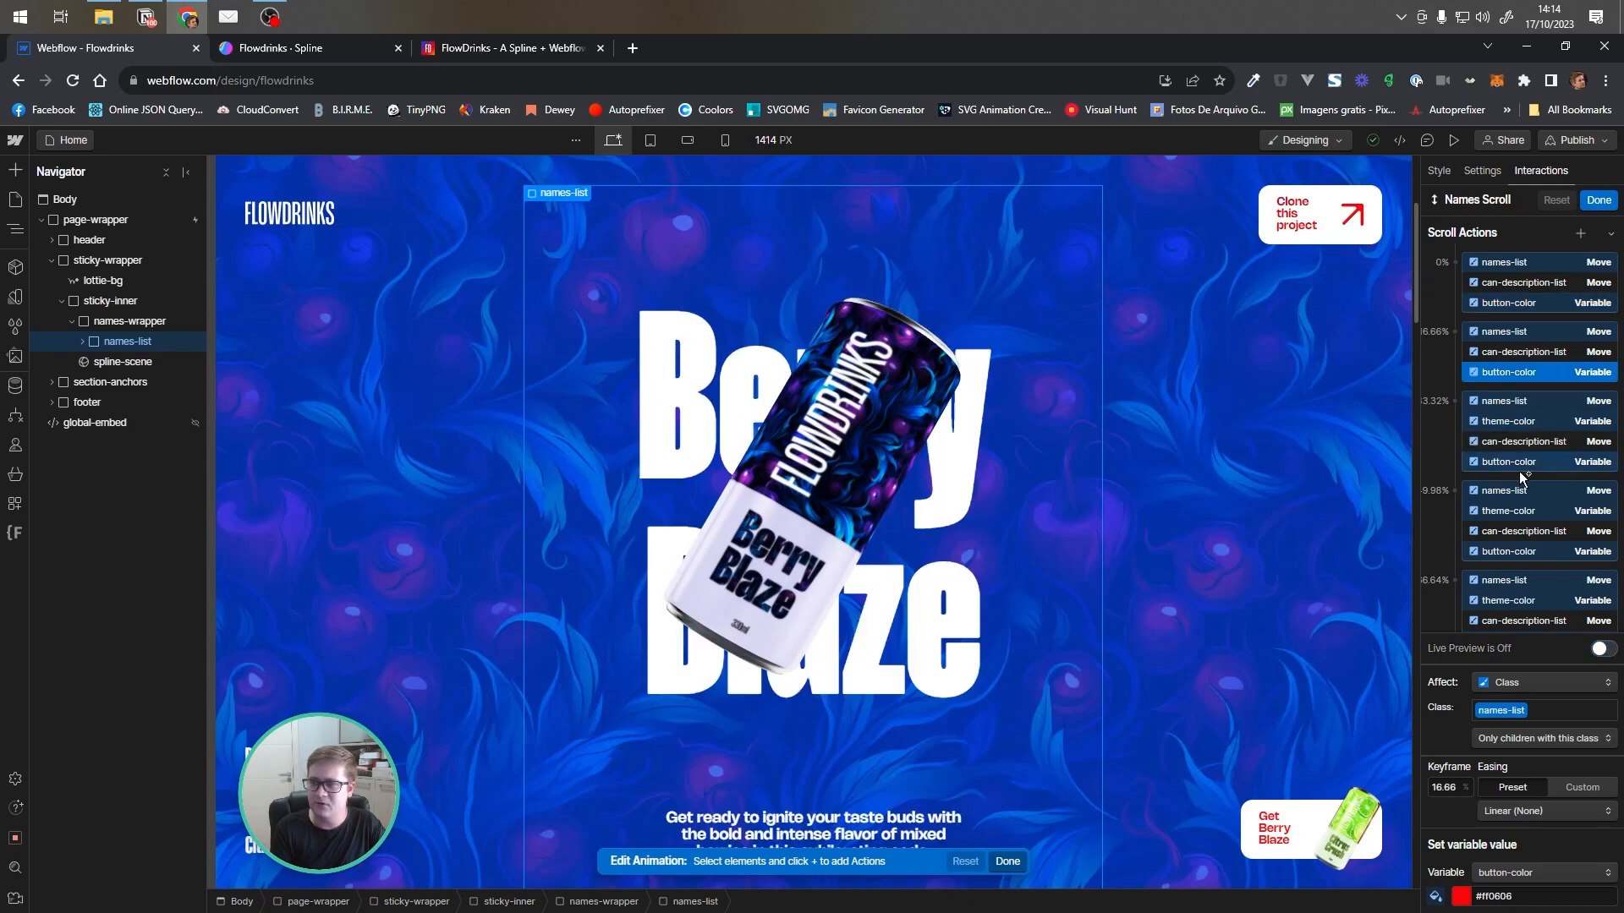
left_click(1539, 464)
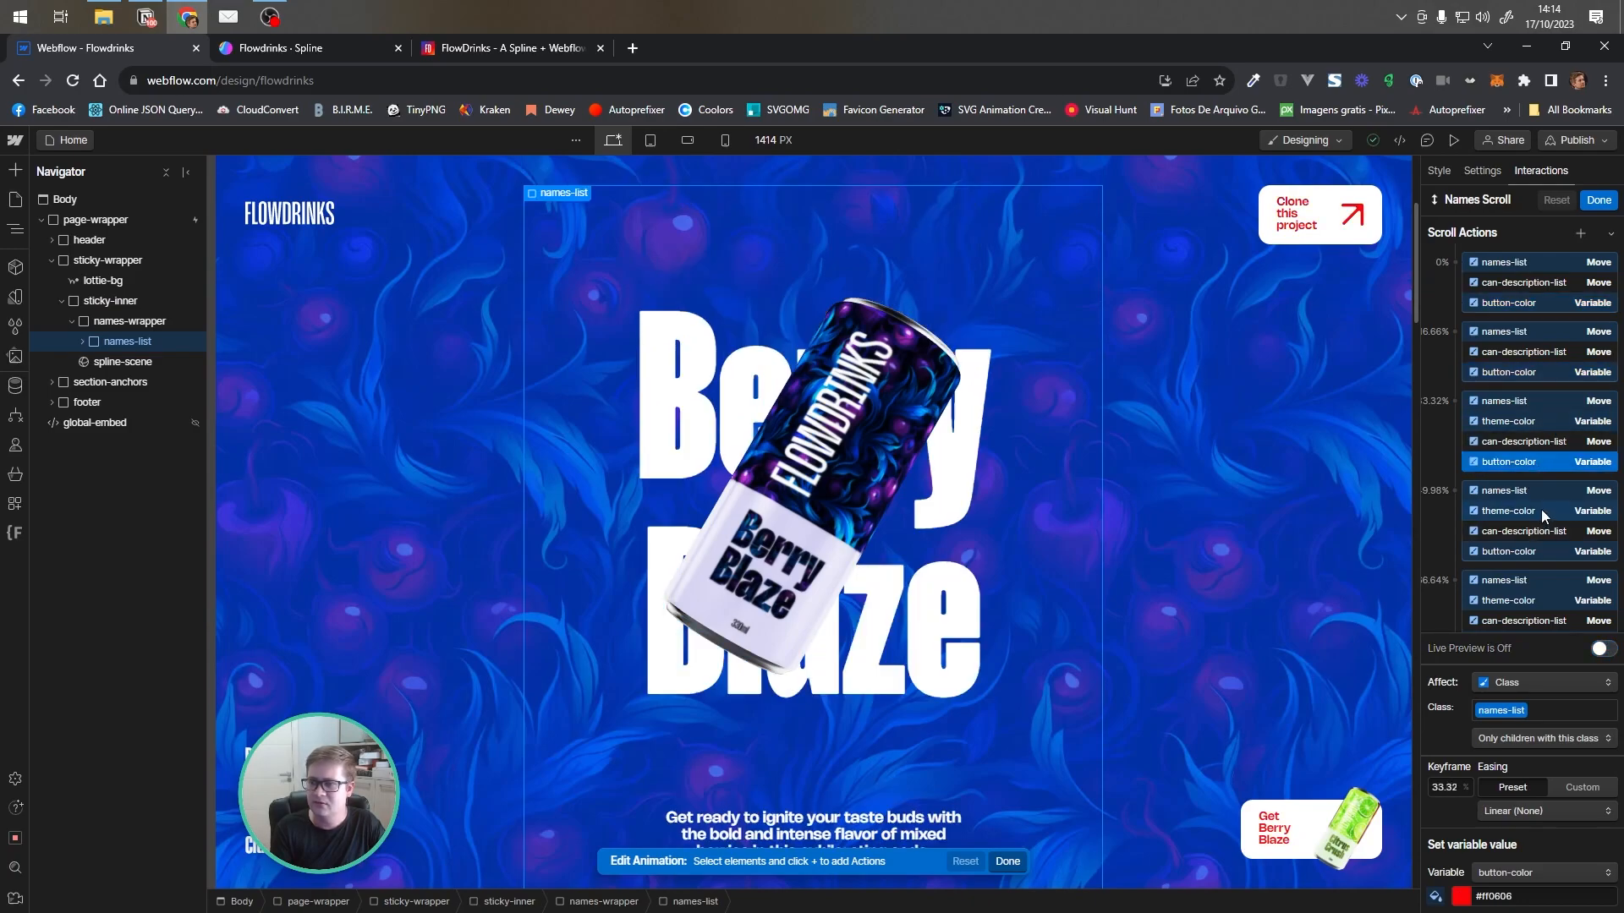
left_click(1550, 552)
scroll(1555, 486, "down", 2)
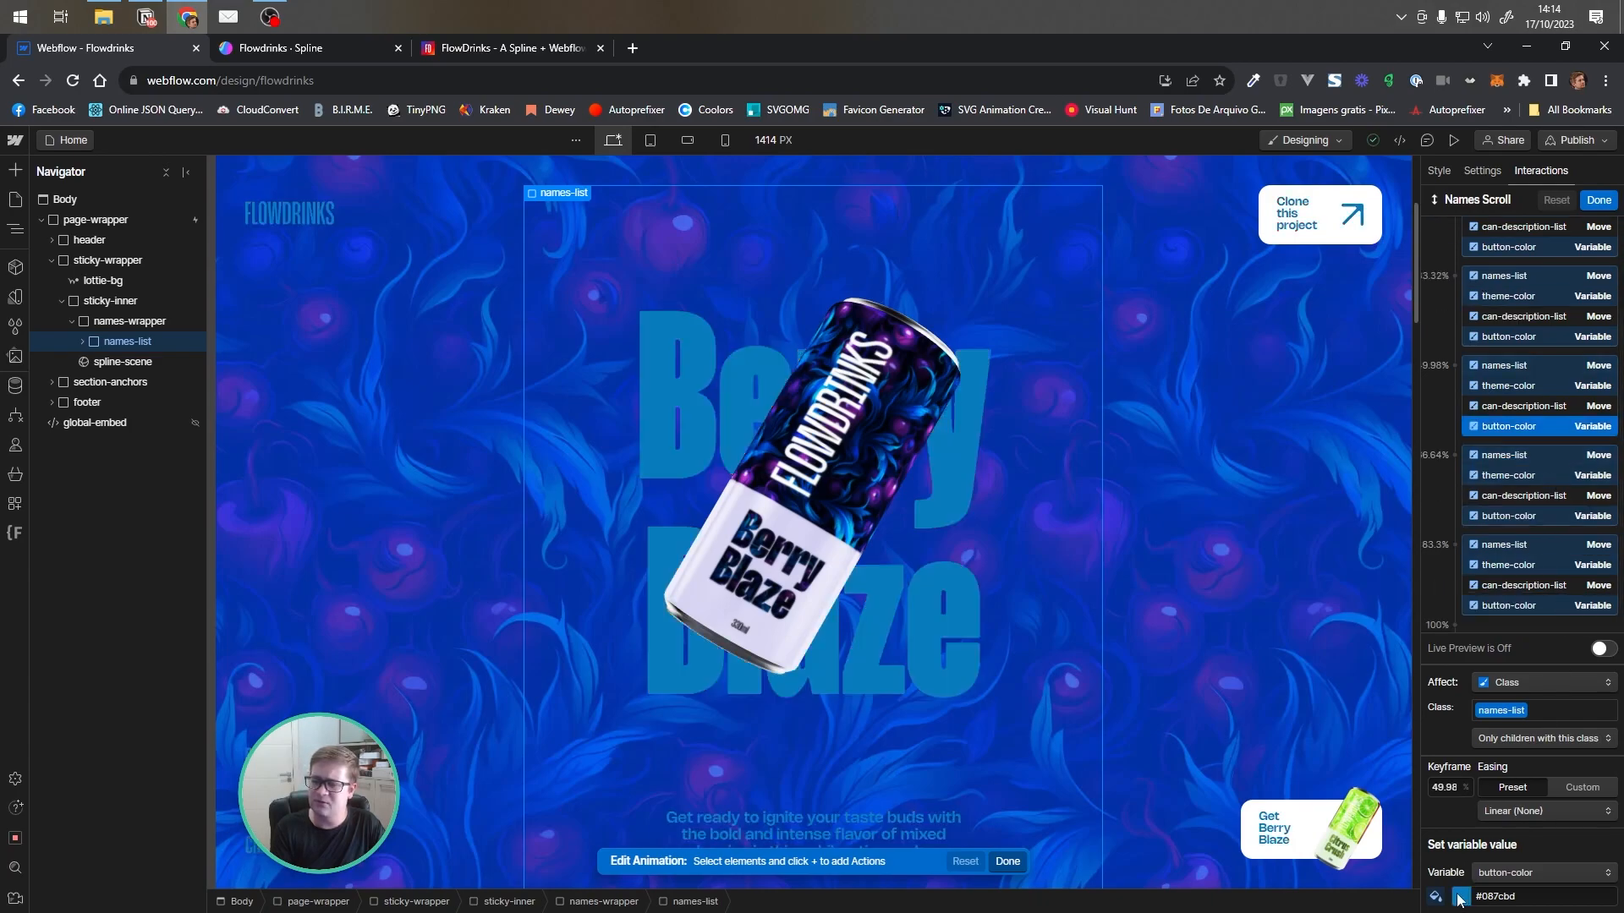
left_click(1556, 514)
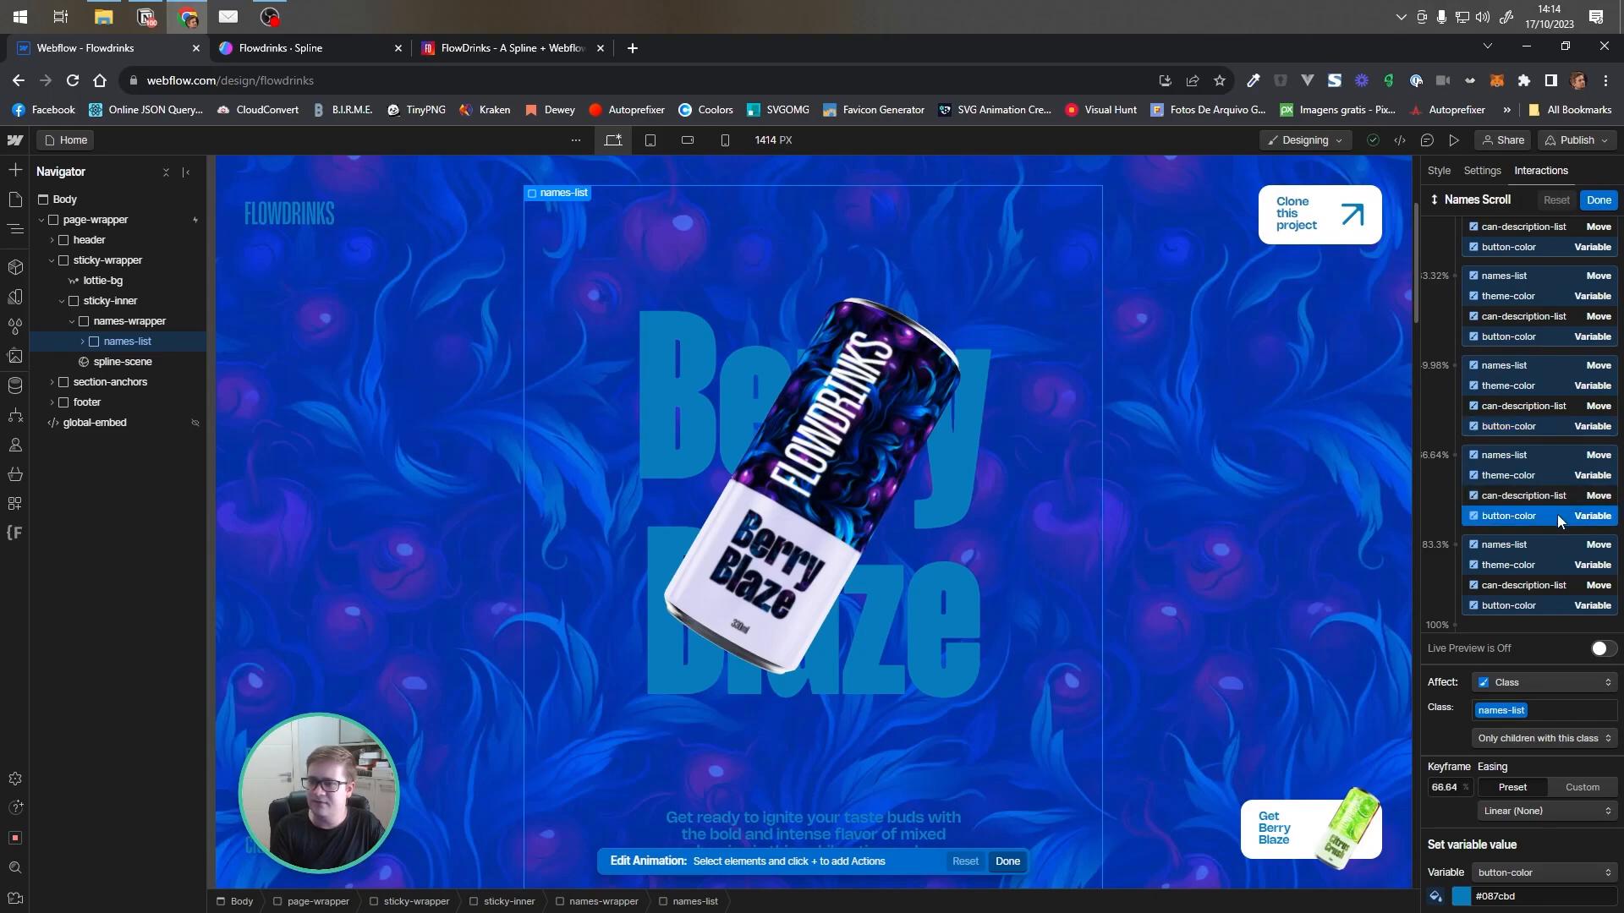
left_click(1541, 606)
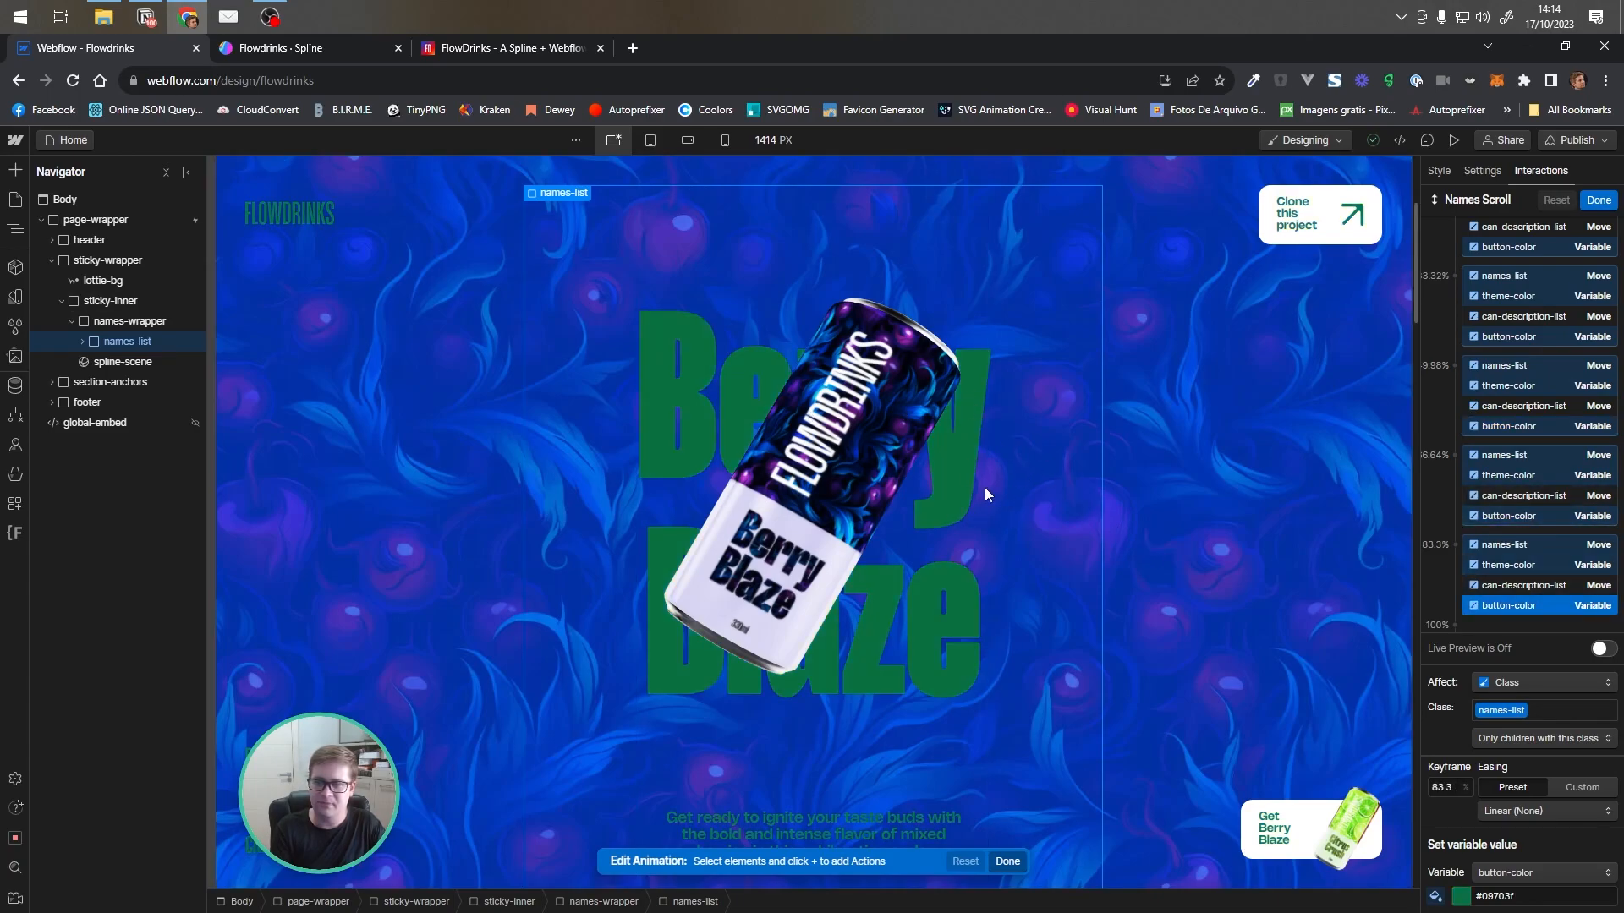
Inspect the theme-color variable keyframes at 66.64%, 33.32%, 49.98% and 83.3% in Names Scroll
scroll(1511, 507, "up", 3)
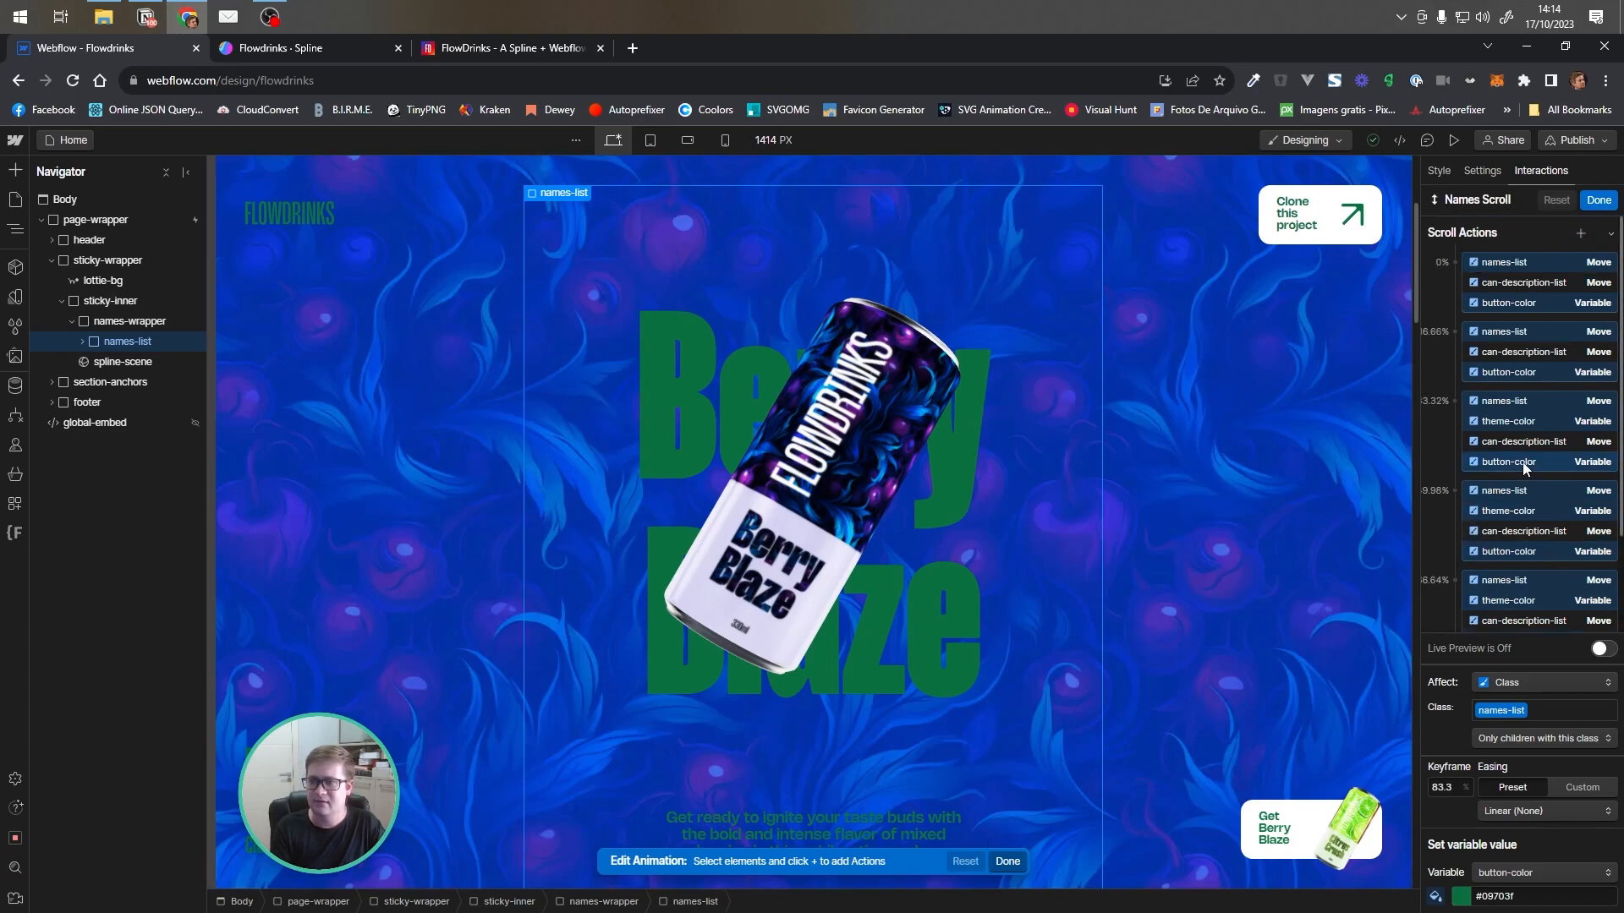
left_click(1510, 302)
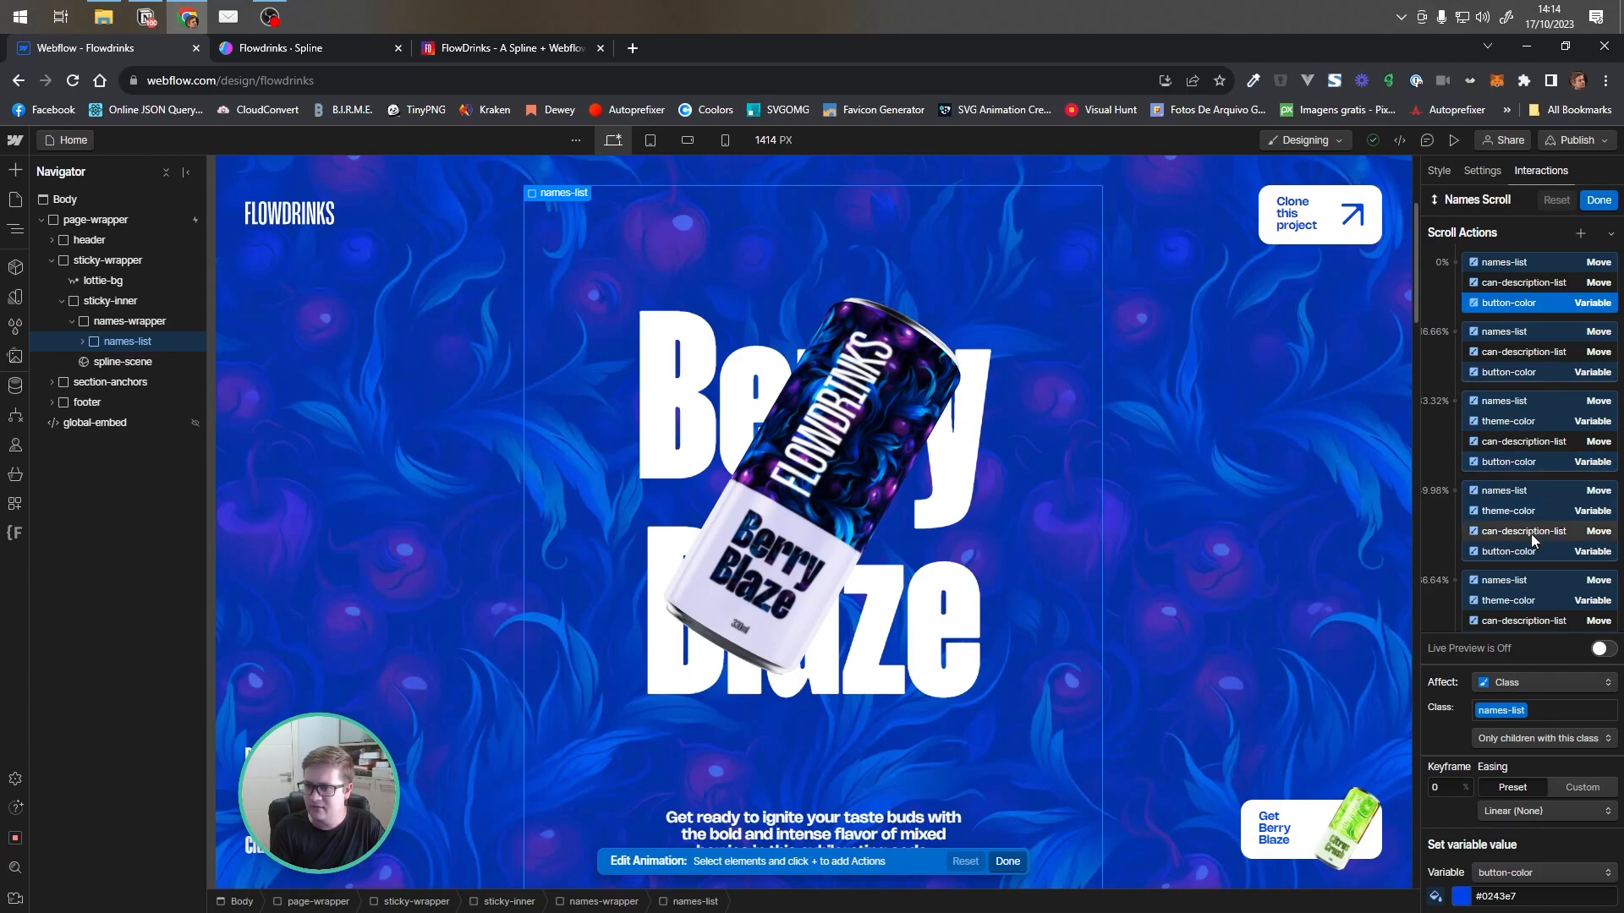
left_click(1522, 601)
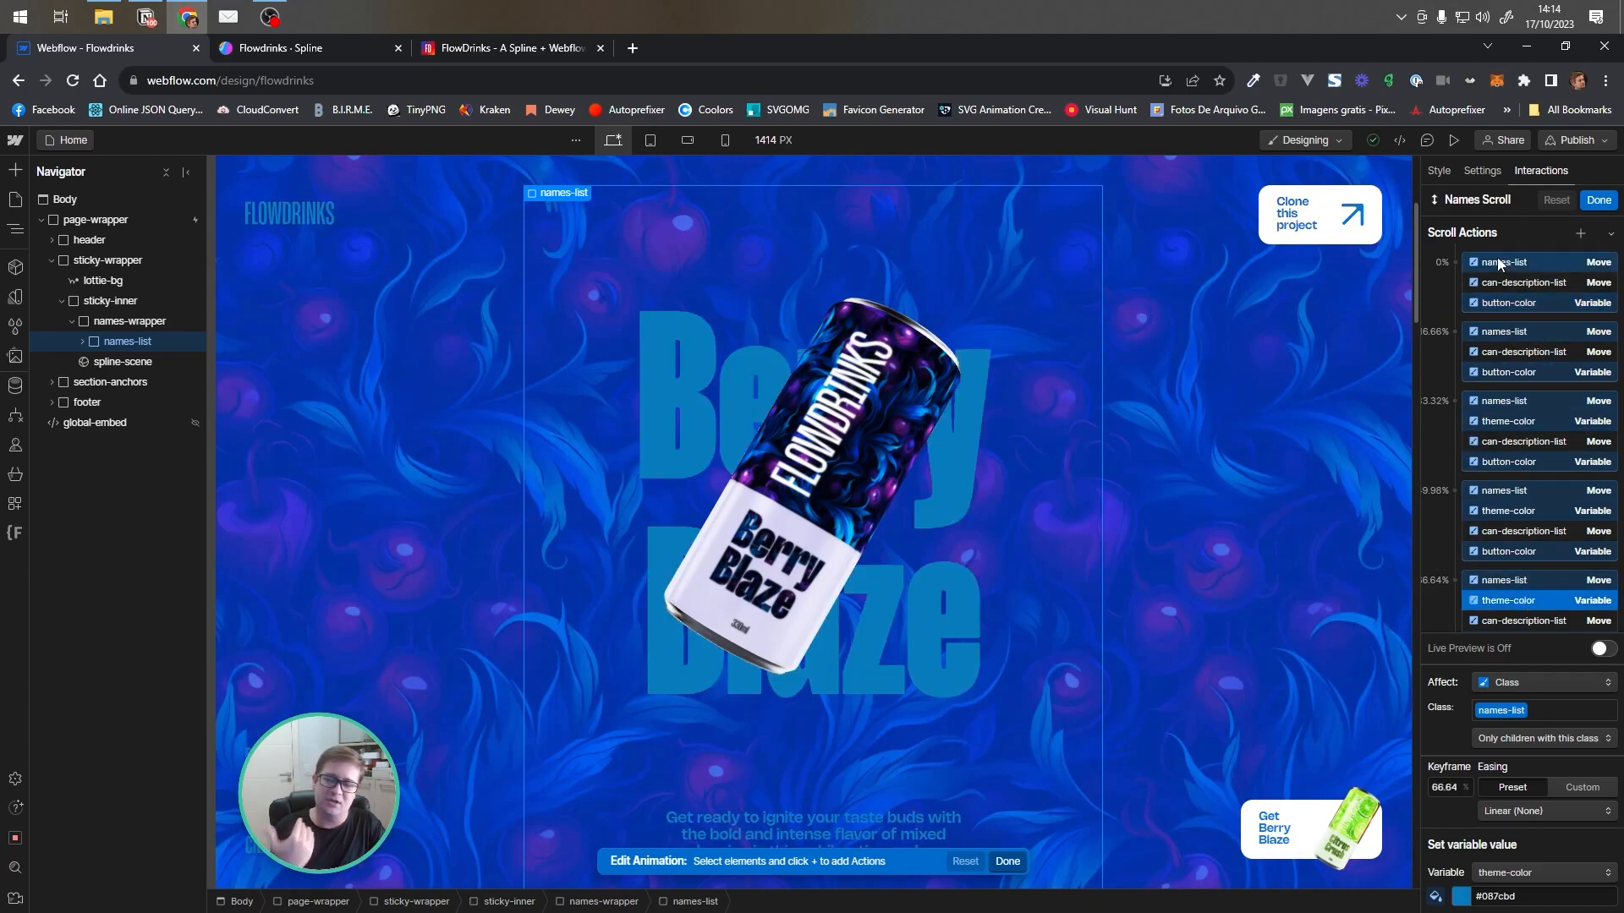
left_click(1495, 420)
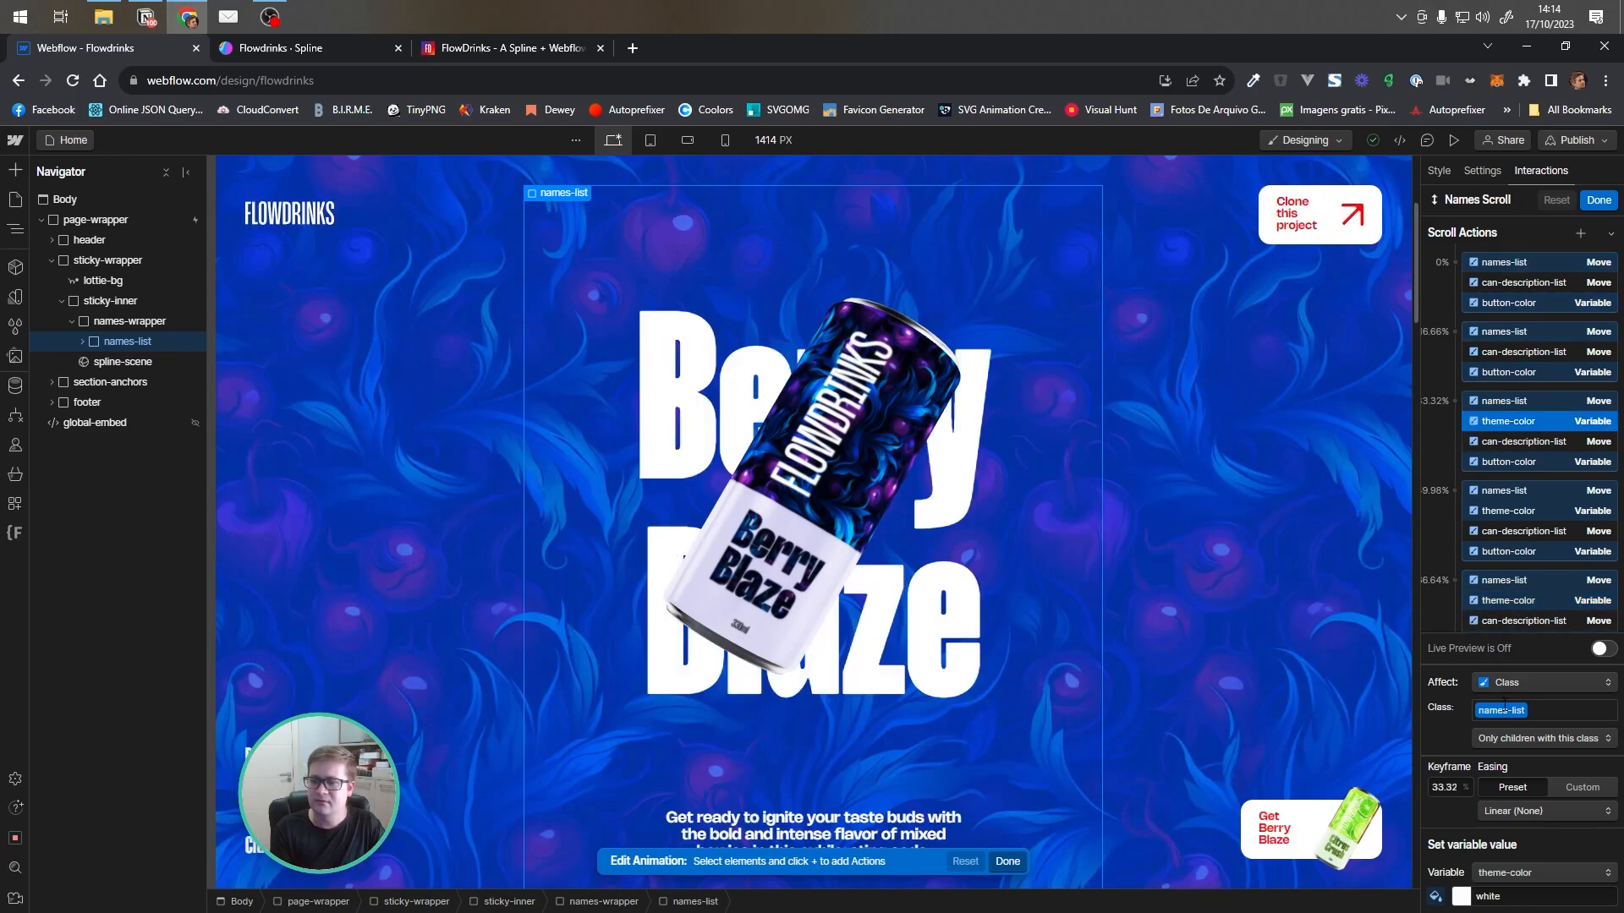
scroll(1528, 423, "down", 1)
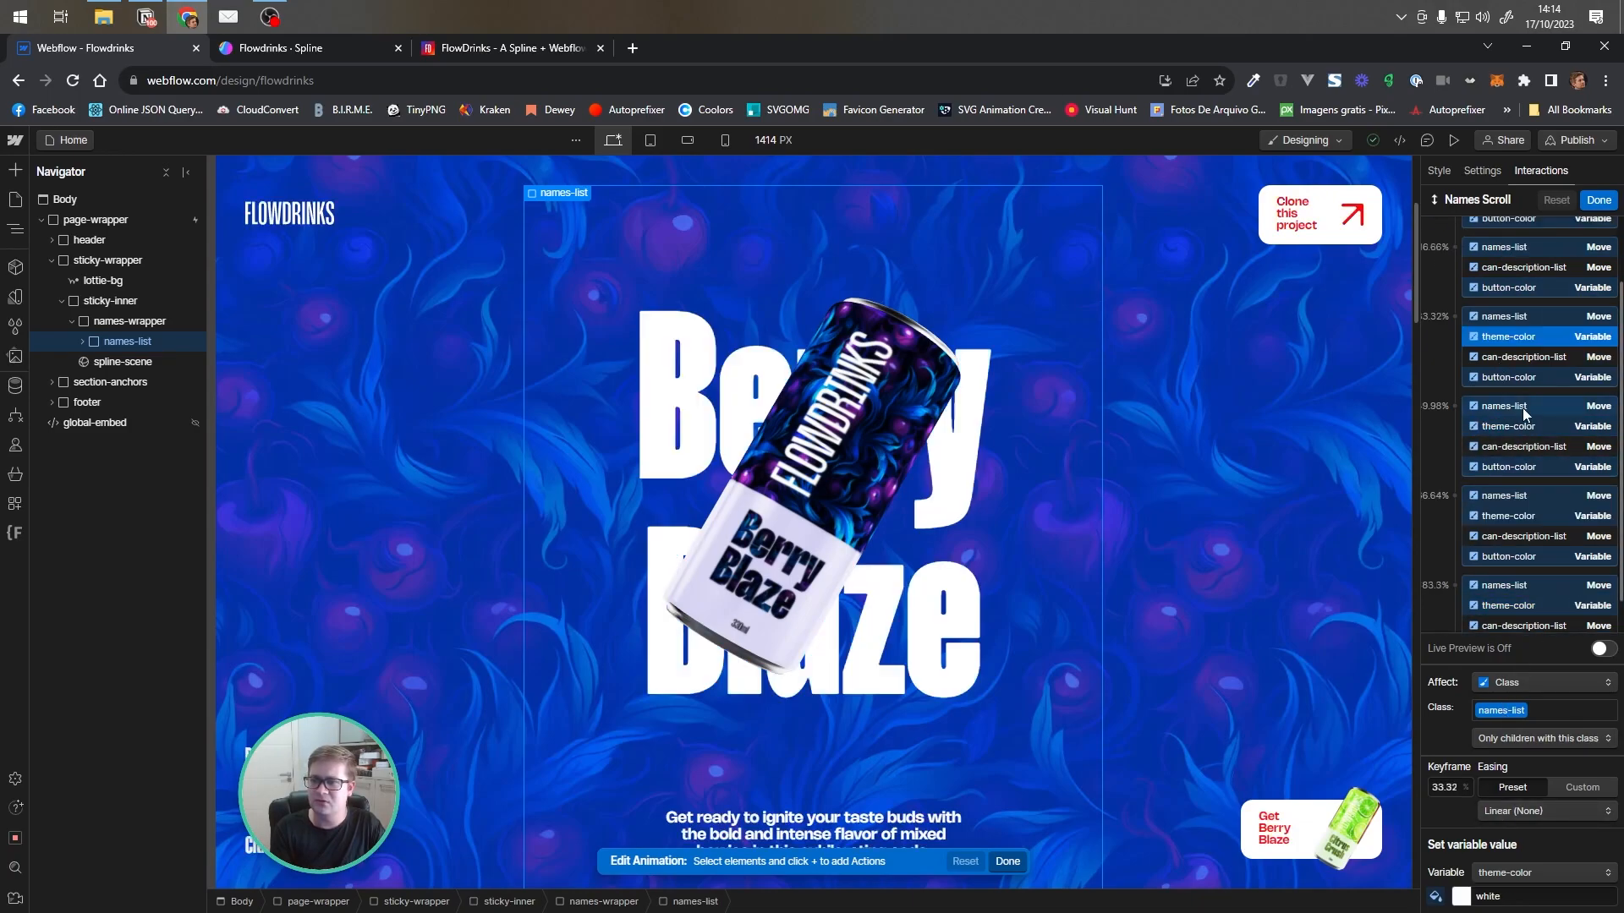
left_click(1528, 430)
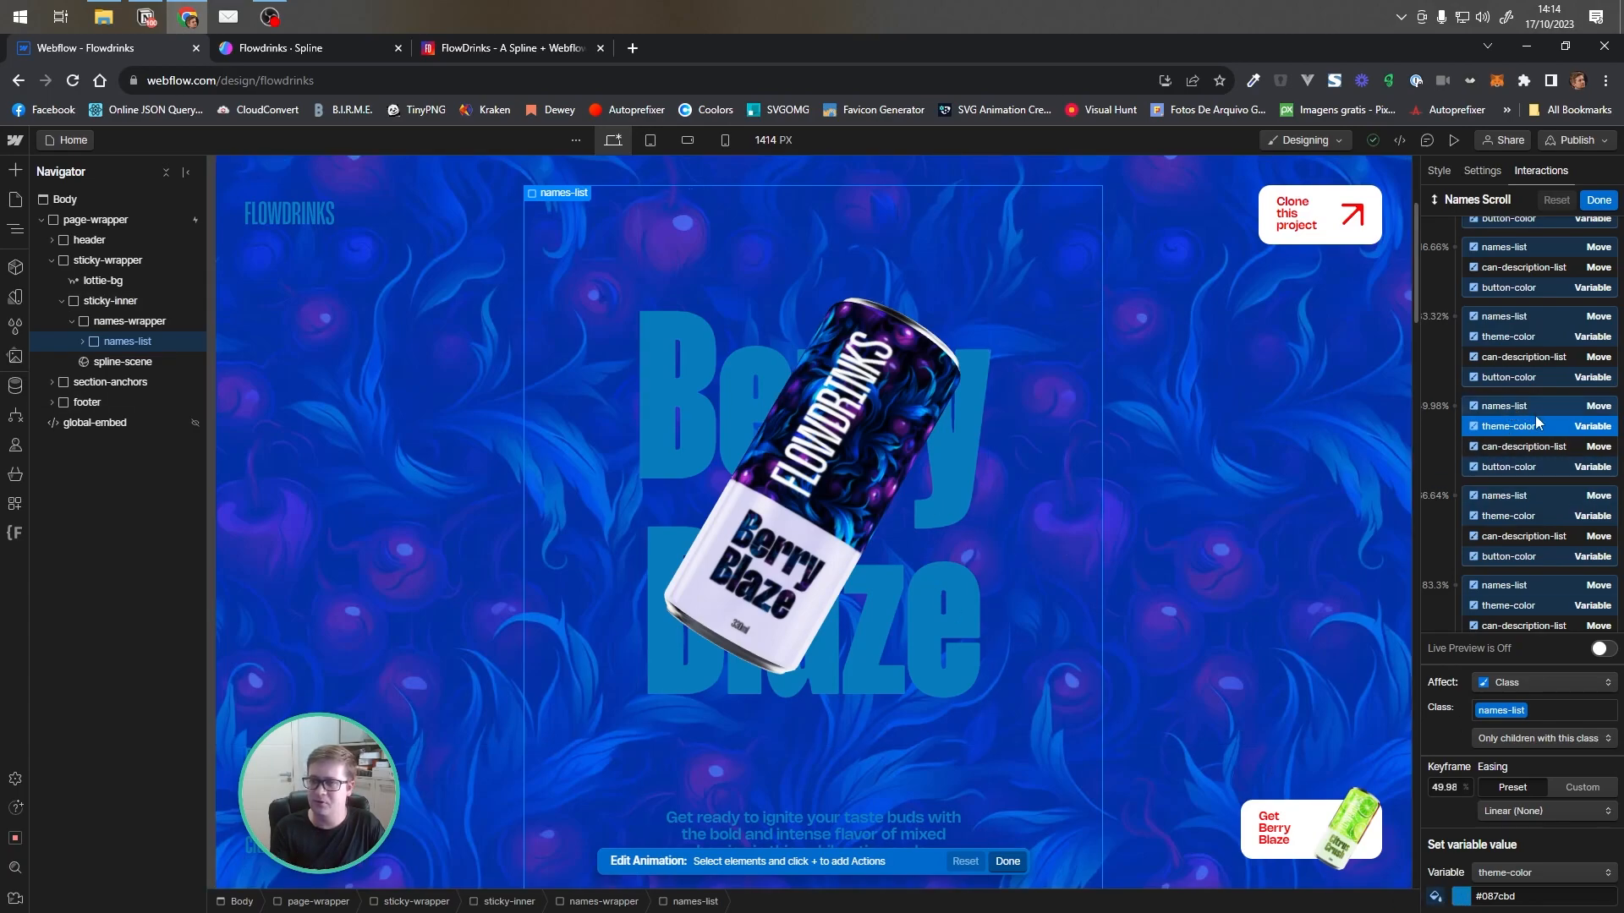
scroll(1535, 364, "down", 1)
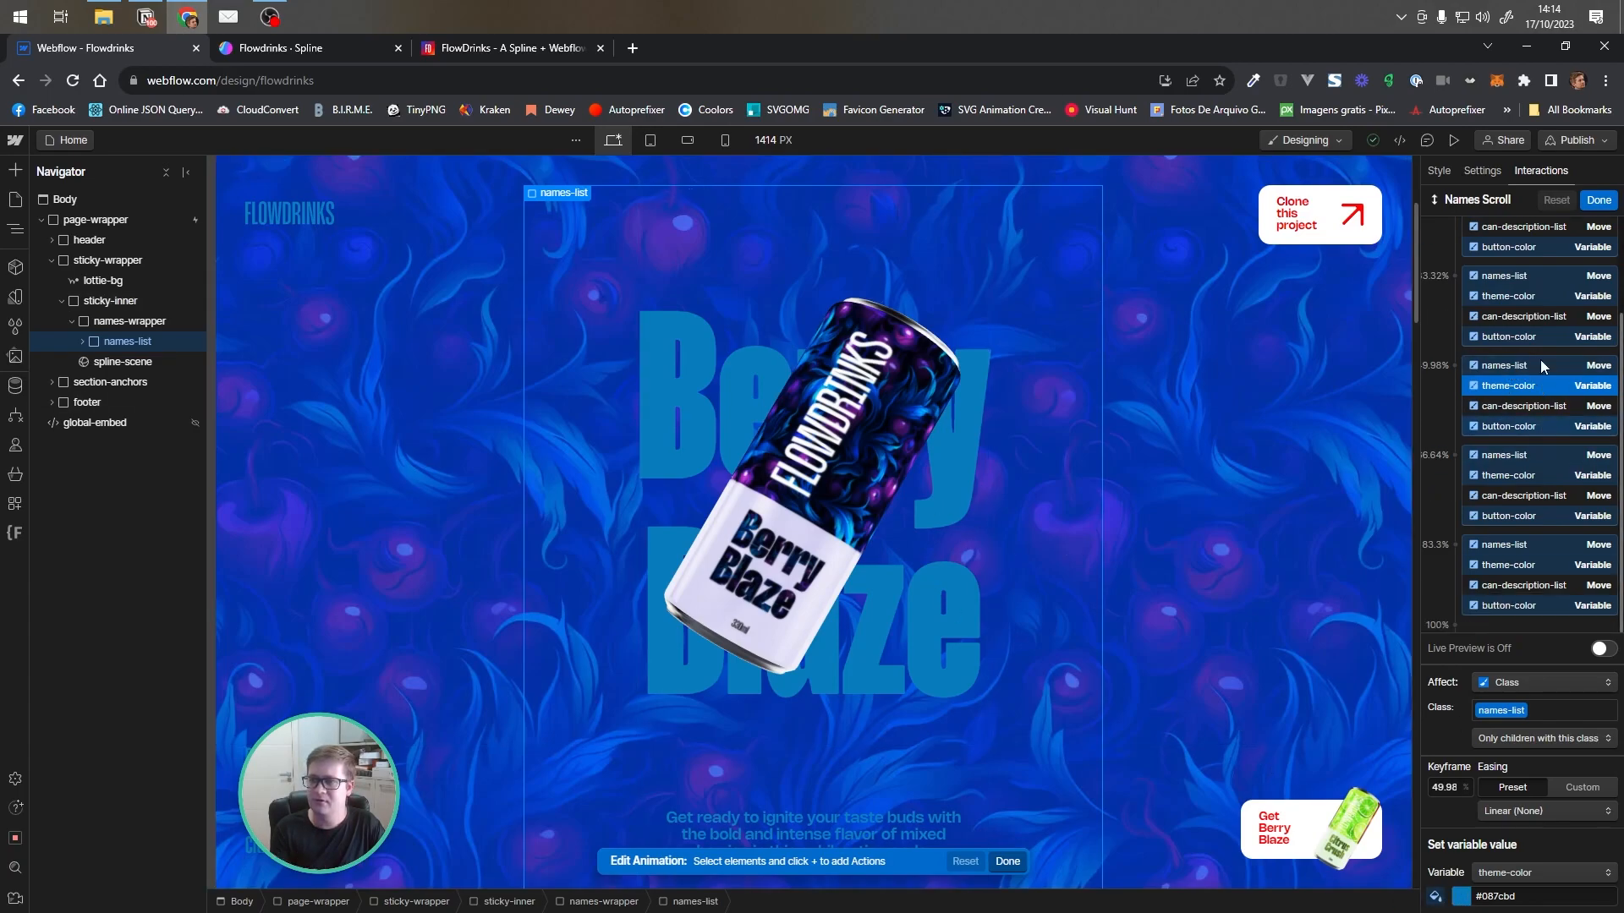
left_click(1535, 565)
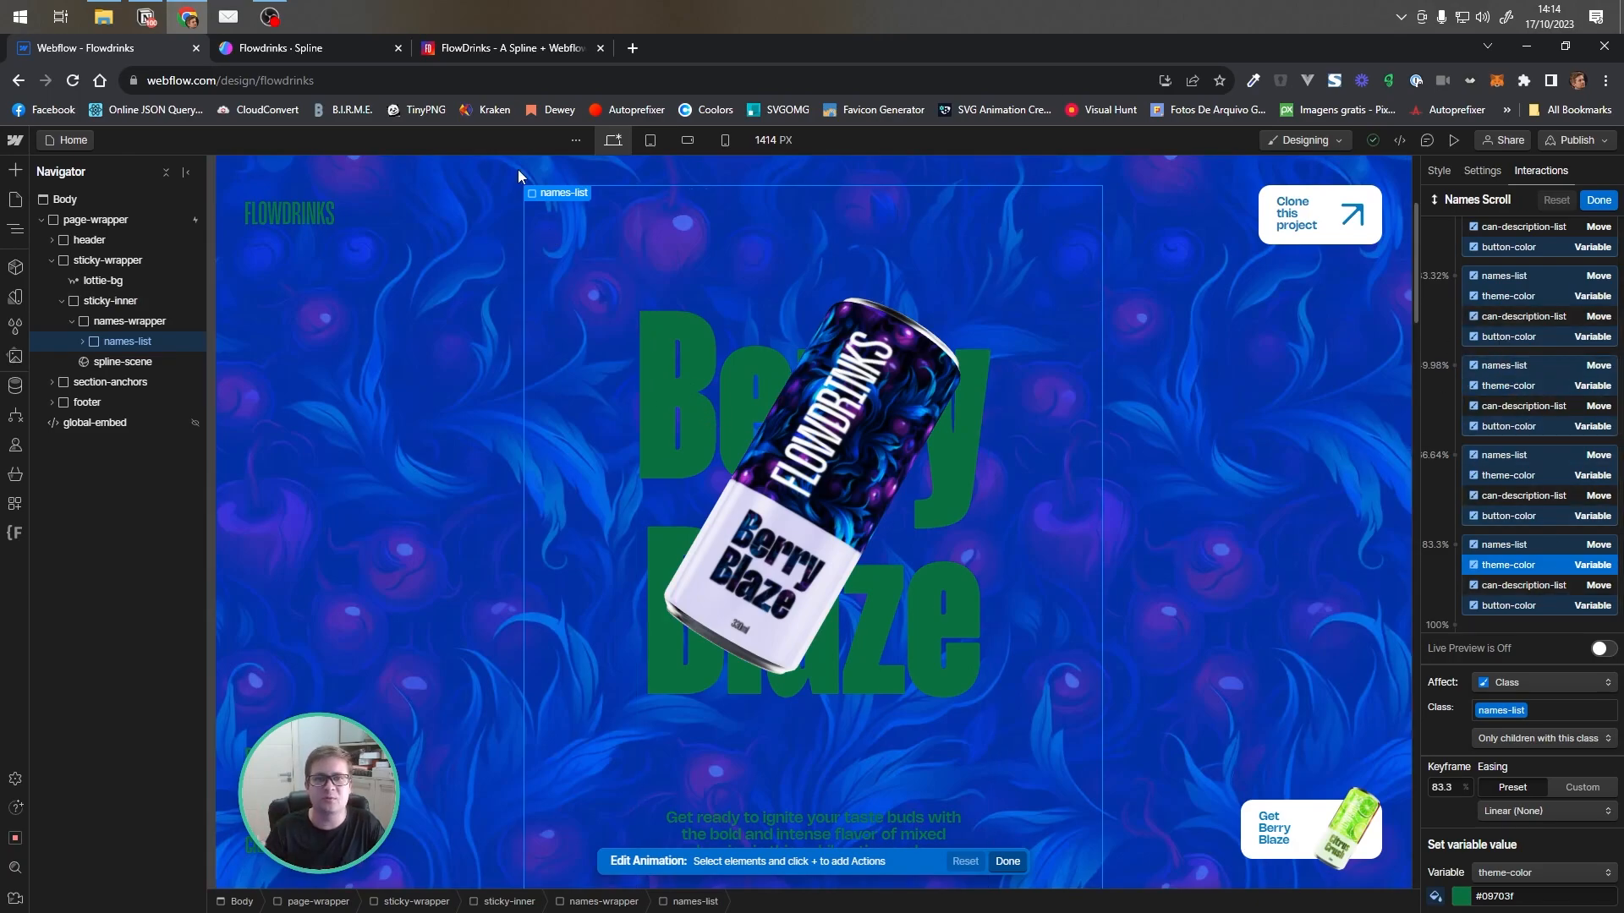
Switch to the published FlowDrinks site, scroll between the Zesty Zinfandel and Tropical Thrill sections, and return to Webflow
left_click(470, 49)
scroll(1206, 453, "up", 5)
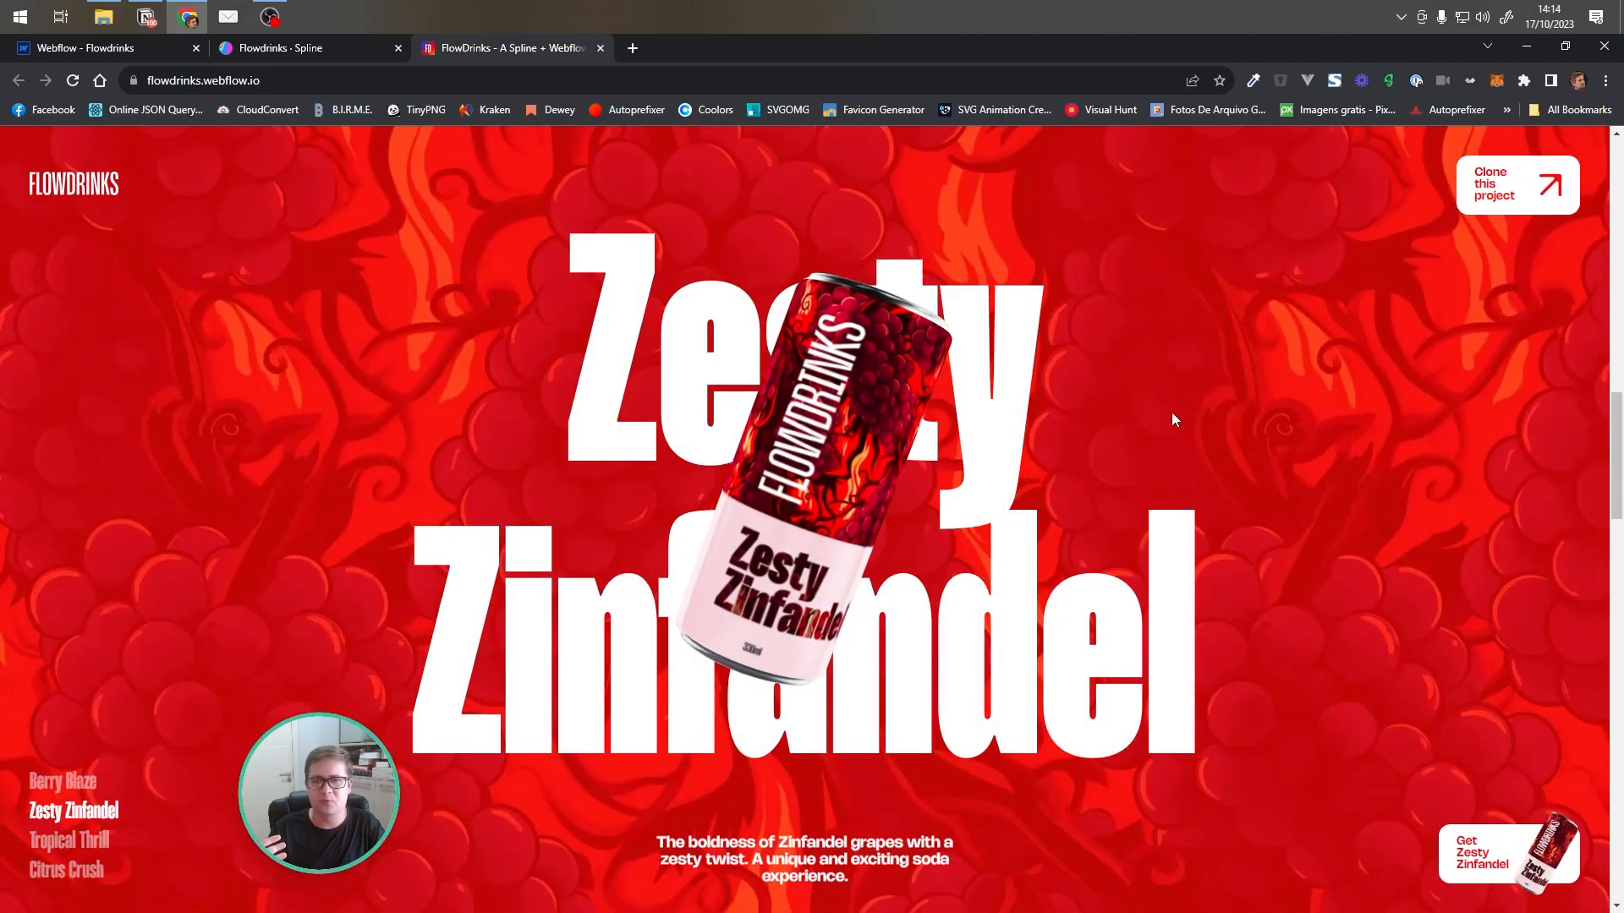
scroll(1172, 417, "down", 5)
scroll(1108, 435, "up", 3)
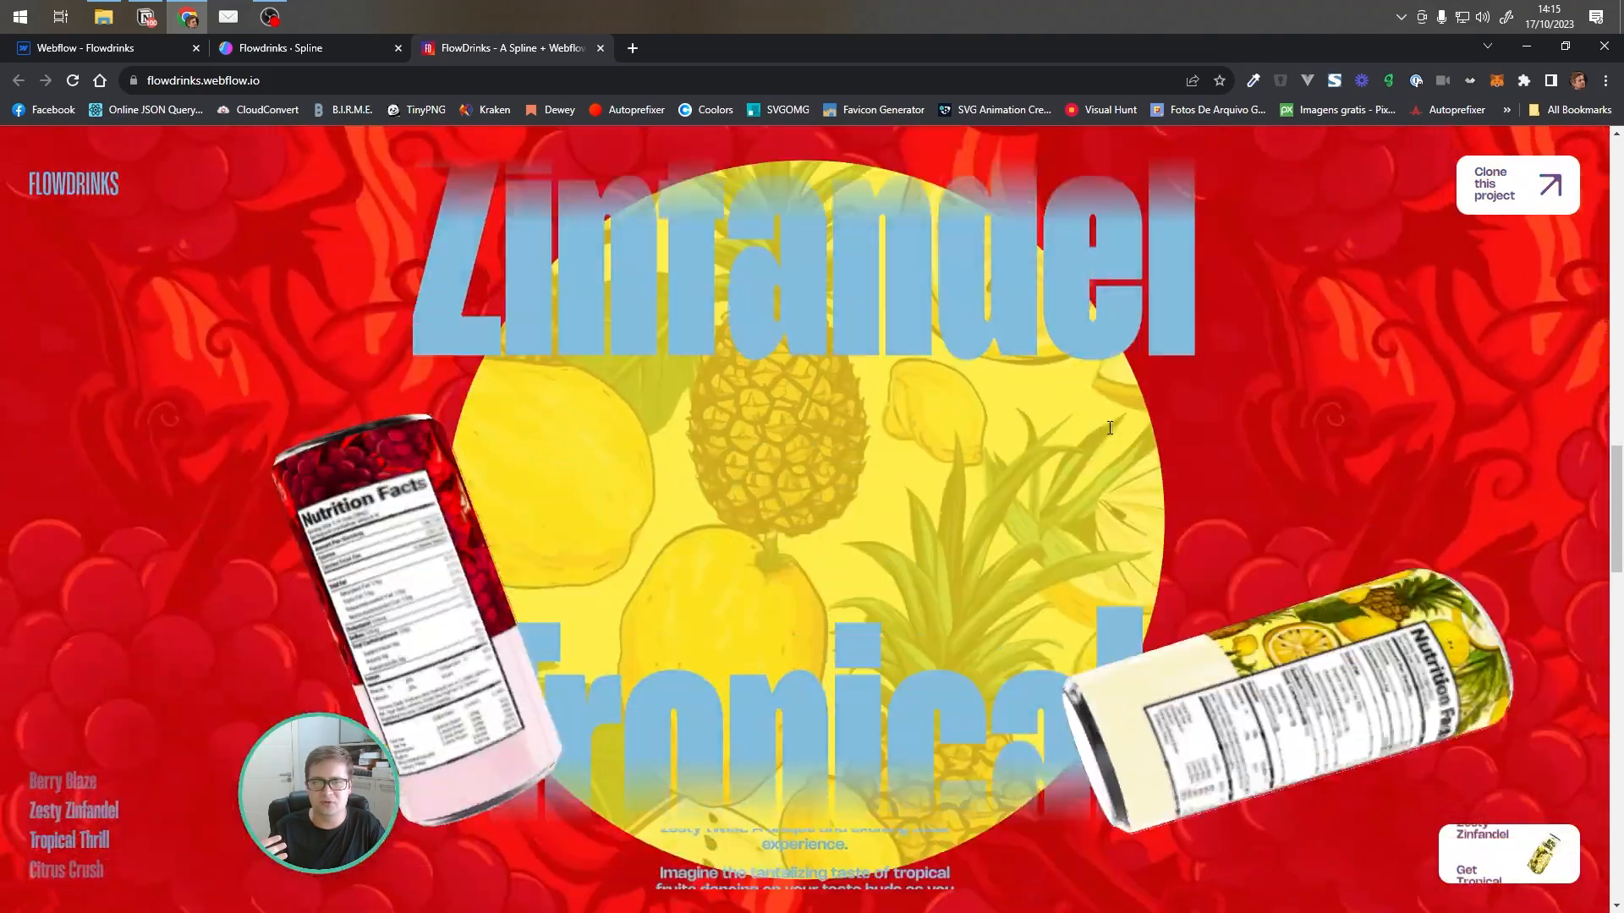
scroll(1210, 511, "down", 3)
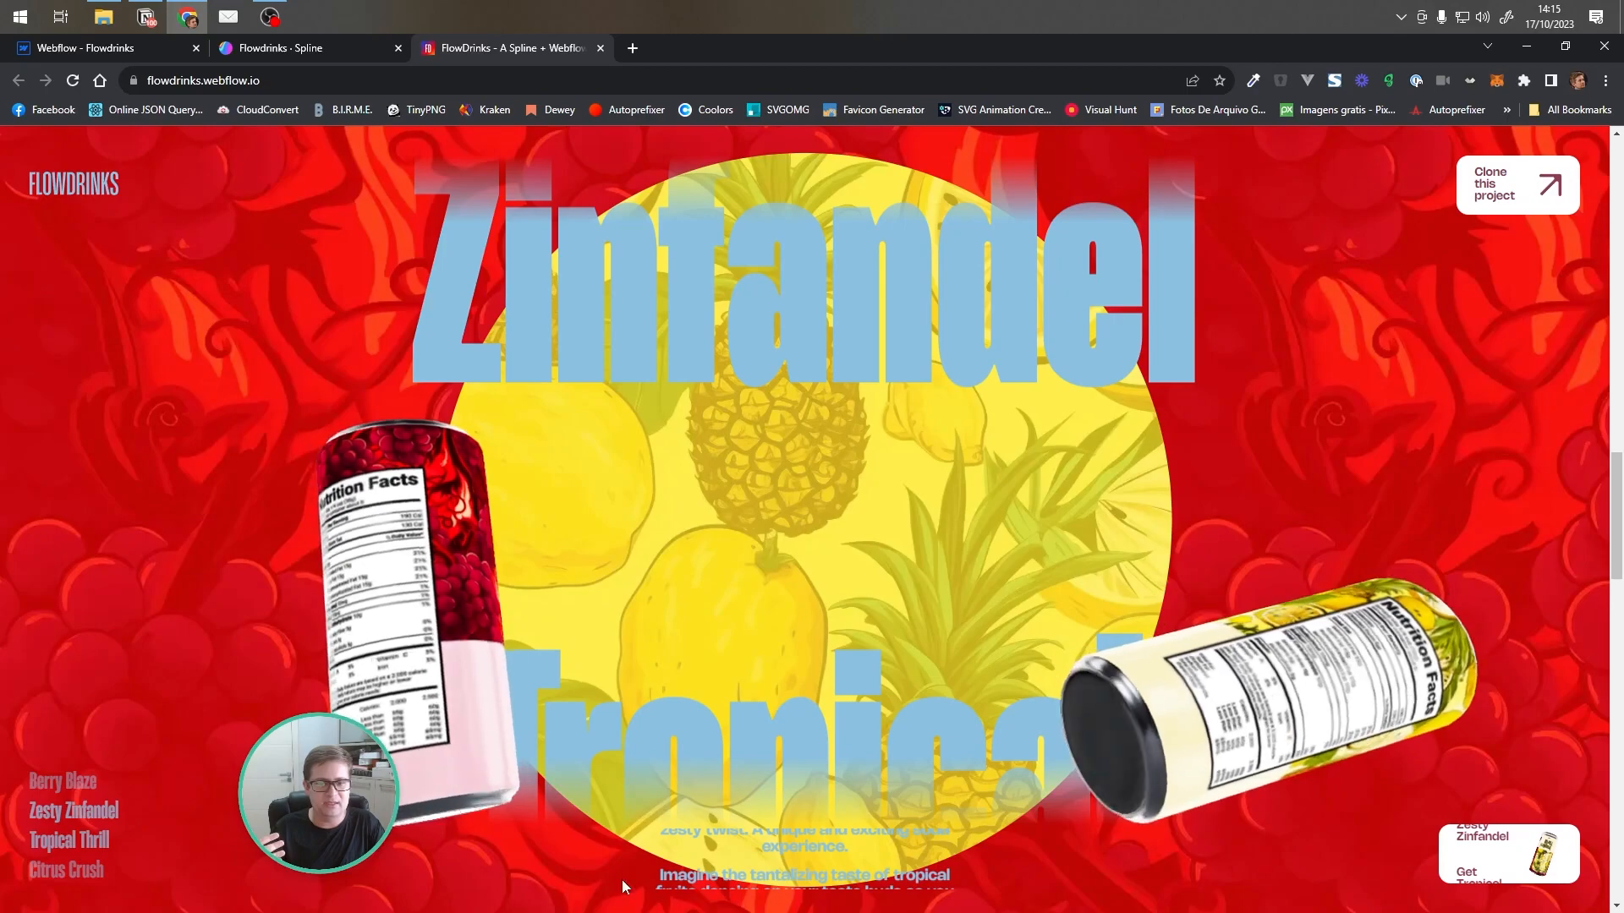
scroll(794, 514, "up", 3)
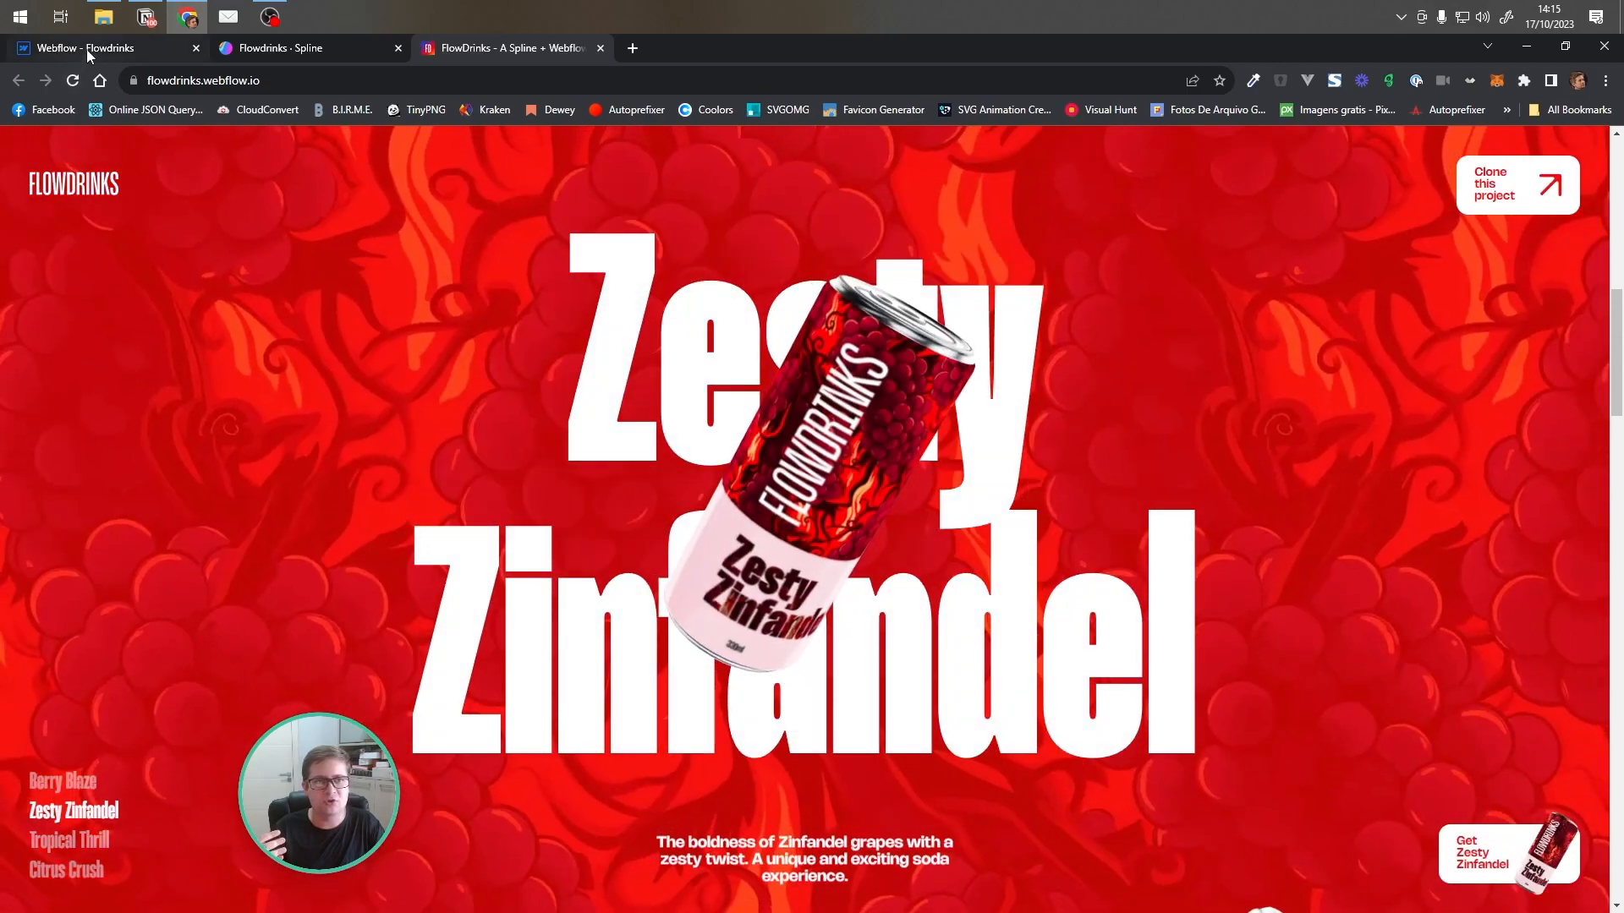
left_click(115, 49)
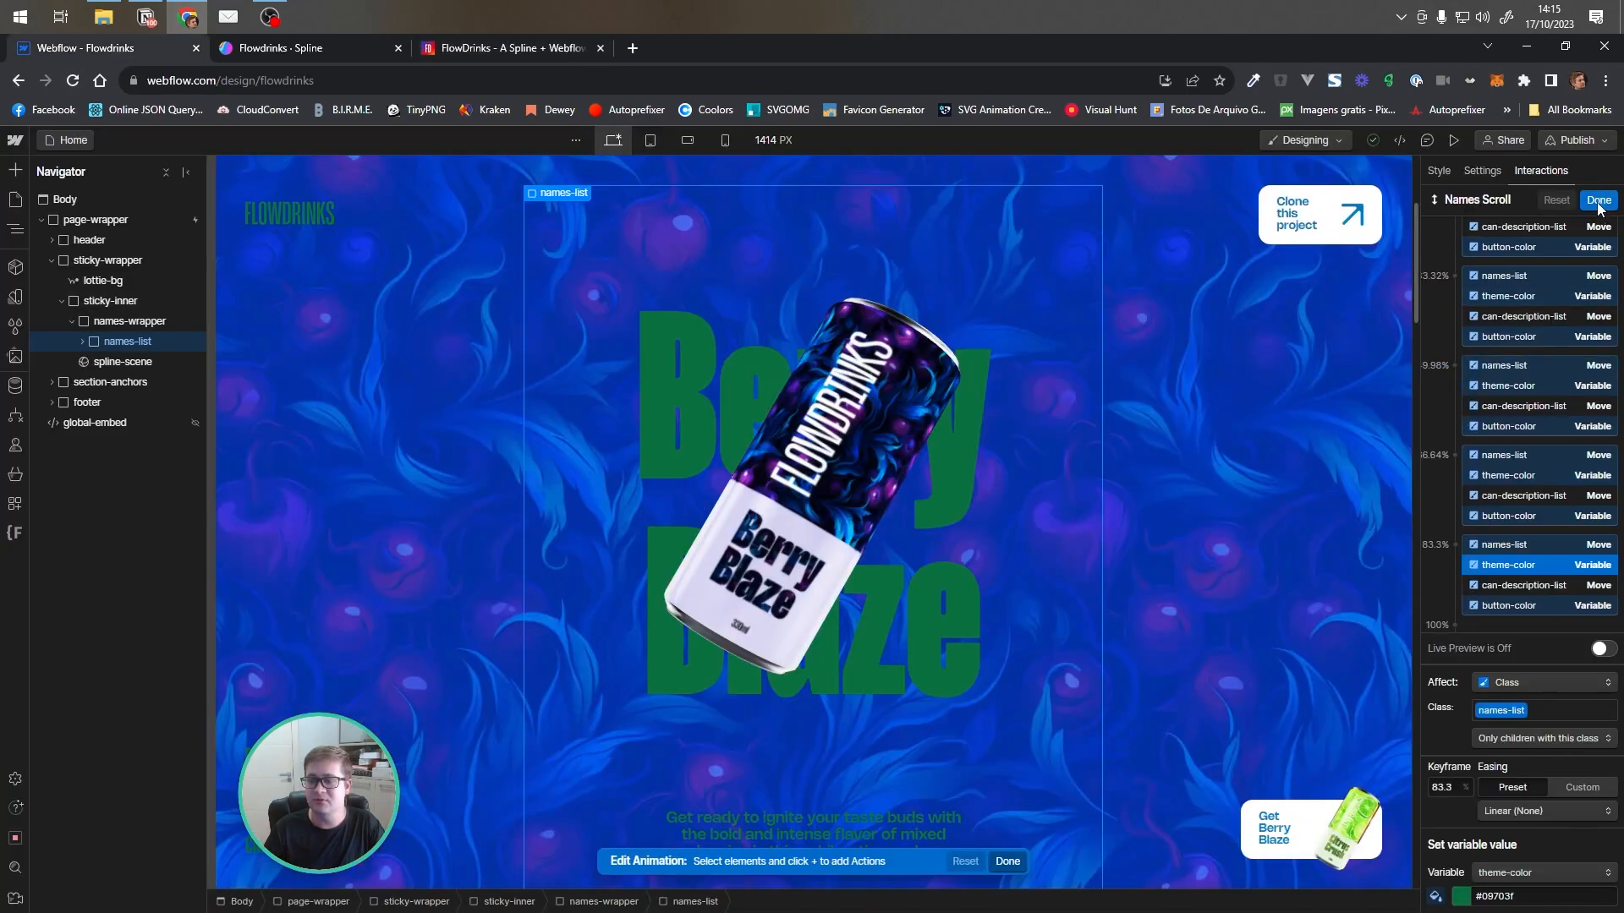
Close the Names Scroll editor, open the Anchor Links Scroll animation, and select its first anchor-link opacity action
left_click(1610, 229)
left_click(1459, 392)
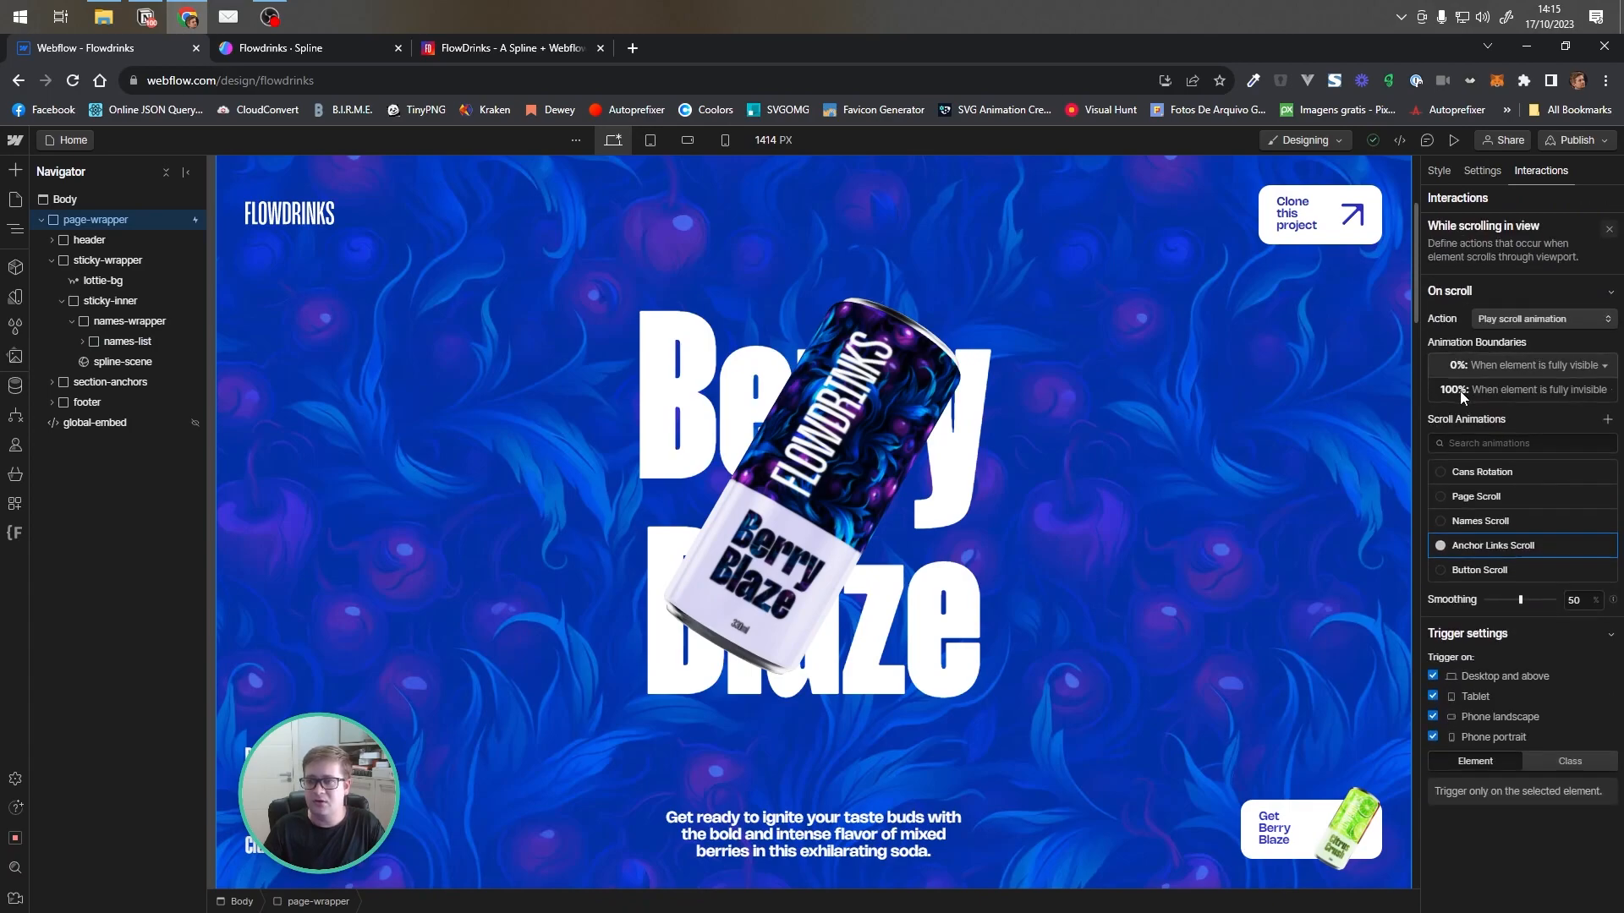
left_click(1484, 545)
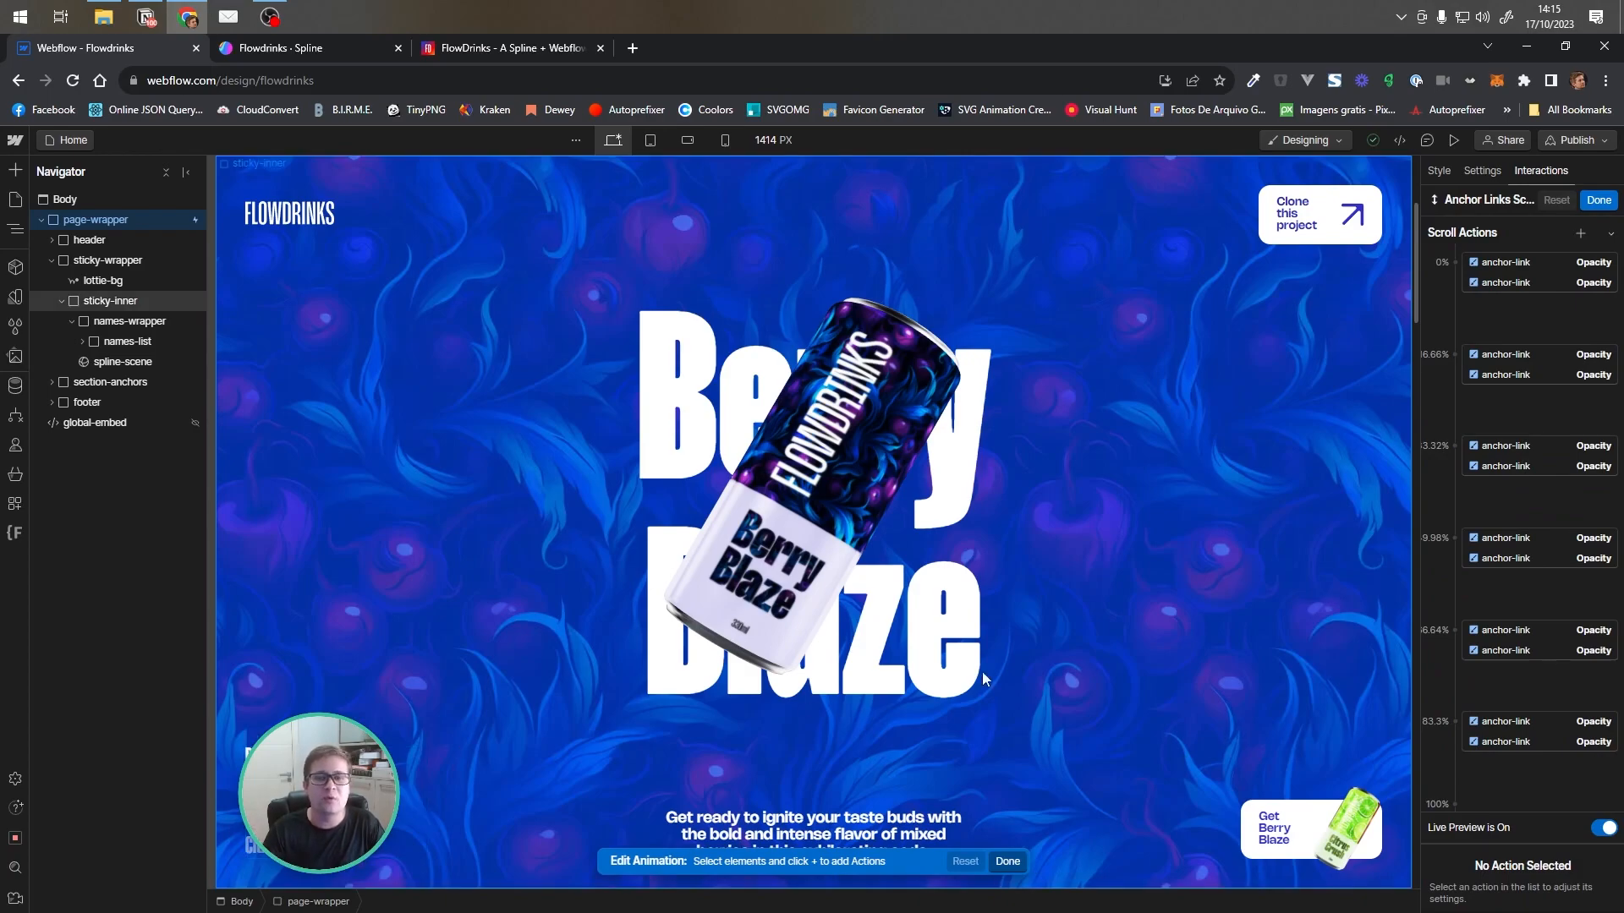
left_click(1519, 262)
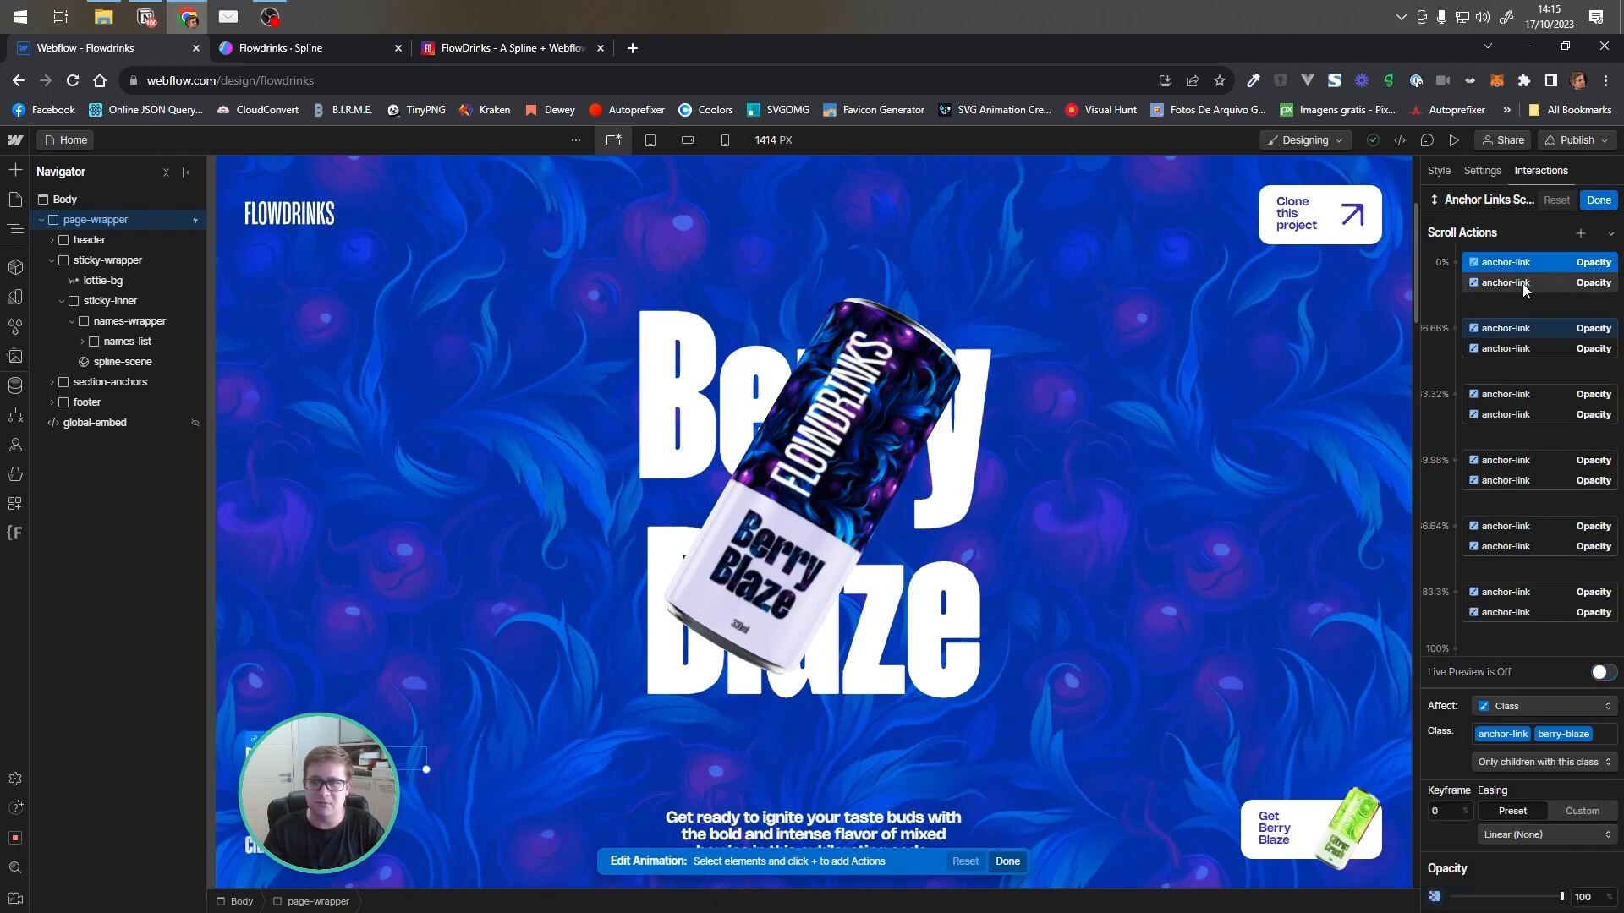
Inspect the anchor-link opacity action at the 16.66% keyframe in Anchor Links Scroll
left_click(1541, 337)
left_click(1543, 348)
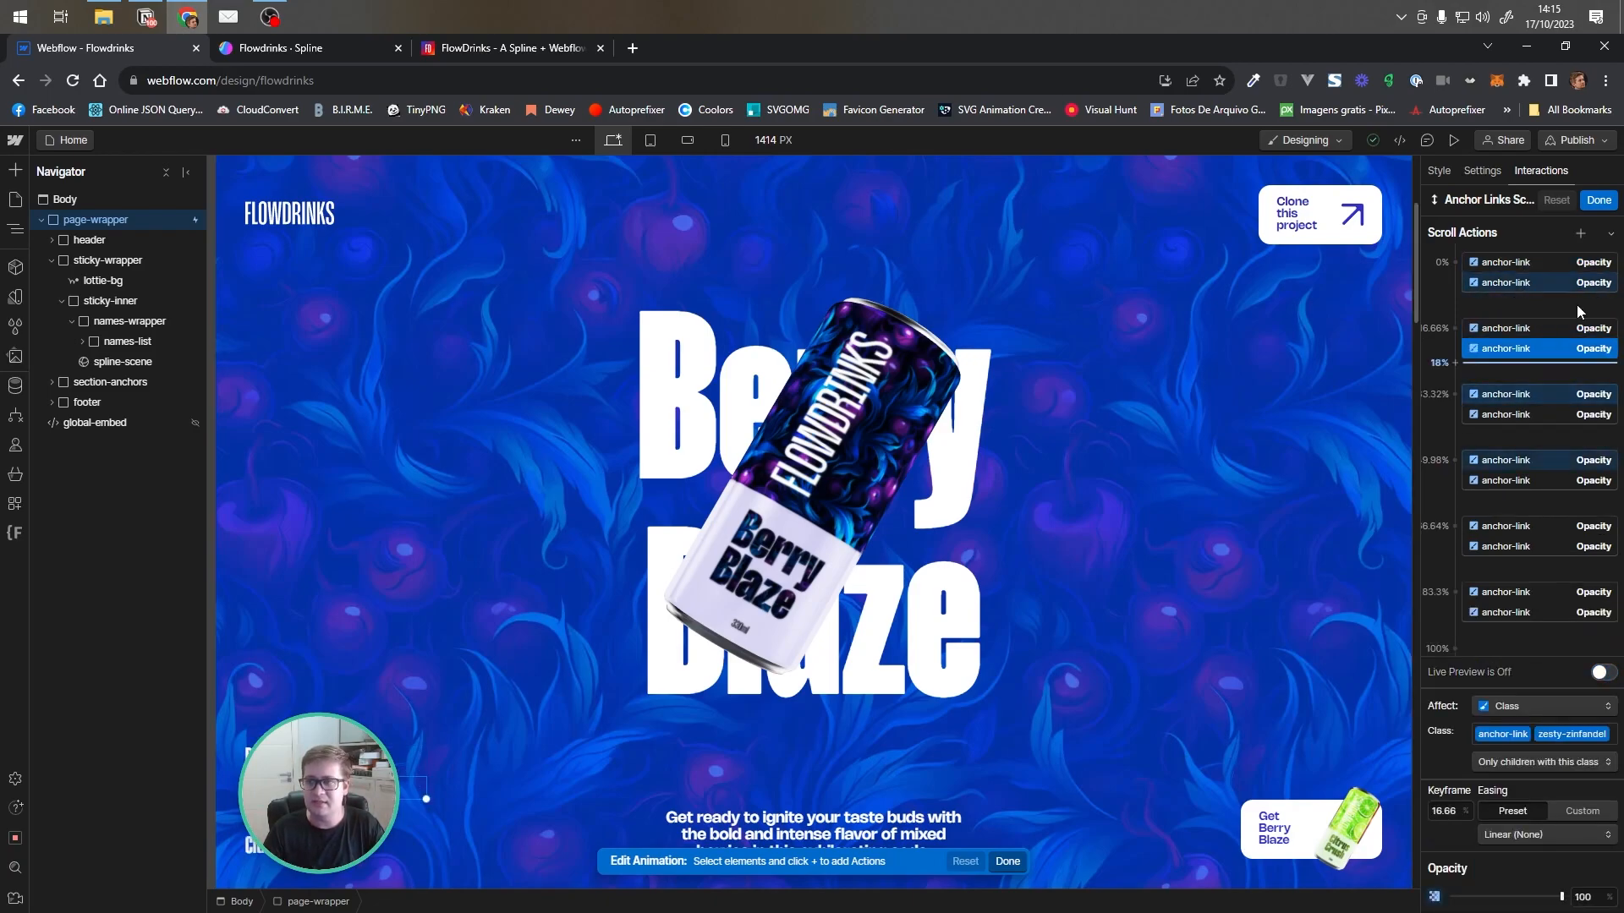
Switch to the published FlowDrinks site, scroll to Tropical Thrill, jump to Citrus Crush via its anchor link, and return to Webflow
left_click(530, 47)
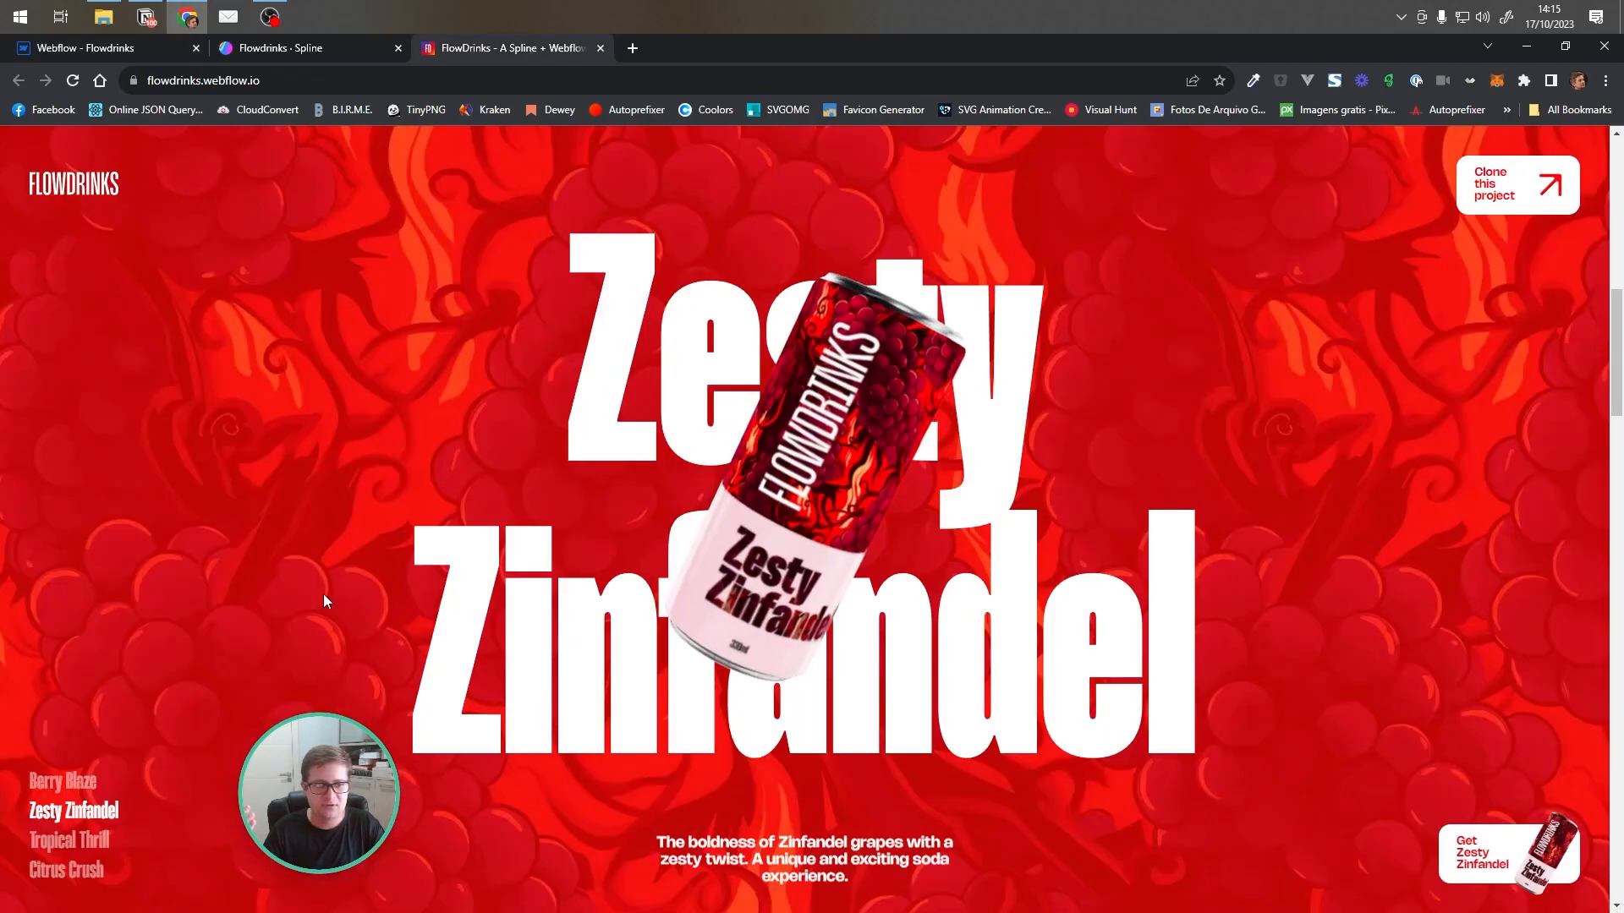
scroll(271, 682, "down", 3)
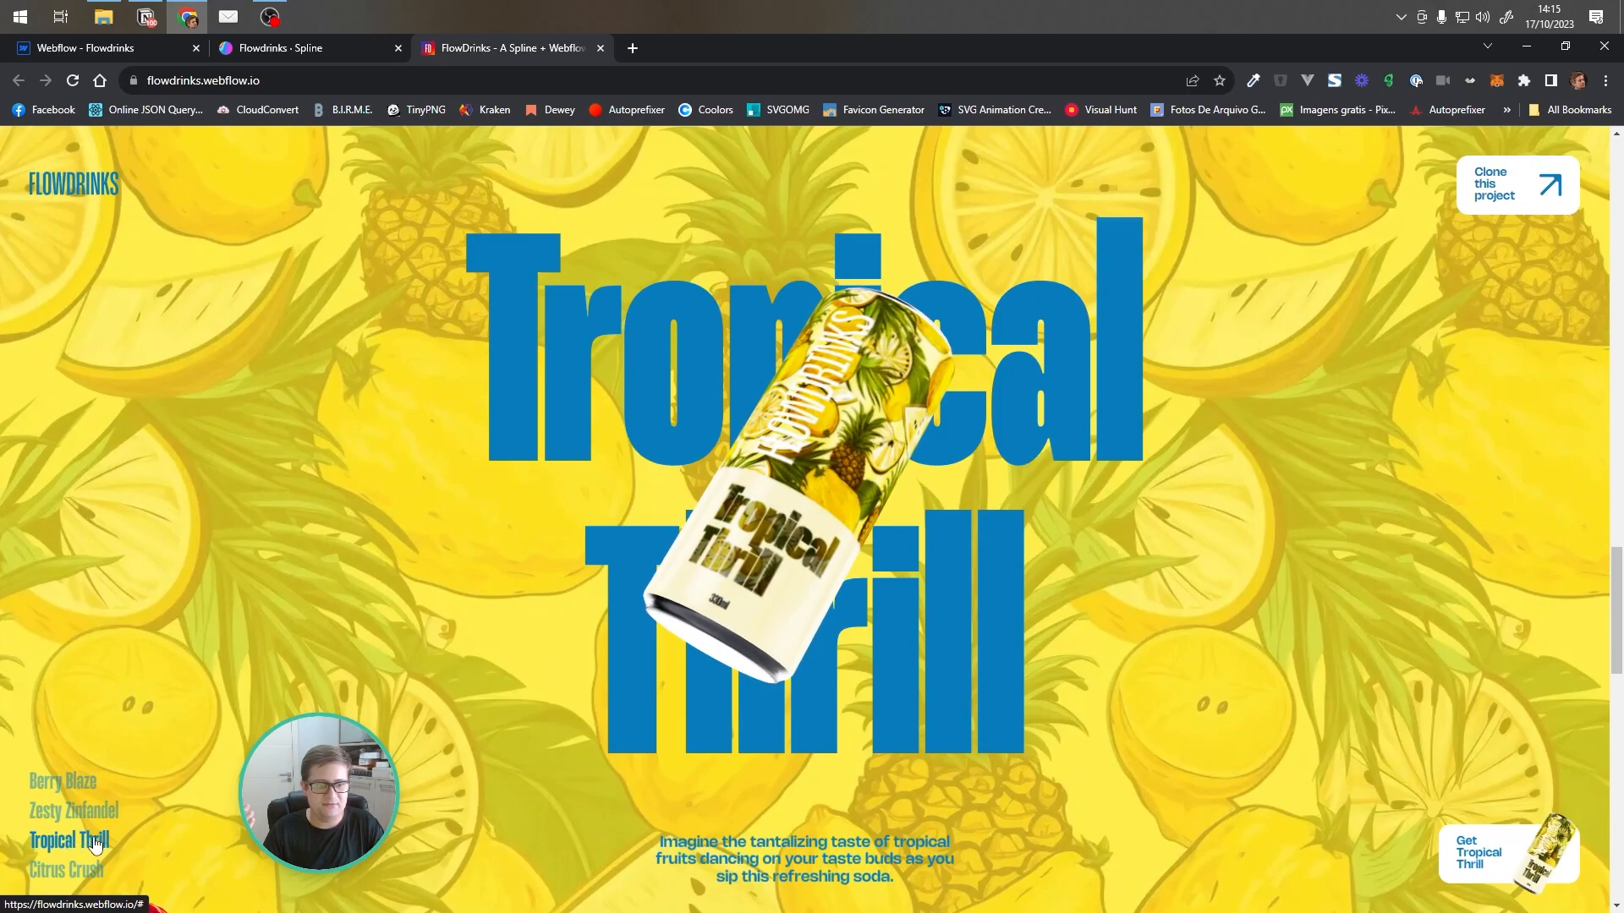
left_click(68, 866)
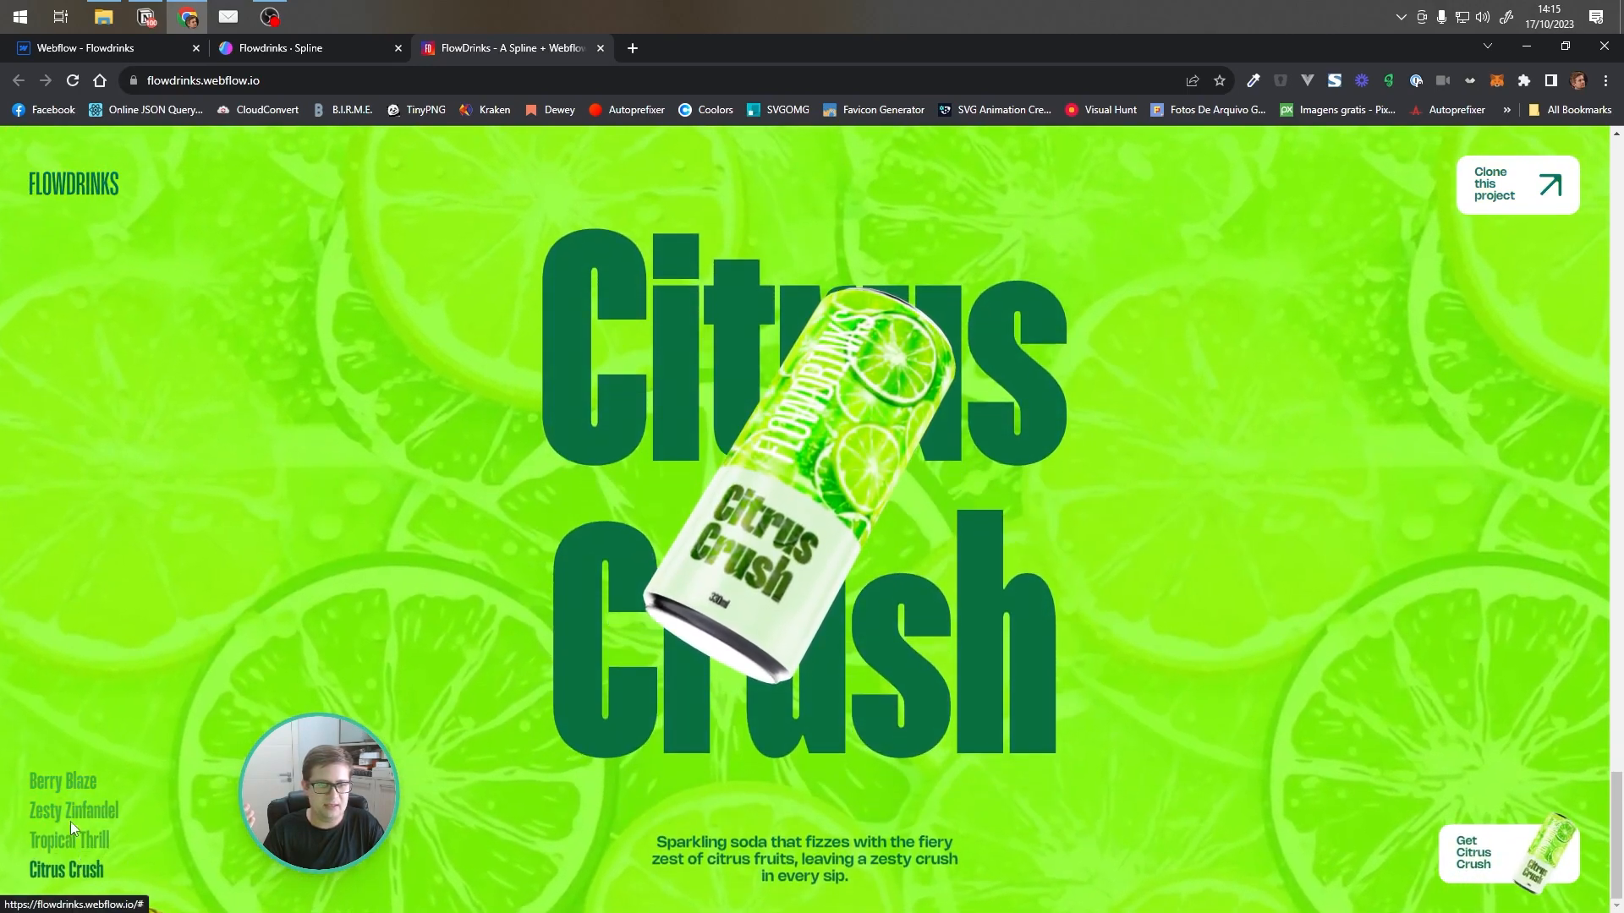
left_click(128, 49)
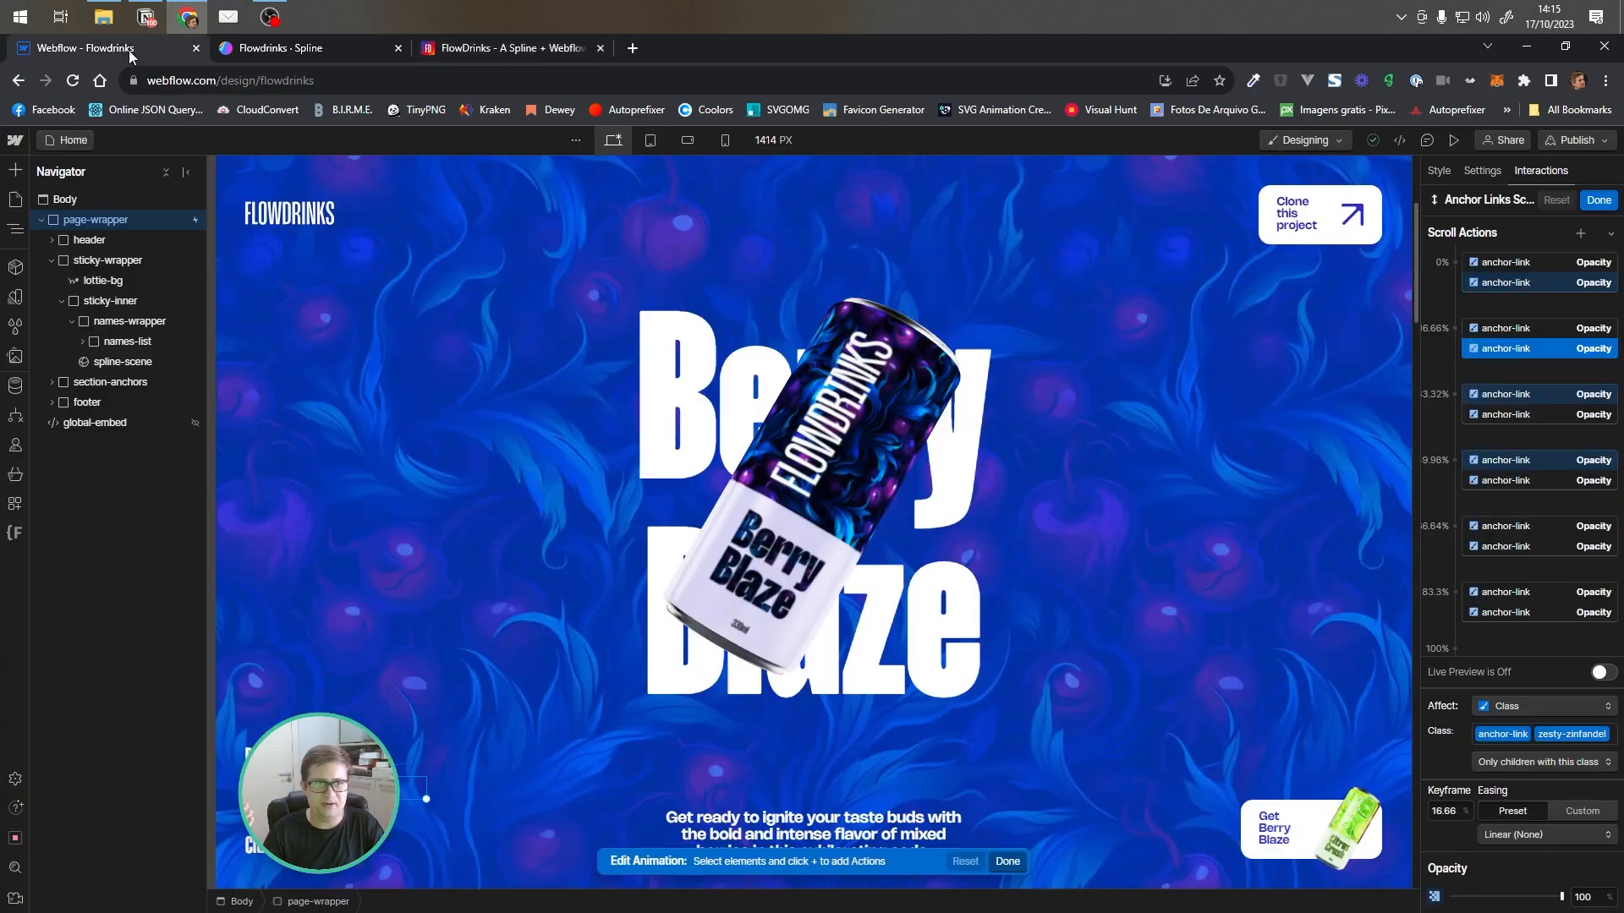
Close the Anchor Links Scroll editor and open the Button Scroll animation from its scroll trigger
left_click(1599, 200)
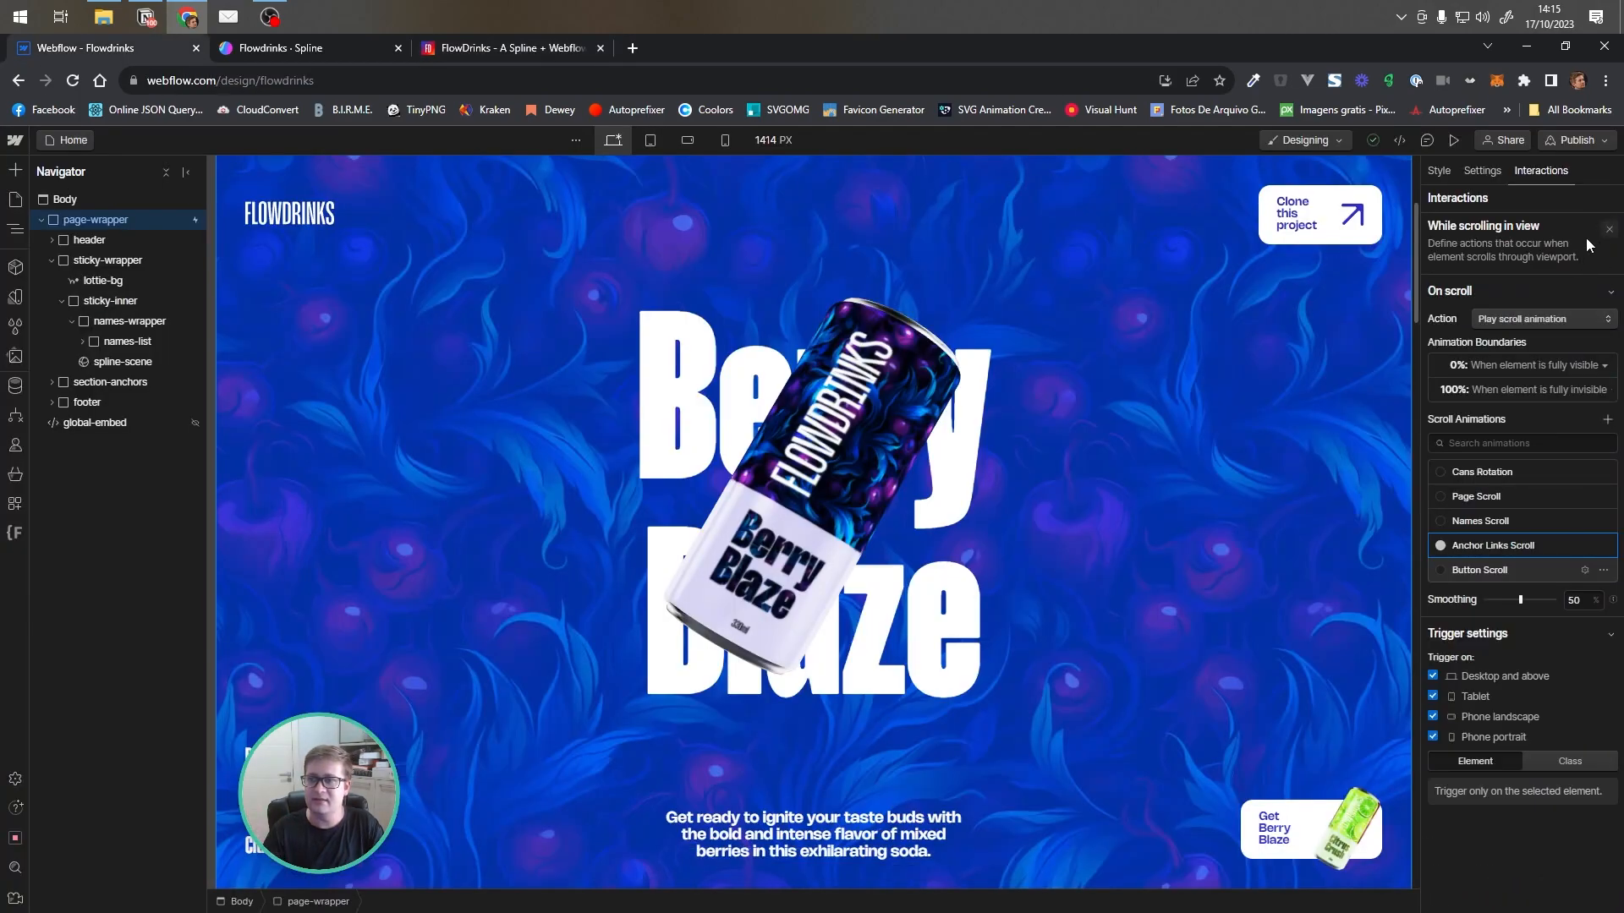
left_click(1609, 229)
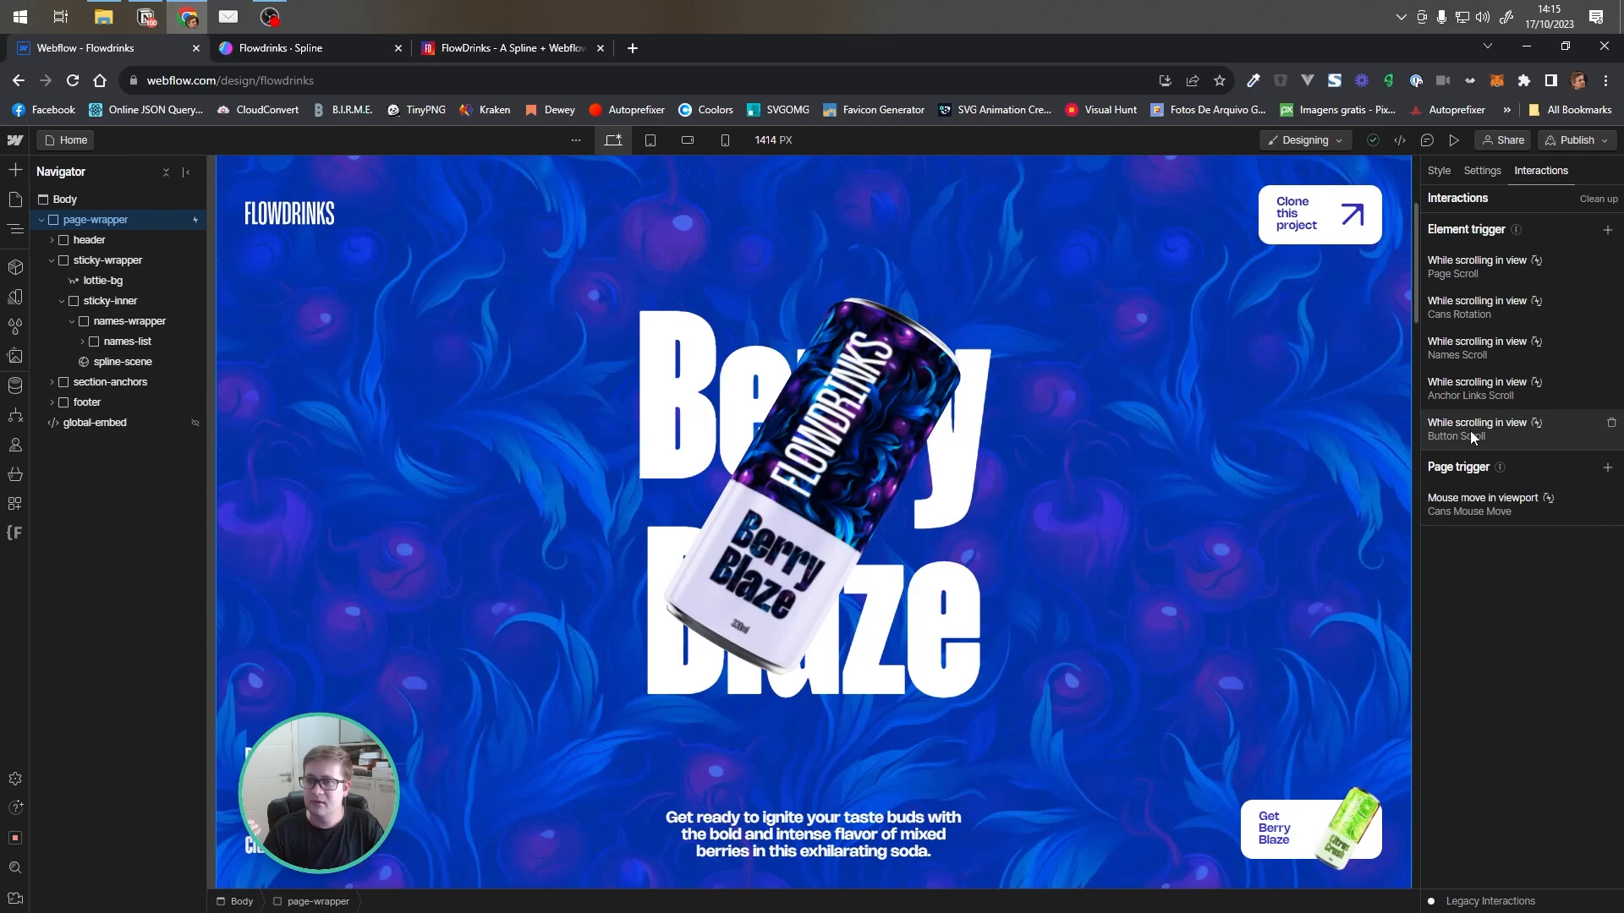
left_click(1504, 434)
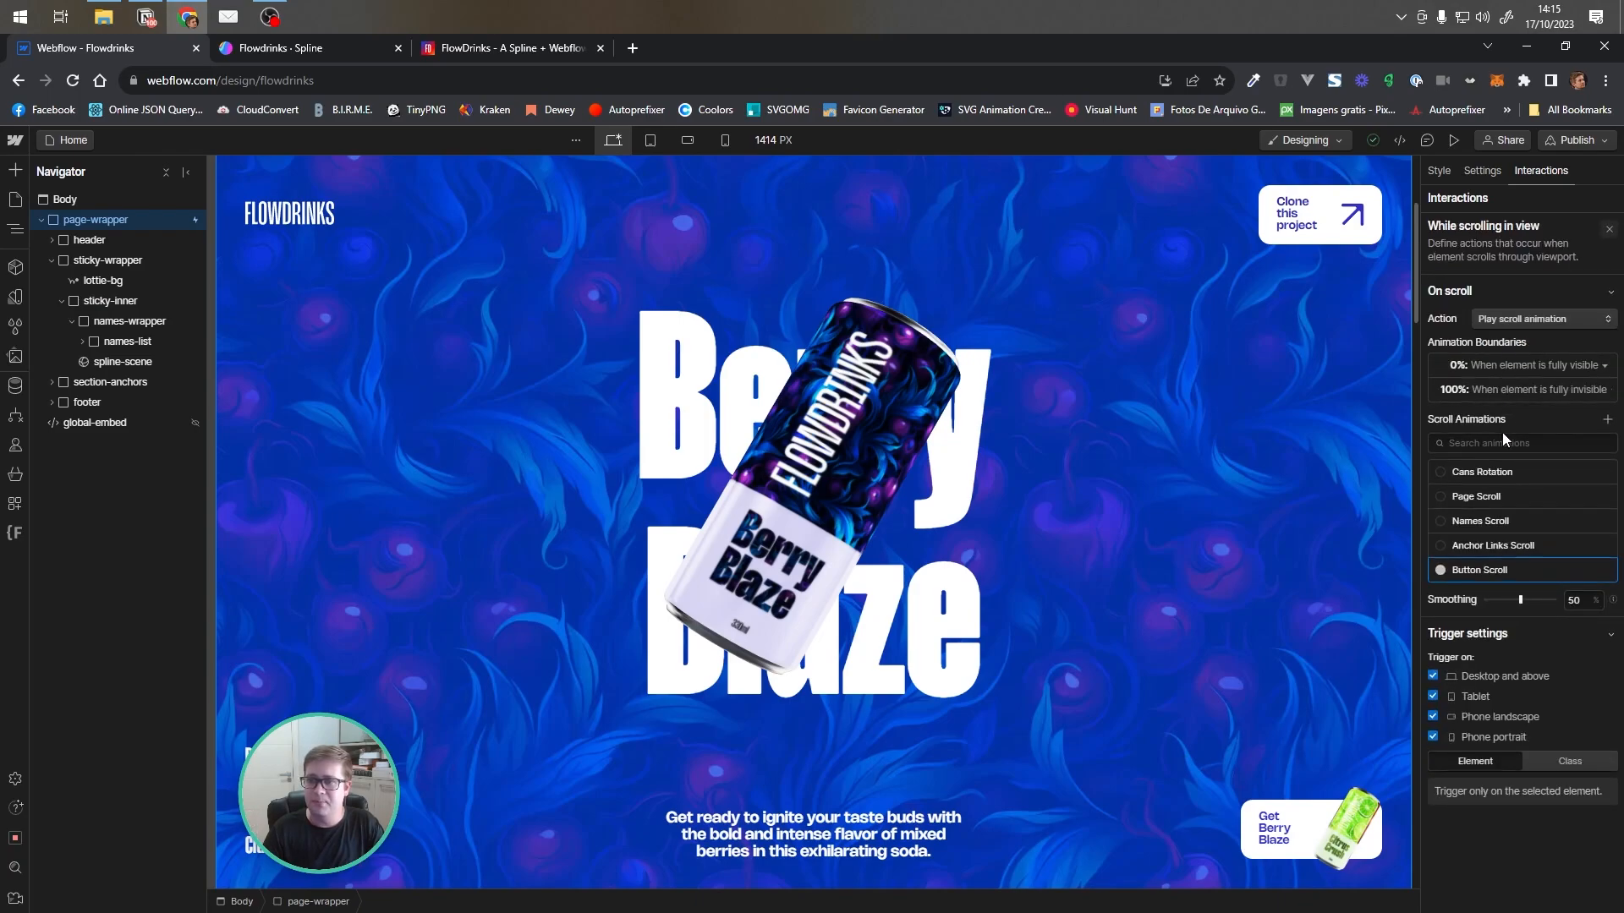
left_click(1479, 568)
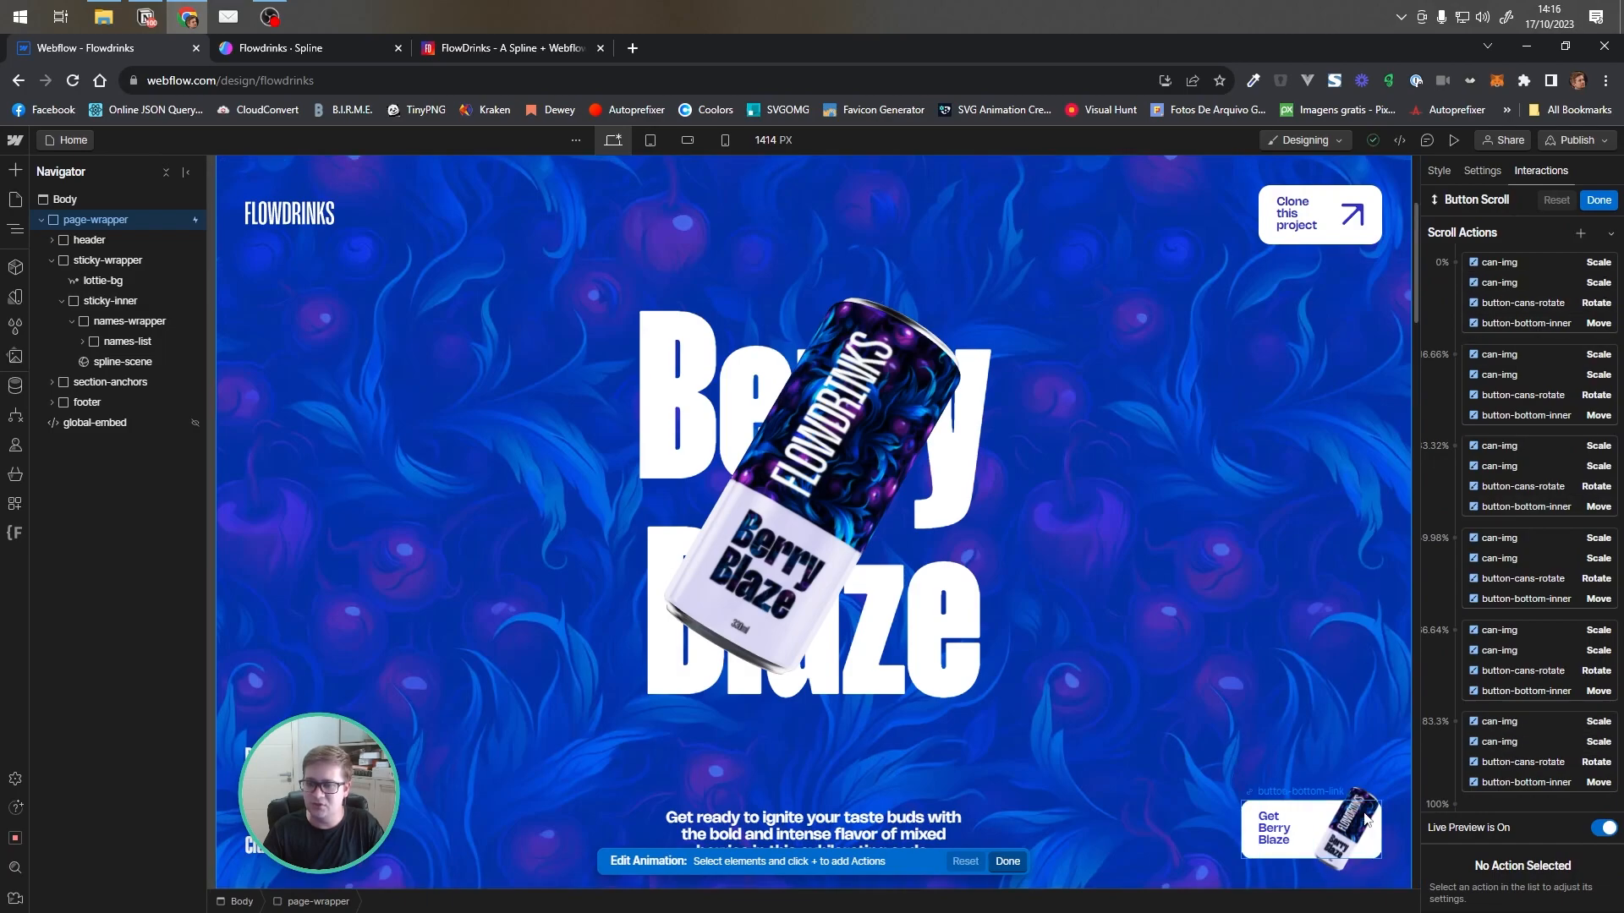
Select the button-bottom-inner move action in Button Scroll and scroll the canvas to preview the button's movement
left_click(1295, 825)
left_click(151, 524)
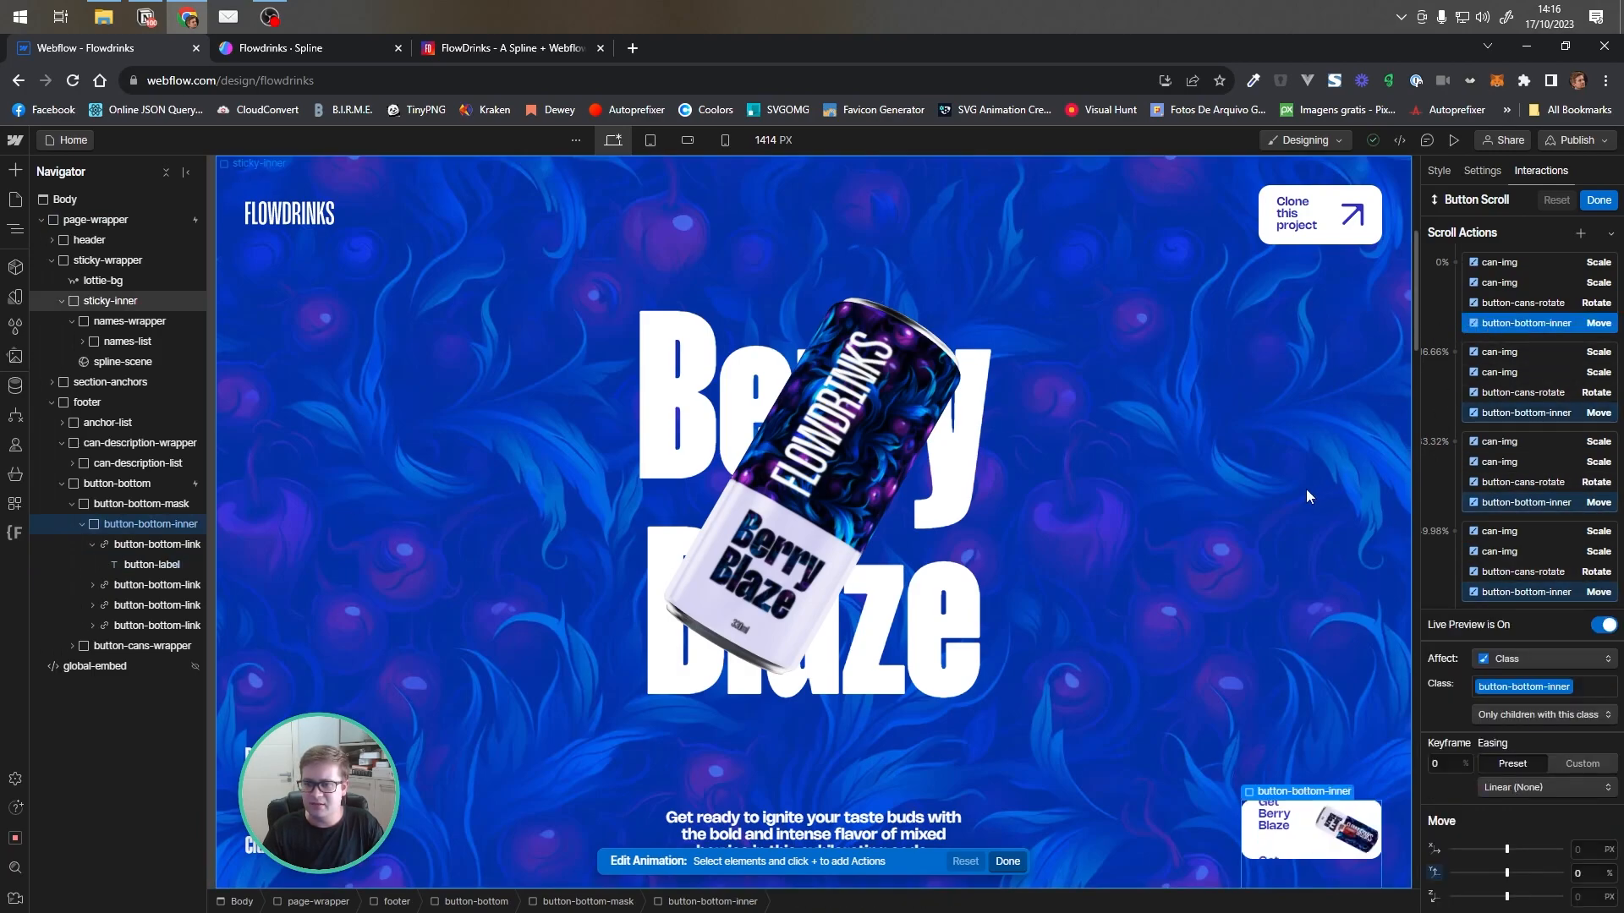
scroll(1290, 506, "down", 5)
scroll(1286, 505, "down", 5)
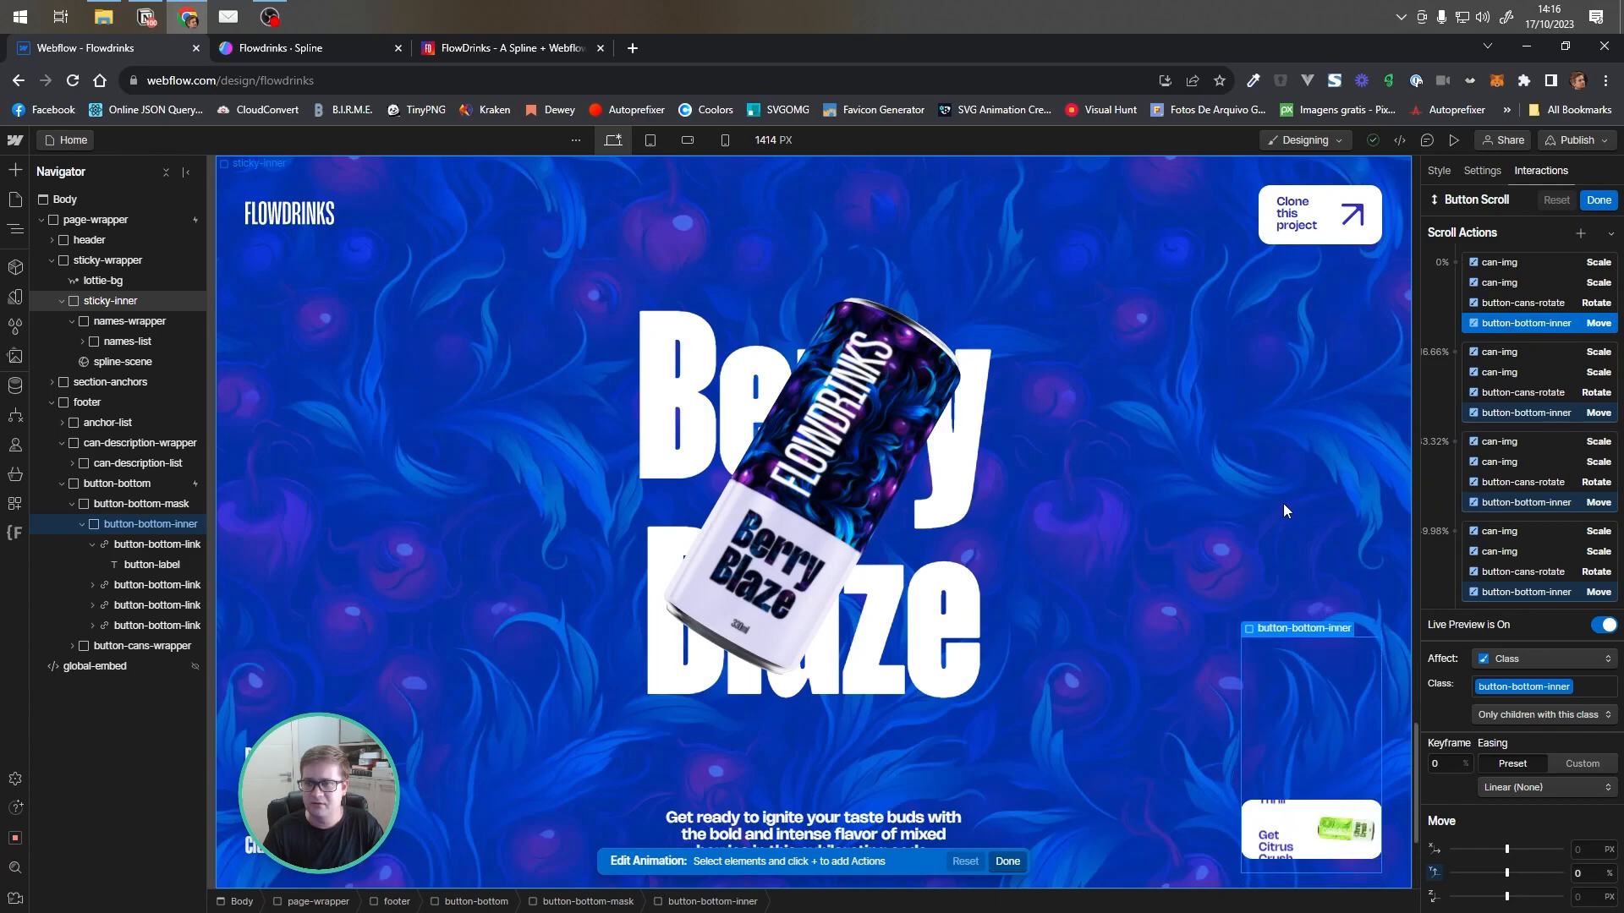
scroll(1282, 505, "up", 5)
left_click(92, 545)
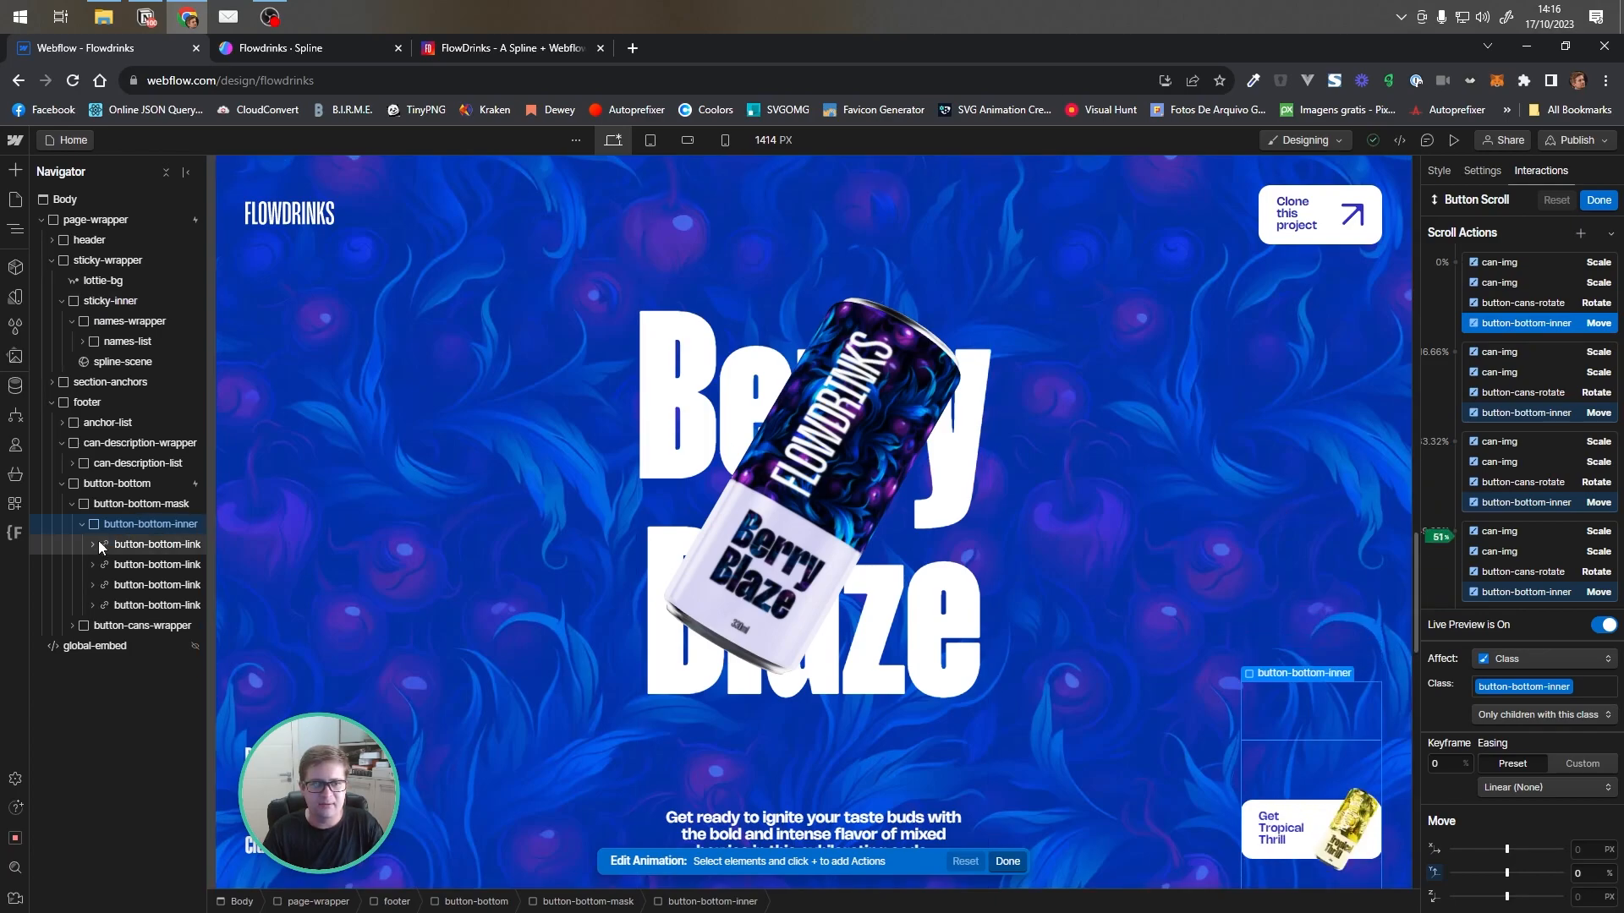
Inspect the can-img scale and button-cans-rotate rotate actions in Button Scroll, then close the animation editor and trigger panel
left_click(1522, 262)
left_click(1519, 274)
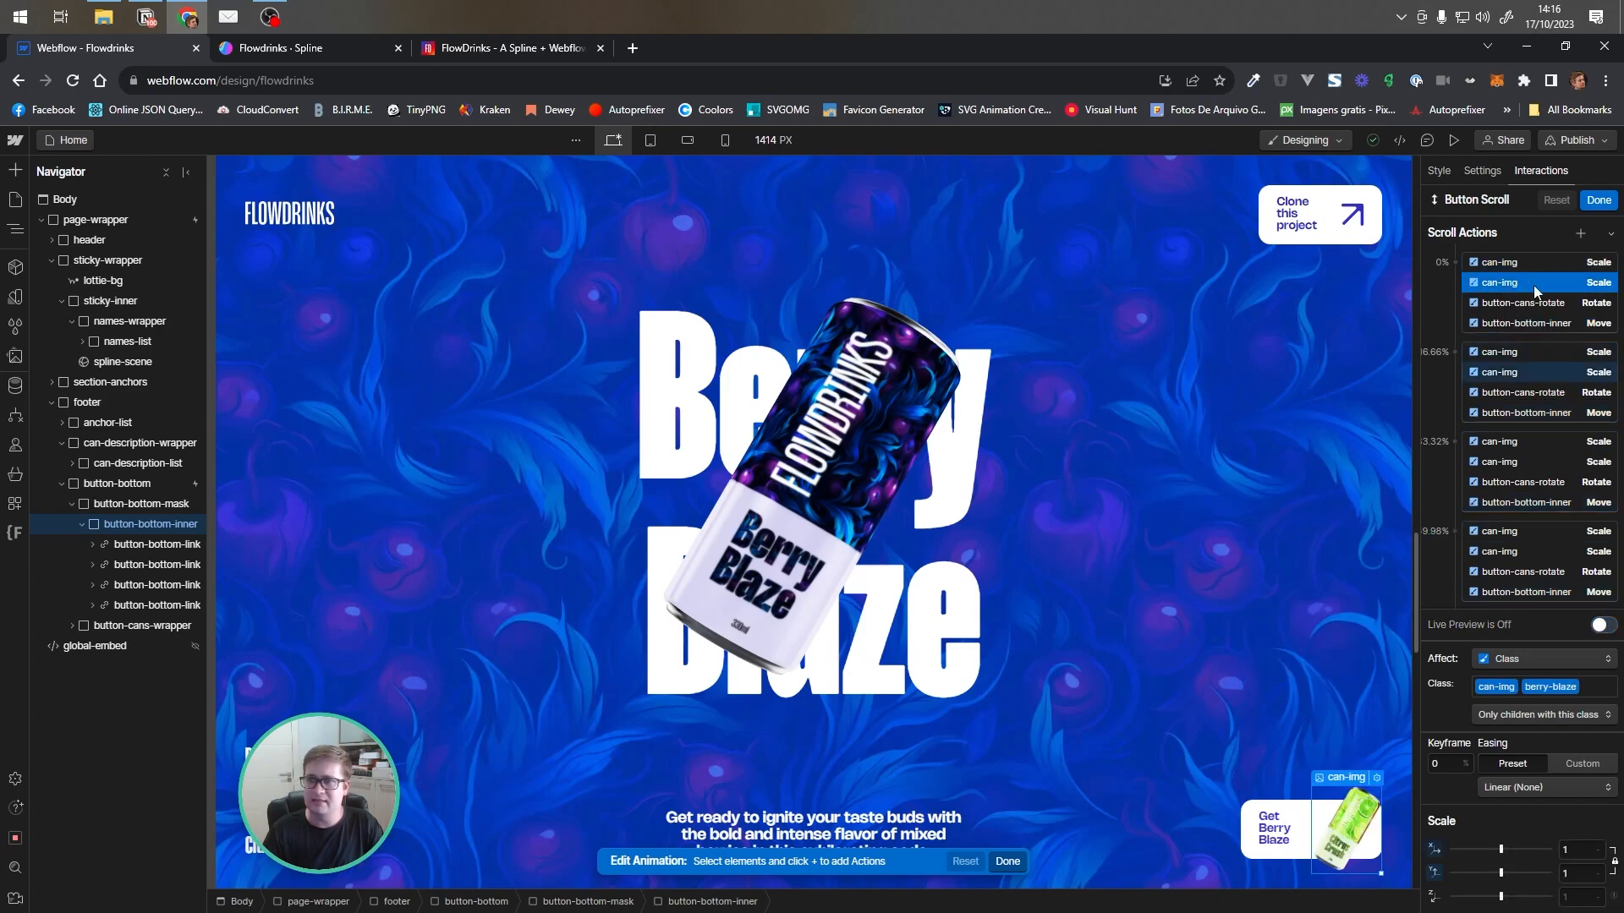
left_click(1521, 303)
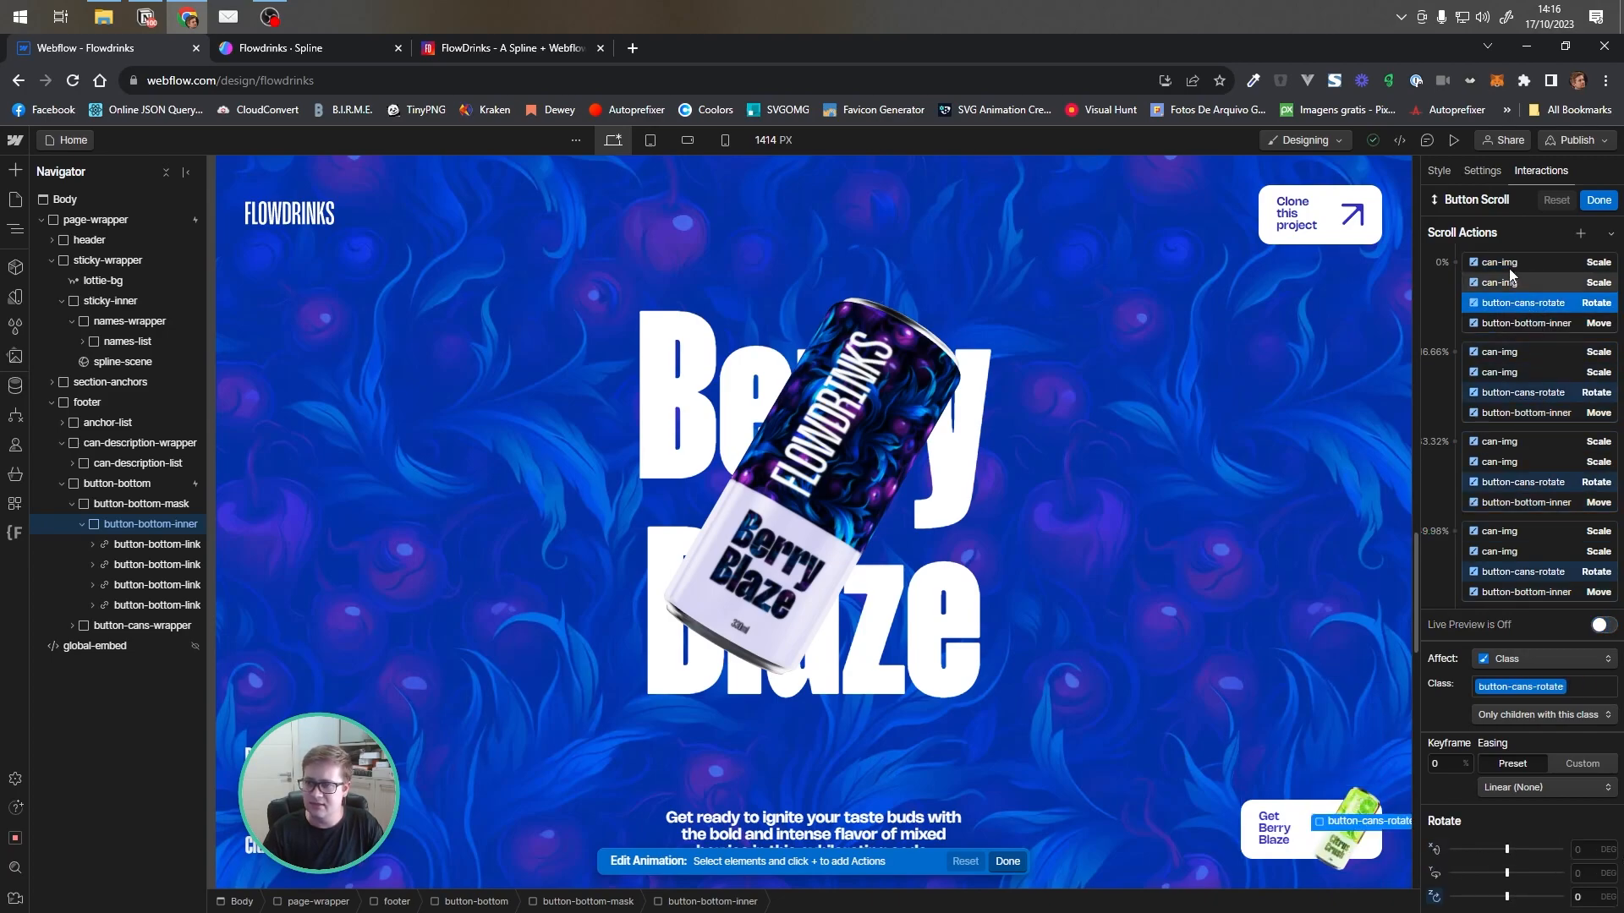
left_click(1510, 274)
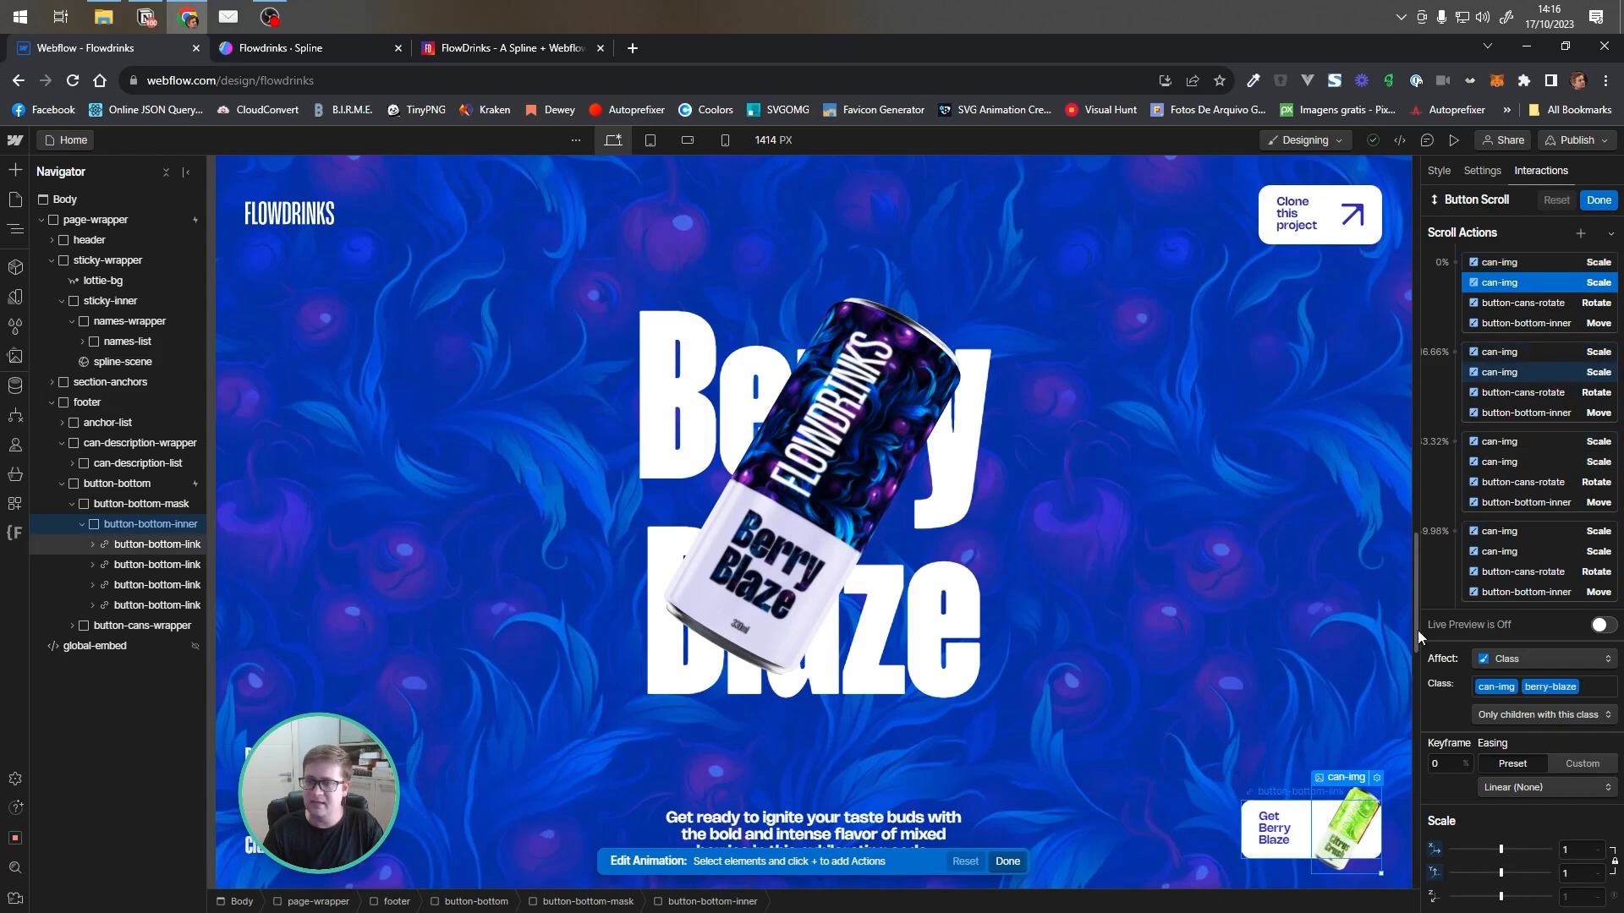
left_click(1599, 200)
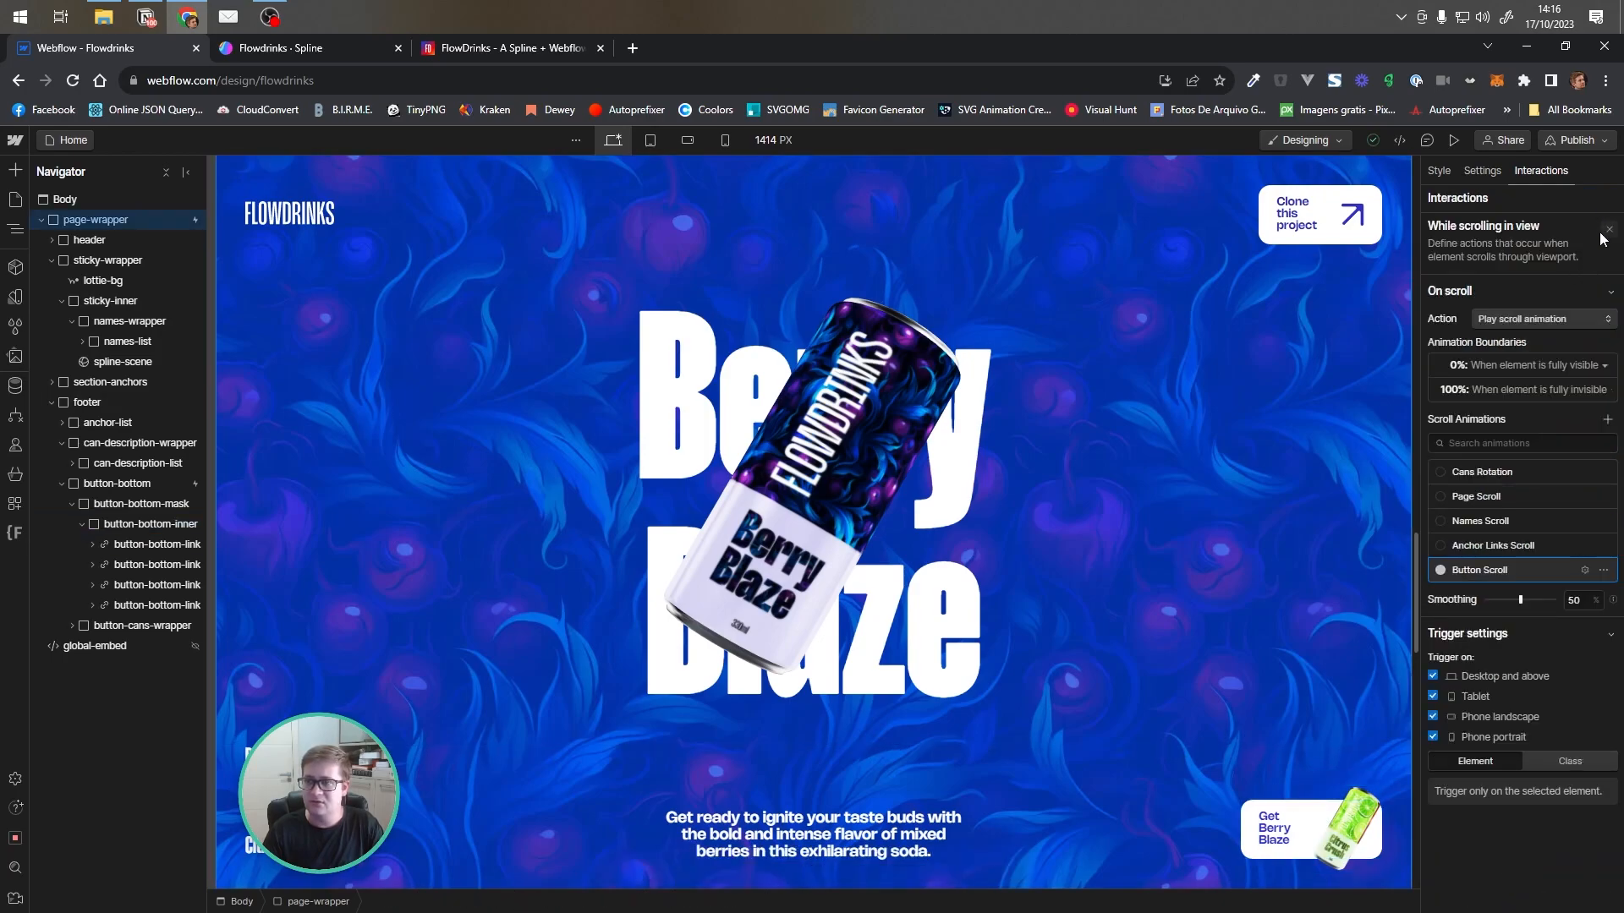
left_click(1609, 230)
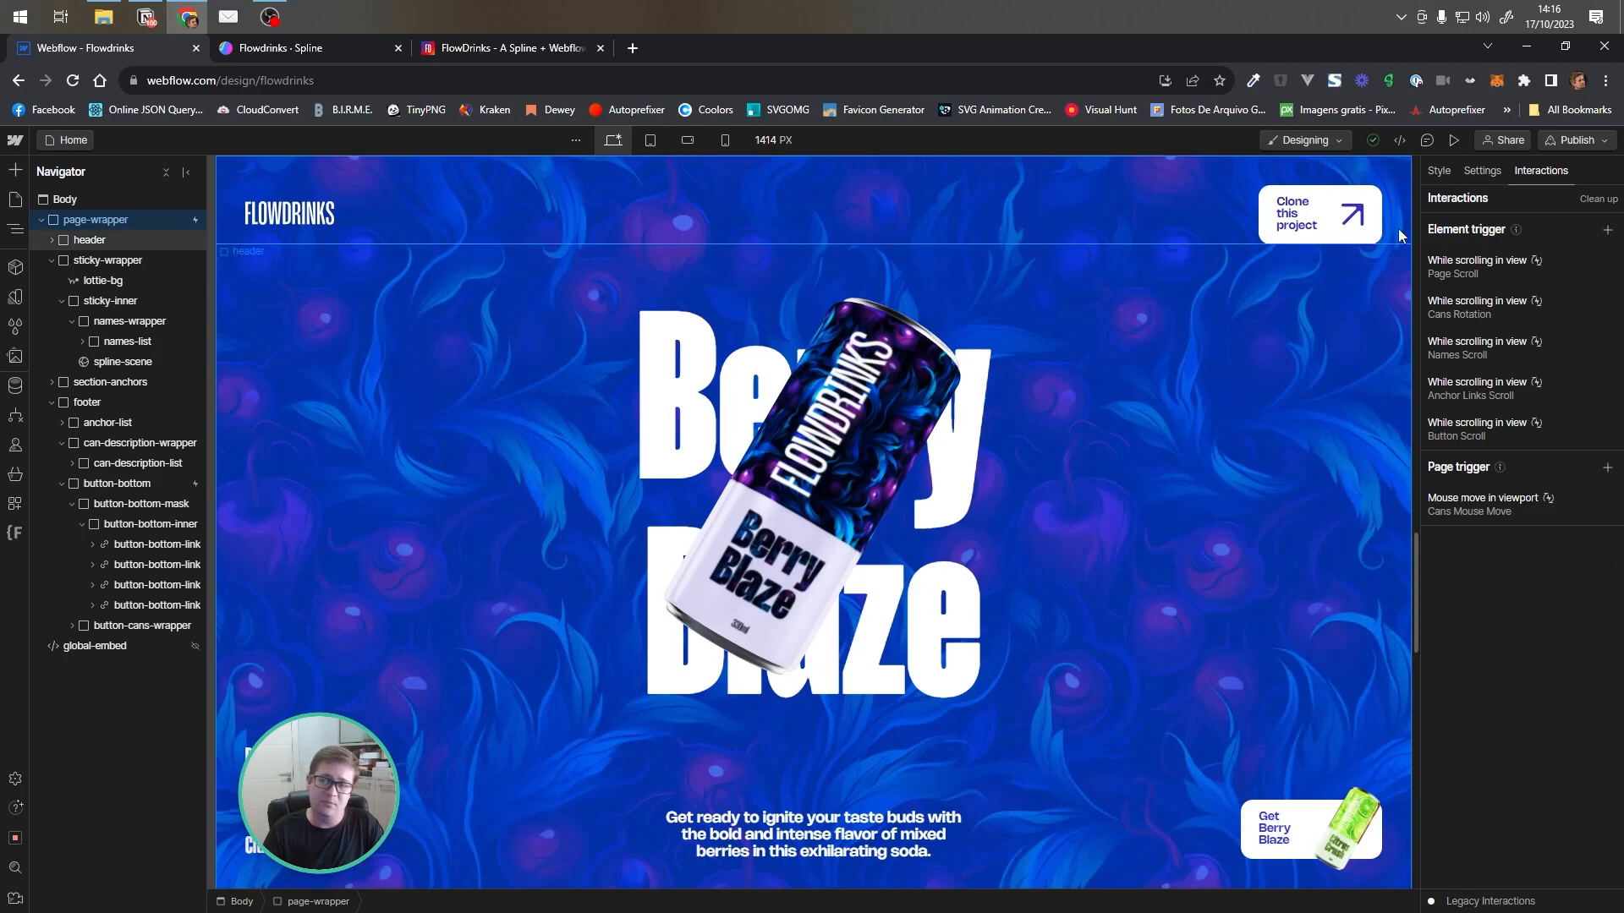